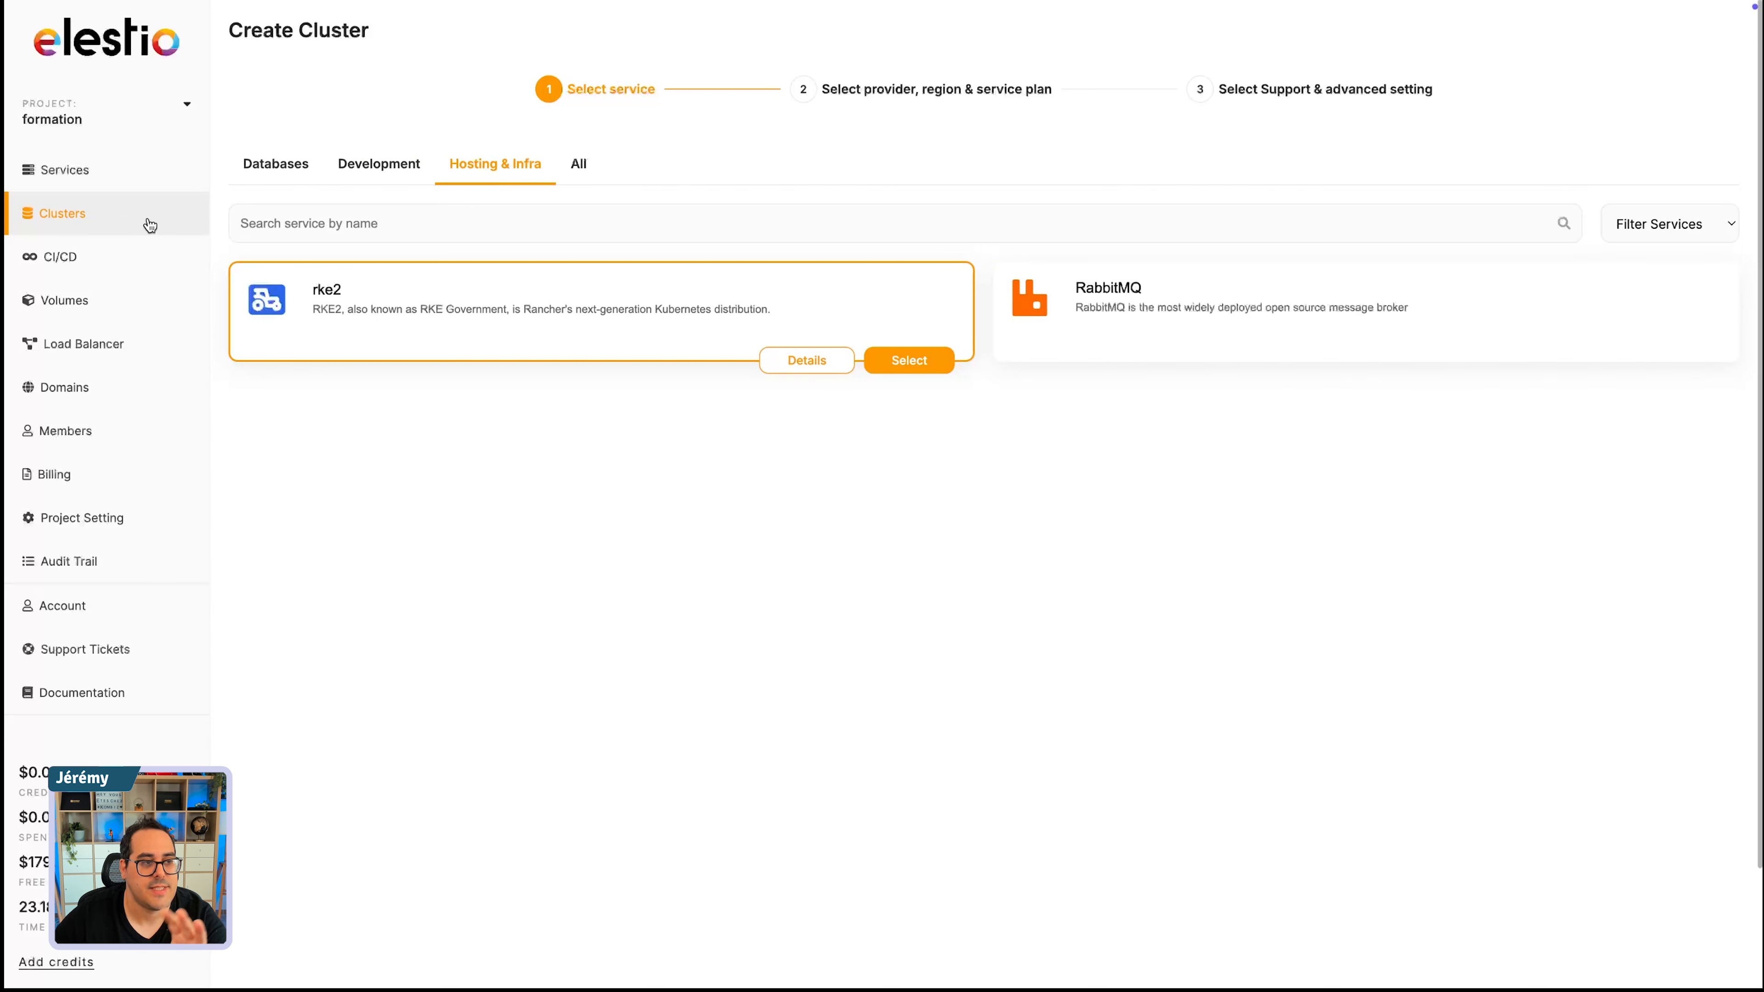
- Start creating a CI/CD pipeline, compare the GitHub, GitLab and Docker compose deployment methods, and select Docker compose
click(297, 167)
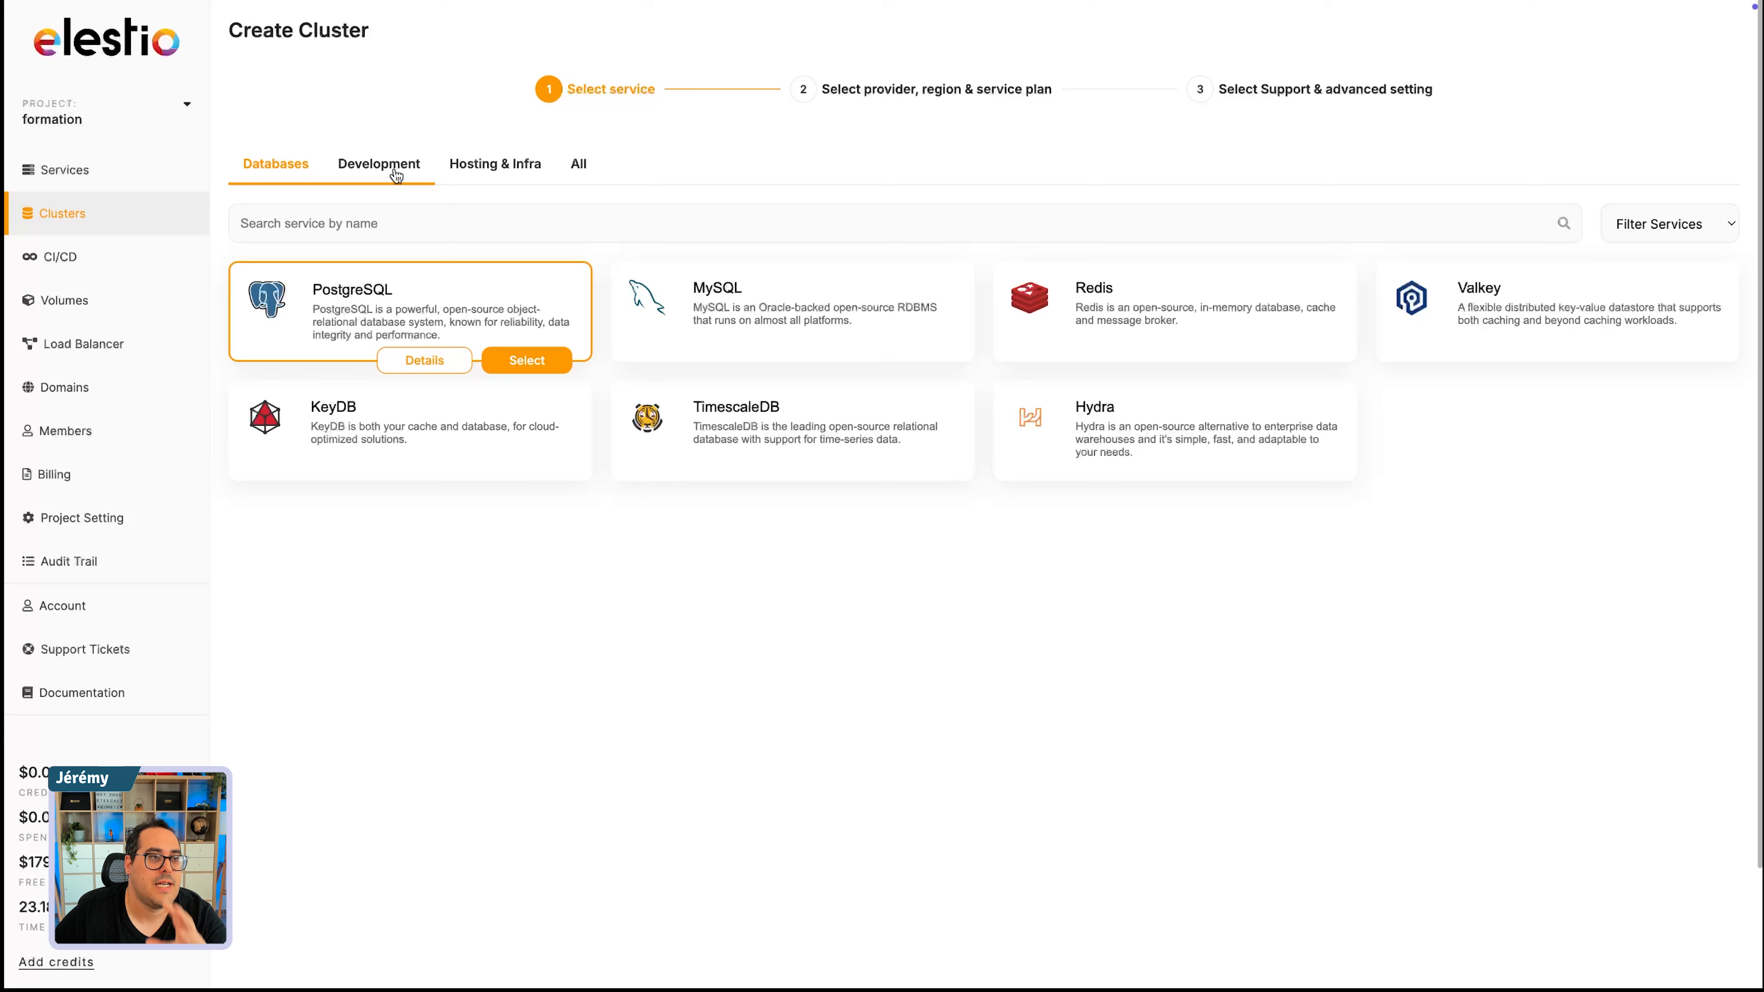
click(80, 267)
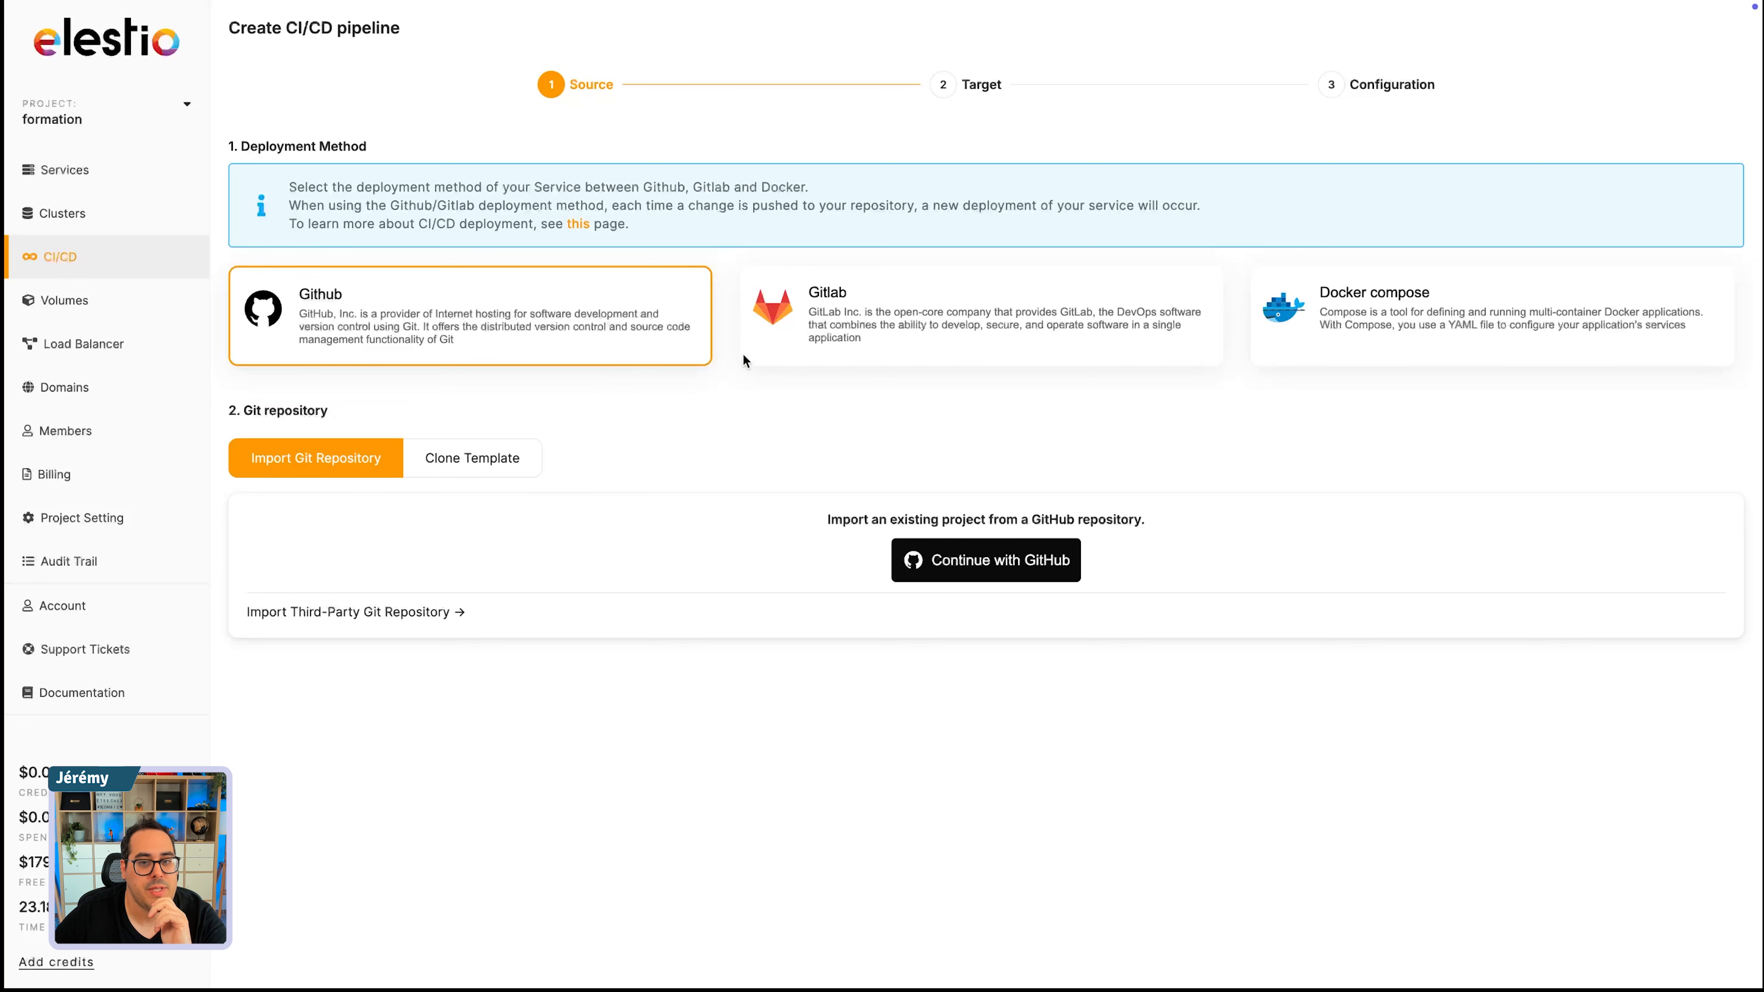
click(771, 316)
click(1280, 316)
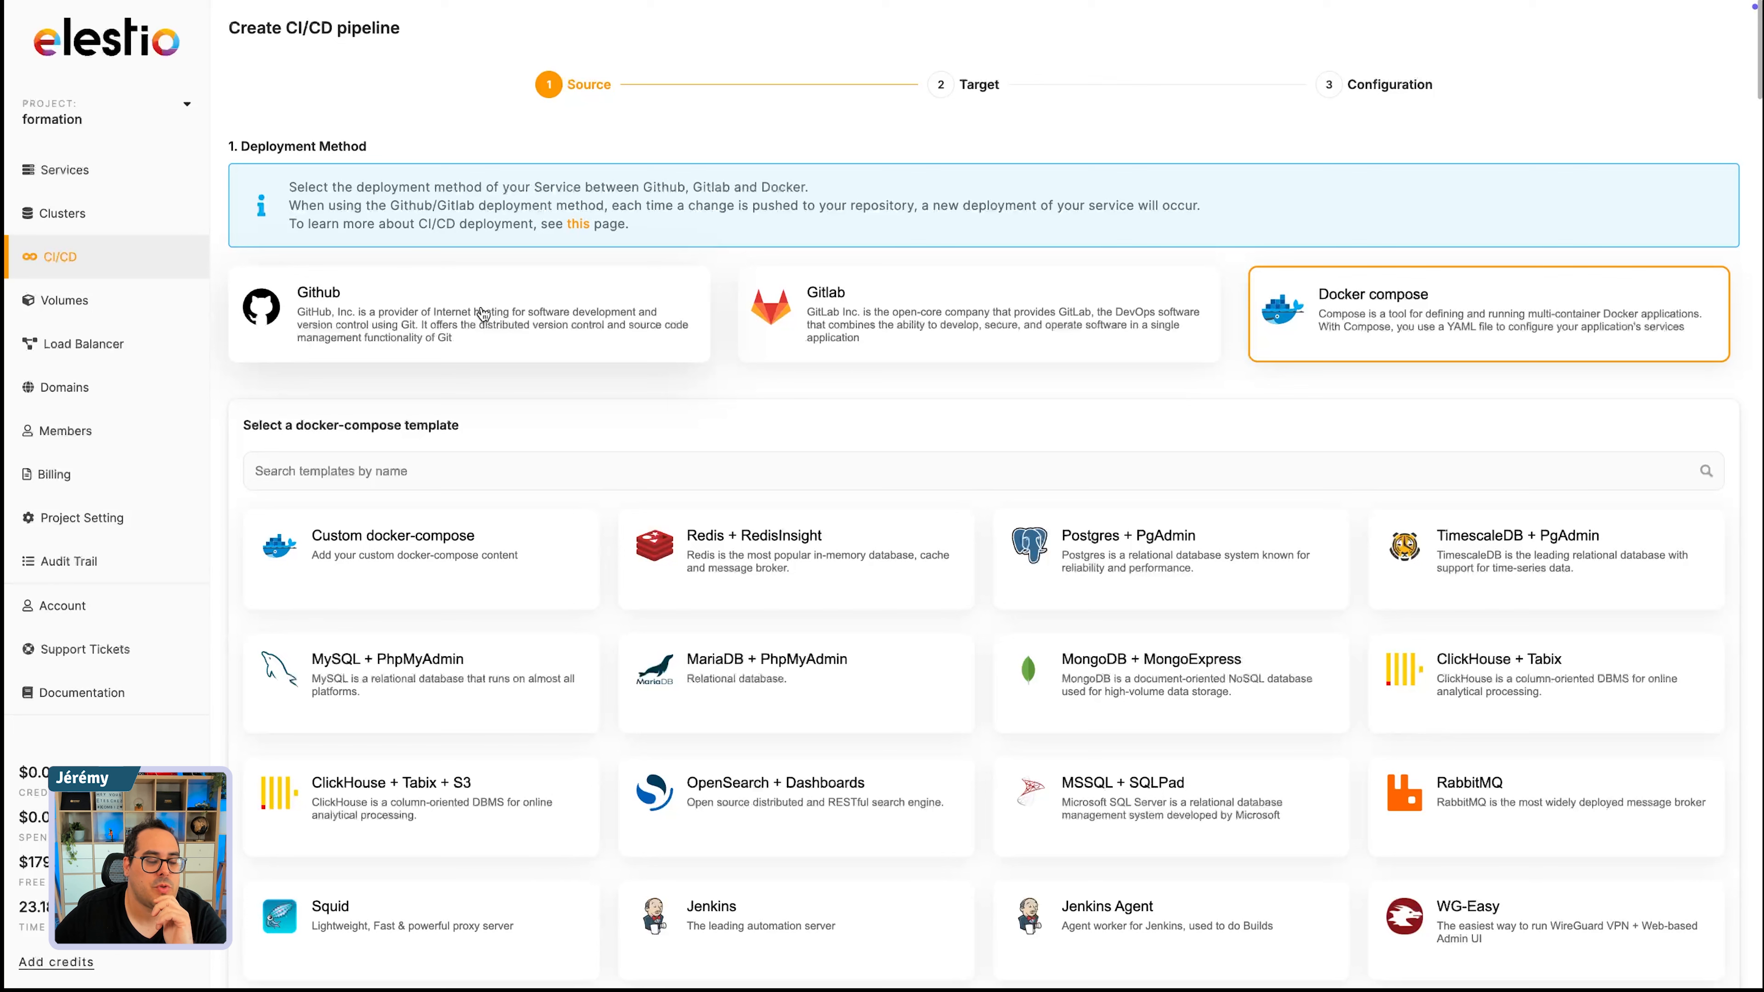
click(366, 316)
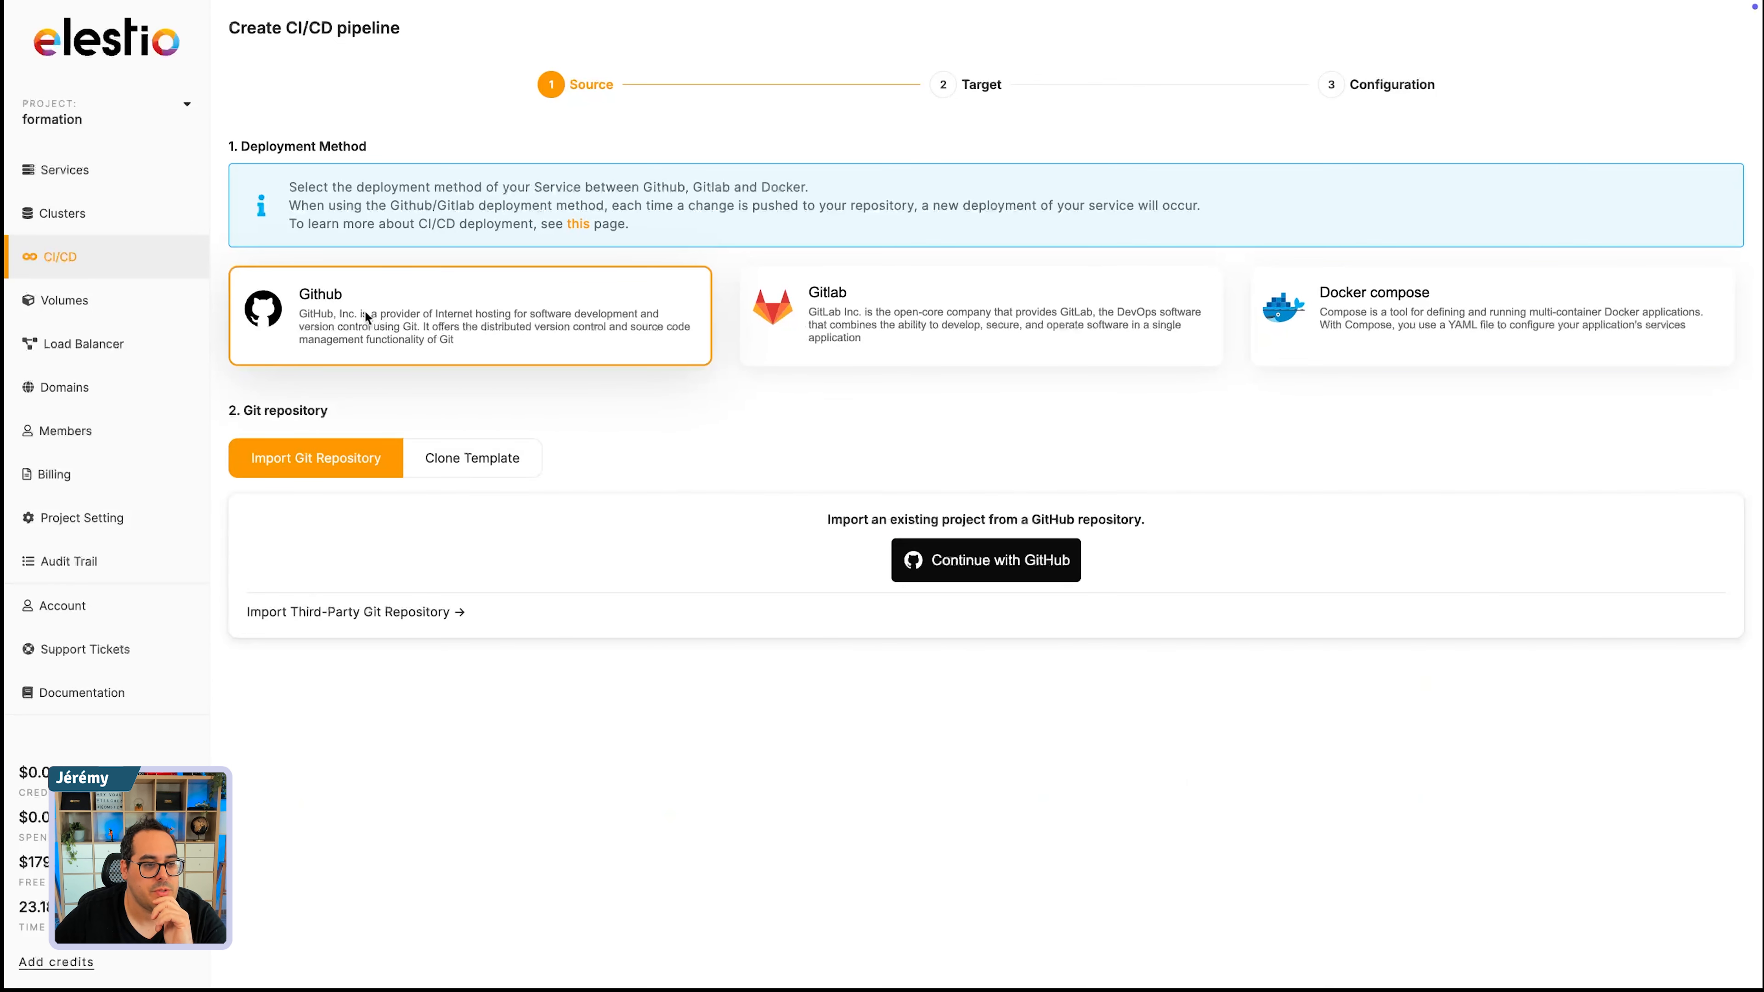
click(959, 306)
click(1517, 310)
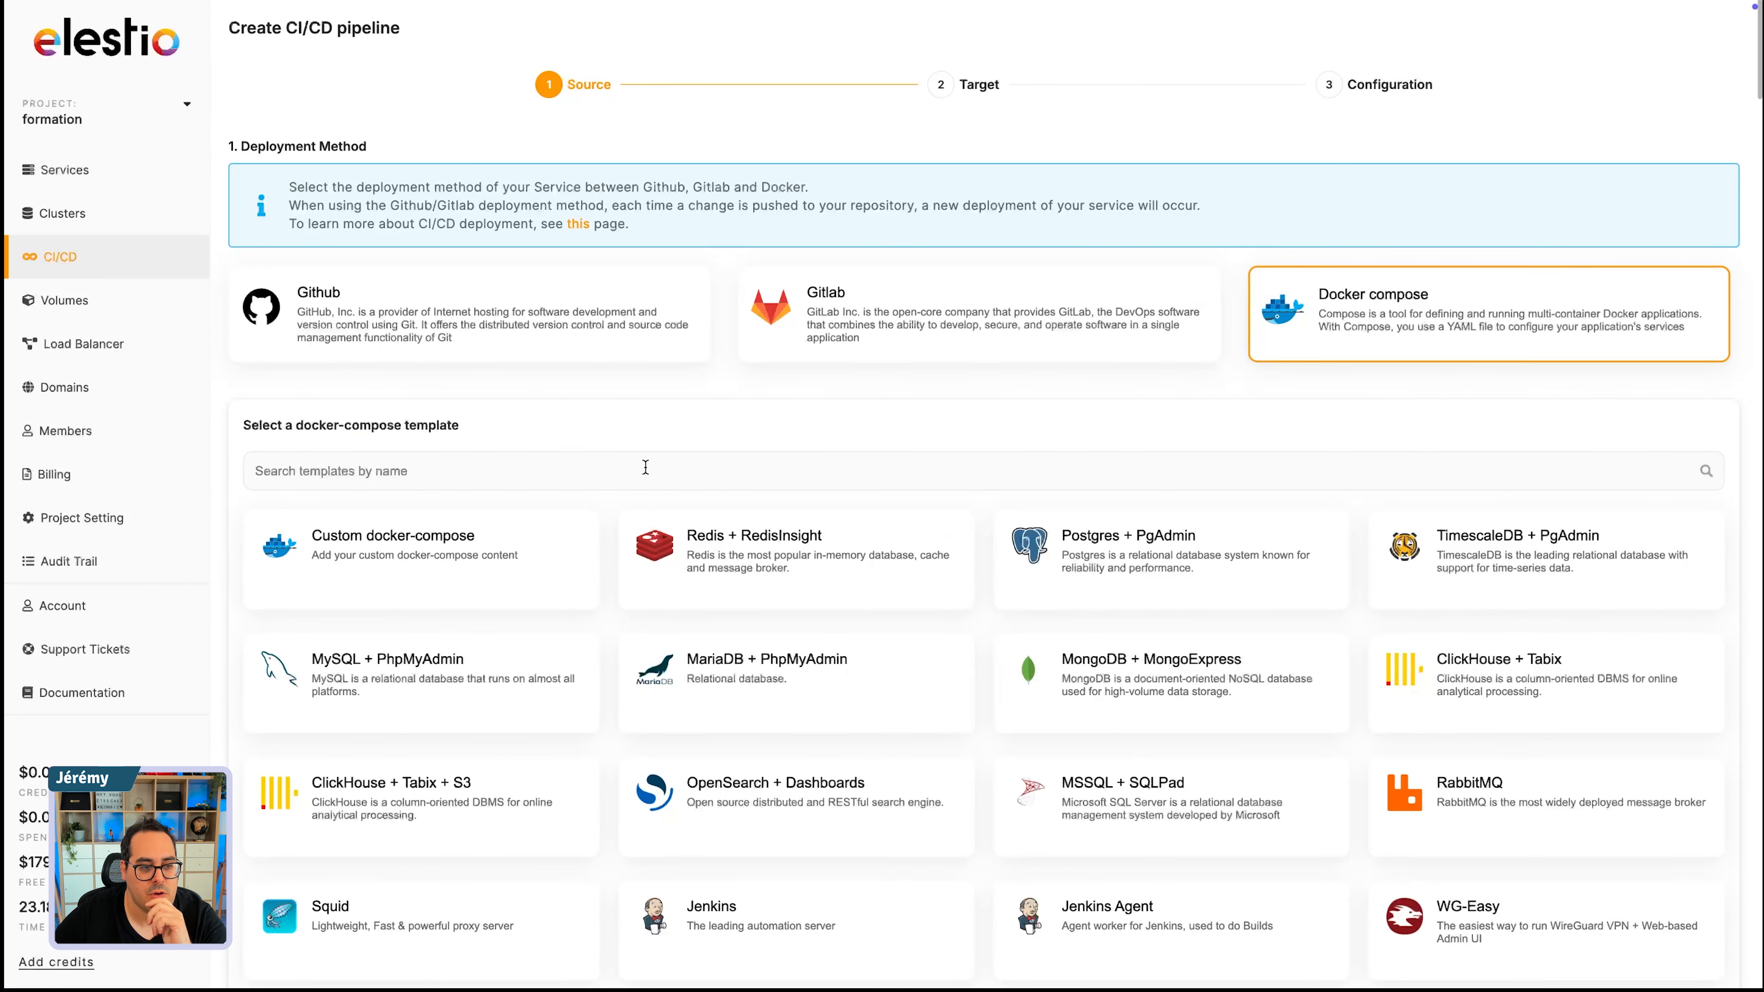
- Examine the full catalogue of docker-compose templates from the first entry to the last
scroll(422, 472, down, 8)
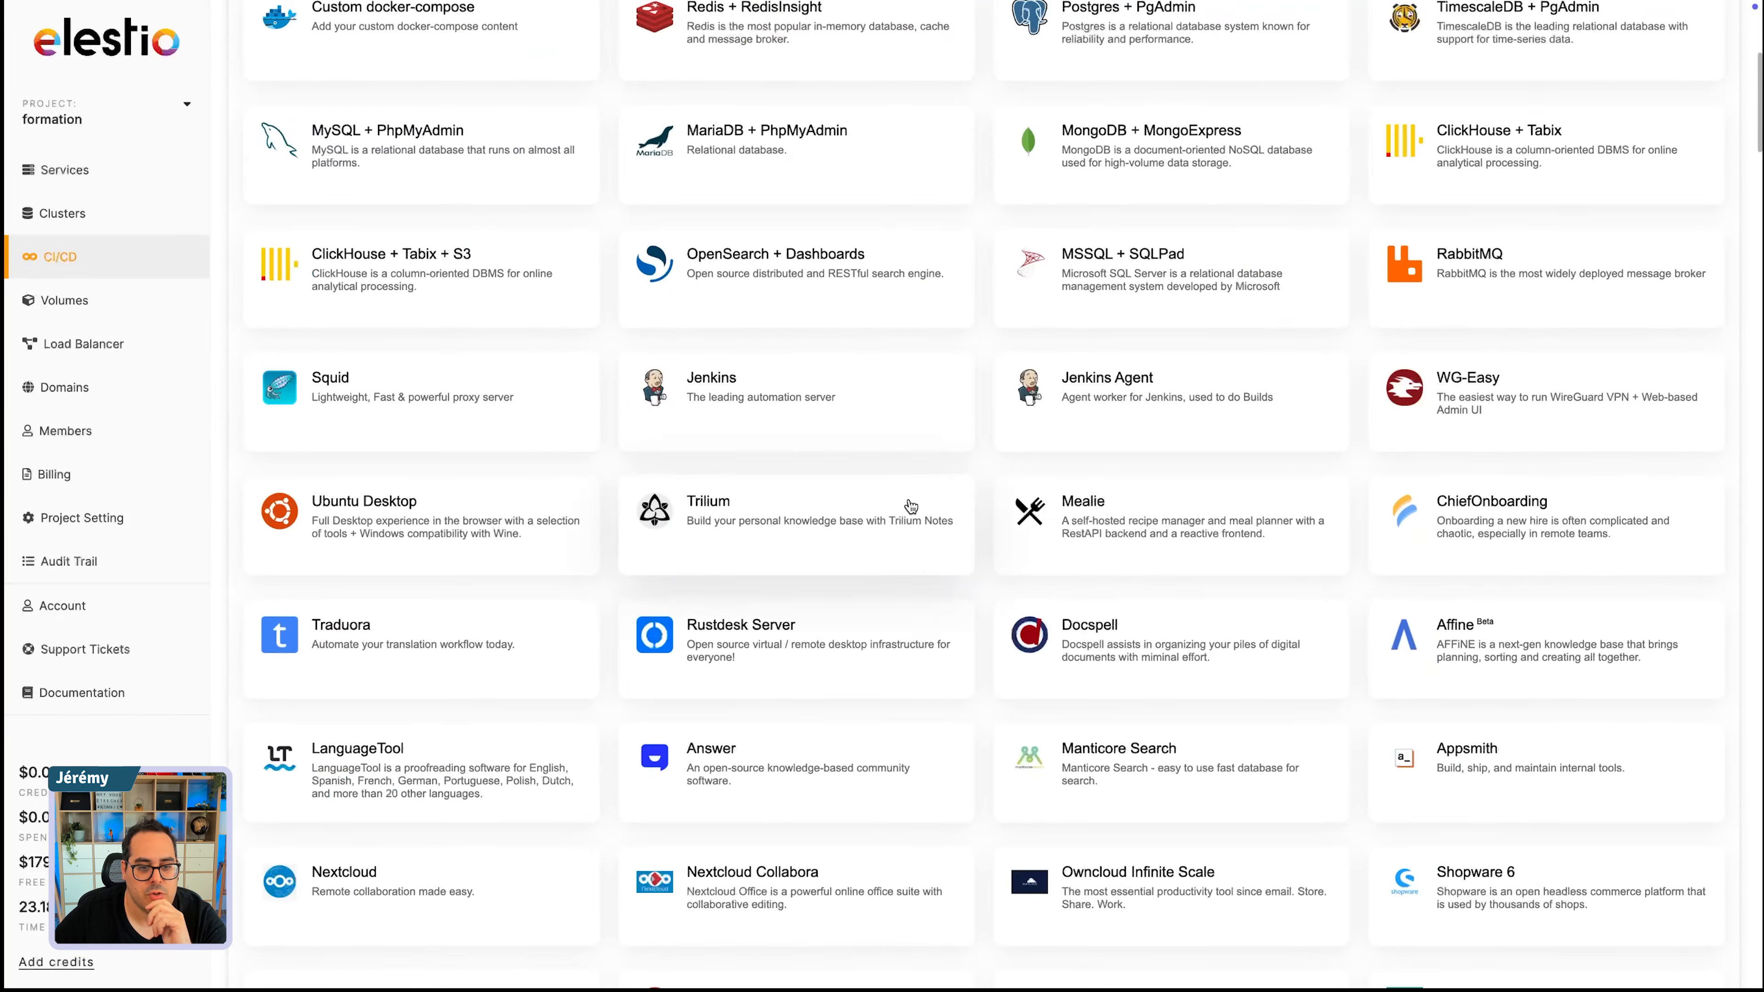
scroll(931, 503, down, 10)
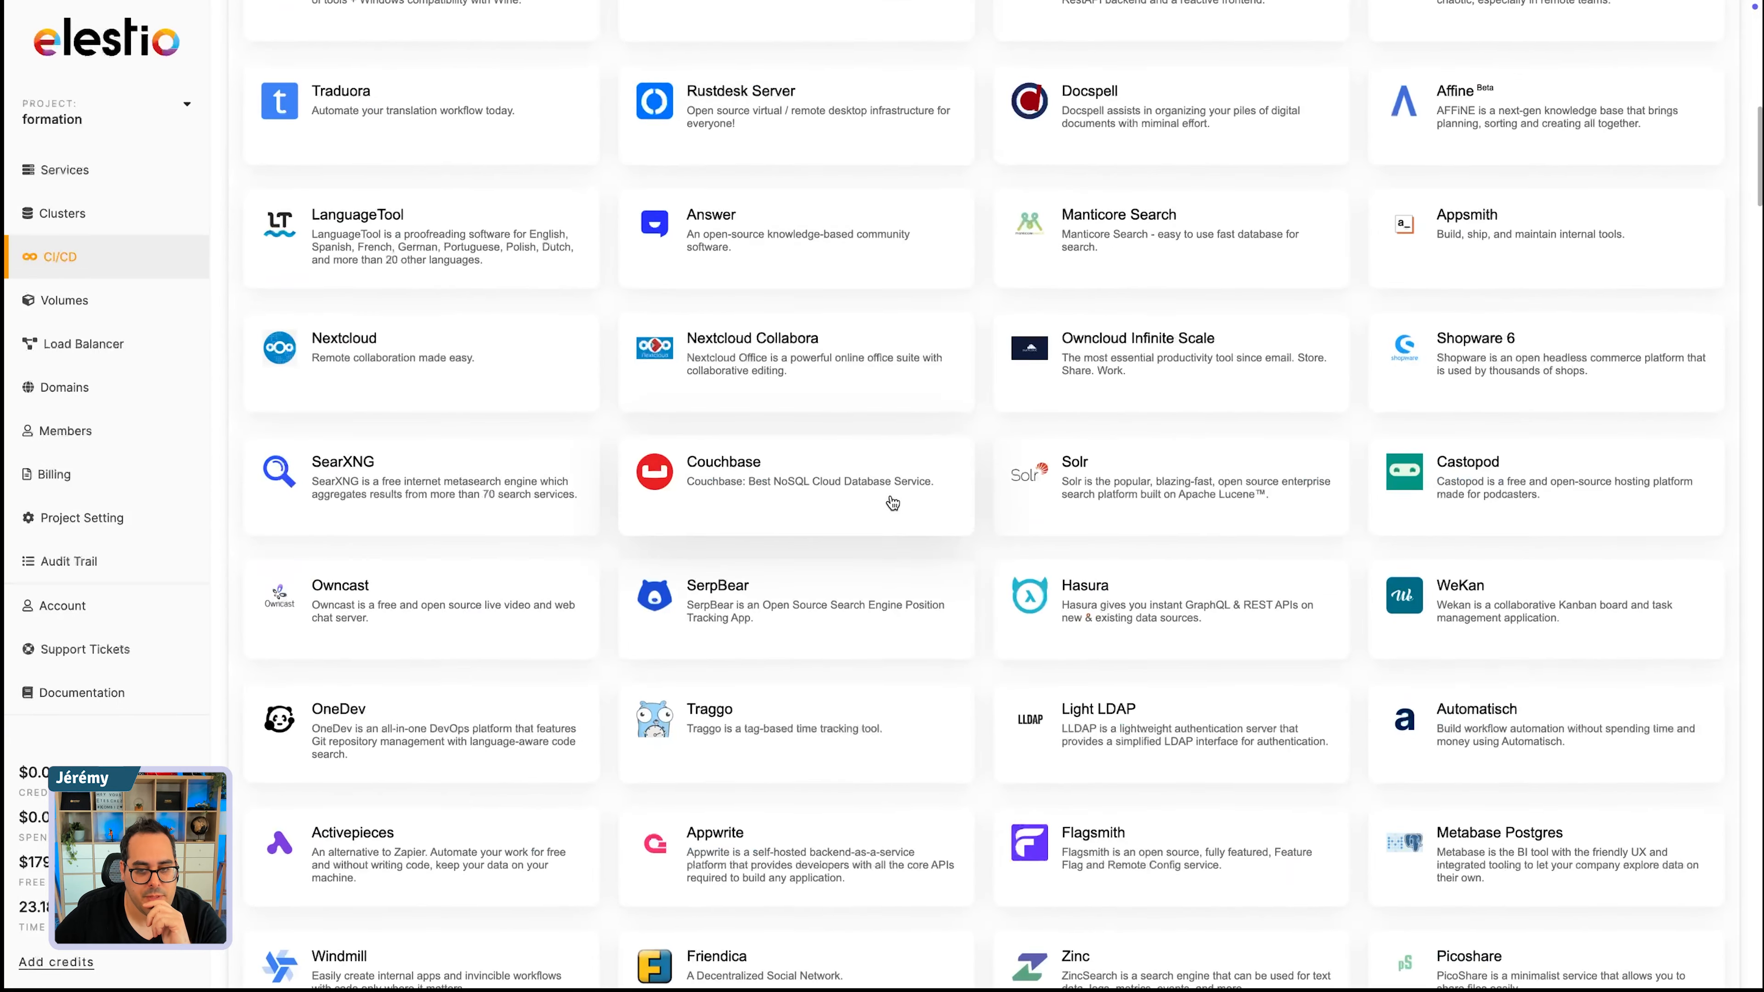
scroll(895, 498, up, 15)
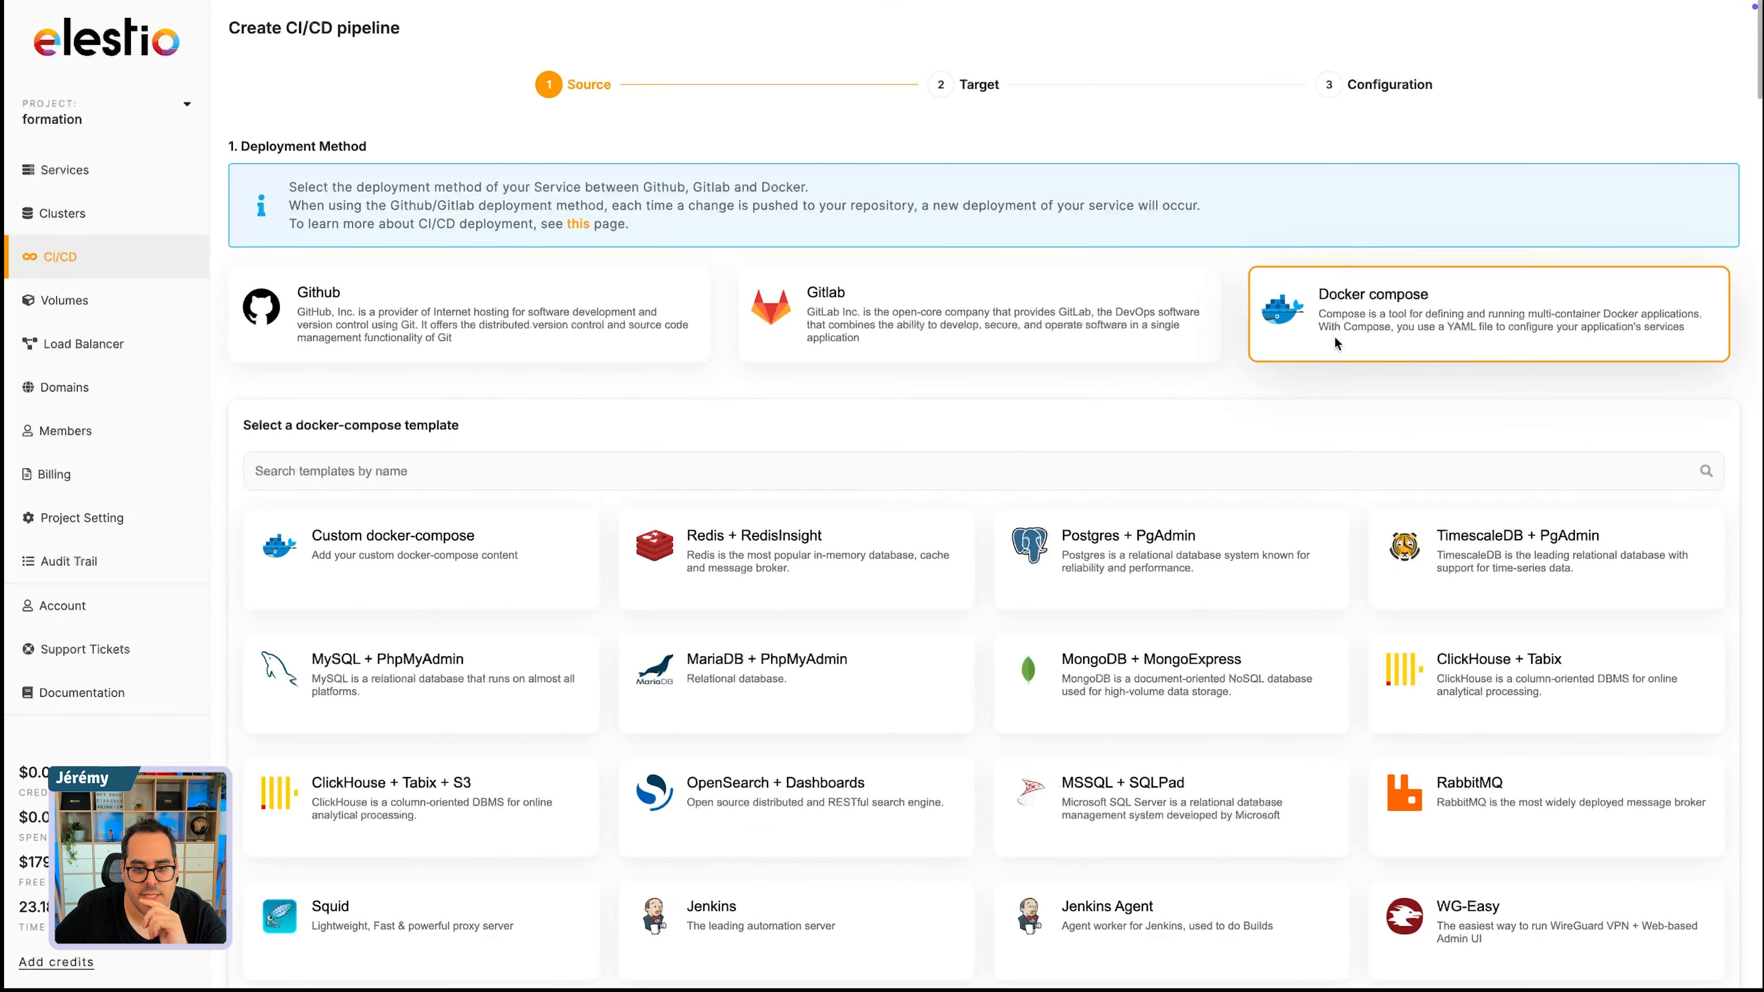
scroll(833, 506, down, 20)
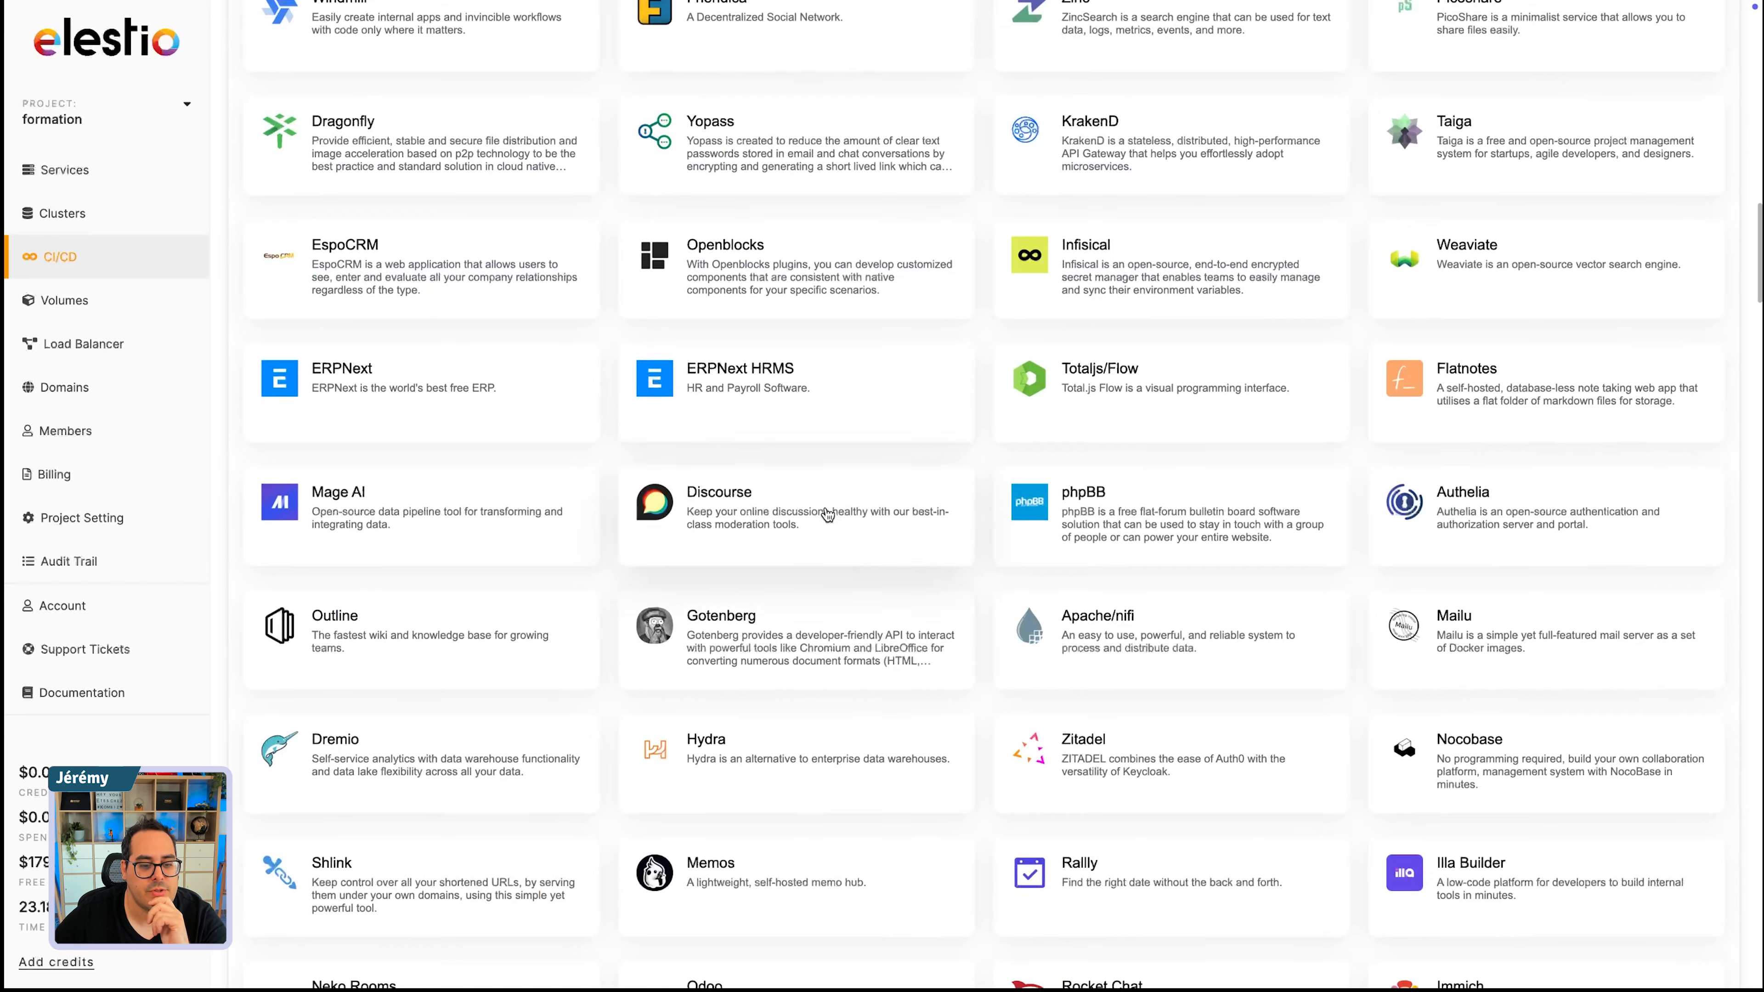
scroll(827, 514, down, 20)
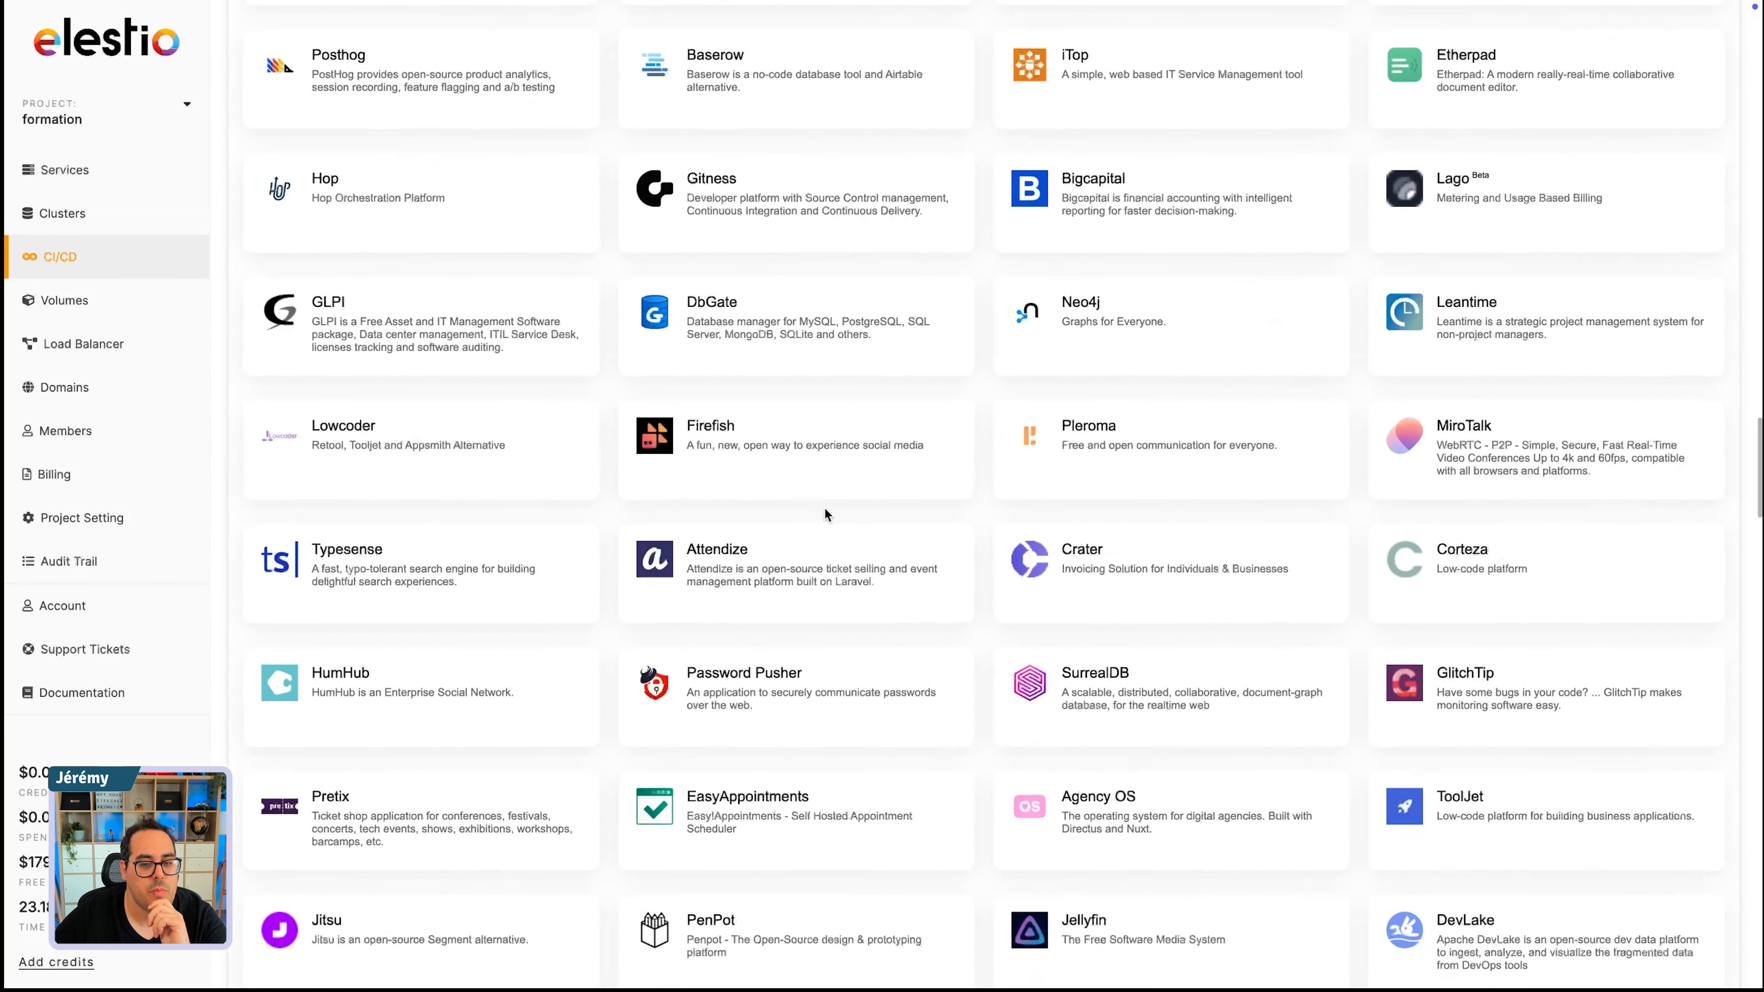
scroll(823, 516, up, 8)
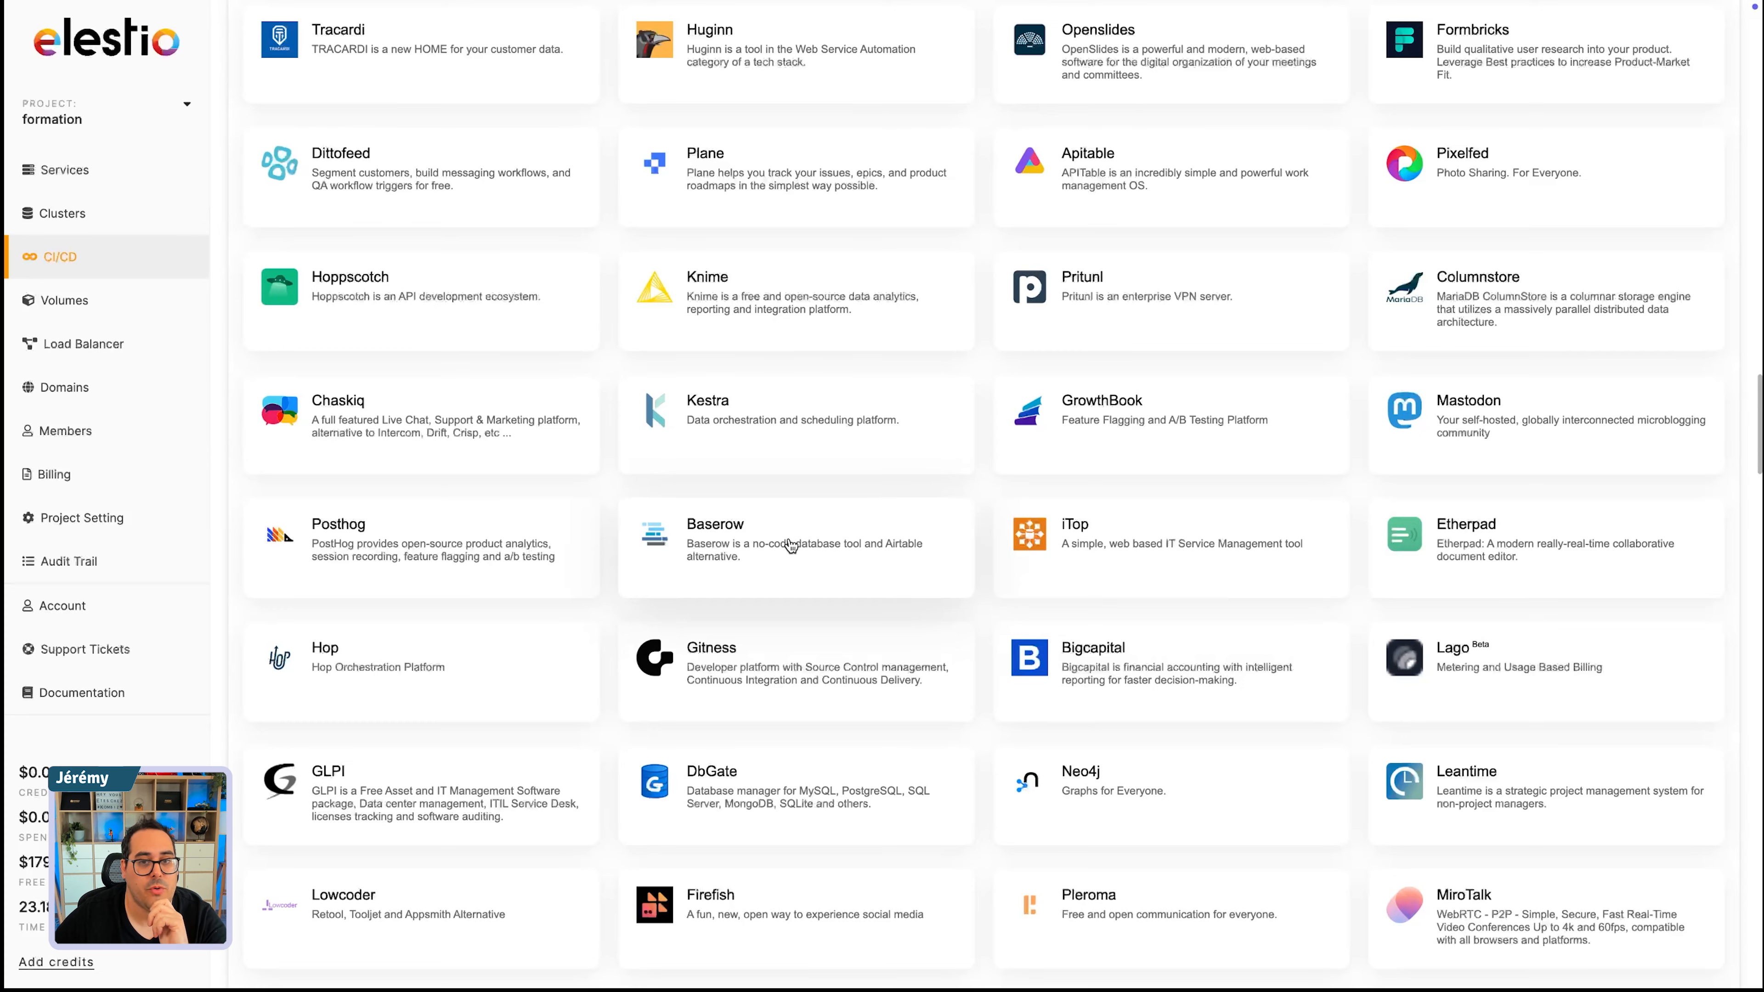
scroll(1066, 491, down, 8)
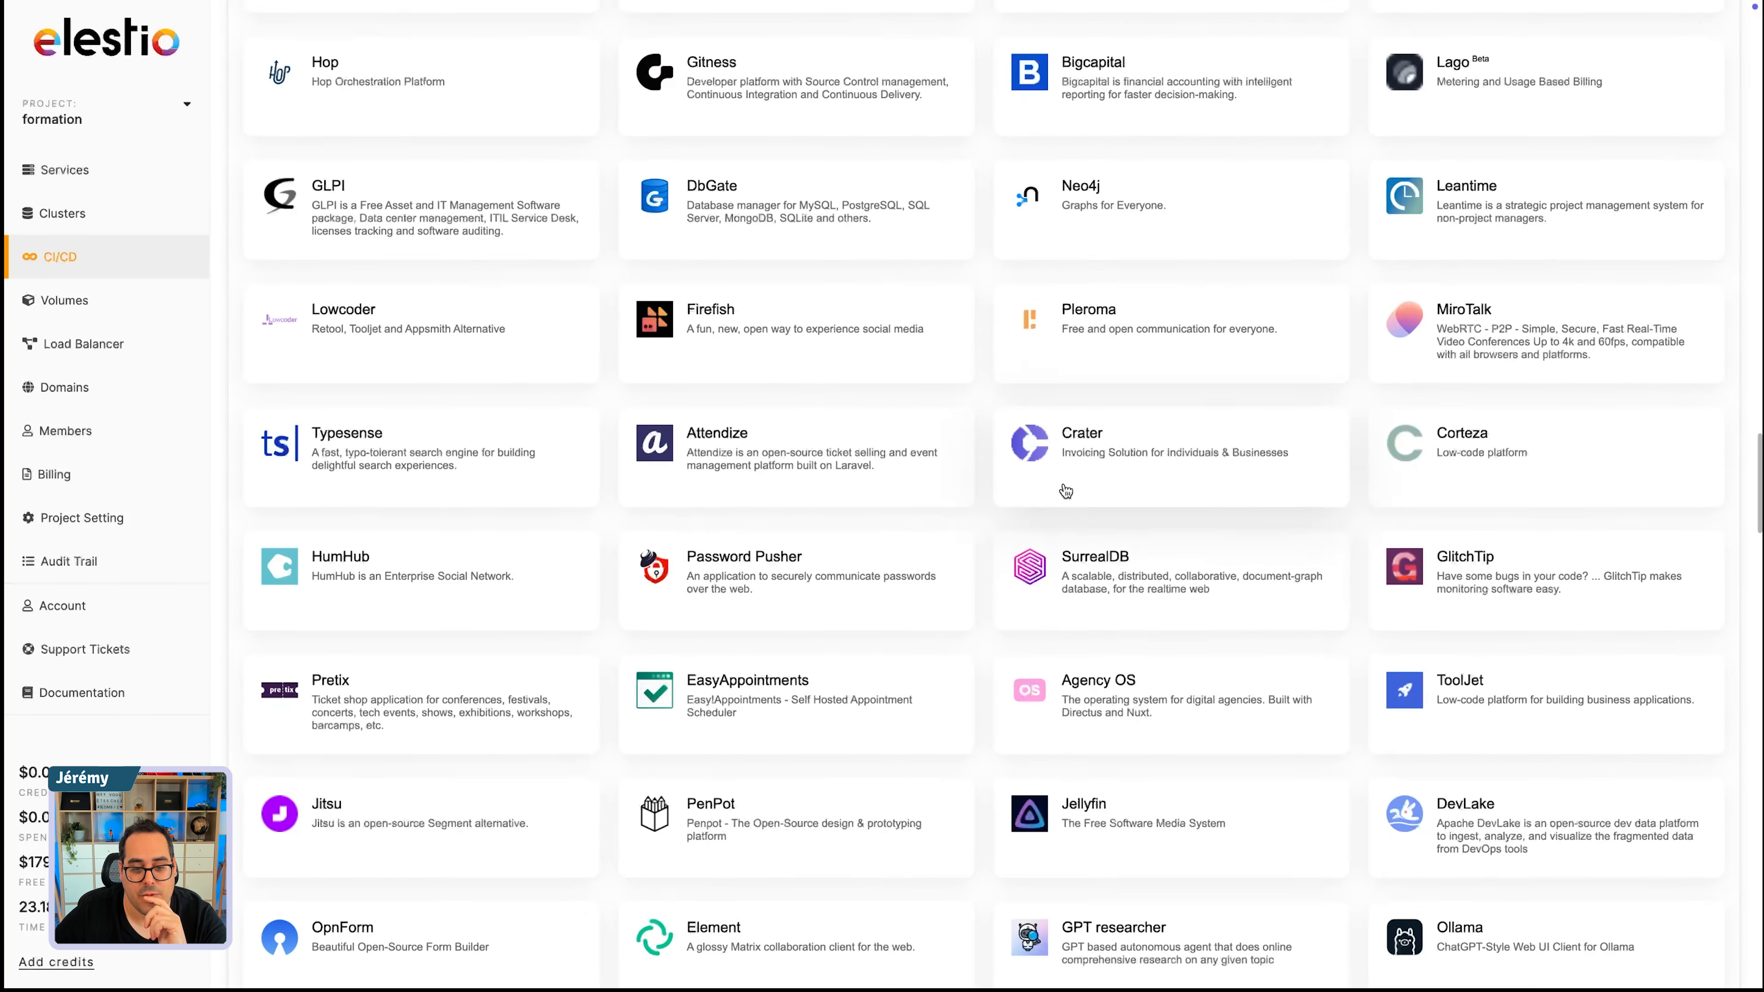
scroll(1066, 491, down, 20)
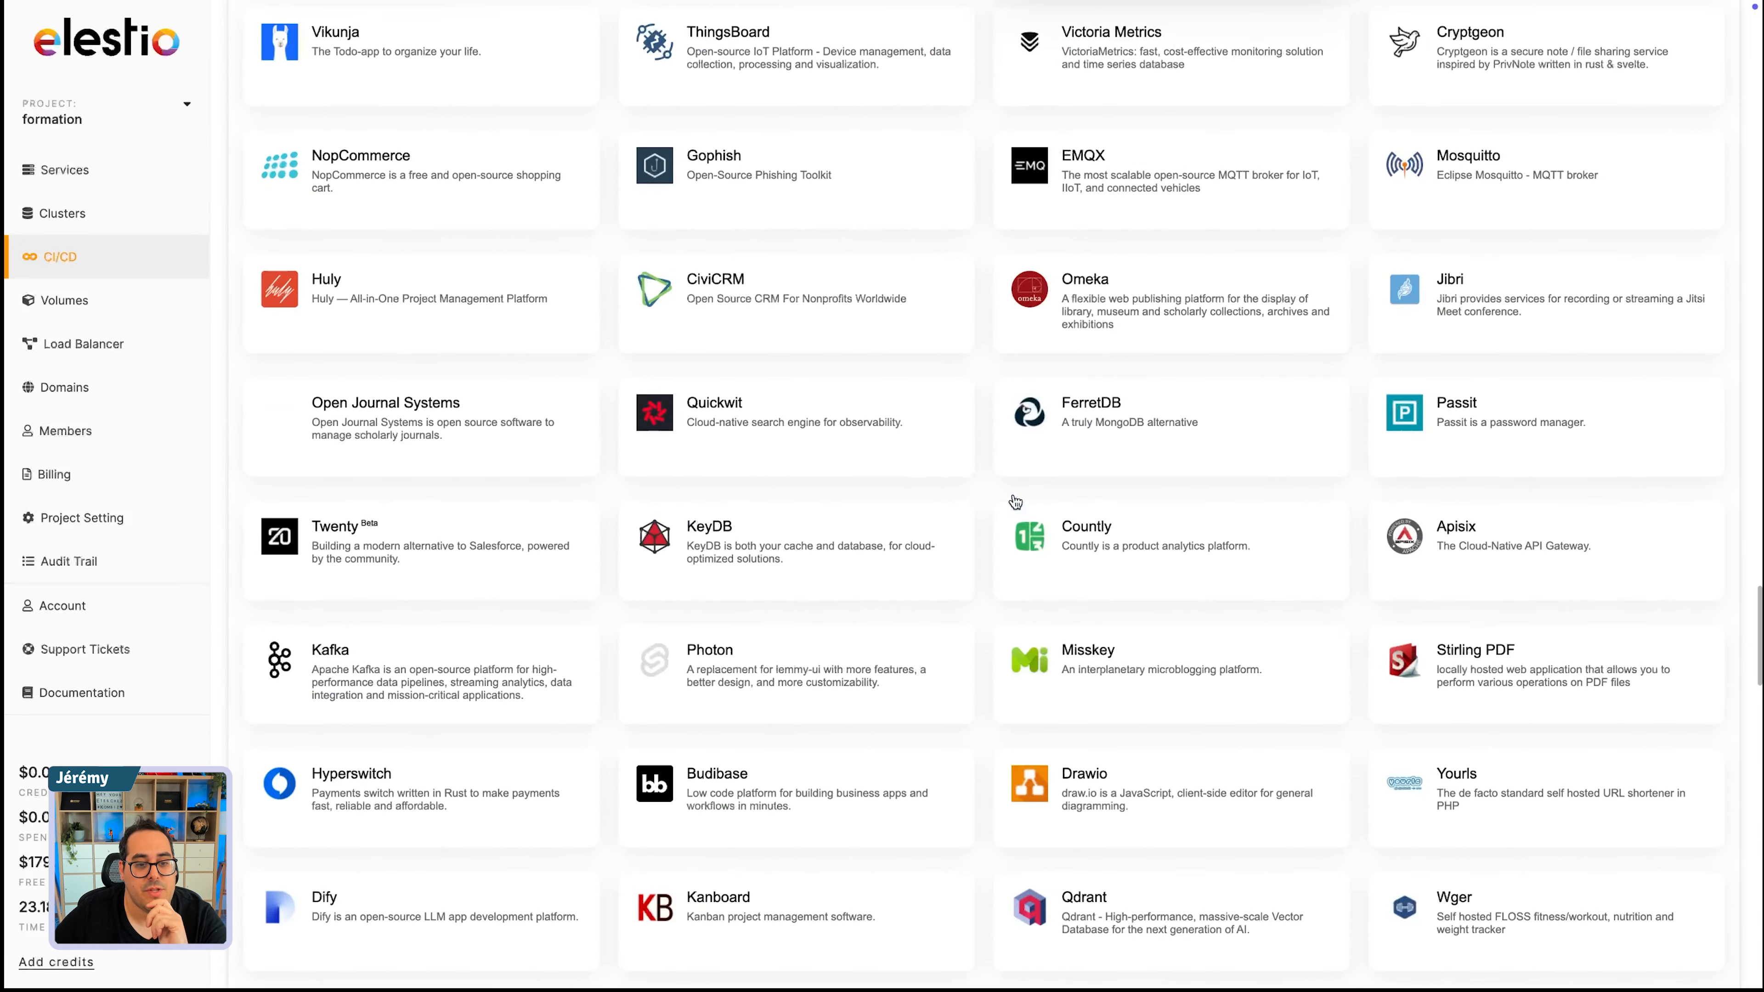
scroll(1015, 501, down, 8)
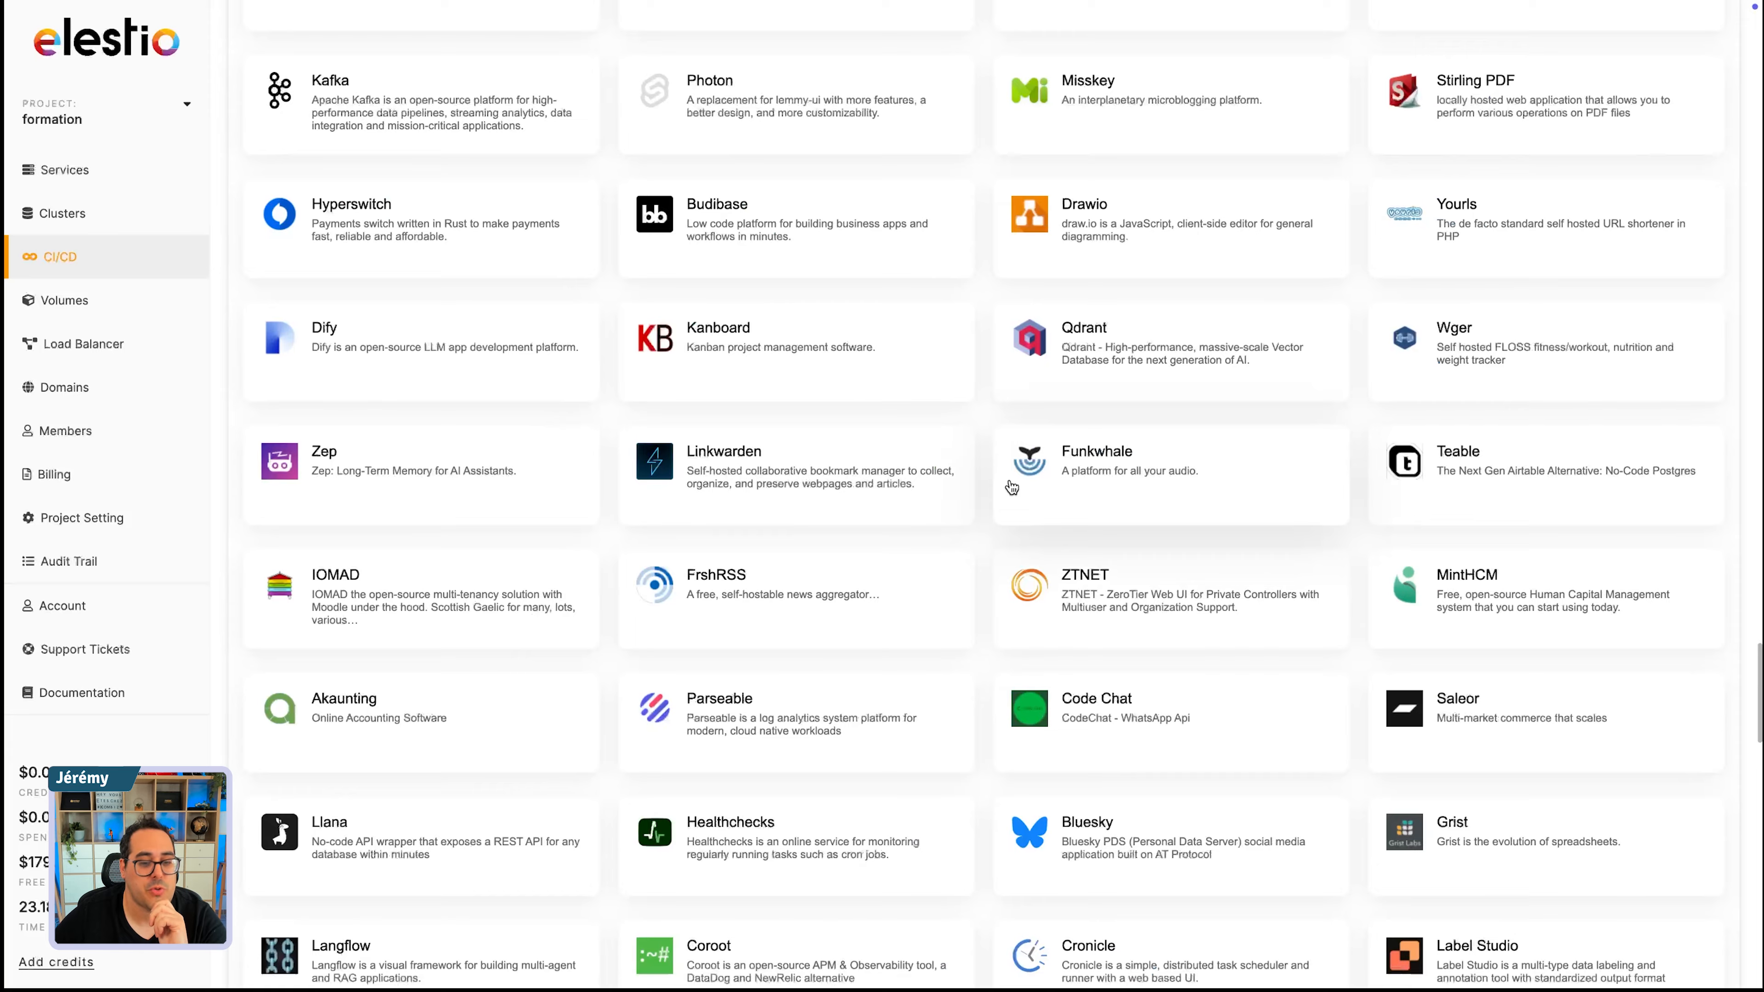
scroll(1012, 488, down, 20)
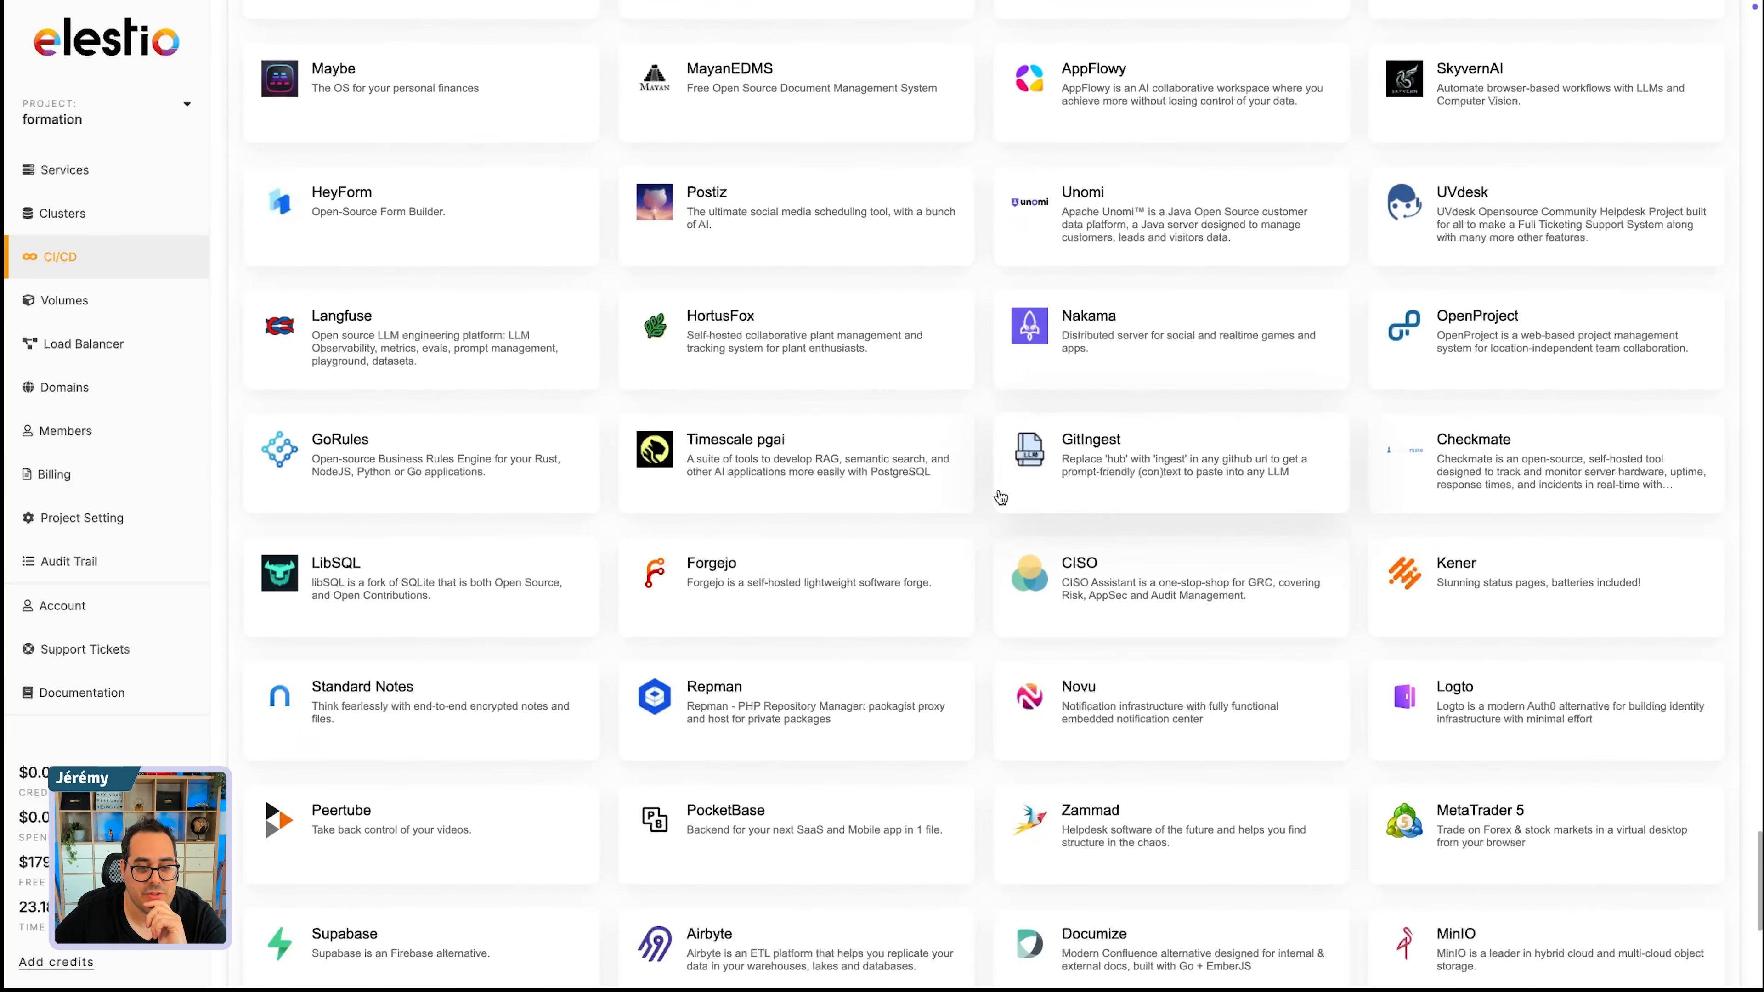
scroll(1000, 497, down, 5)
scroll(1000, 498, down, 3)
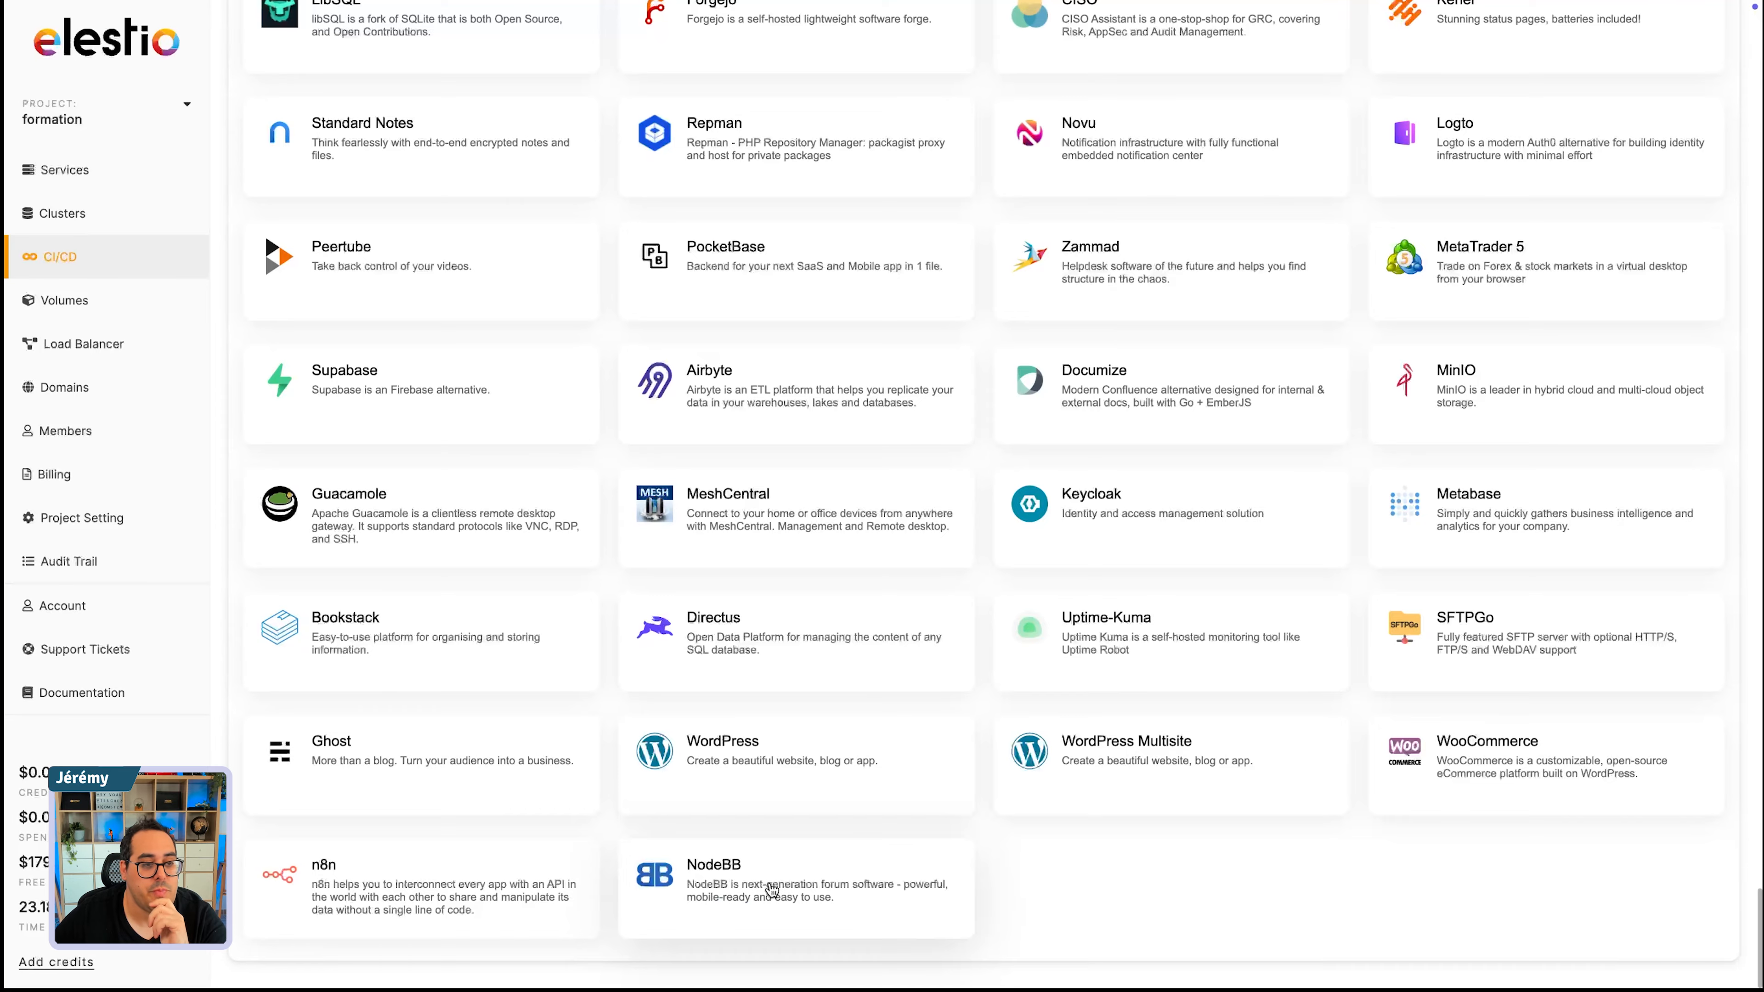
scroll(771, 875, down, 10)
scroll(763, 885, up, 20)
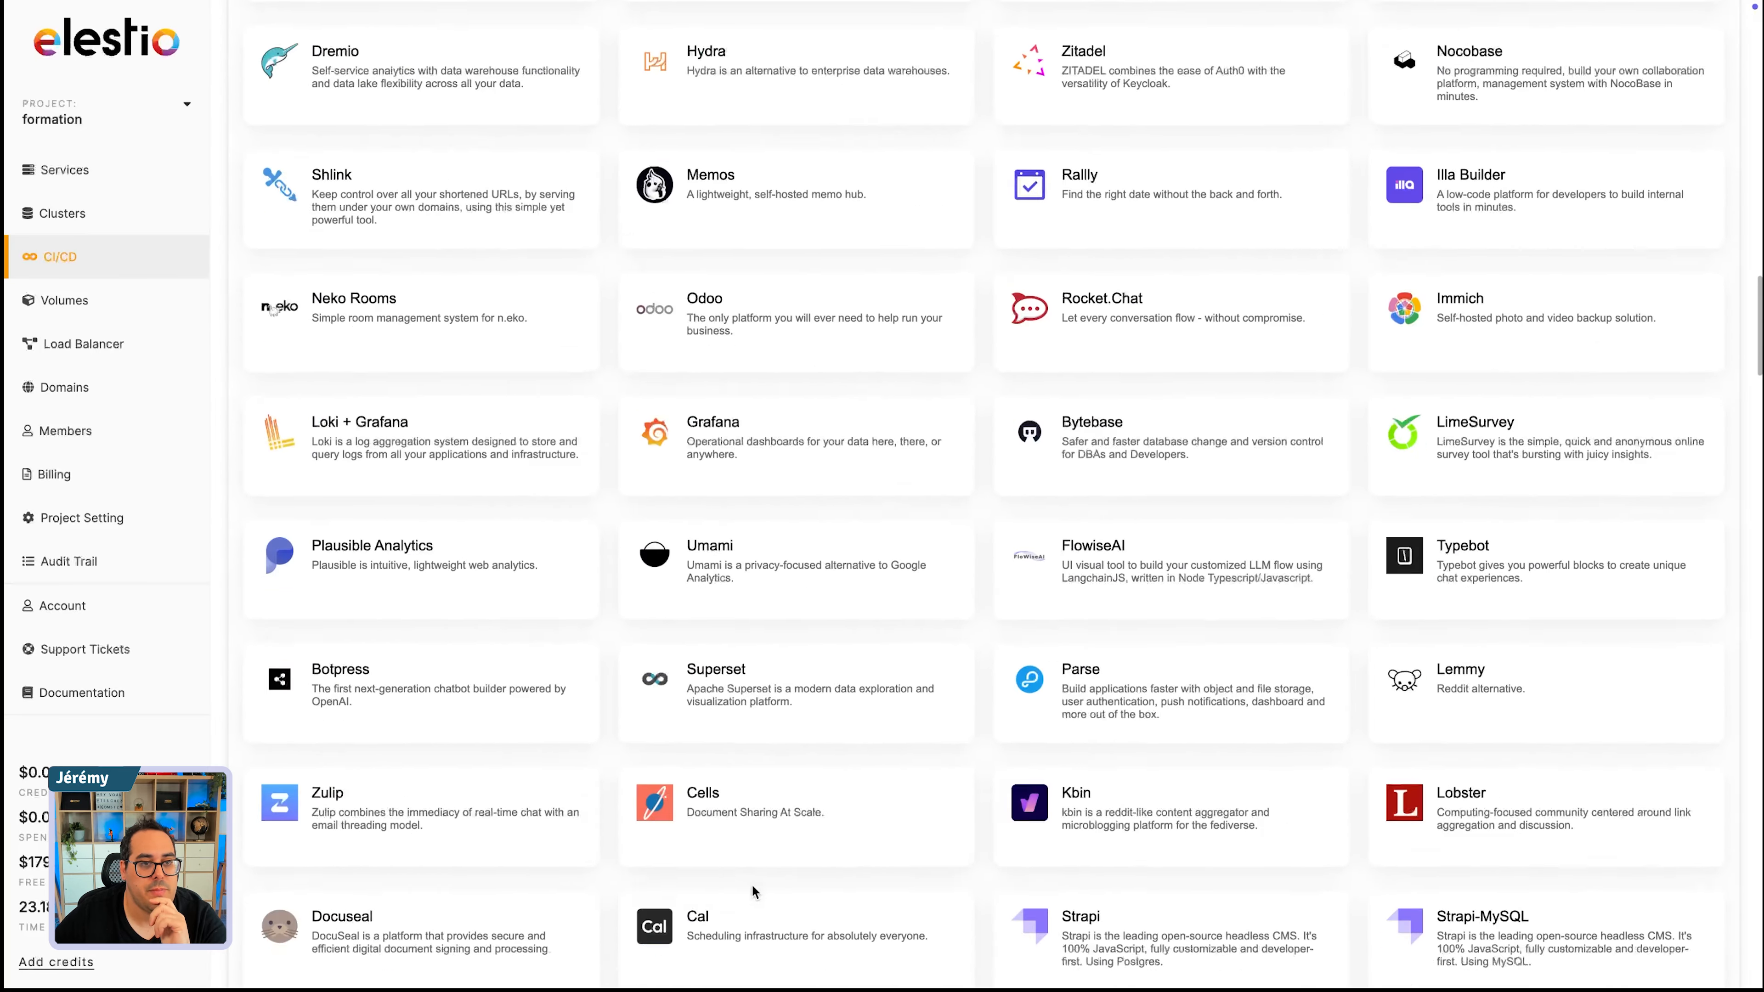
- Search the docker-compose templates for "noc" and widen the search to "n"
click(549, 472)
text(noc)
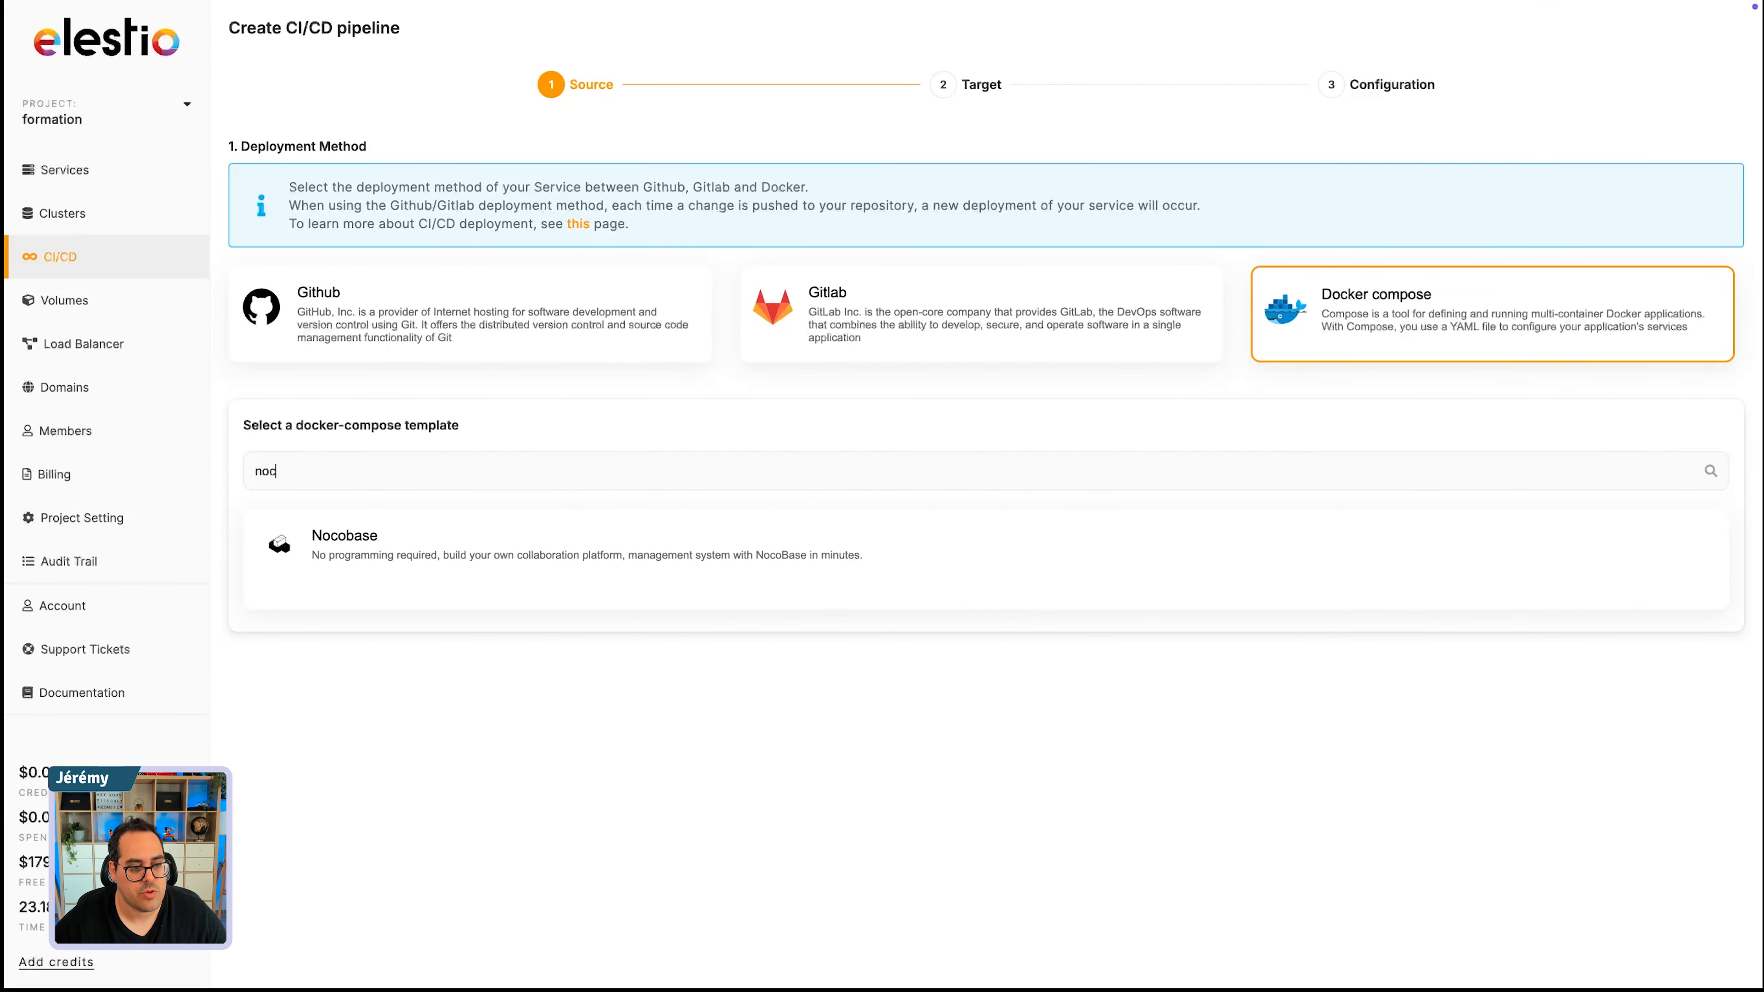
key(BackSpace)
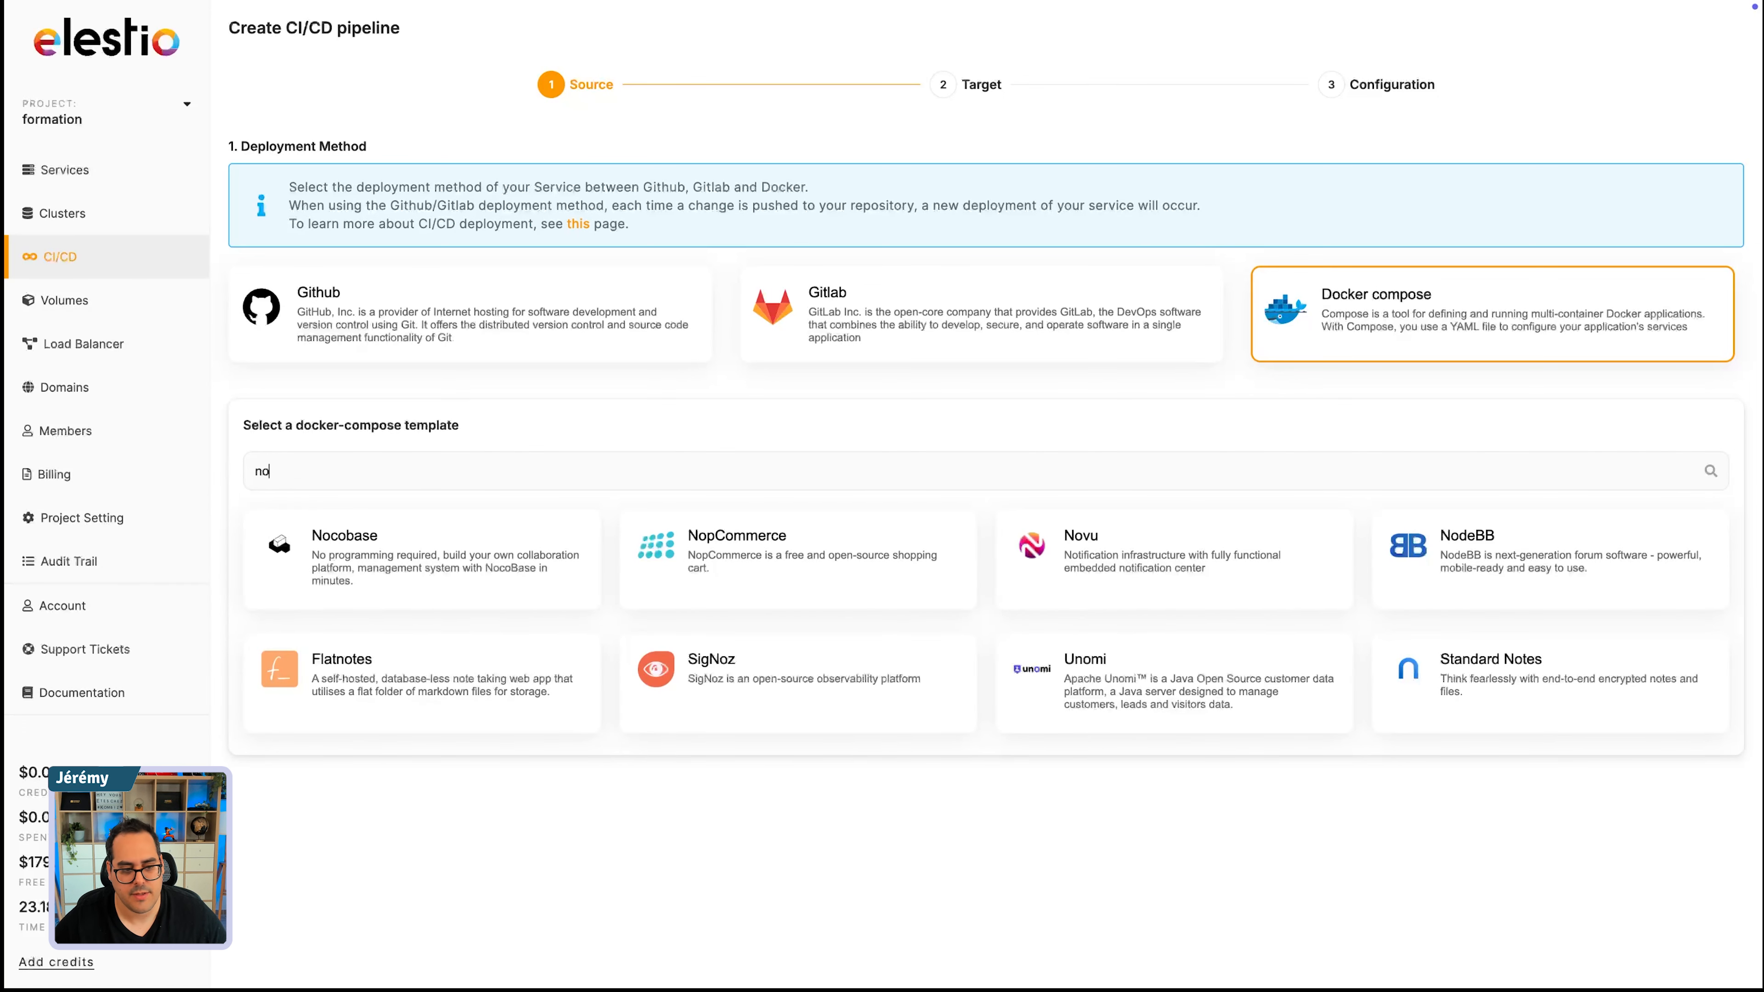
key(BackSpace)
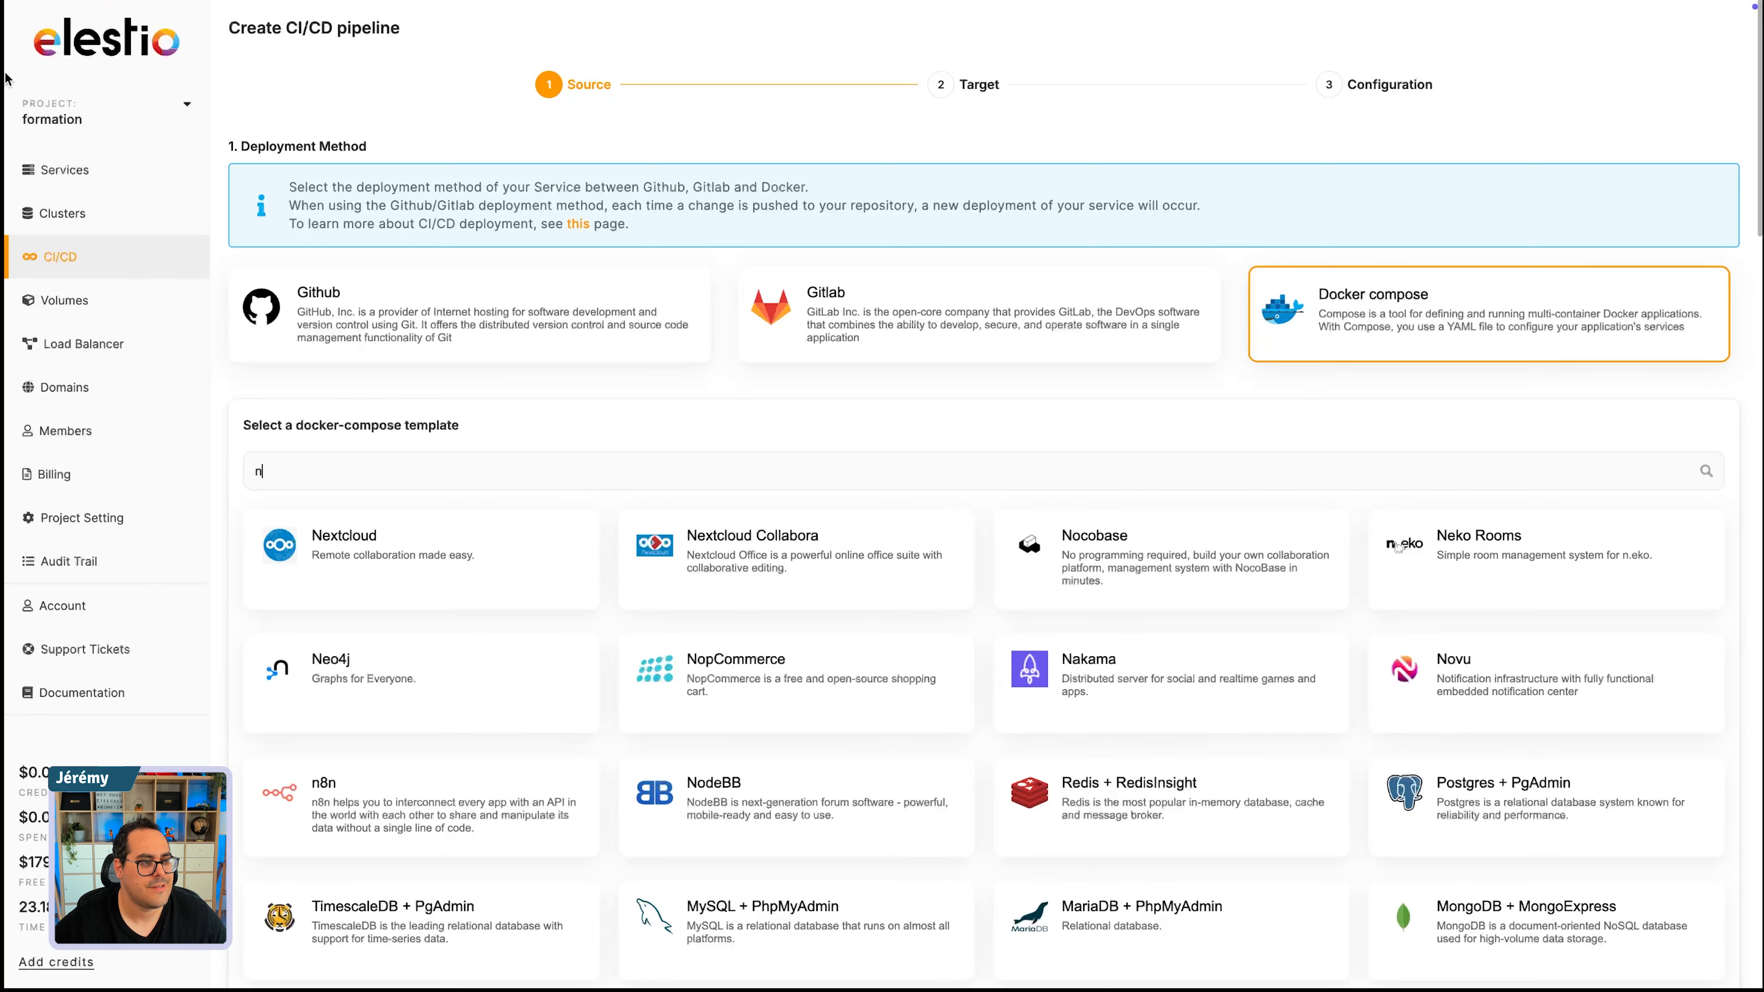
- Try to look up "nocodedb" on the web in a new browser tab
mouse_move(7, 80)
click(87, 136)
text(nocode)
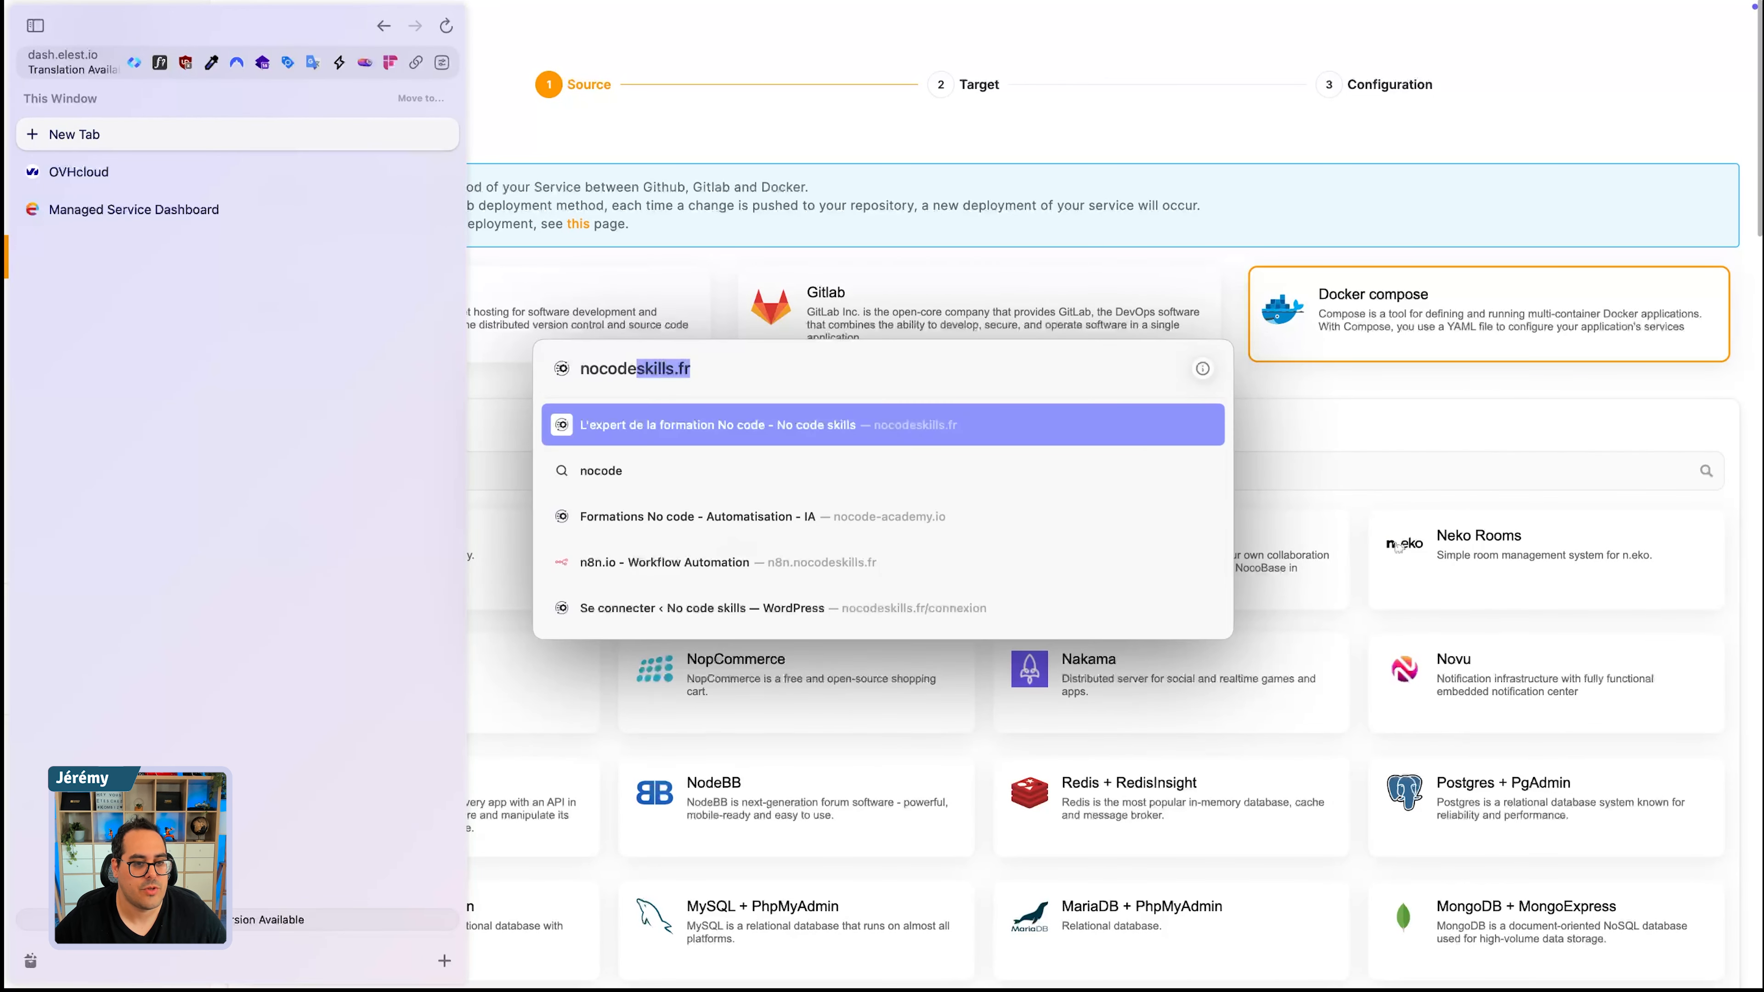
text(-a)
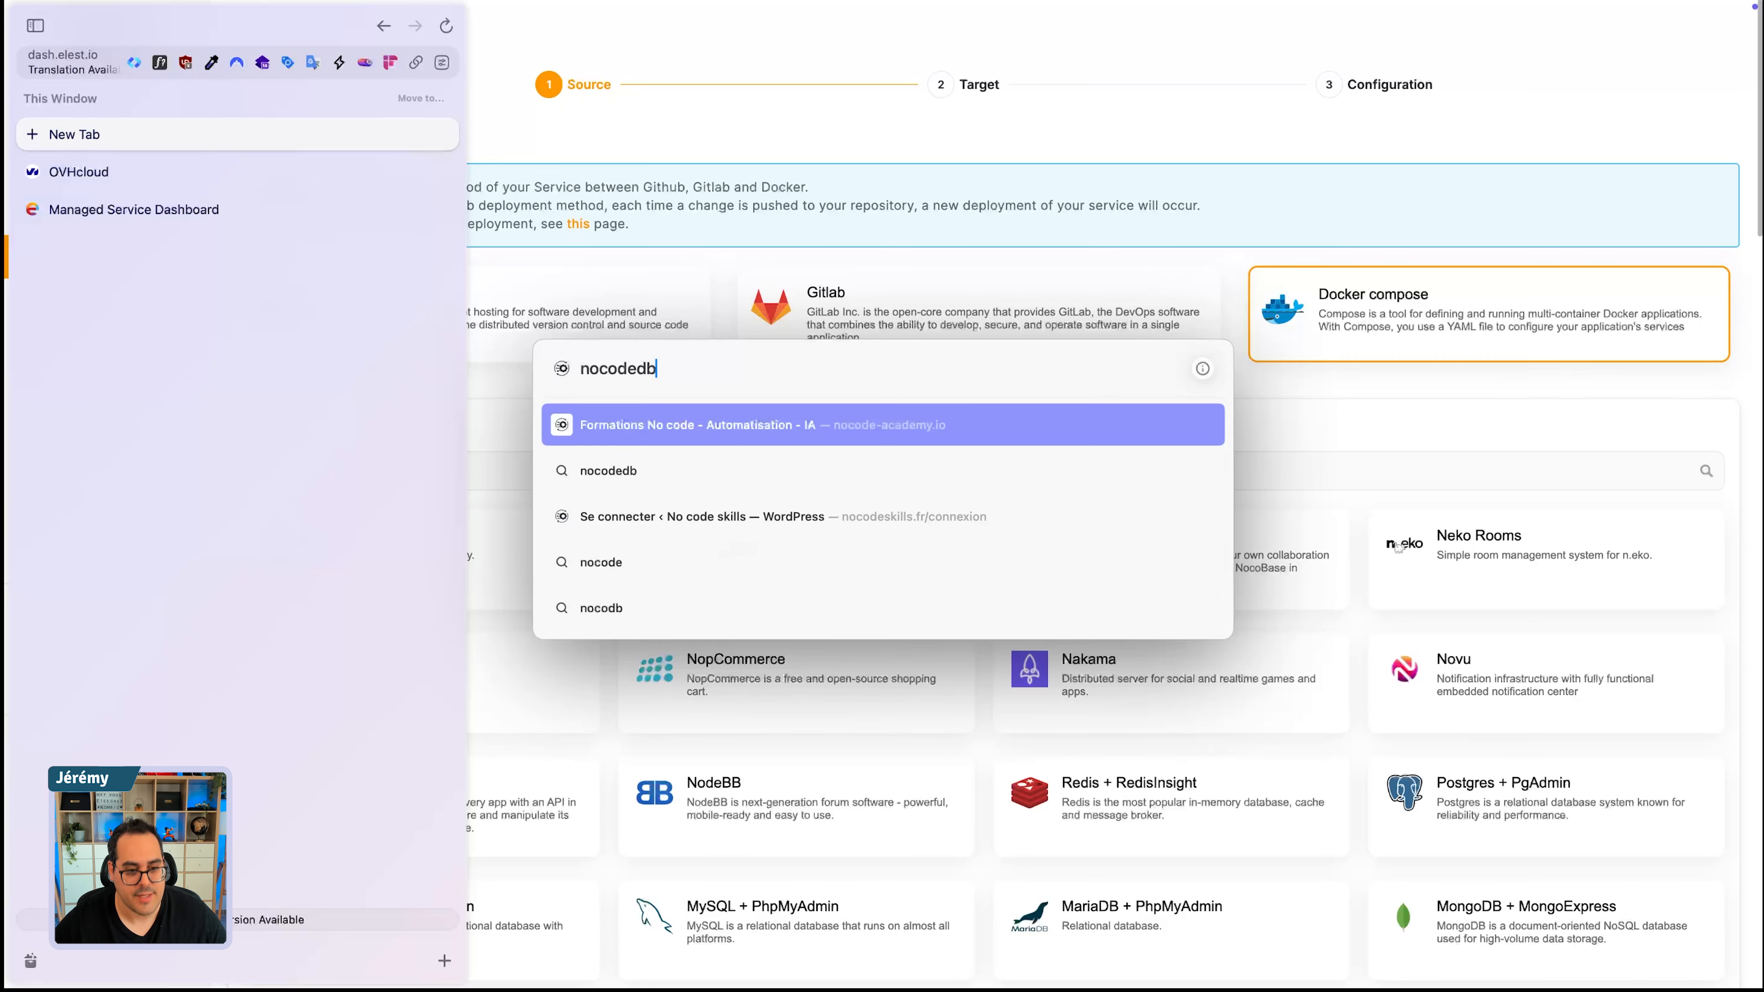
key(Return)
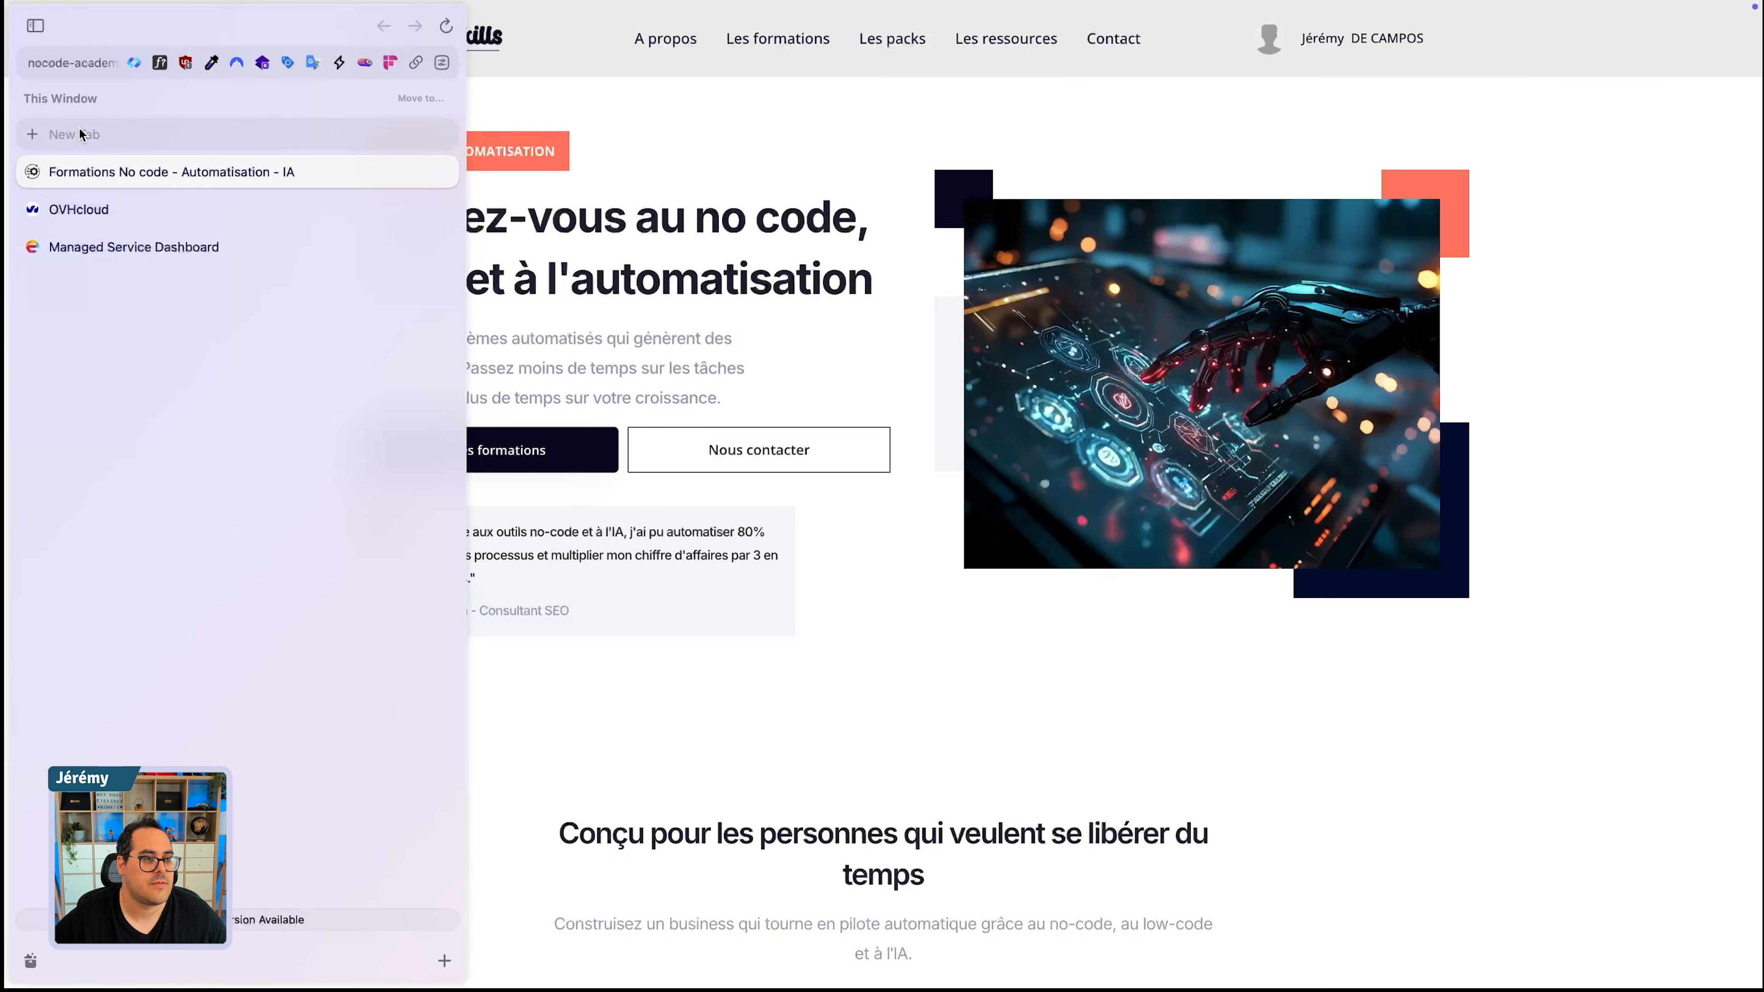
- Search Google for "nocde db" in another new browser tab
click(85, 136)
text(nocdoe)
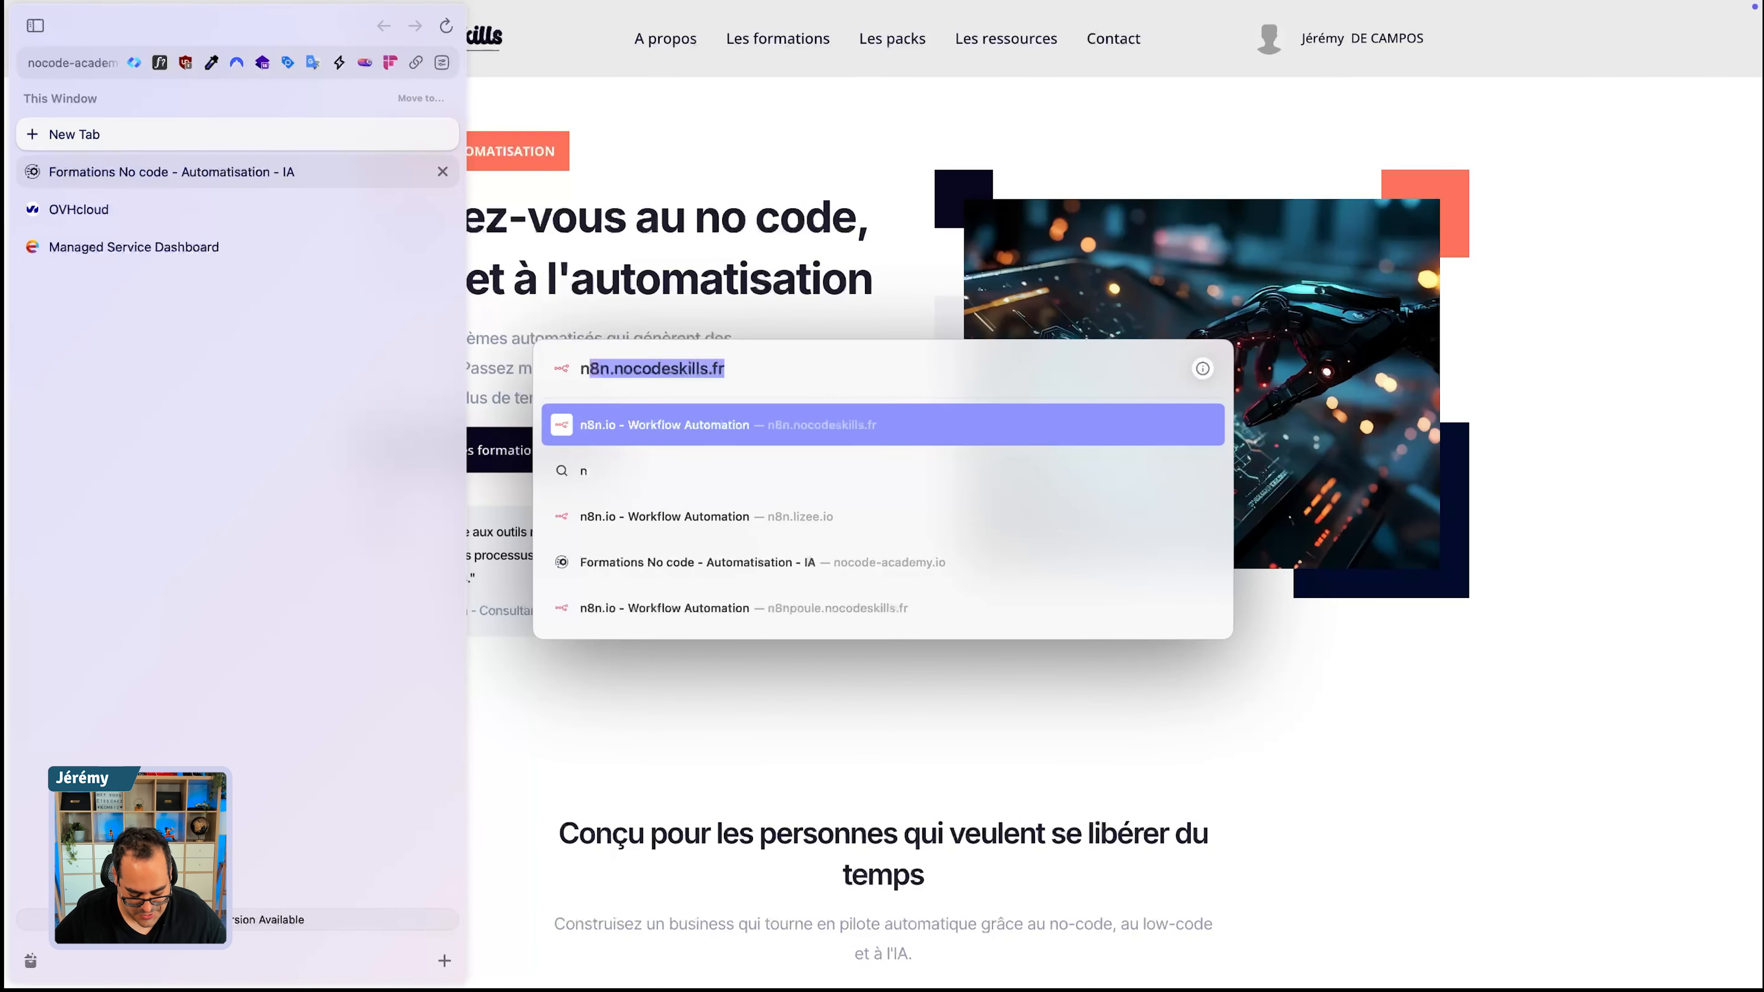
key(BackSpace)
key(BackSpace)
key(BackSpace)
text(ode)
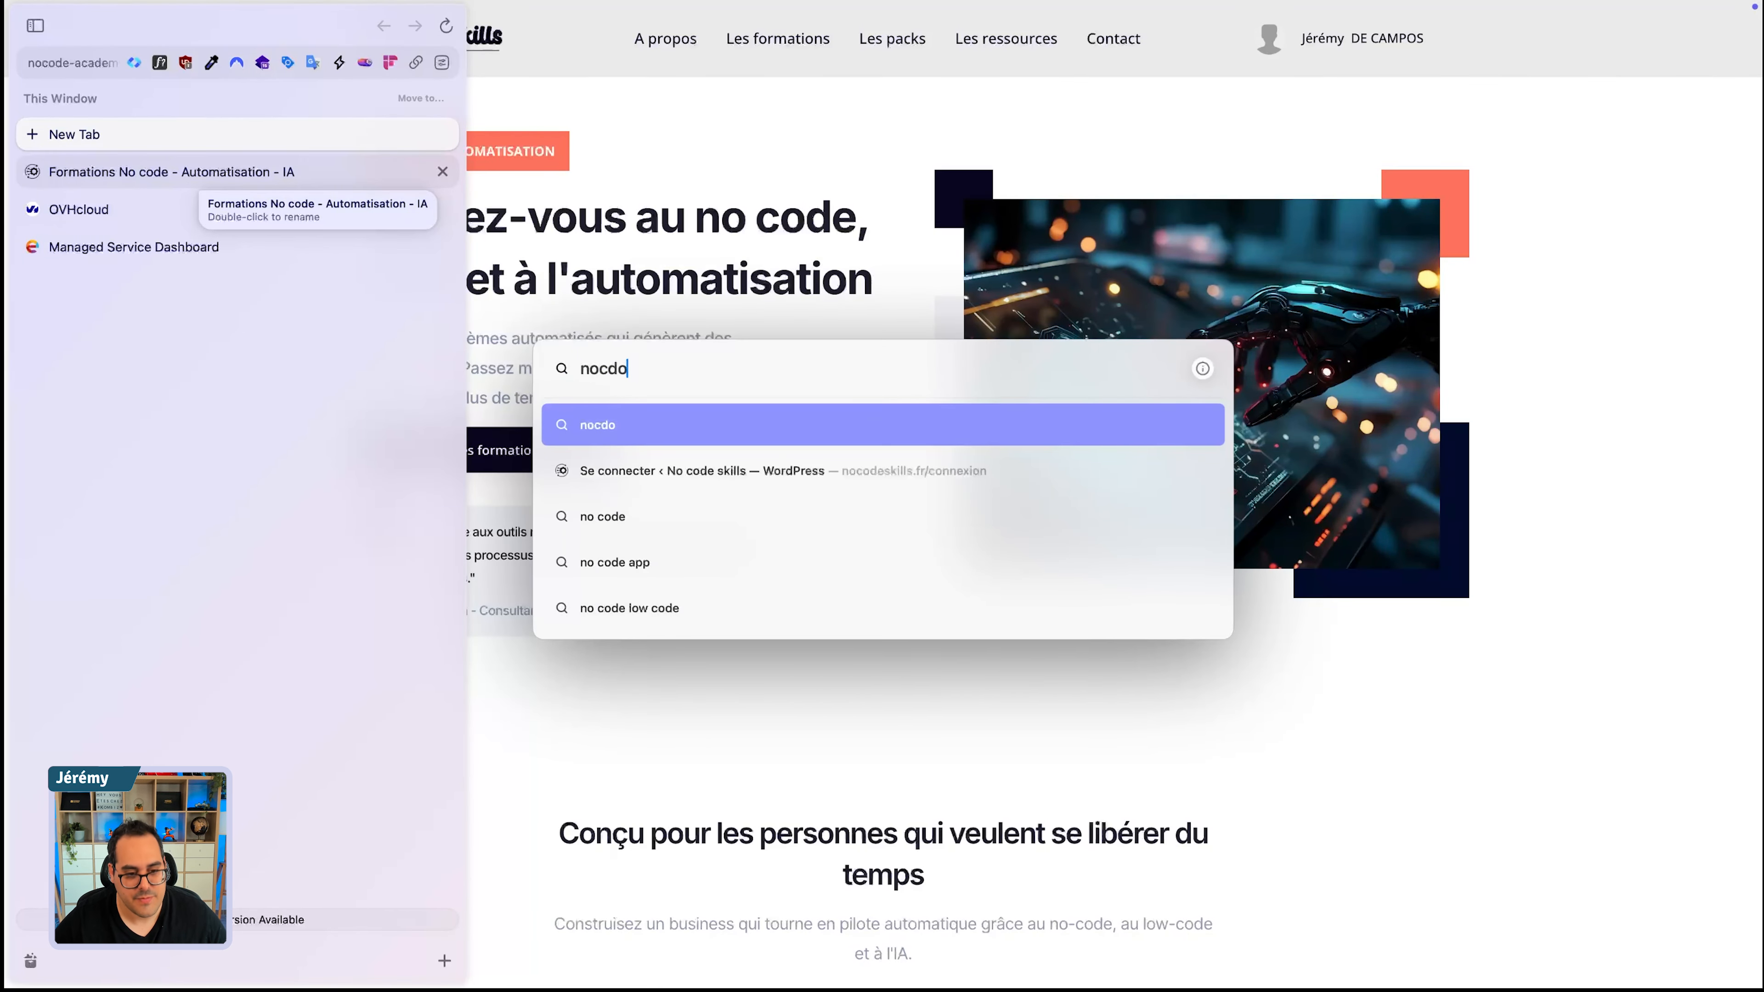
text( ski)
key(BackSpace)
key(BackSpace)
key(BackSpace)
key(BackSpace)
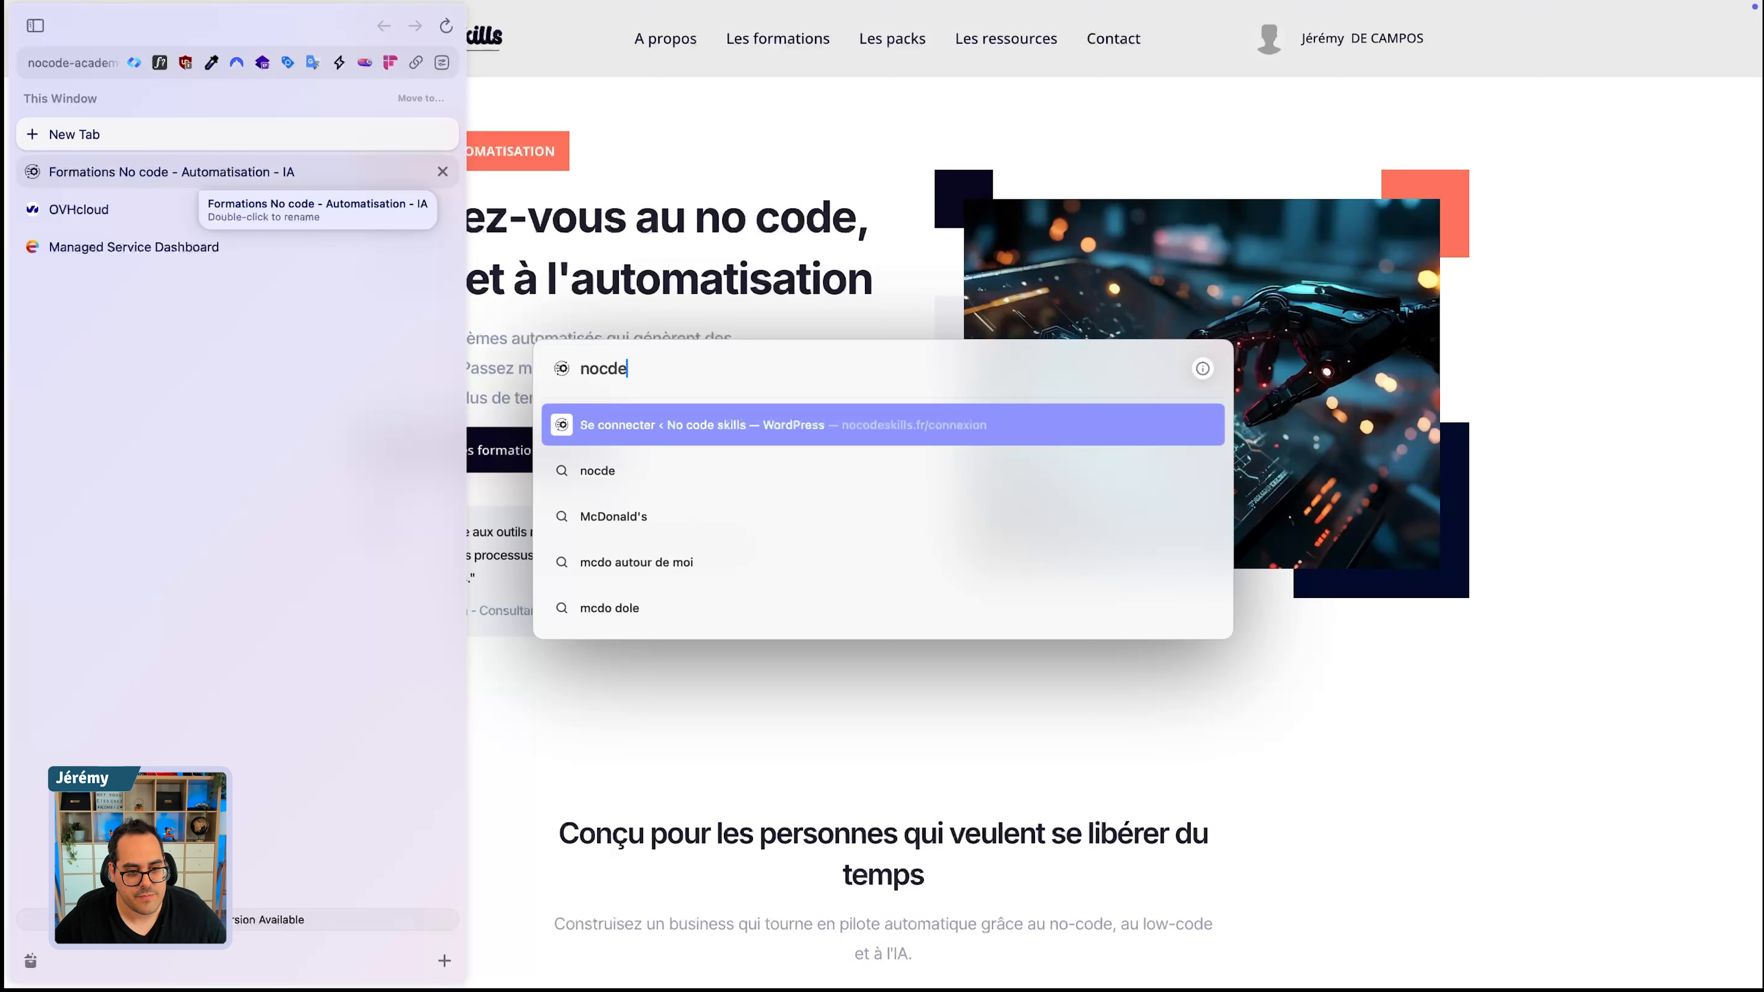
key(BackSpace)
key(BackSpace)
text(e db)
key(Return)
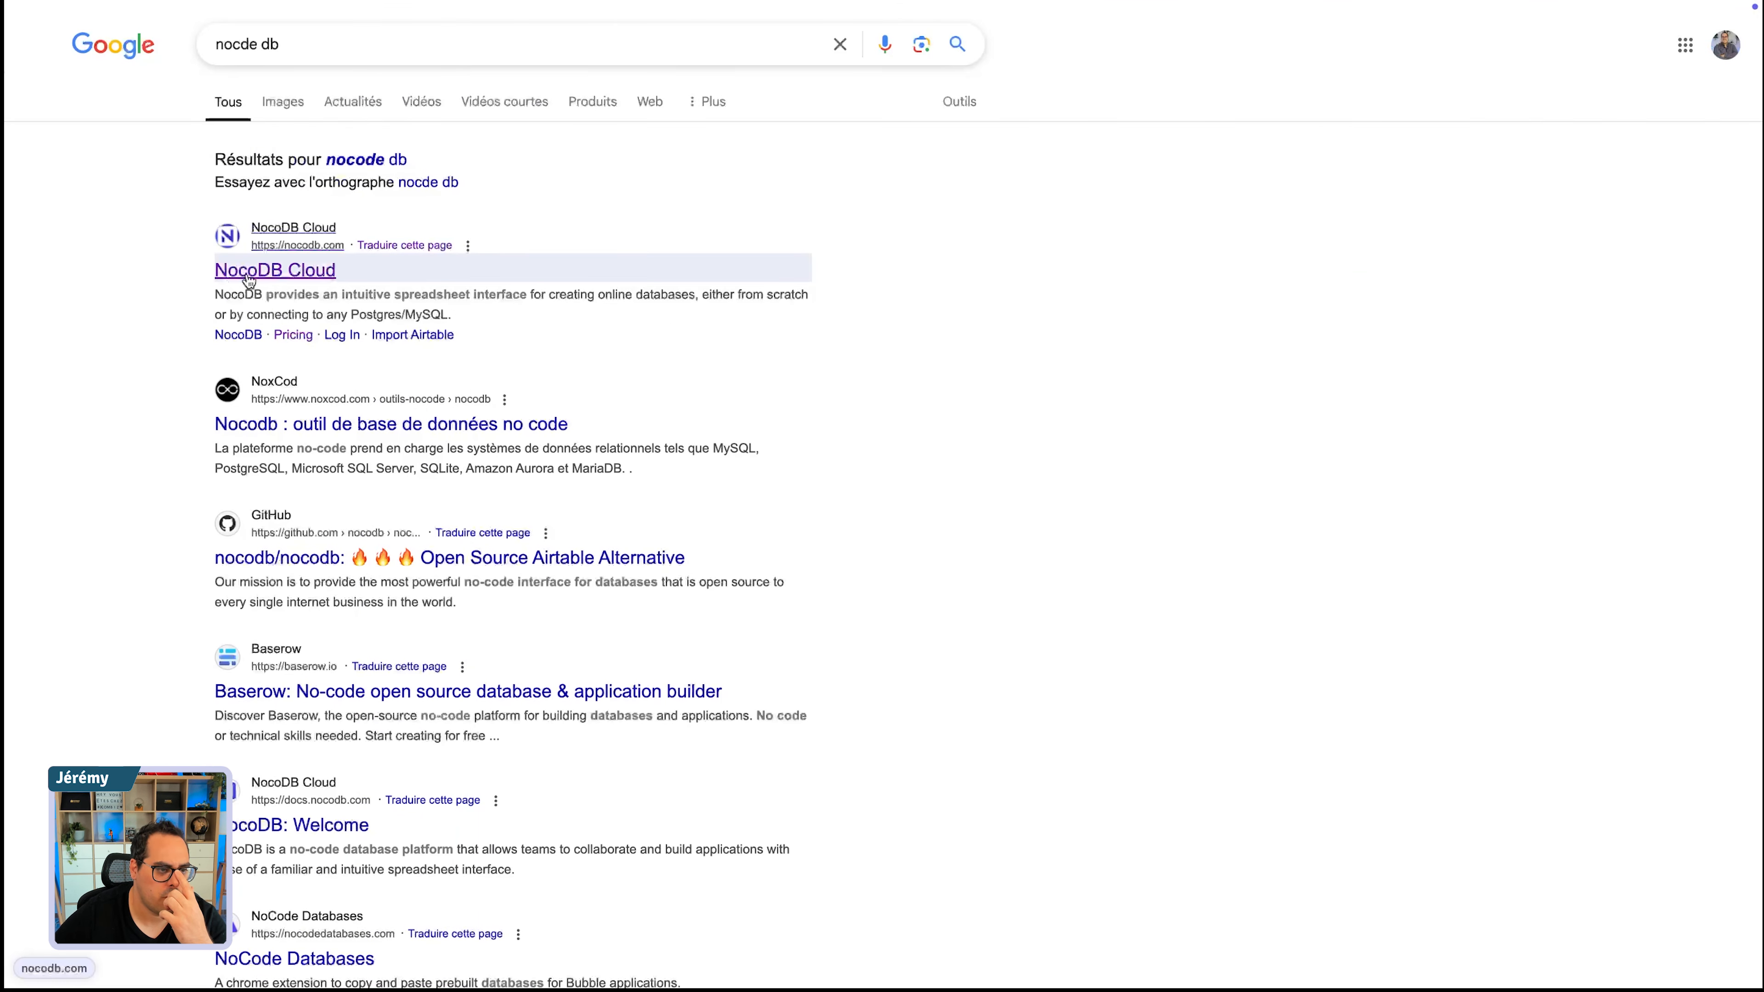
- Return to the Elestio dashboard, filter the docker-compose templates by "noco" and select the Nocobase template
mouse_move(84, 243)
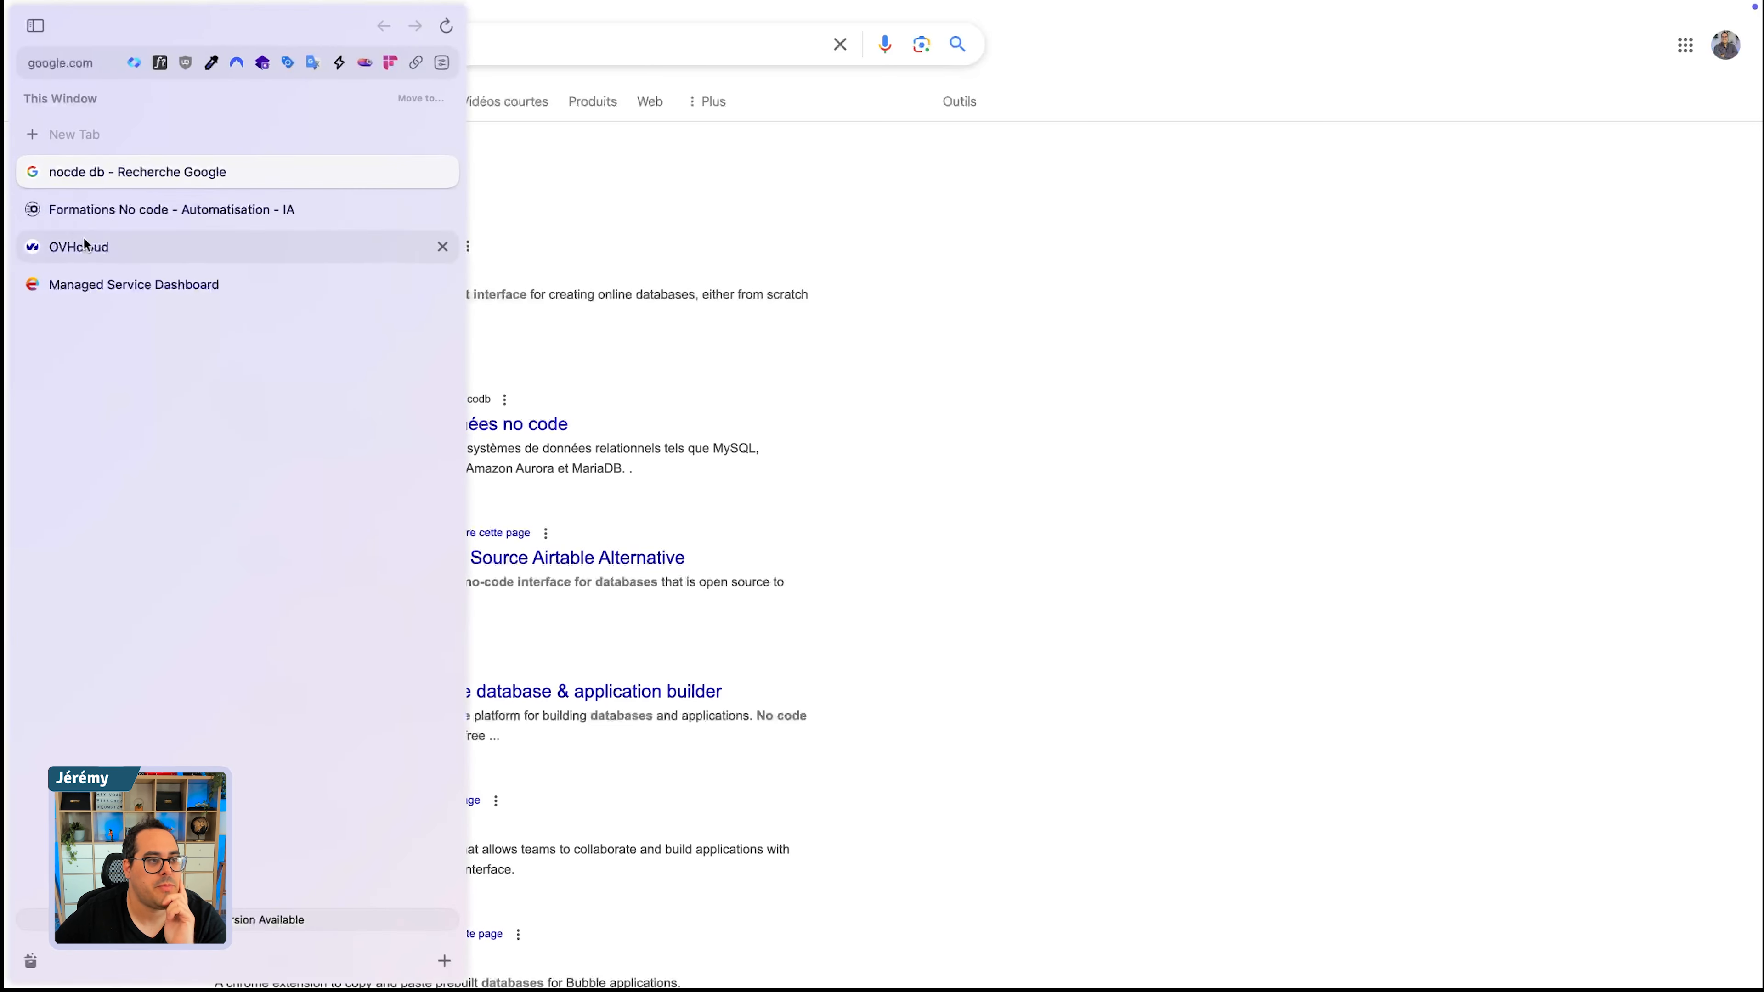
click(132, 285)
click(278, 477)
text(n)
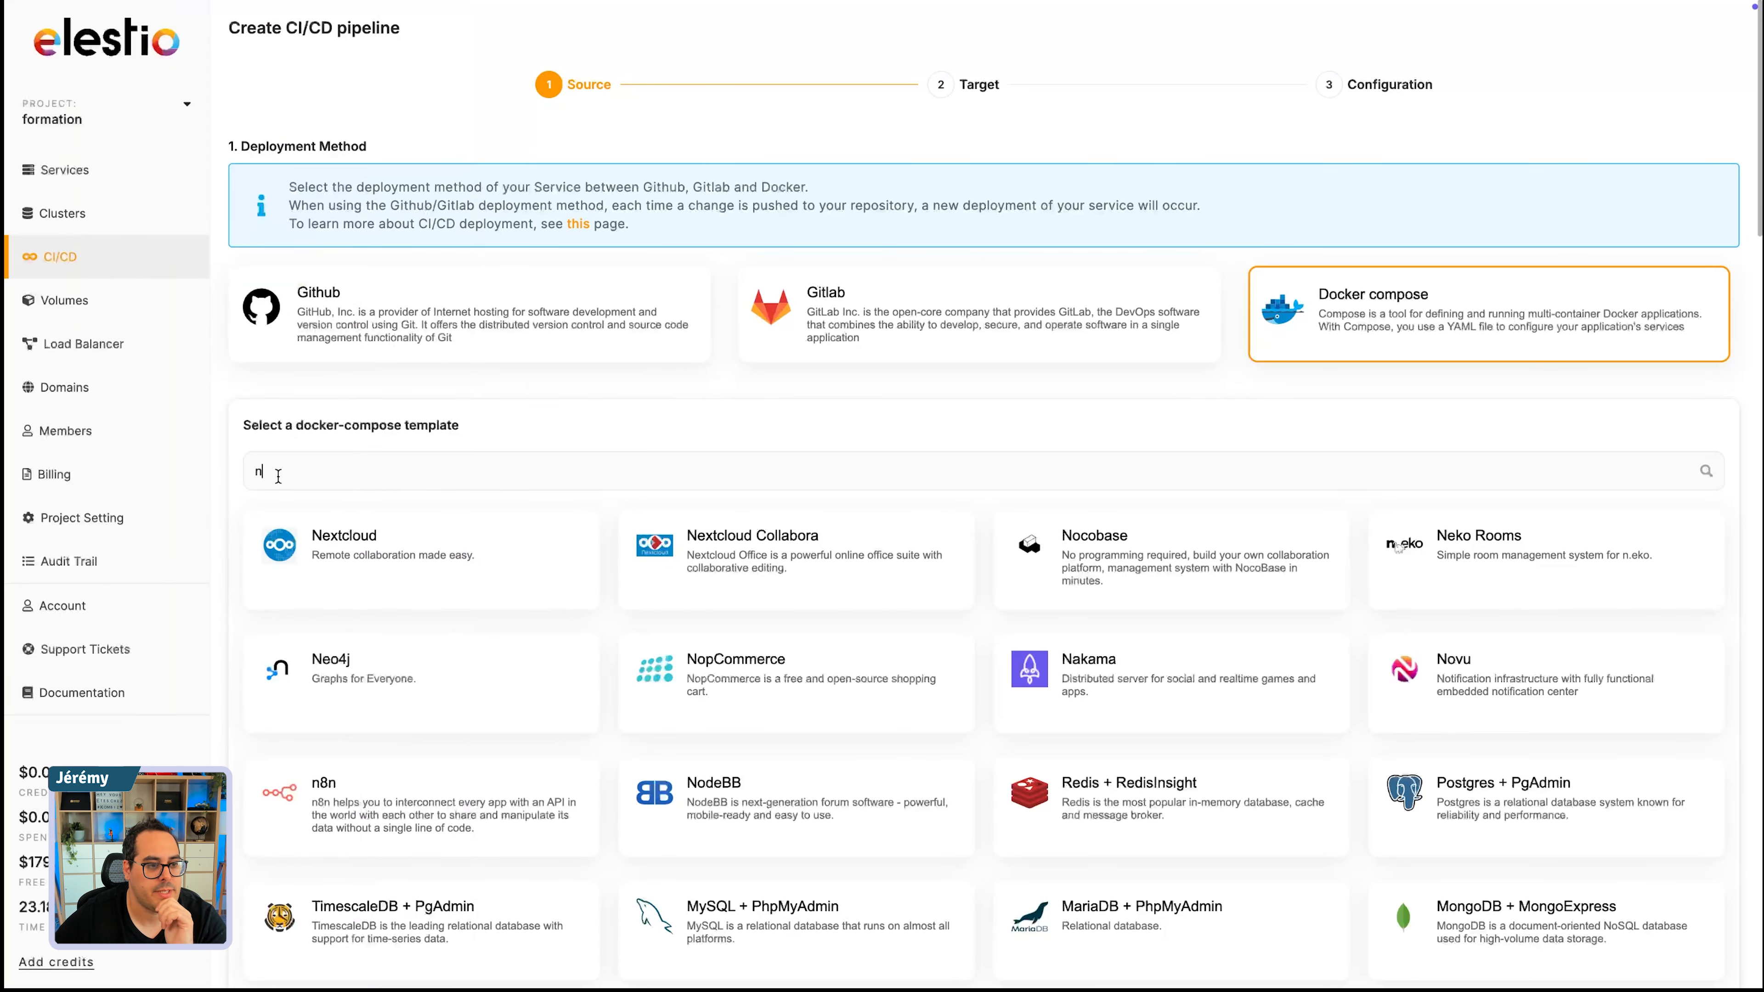
text(oco)
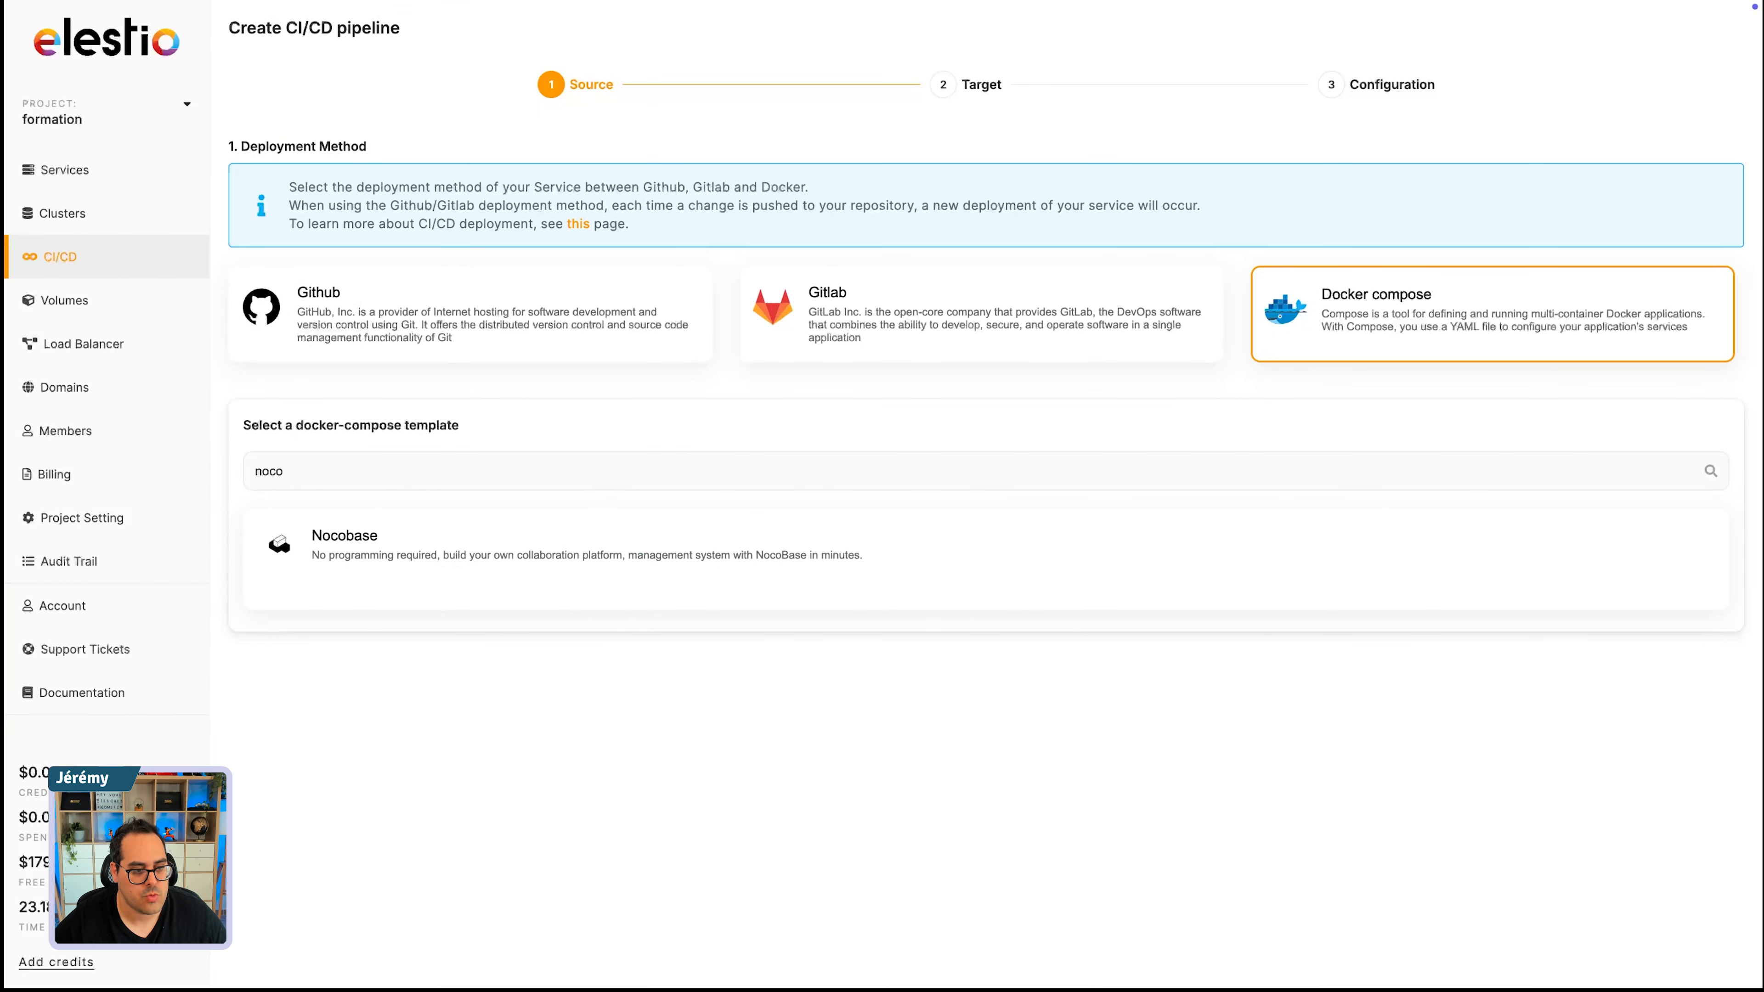
click(319, 531)
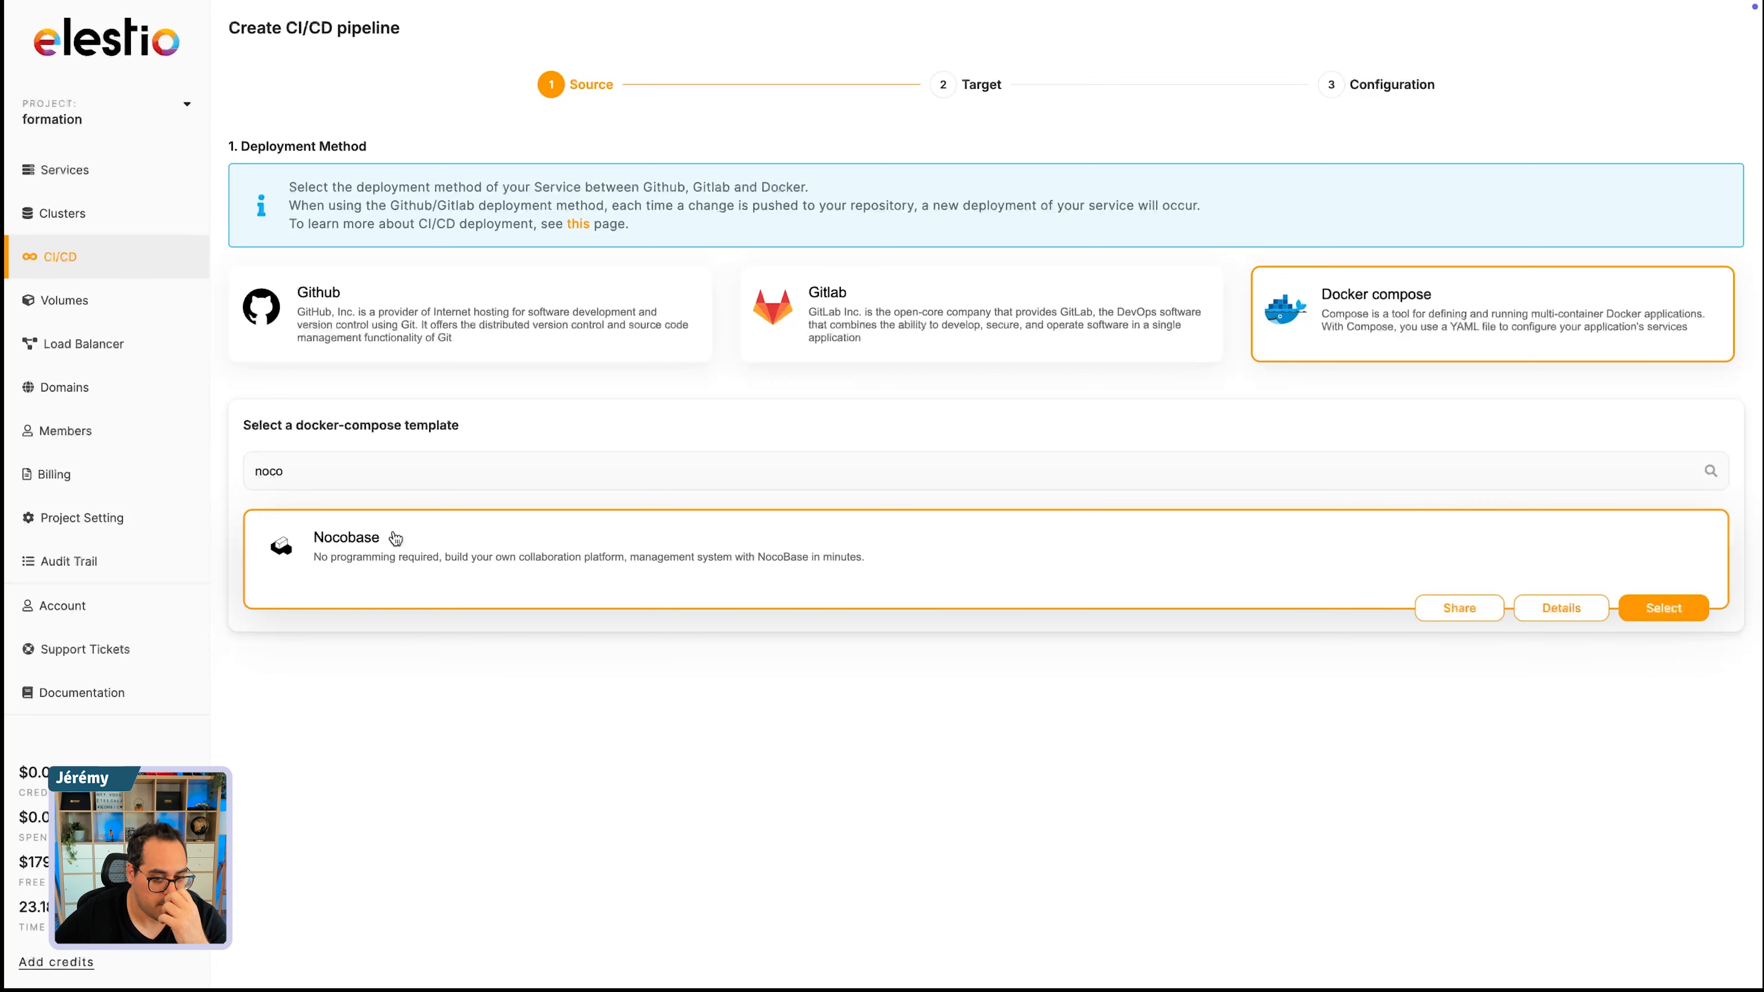
- Clear the template search and browse the full list of docker-compose templates
double_click(315, 470)
key(BackSpace)
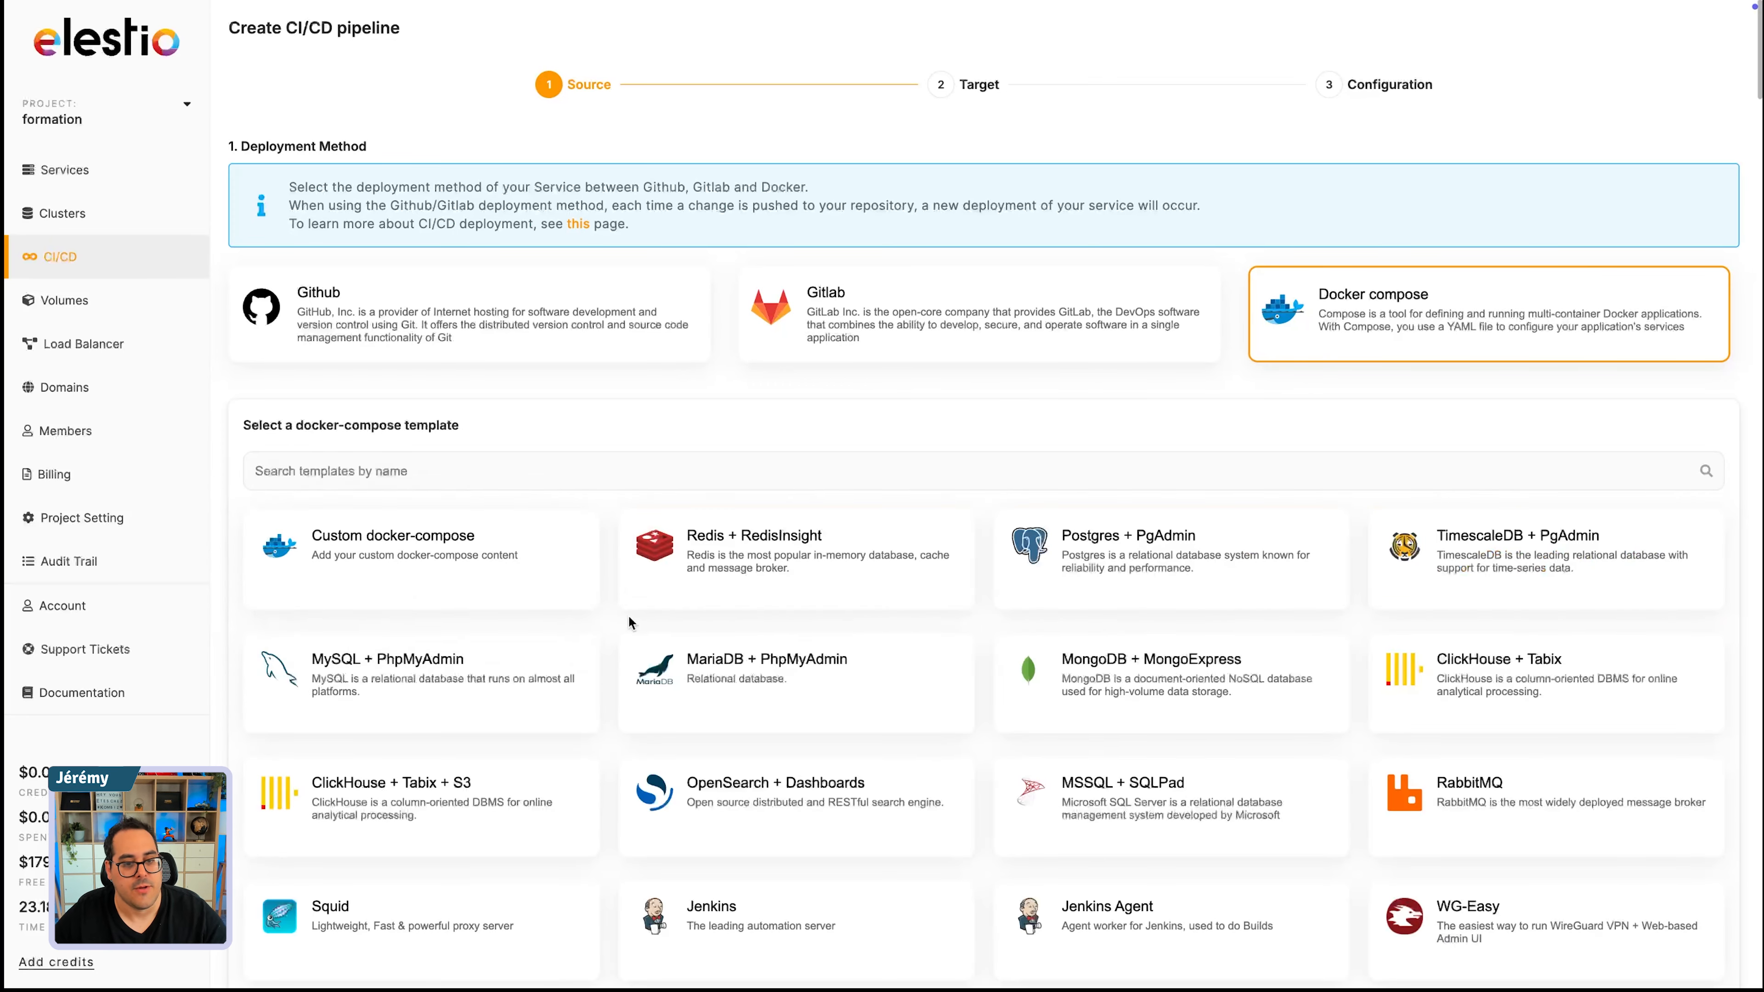
scroll(628, 615, down, 2)
scroll(748, 658, down, 4)
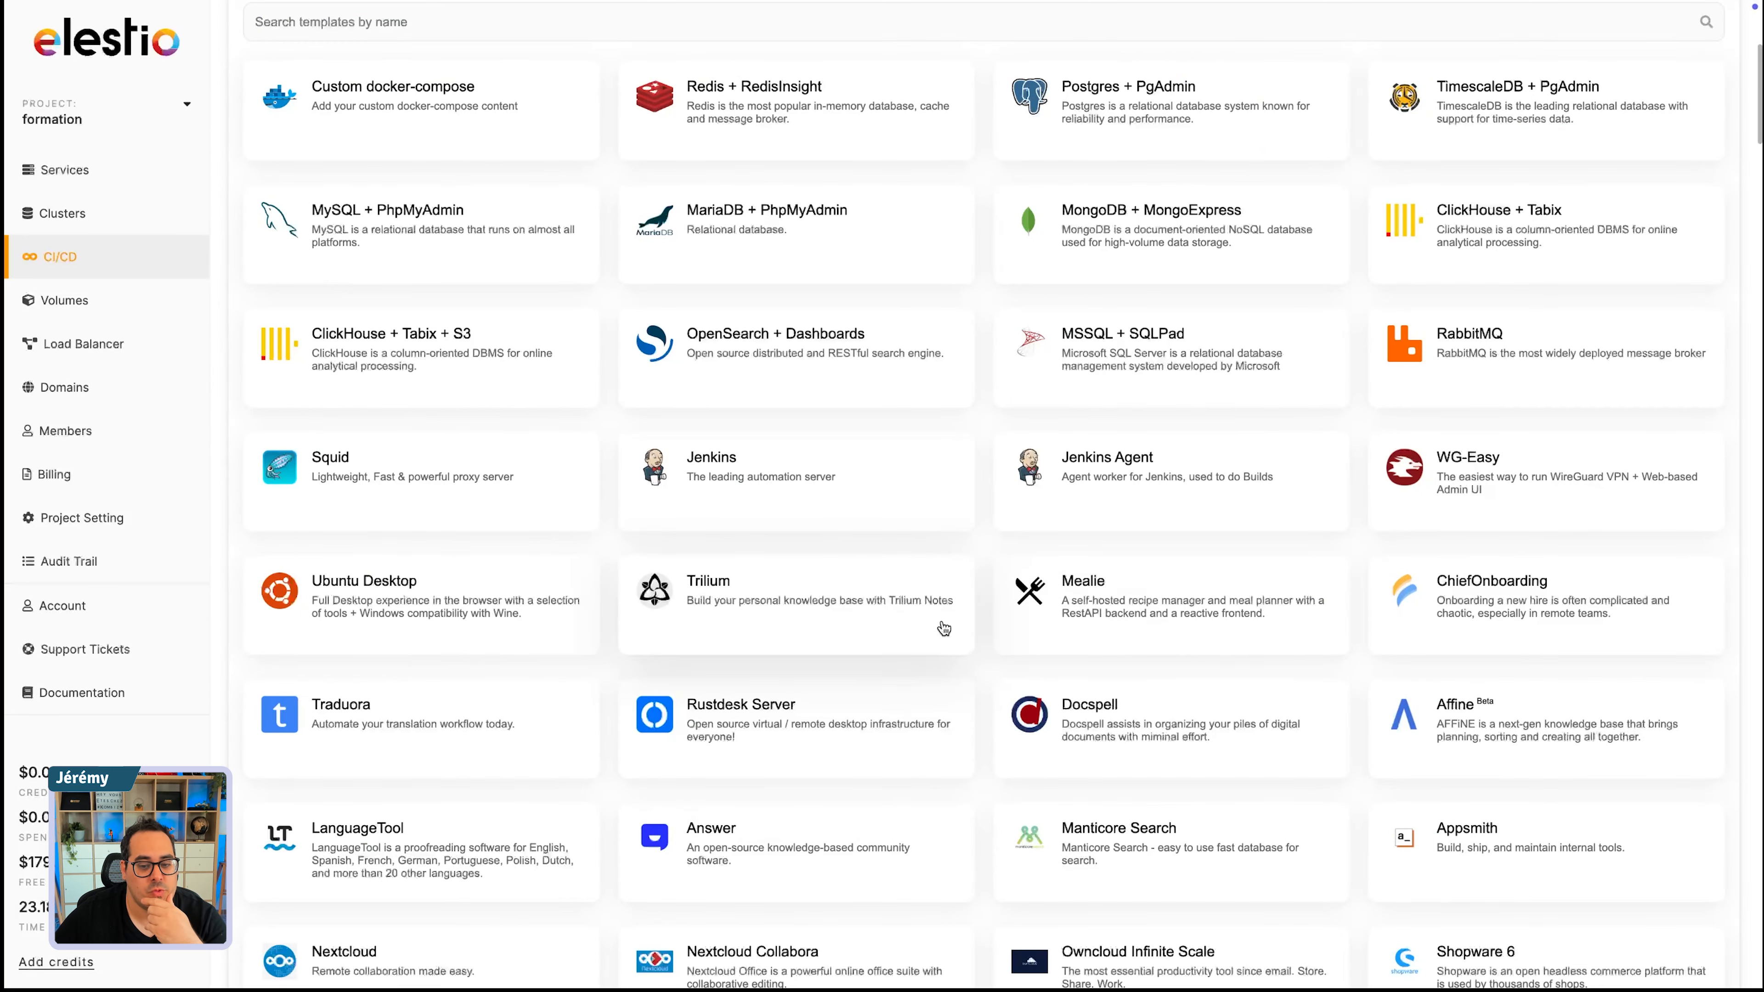
scroll(924, 653, down, 7)
scroll(872, 675, down, 4)
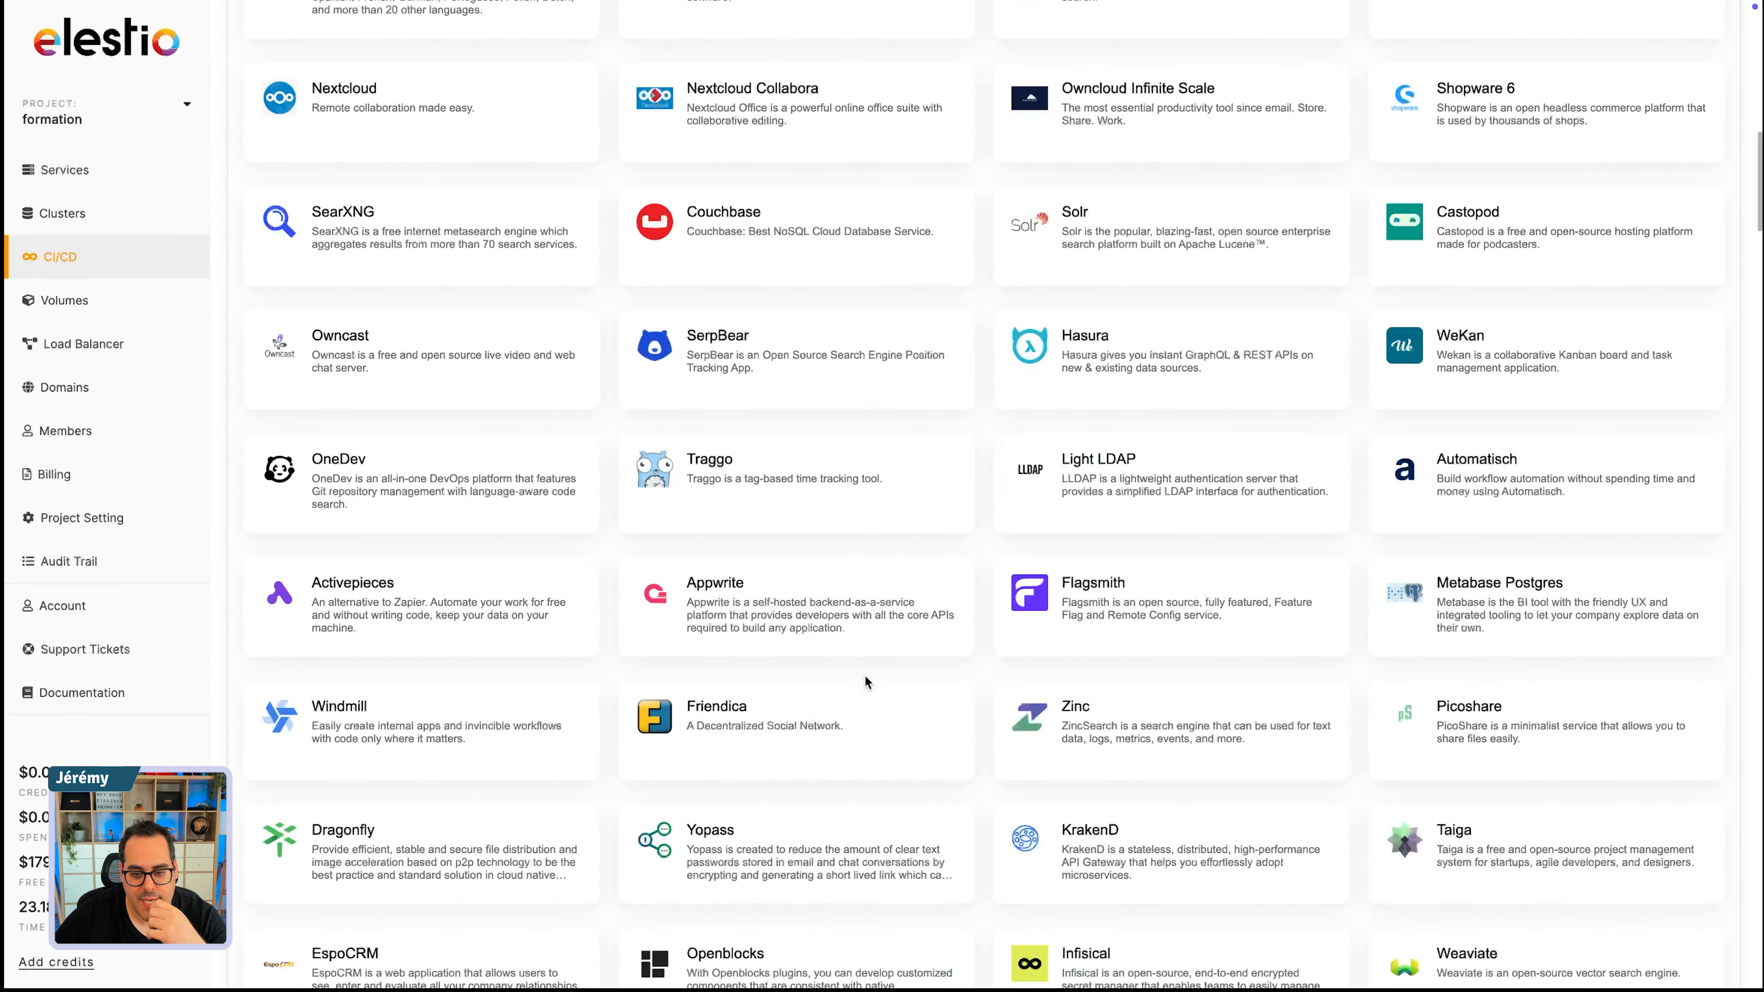
scroll(864, 677, down, 6)
scroll(864, 685, up, 20)
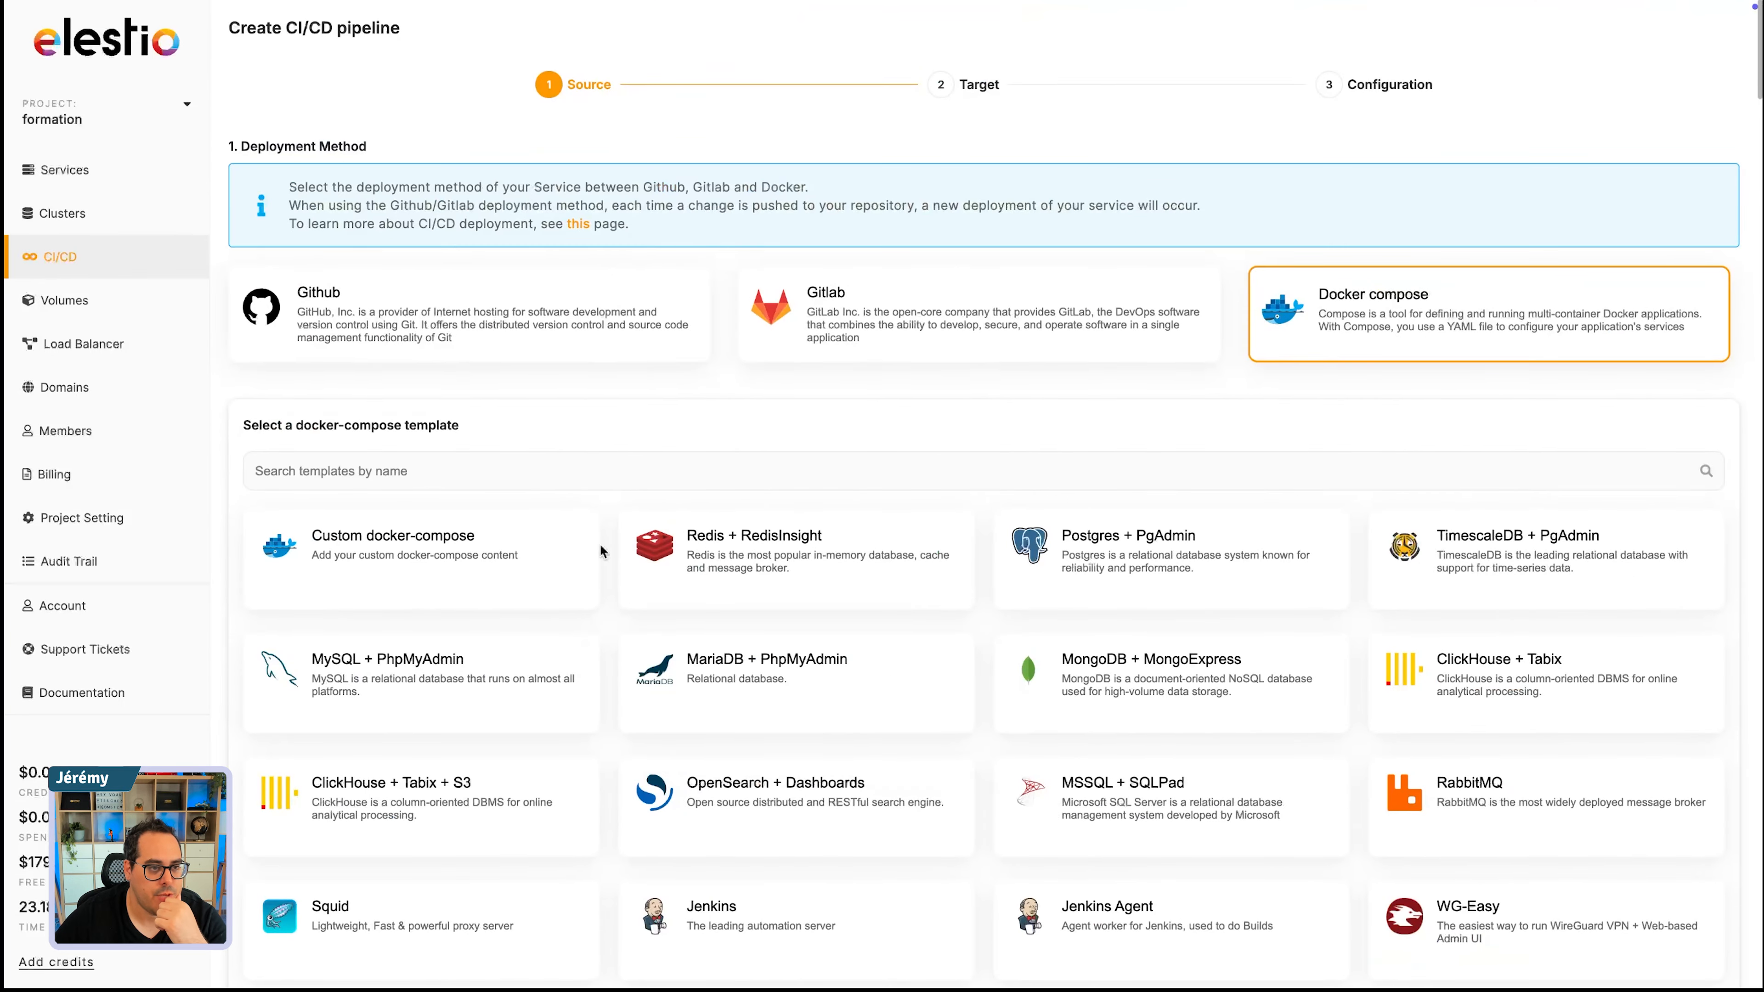
- Search the docker-compose templates for "n8n" and select the n8n template
text(n8n)
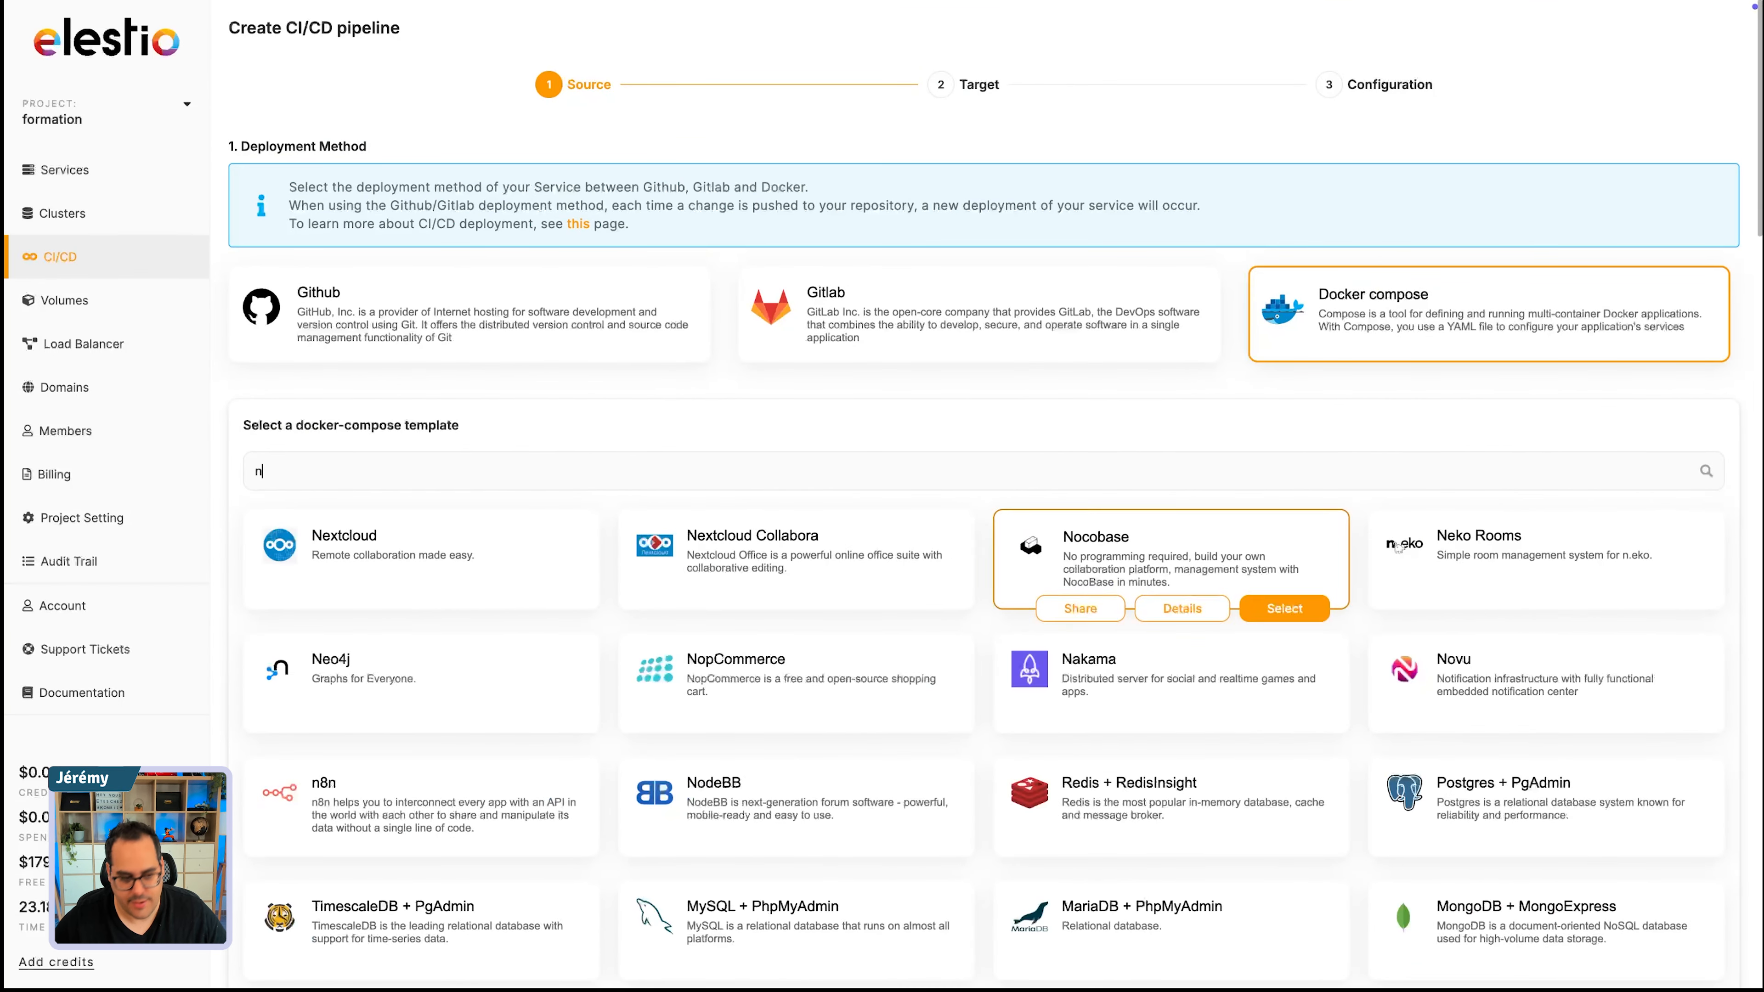
mouse_move(606, 558)
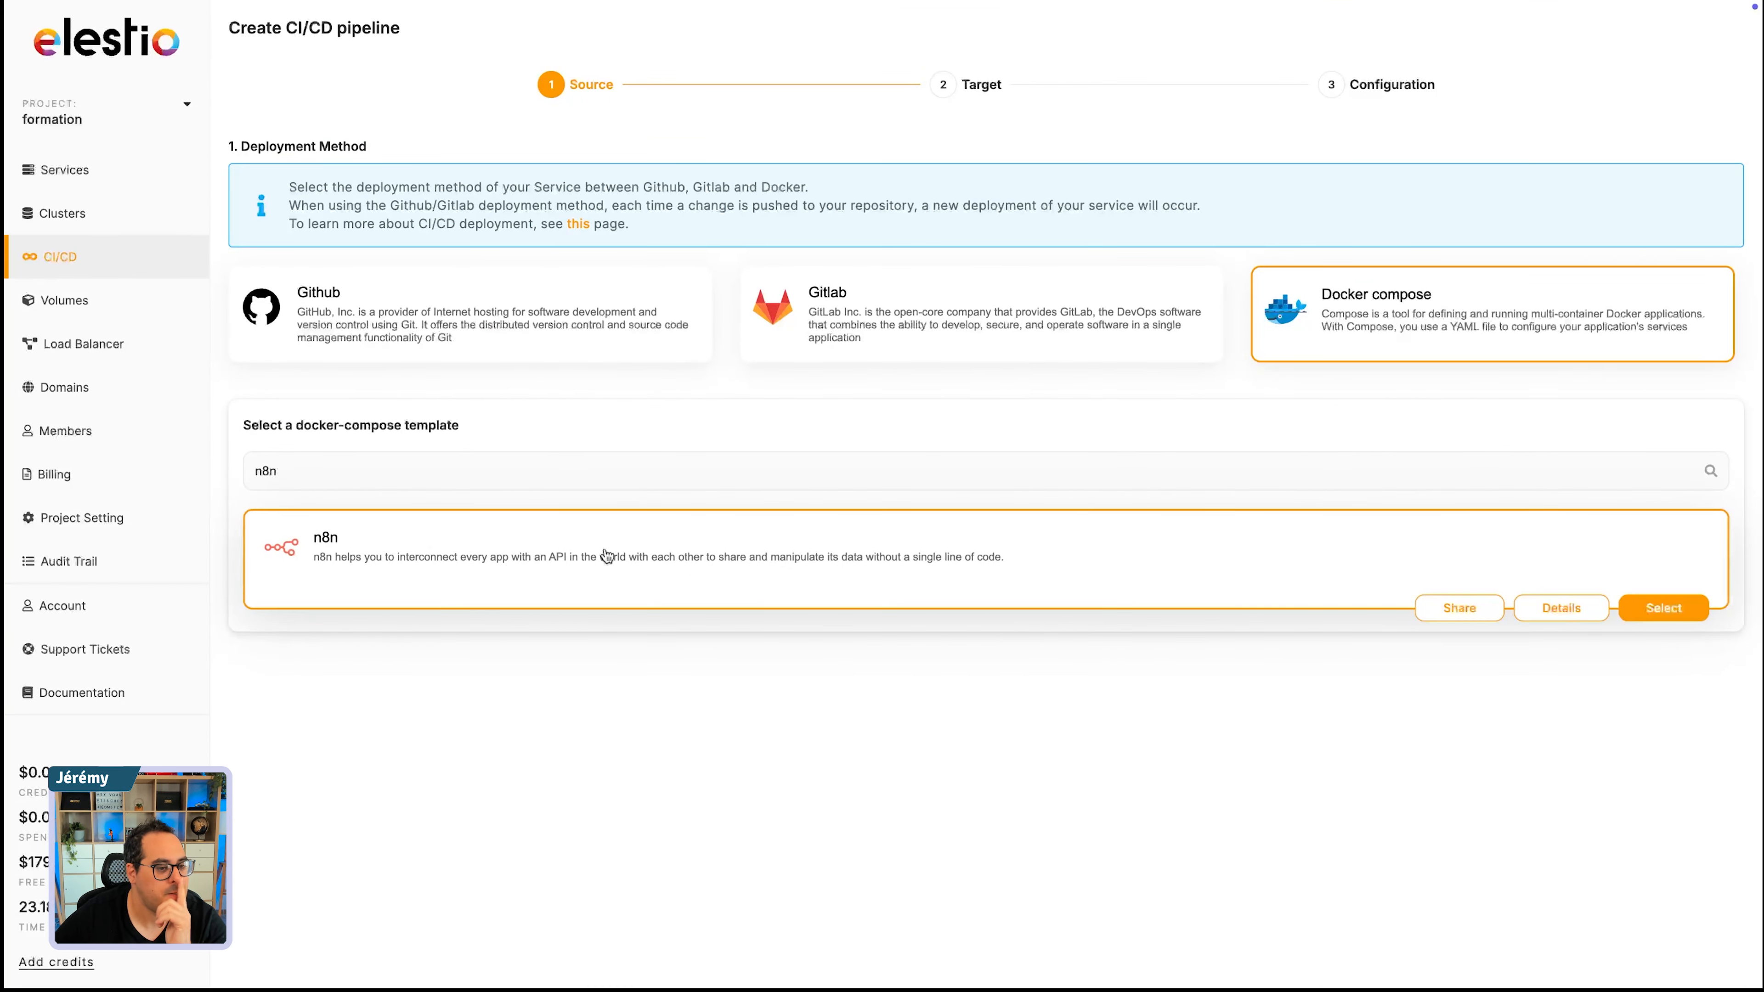
click(1657, 612)
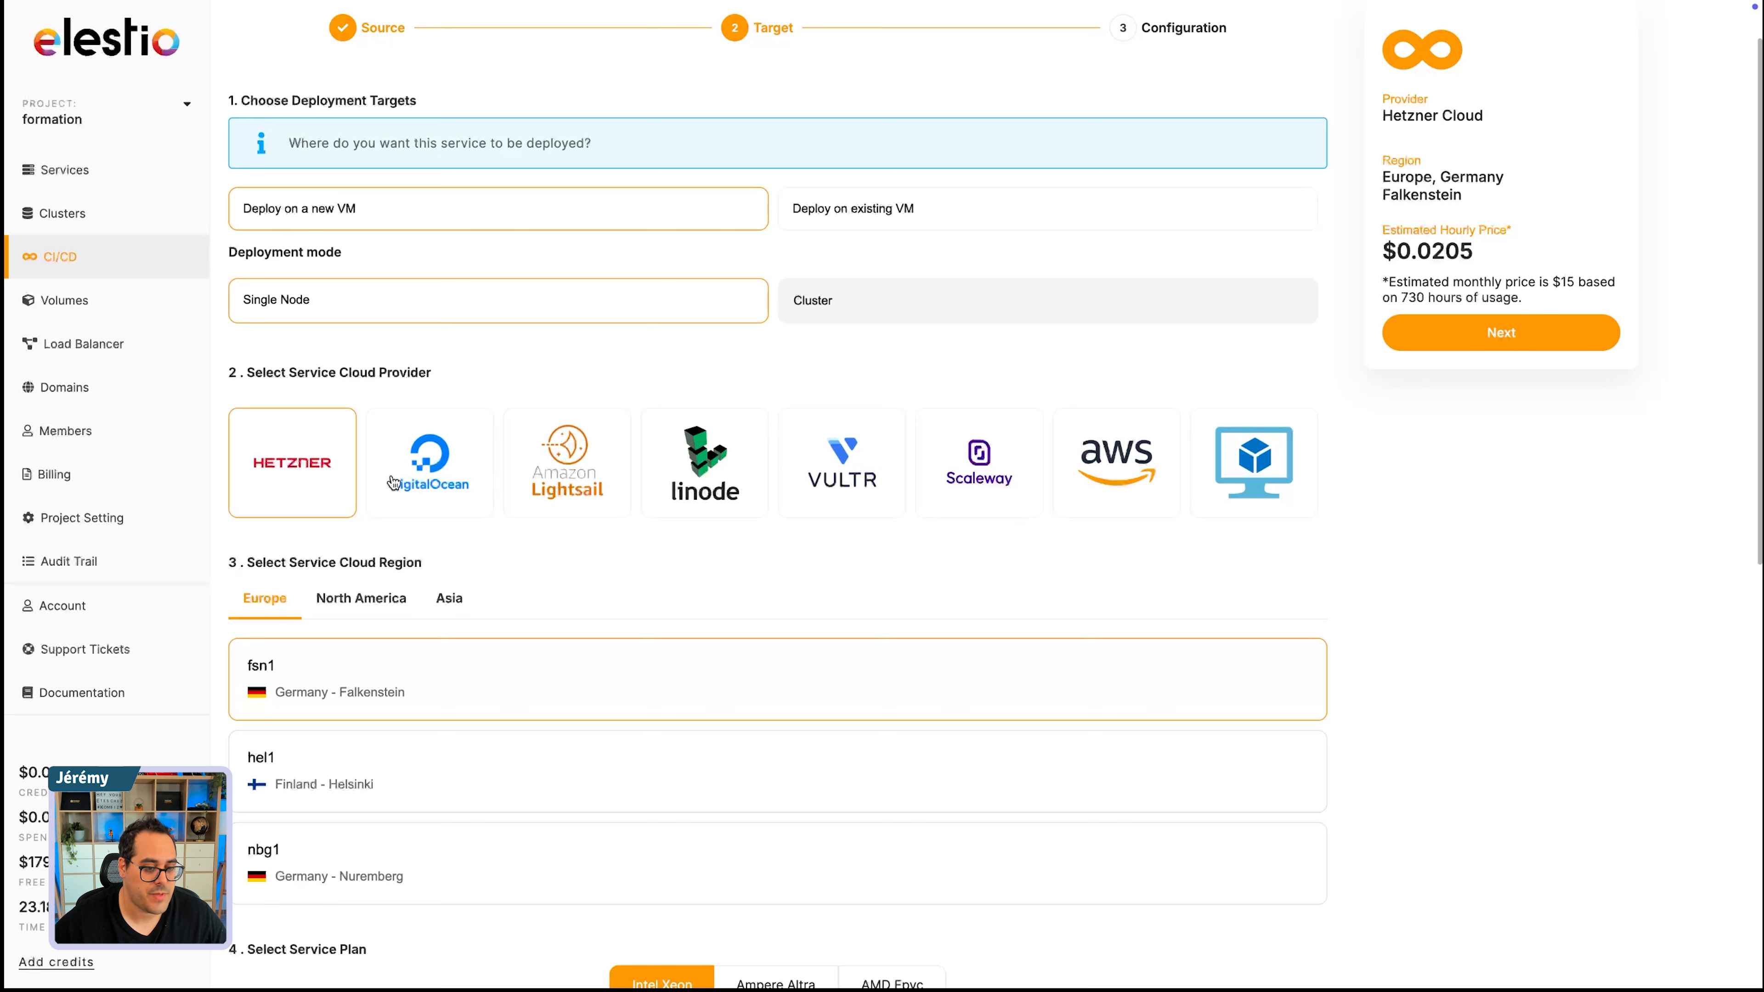
- Compare the DigitalOcean, Amazon Lightsail, Linode, Vultr, Scaleway and AWS cloud providers, and reselect Hetzner
click(445, 455)
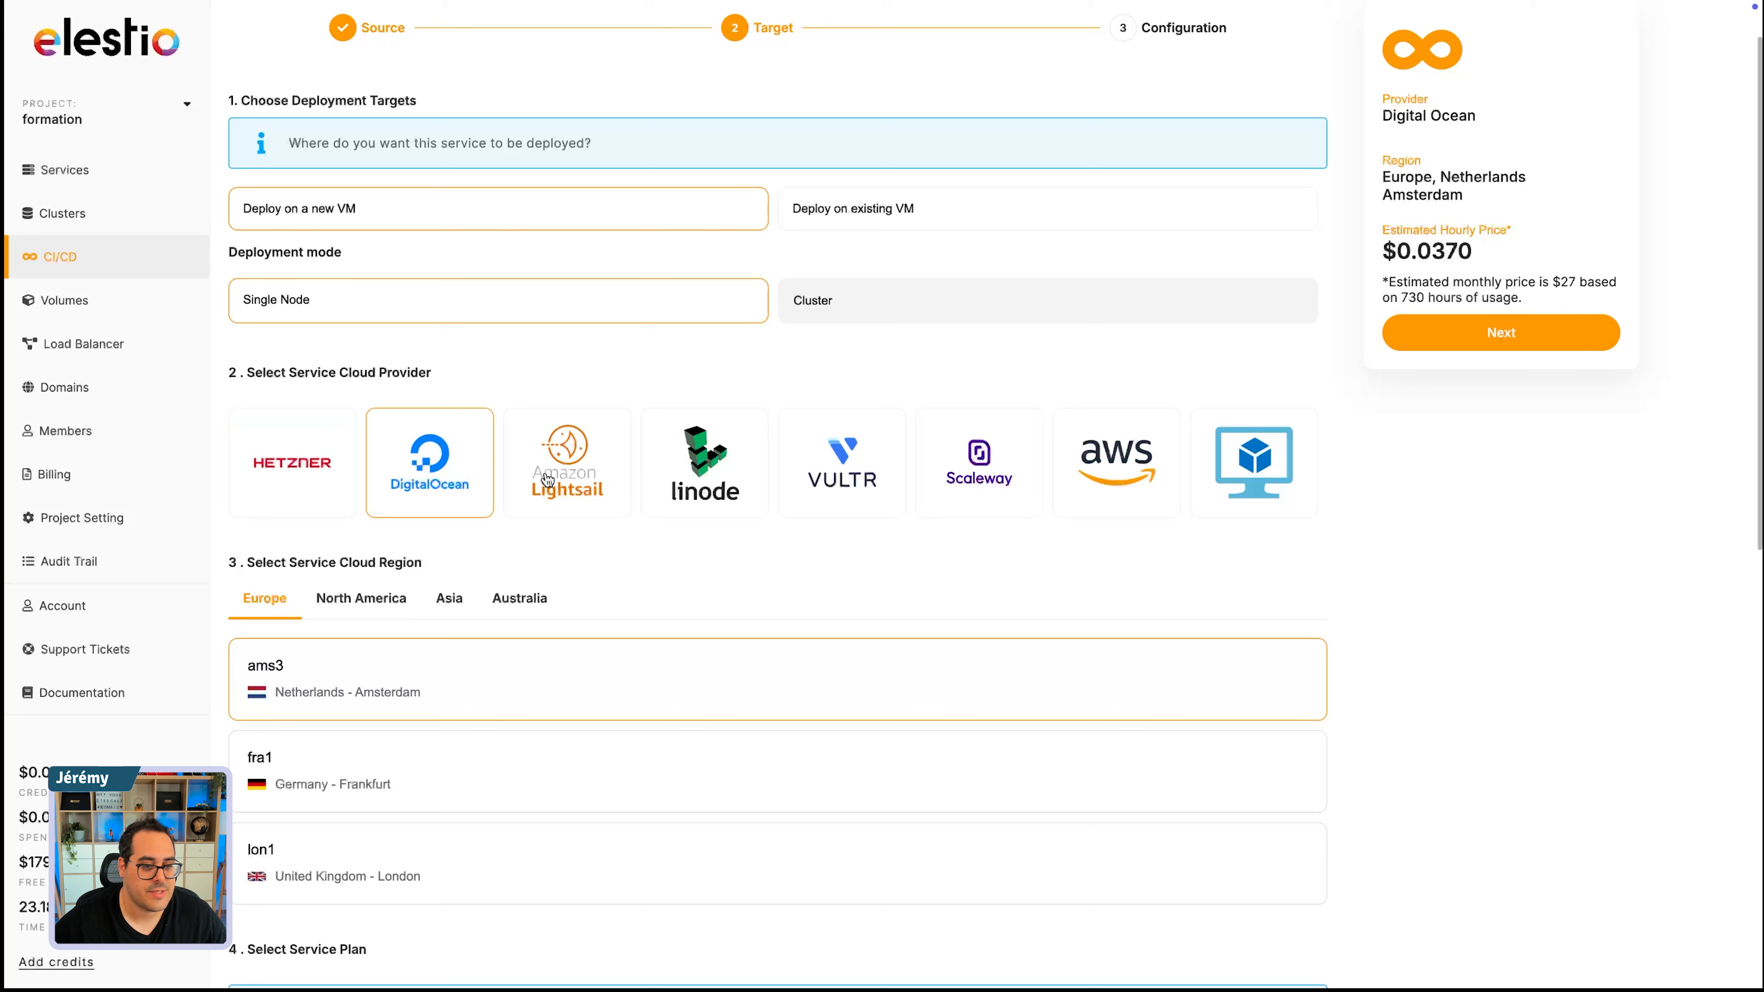
click(584, 458)
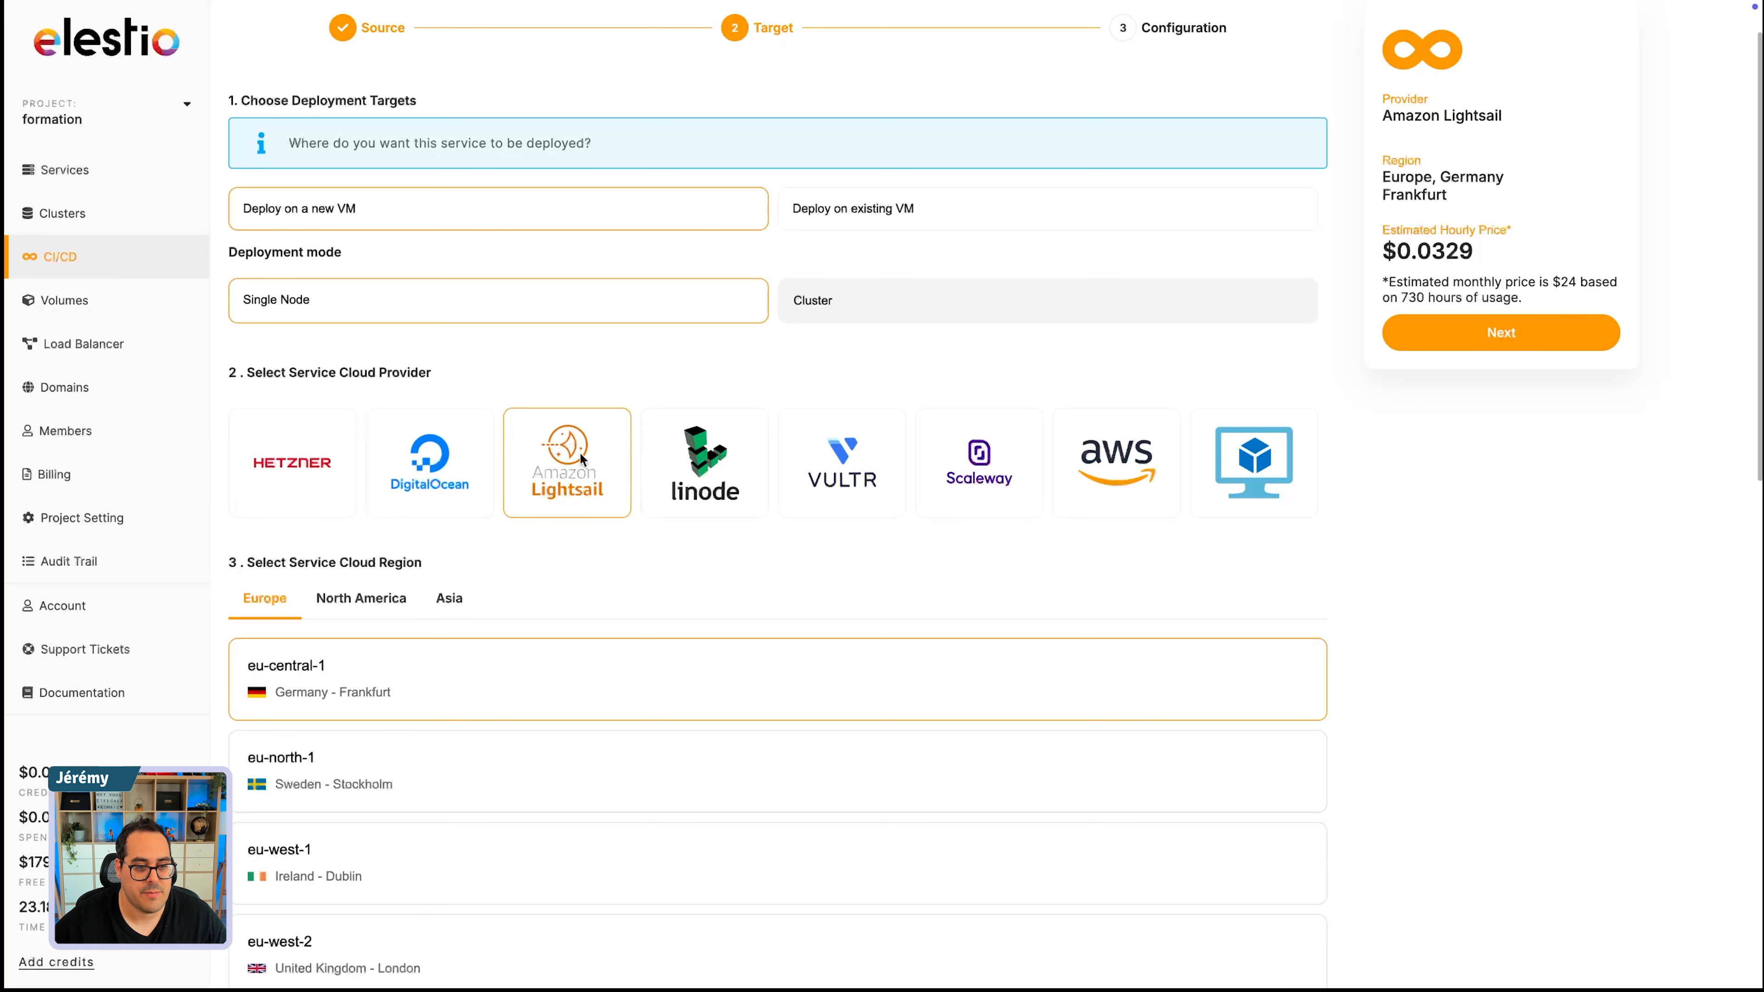
click(694, 451)
click(842, 458)
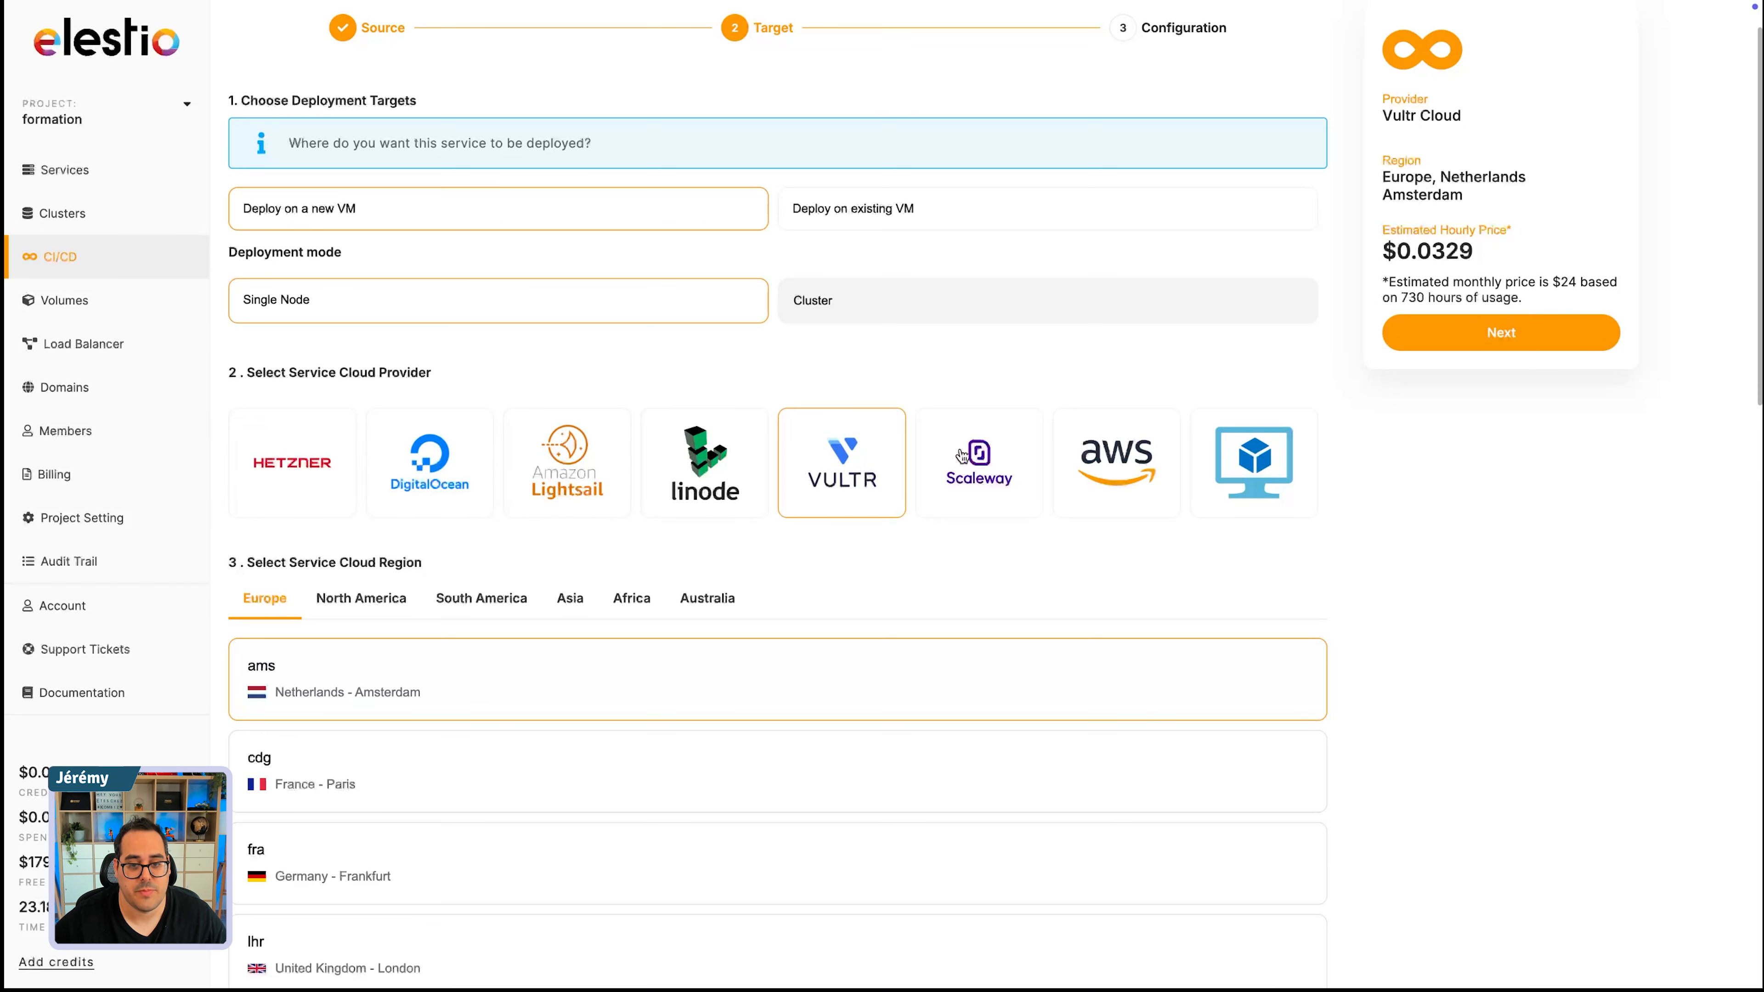
click(993, 457)
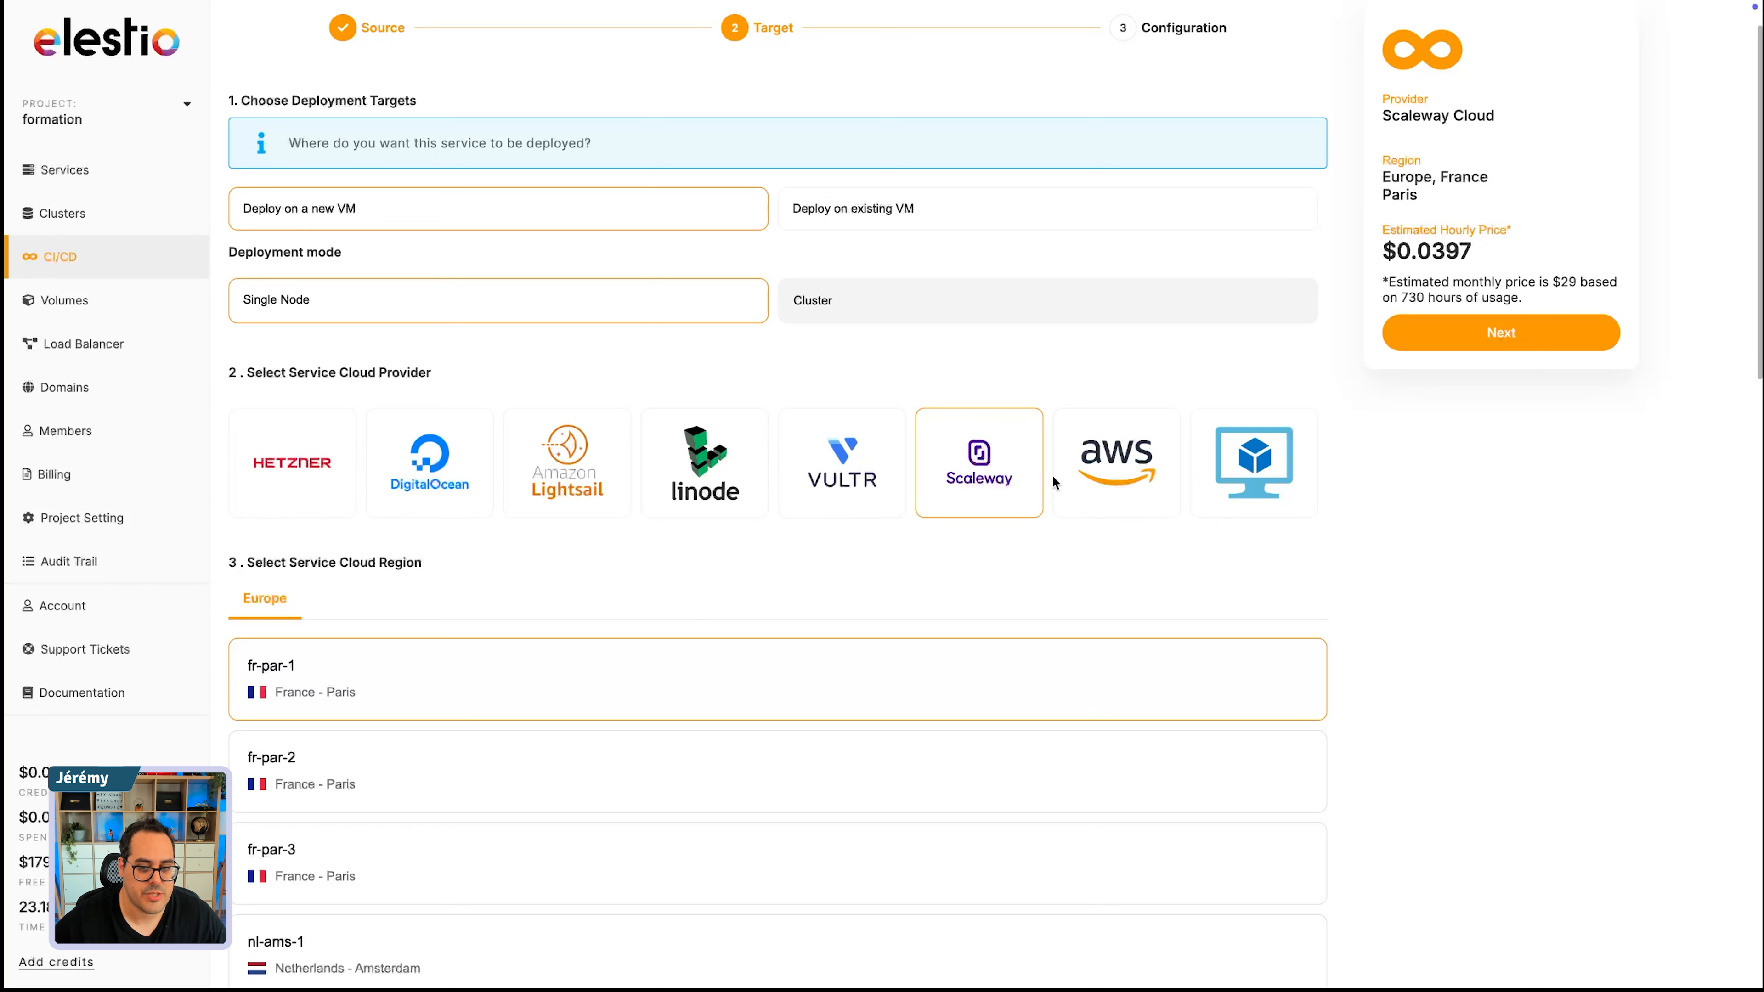
click(1112, 456)
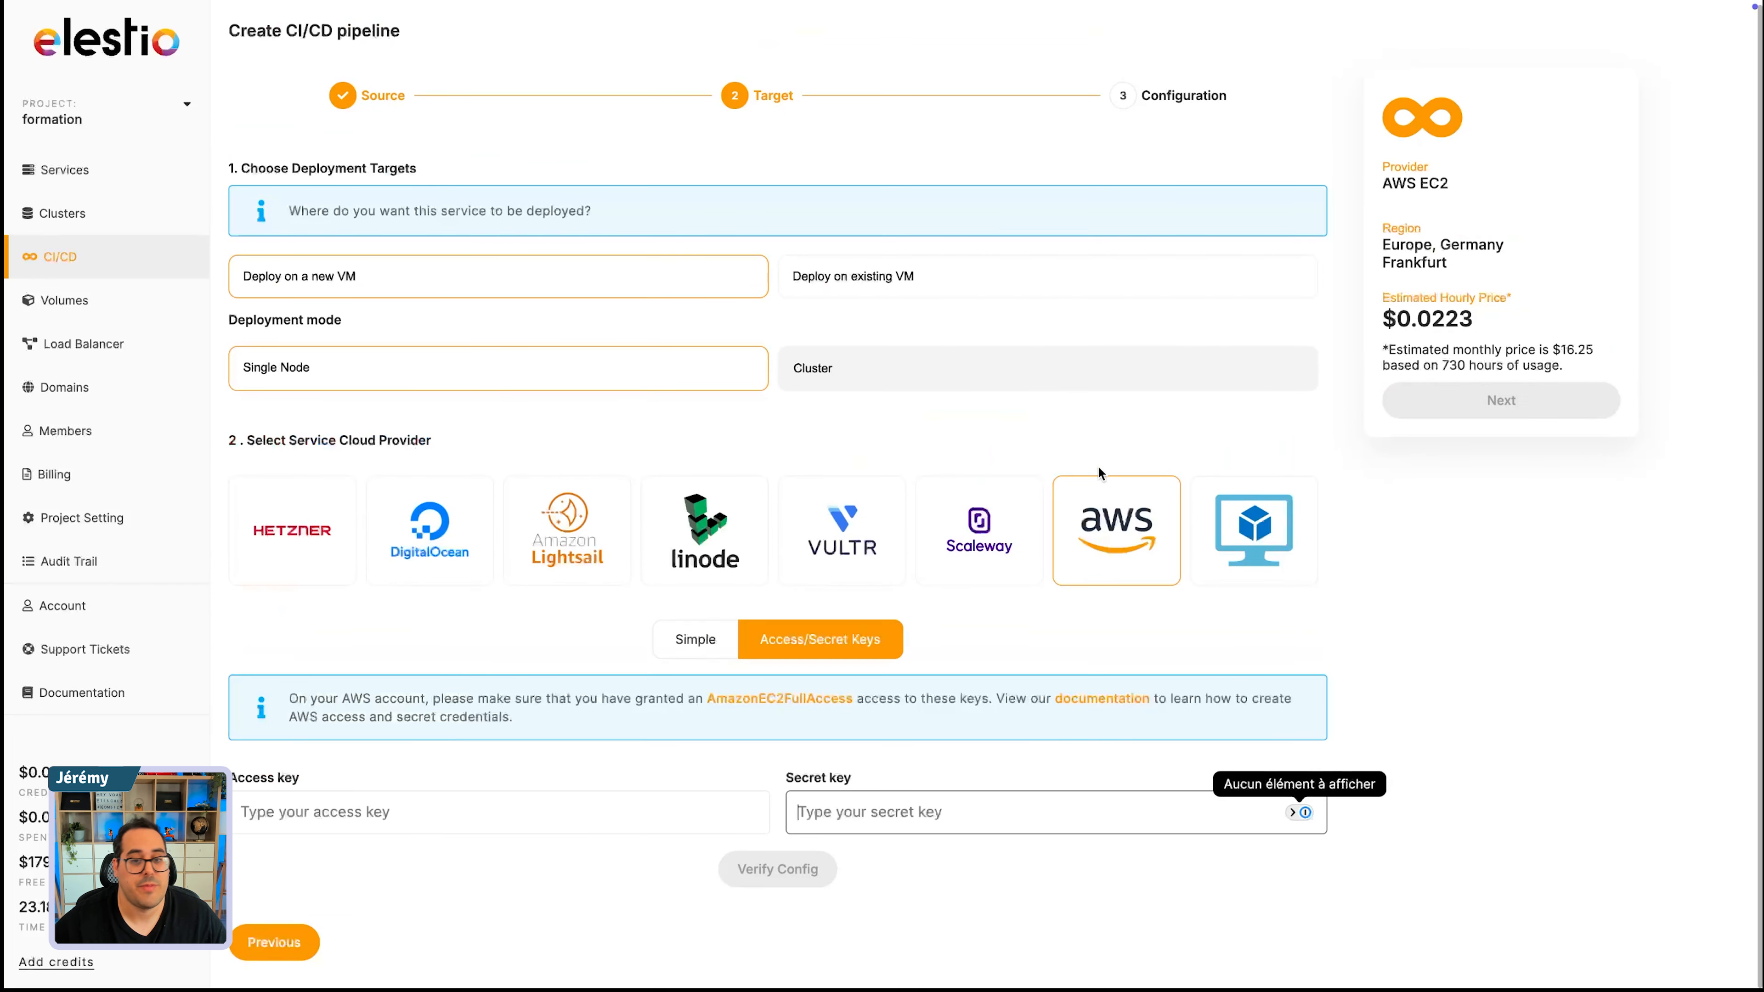
click(903, 529)
scroll(965, 501, down, 4)
click(993, 260)
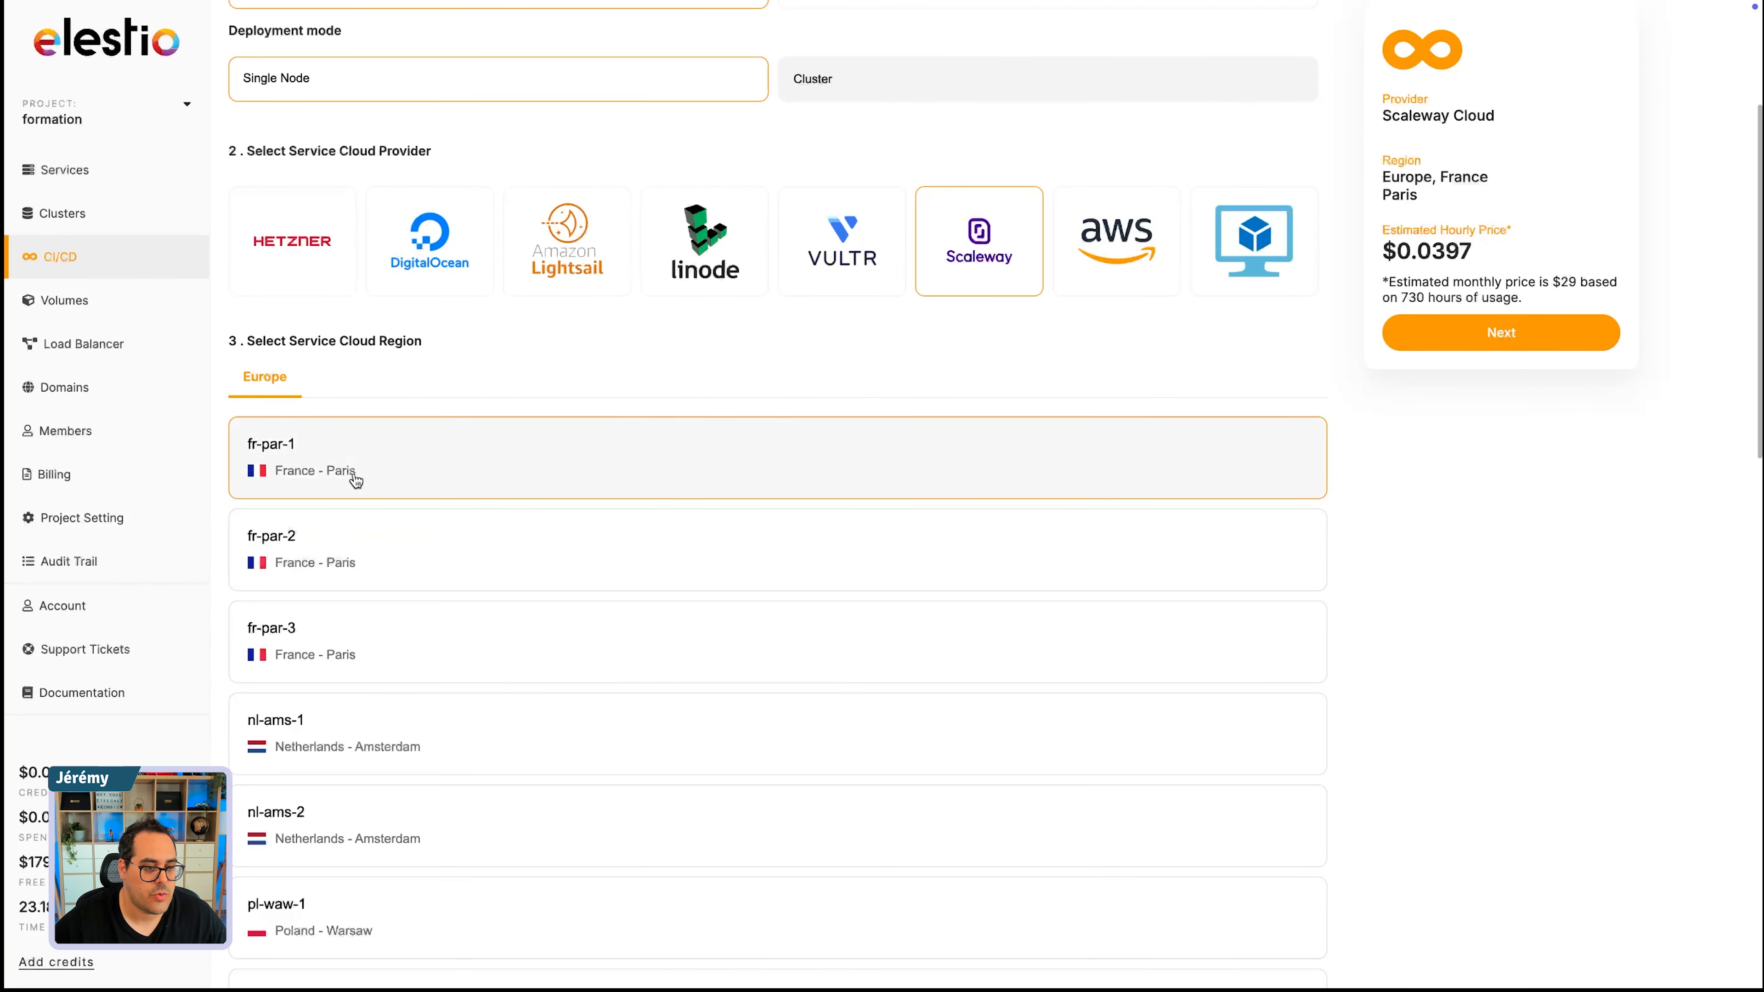
click(309, 249)
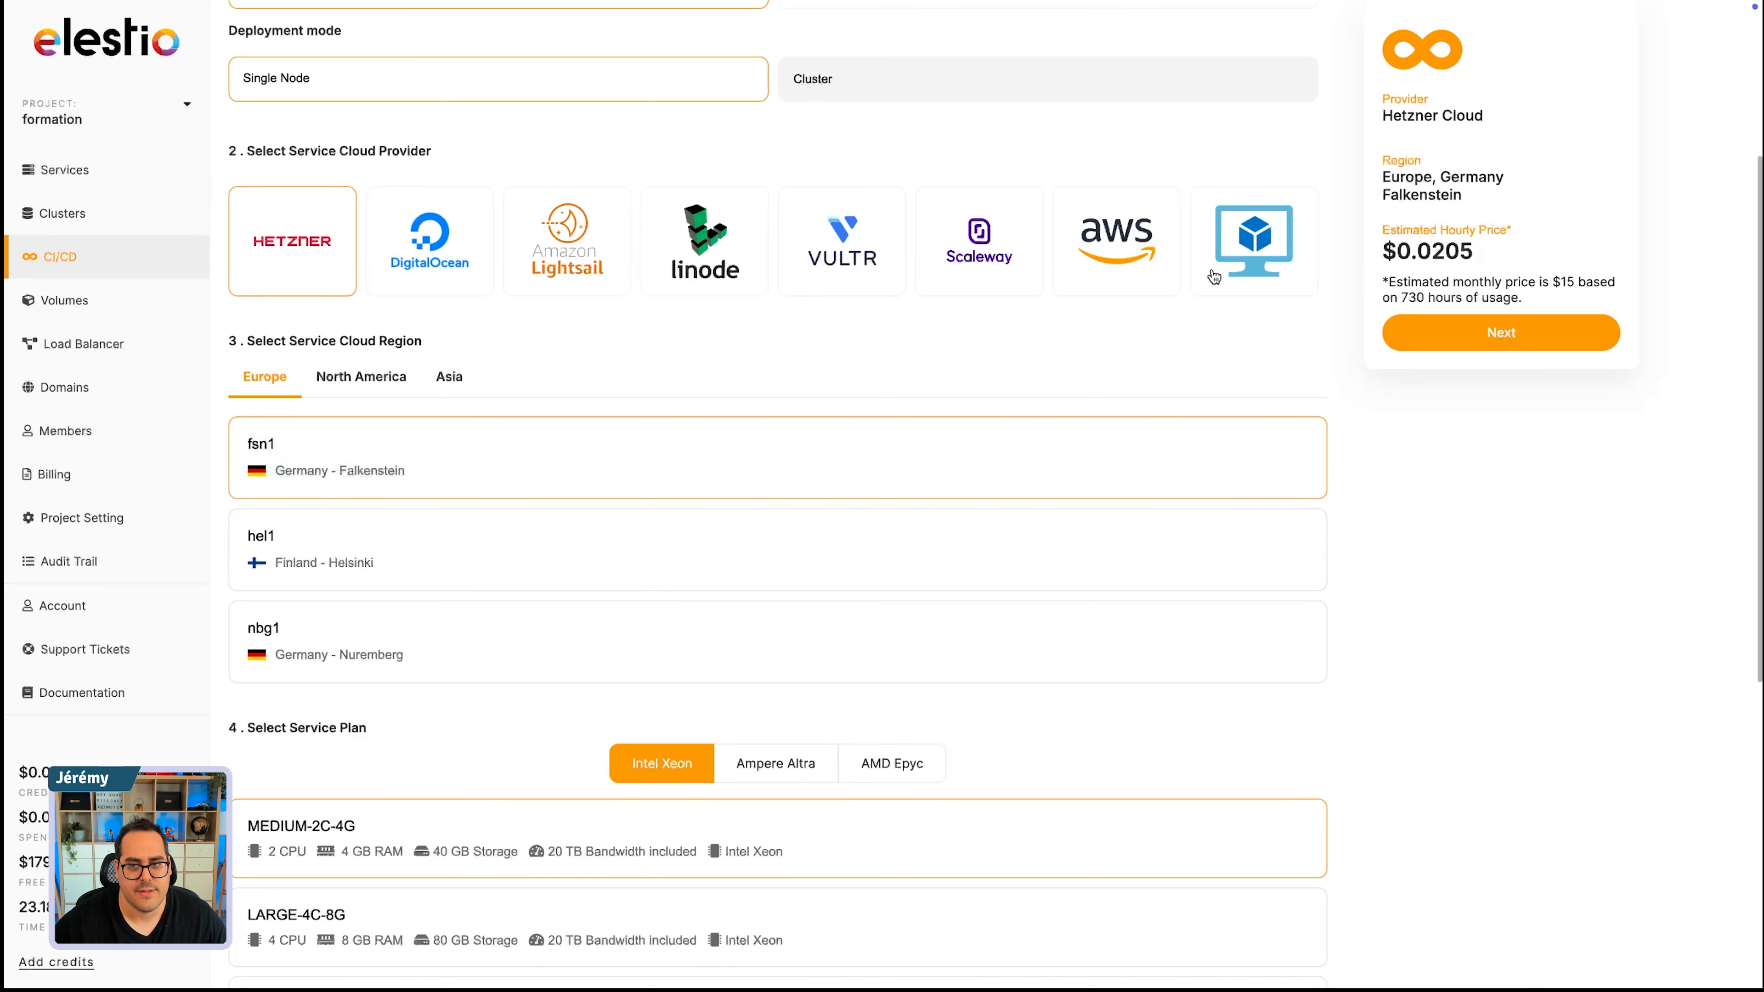
- Look through Hetzner's North America, Asia and Europe regions and select fsn1 (Germany - Falkenstein)
scroll(339, 473, down, 1)
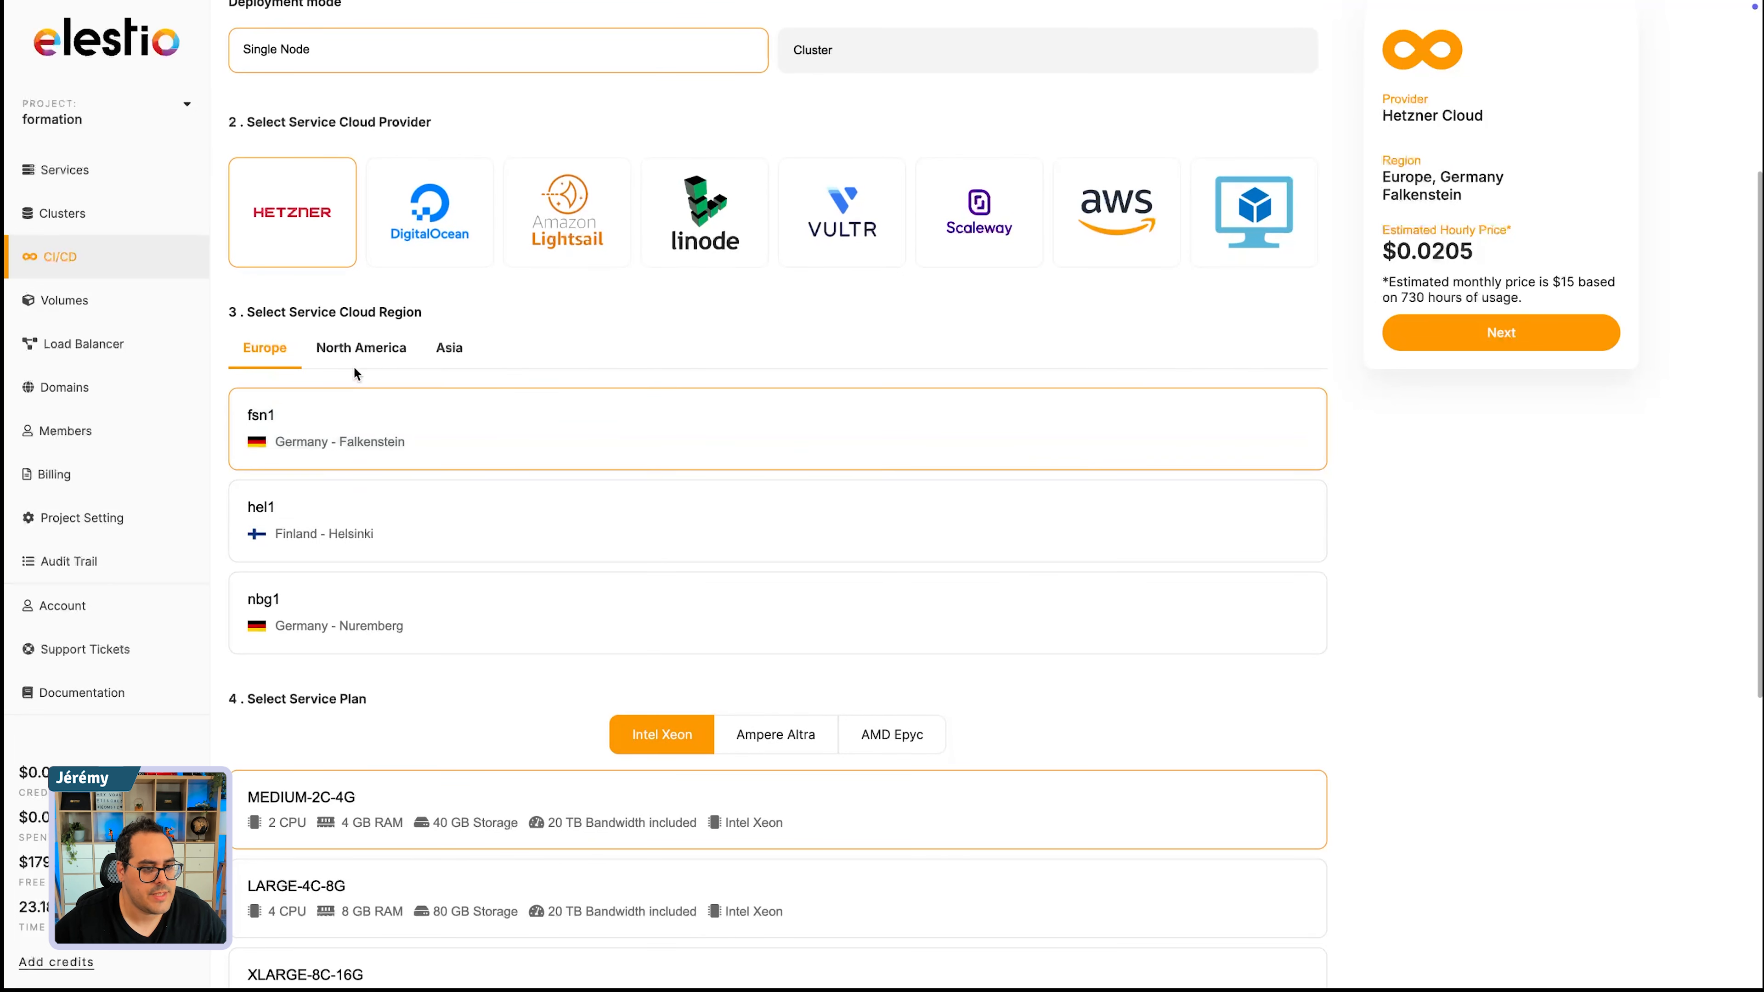
click(361, 348)
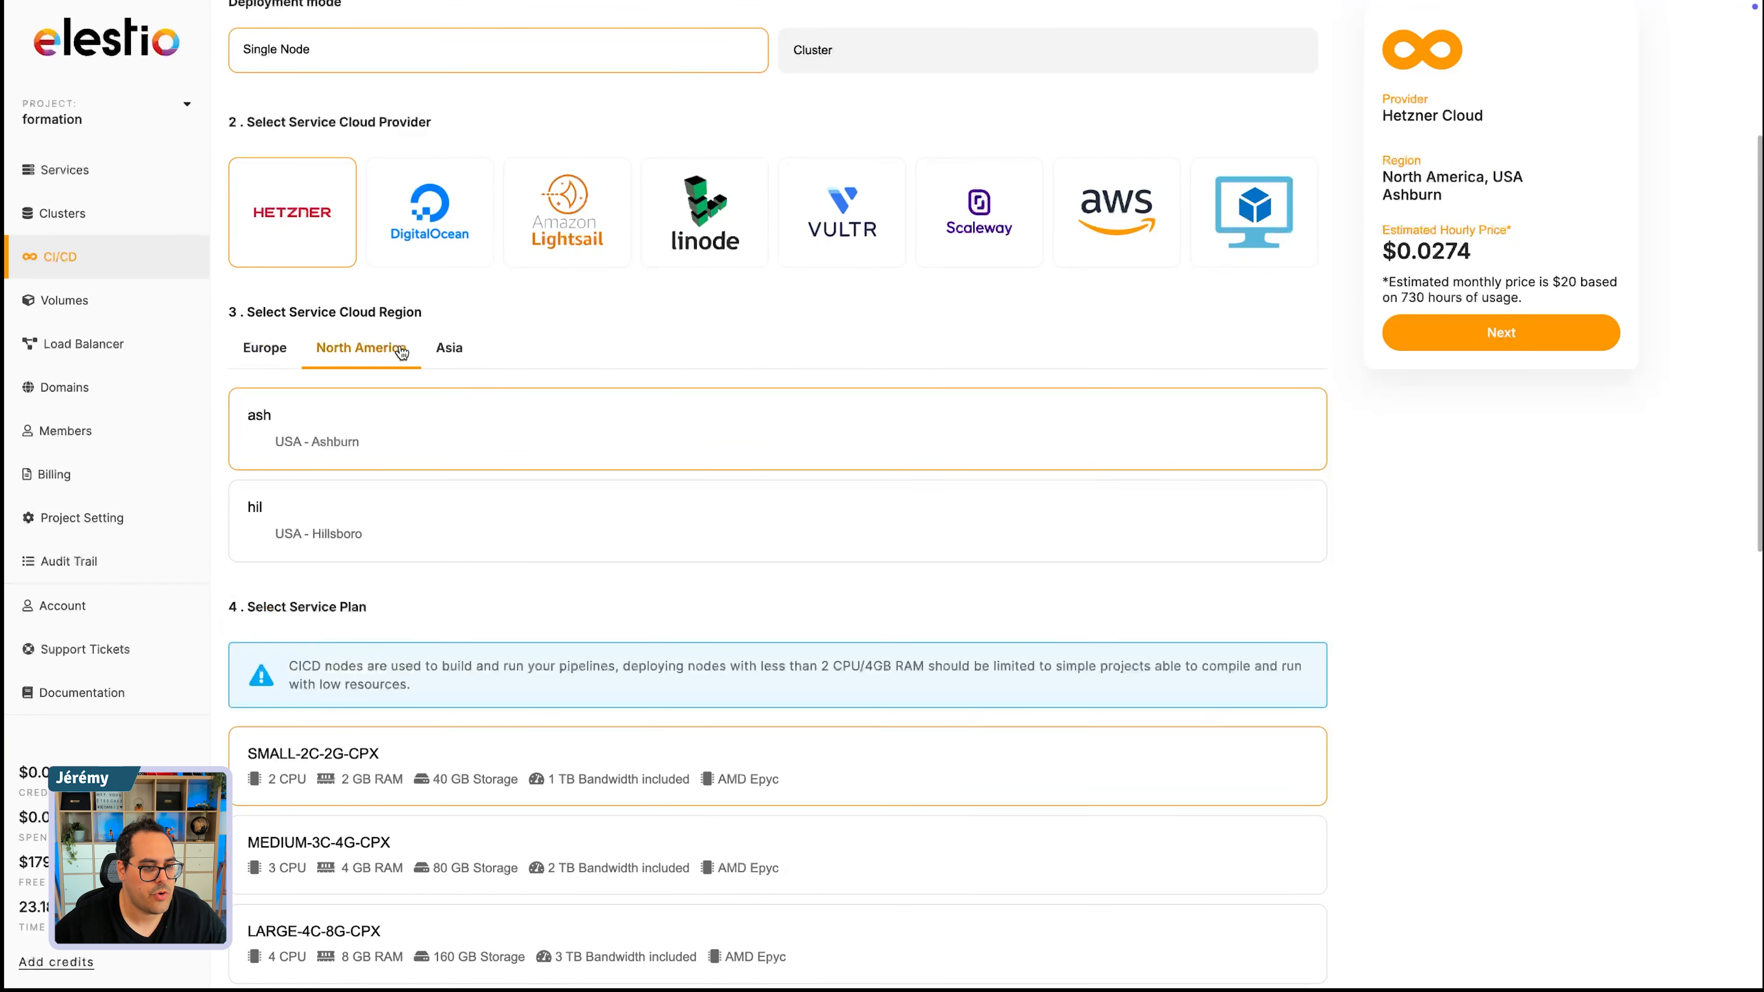
click(449, 347)
click(265, 348)
click(357, 533)
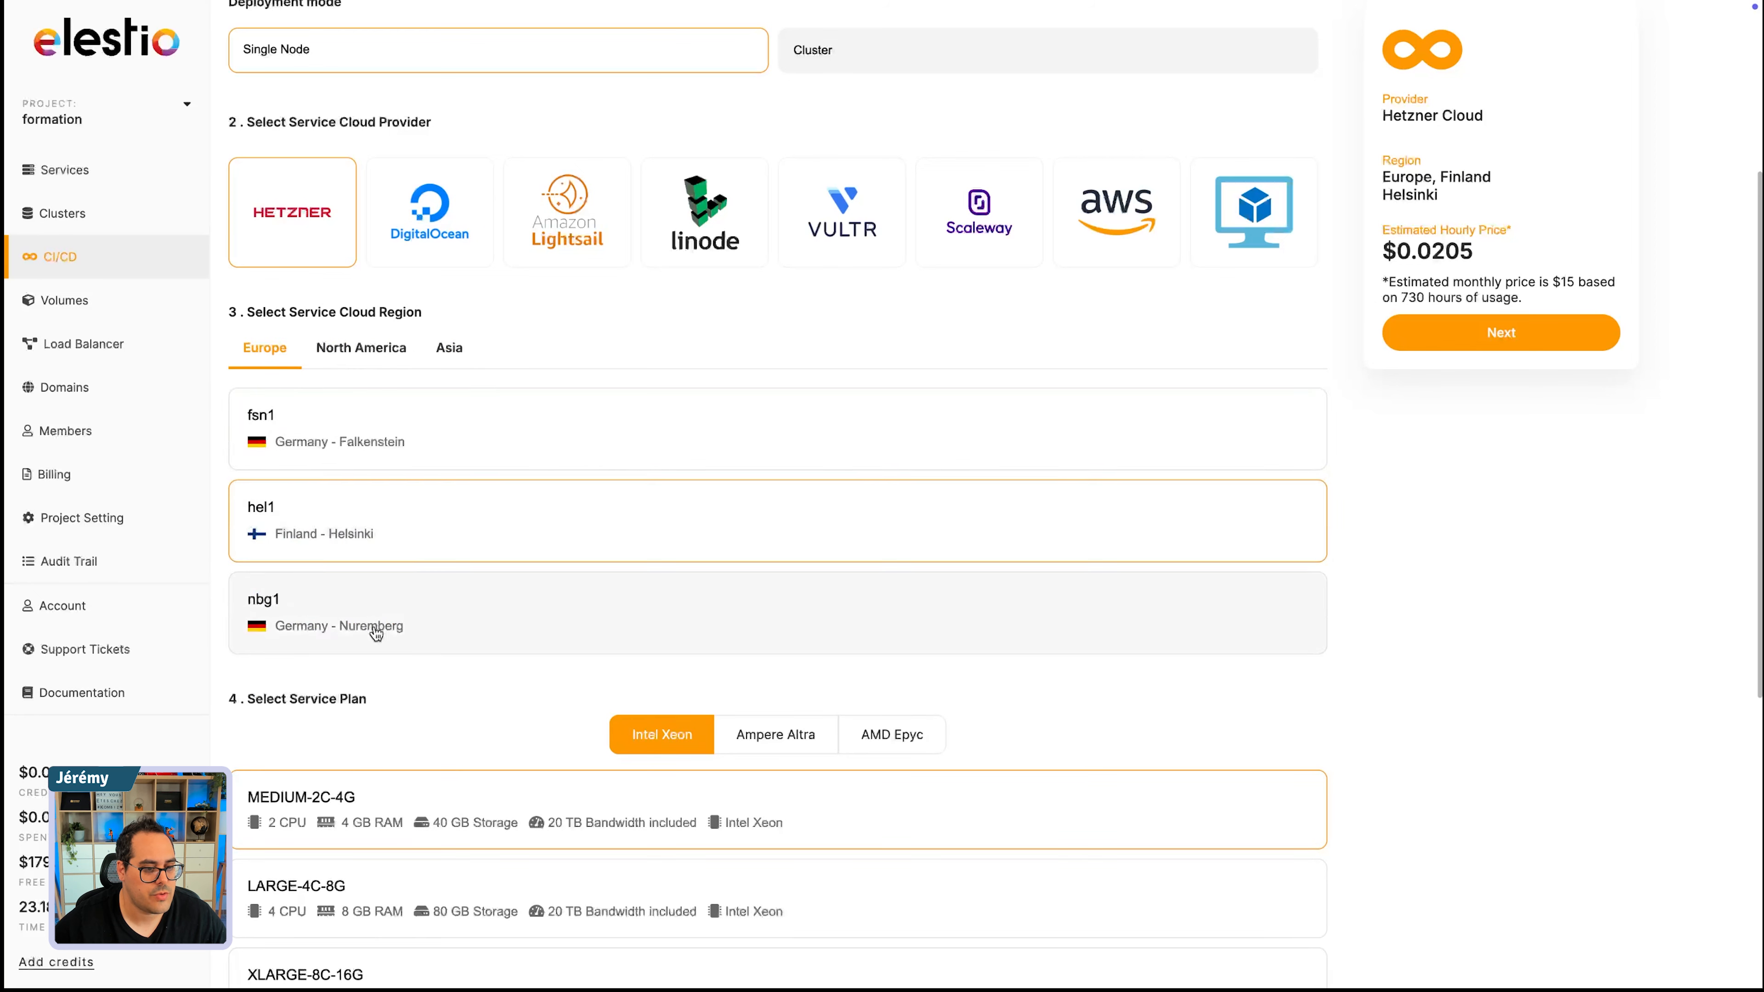
click(382, 619)
click(305, 442)
- Compare the Ampere Altra and AMD Epyc service plans and return to the Intel Xeon plans
scroll(453, 599, down, 4)
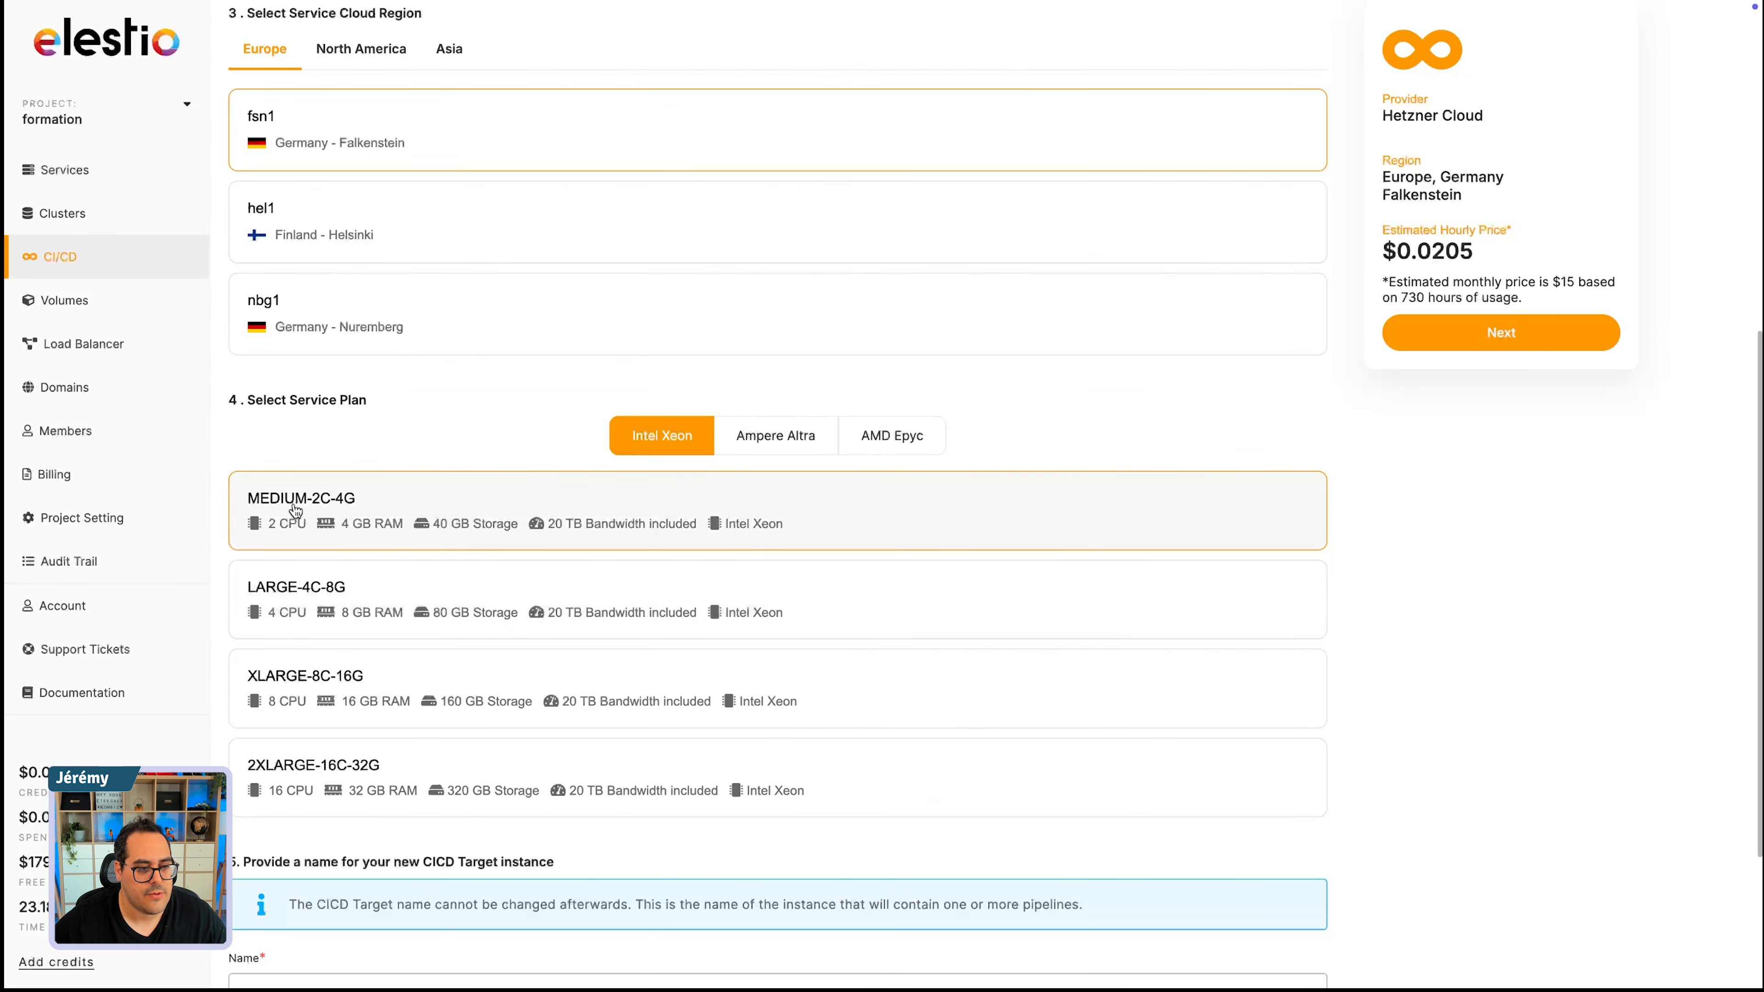
click(775, 443)
click(869, 442)
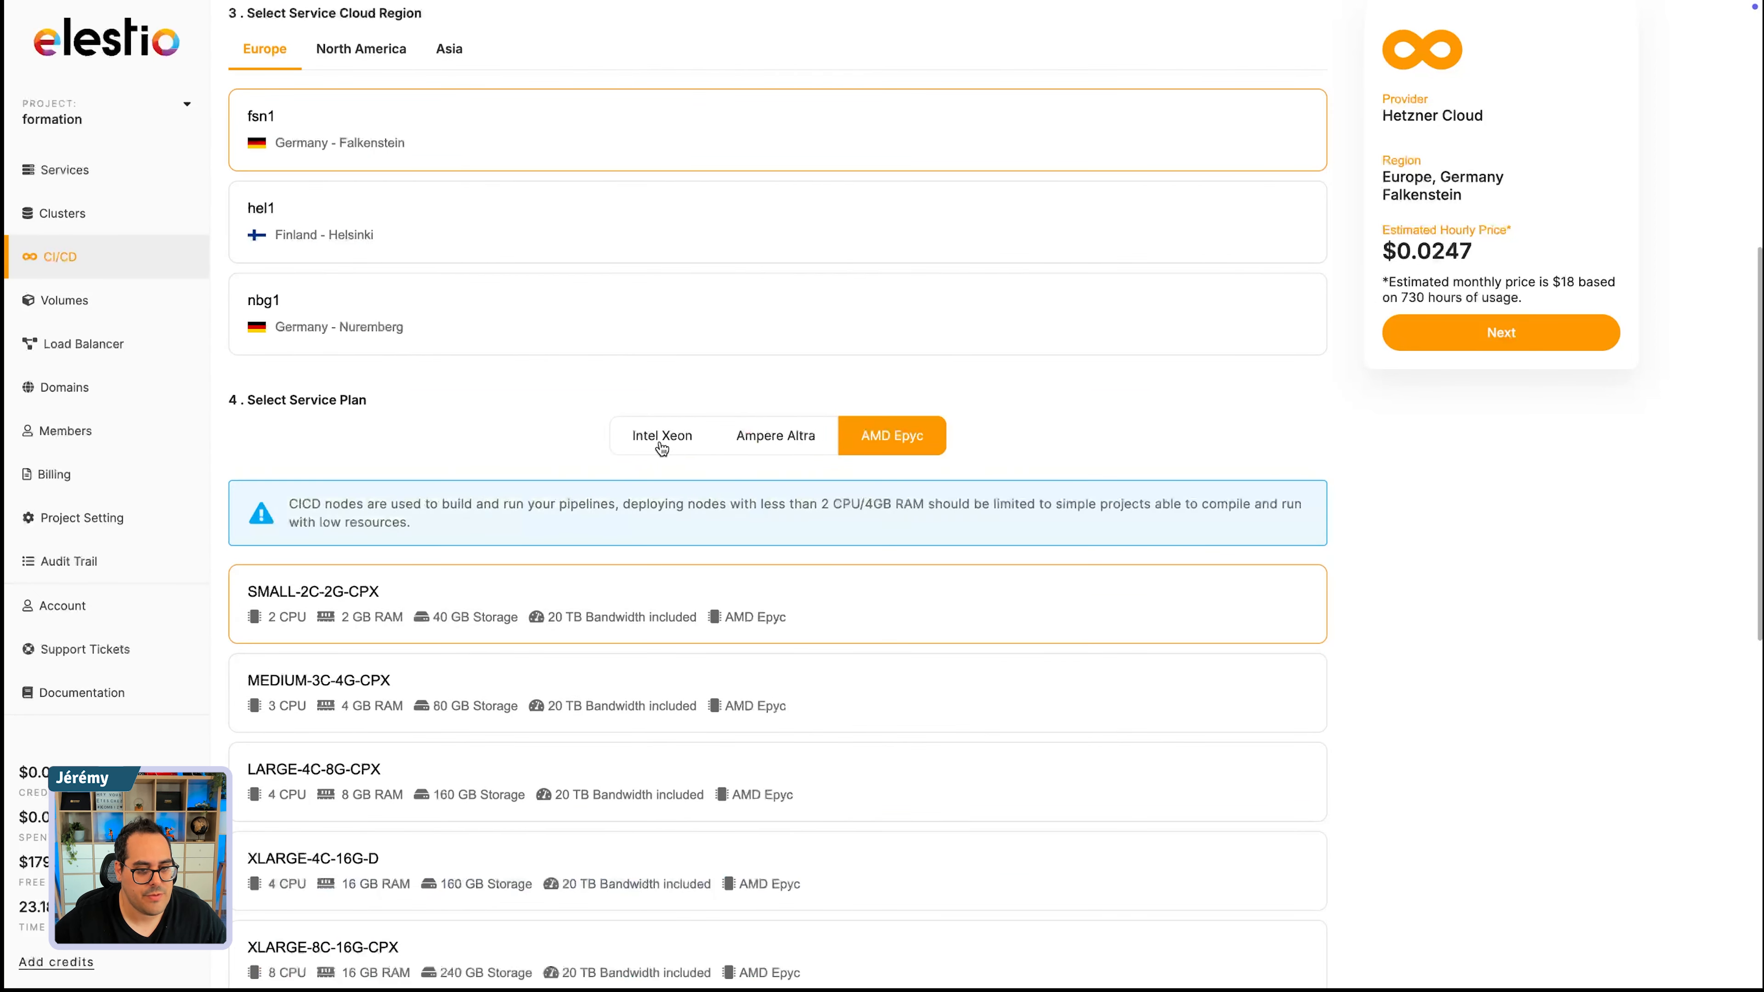
click(661, 448)
click(871, 444)
click(693, 448)
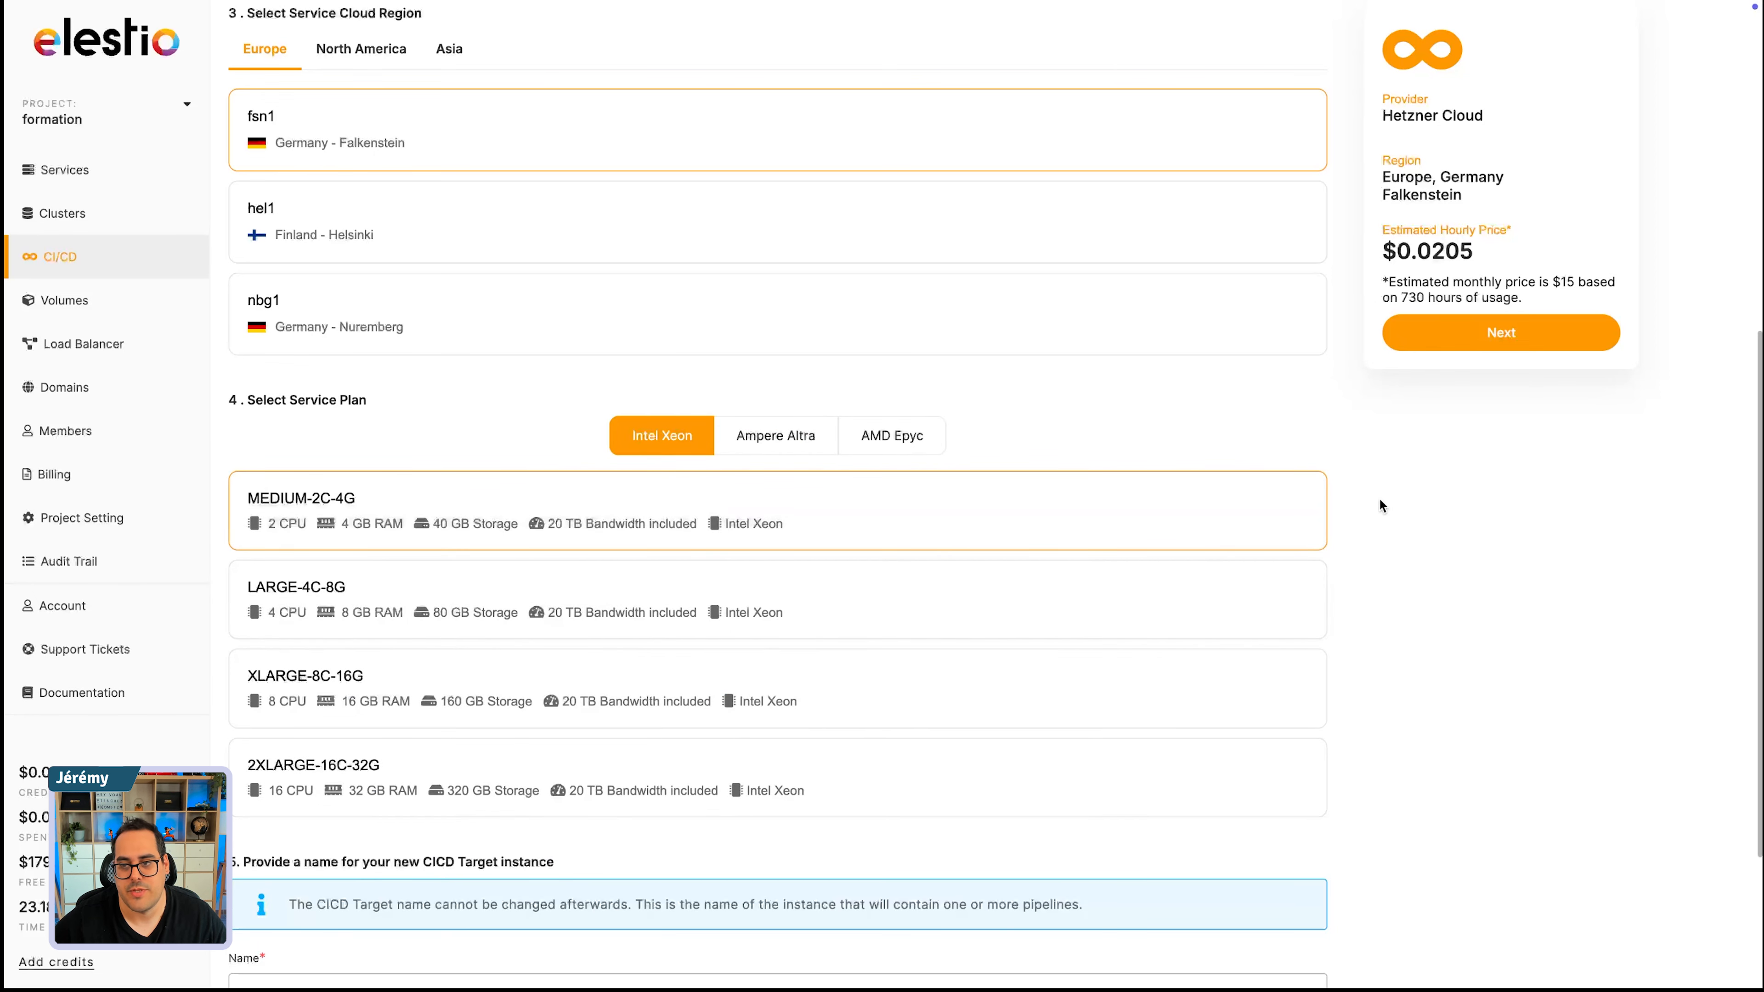
- Highlight the estimated hourly price and the estimated monthly price in the deployment summary
double_click(1415, 247)
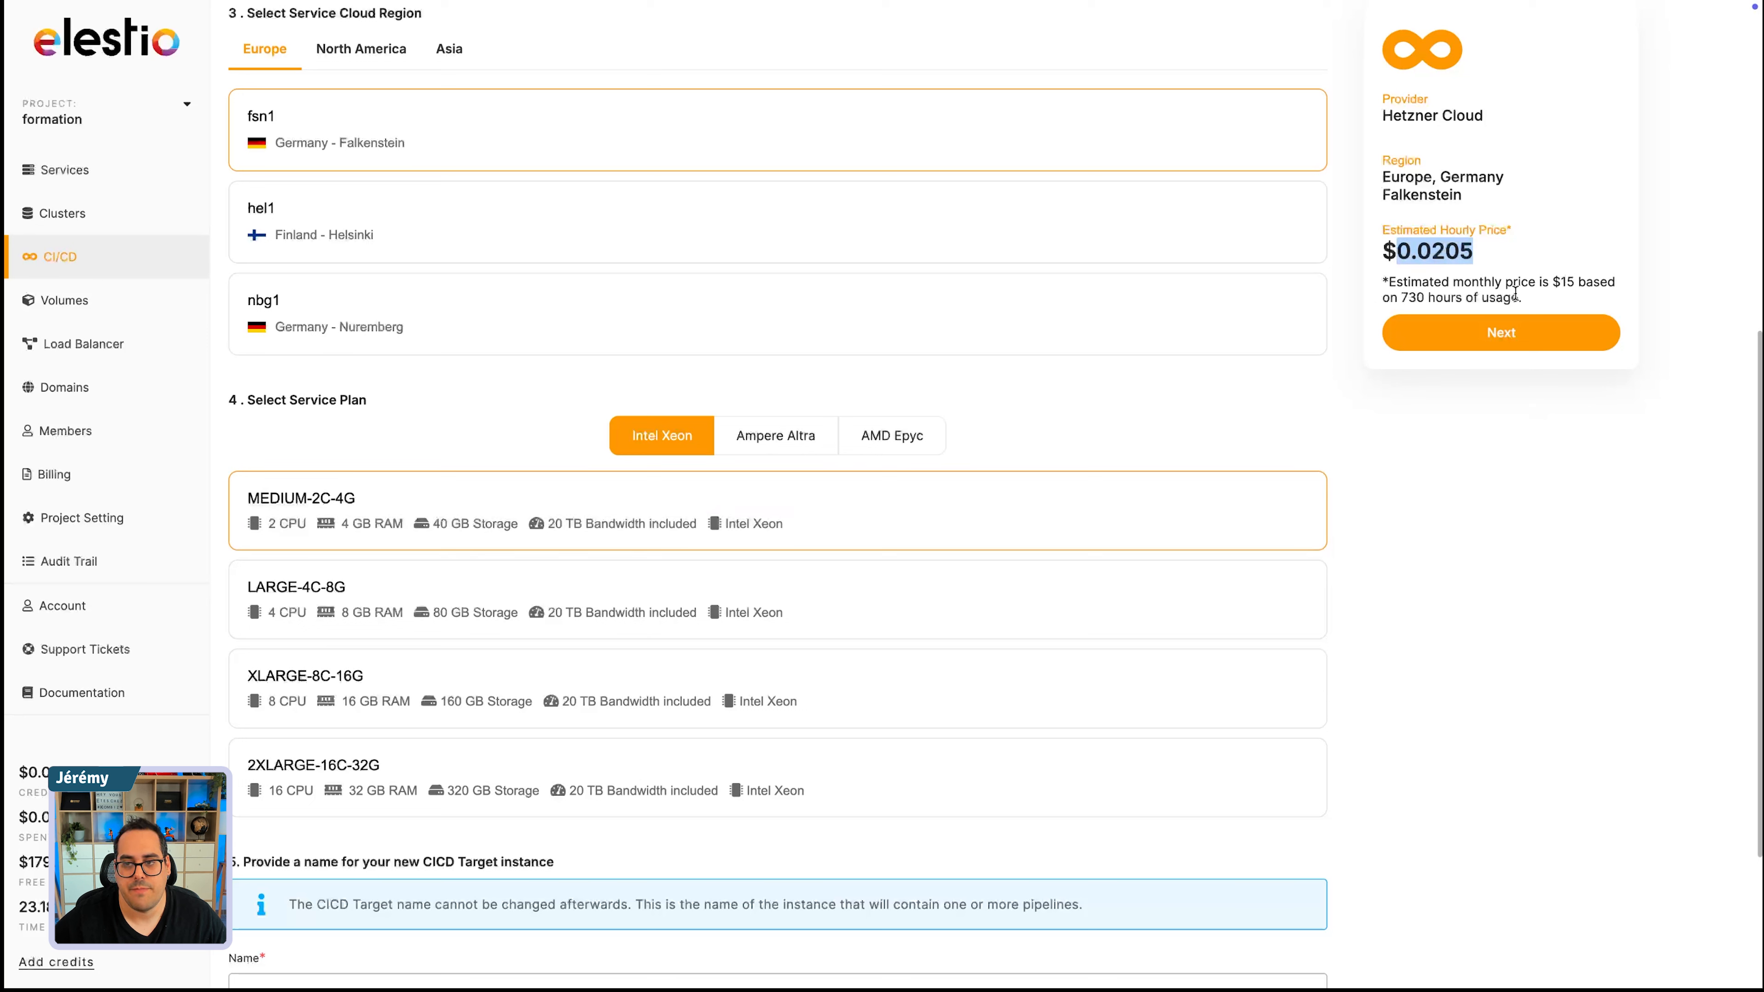
click(1425, 287)
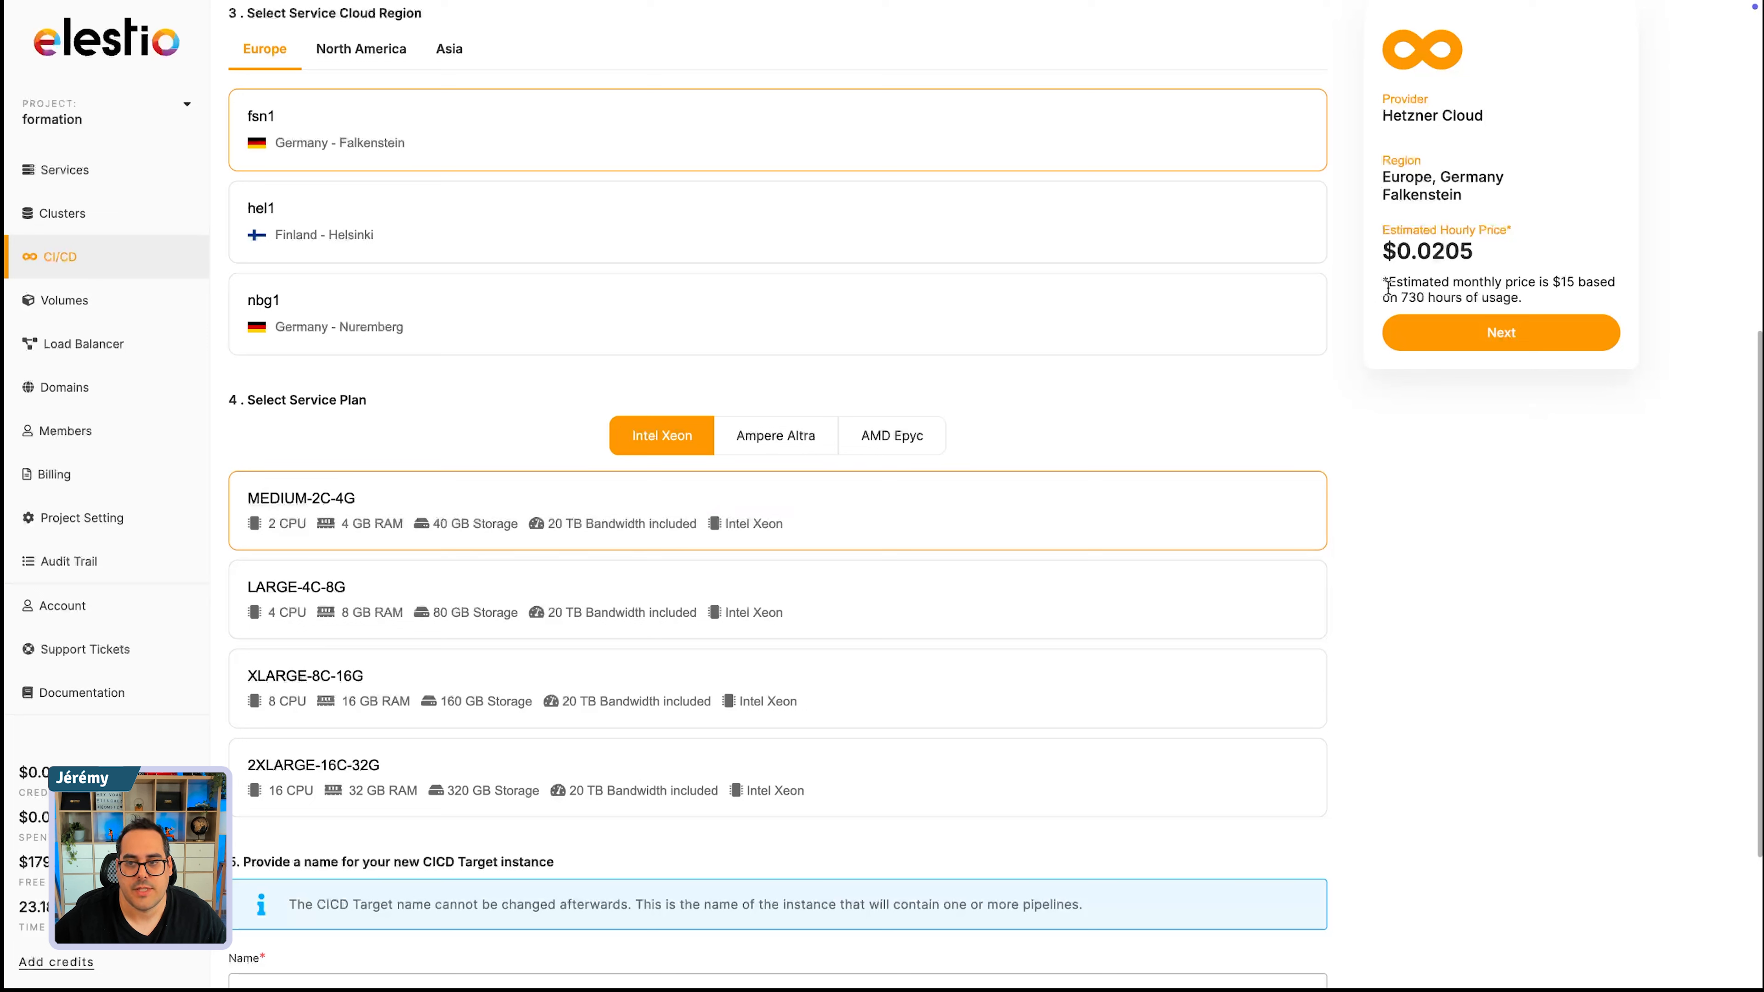
drag(1393, 281, 1576, 280)
click(1575, 282)
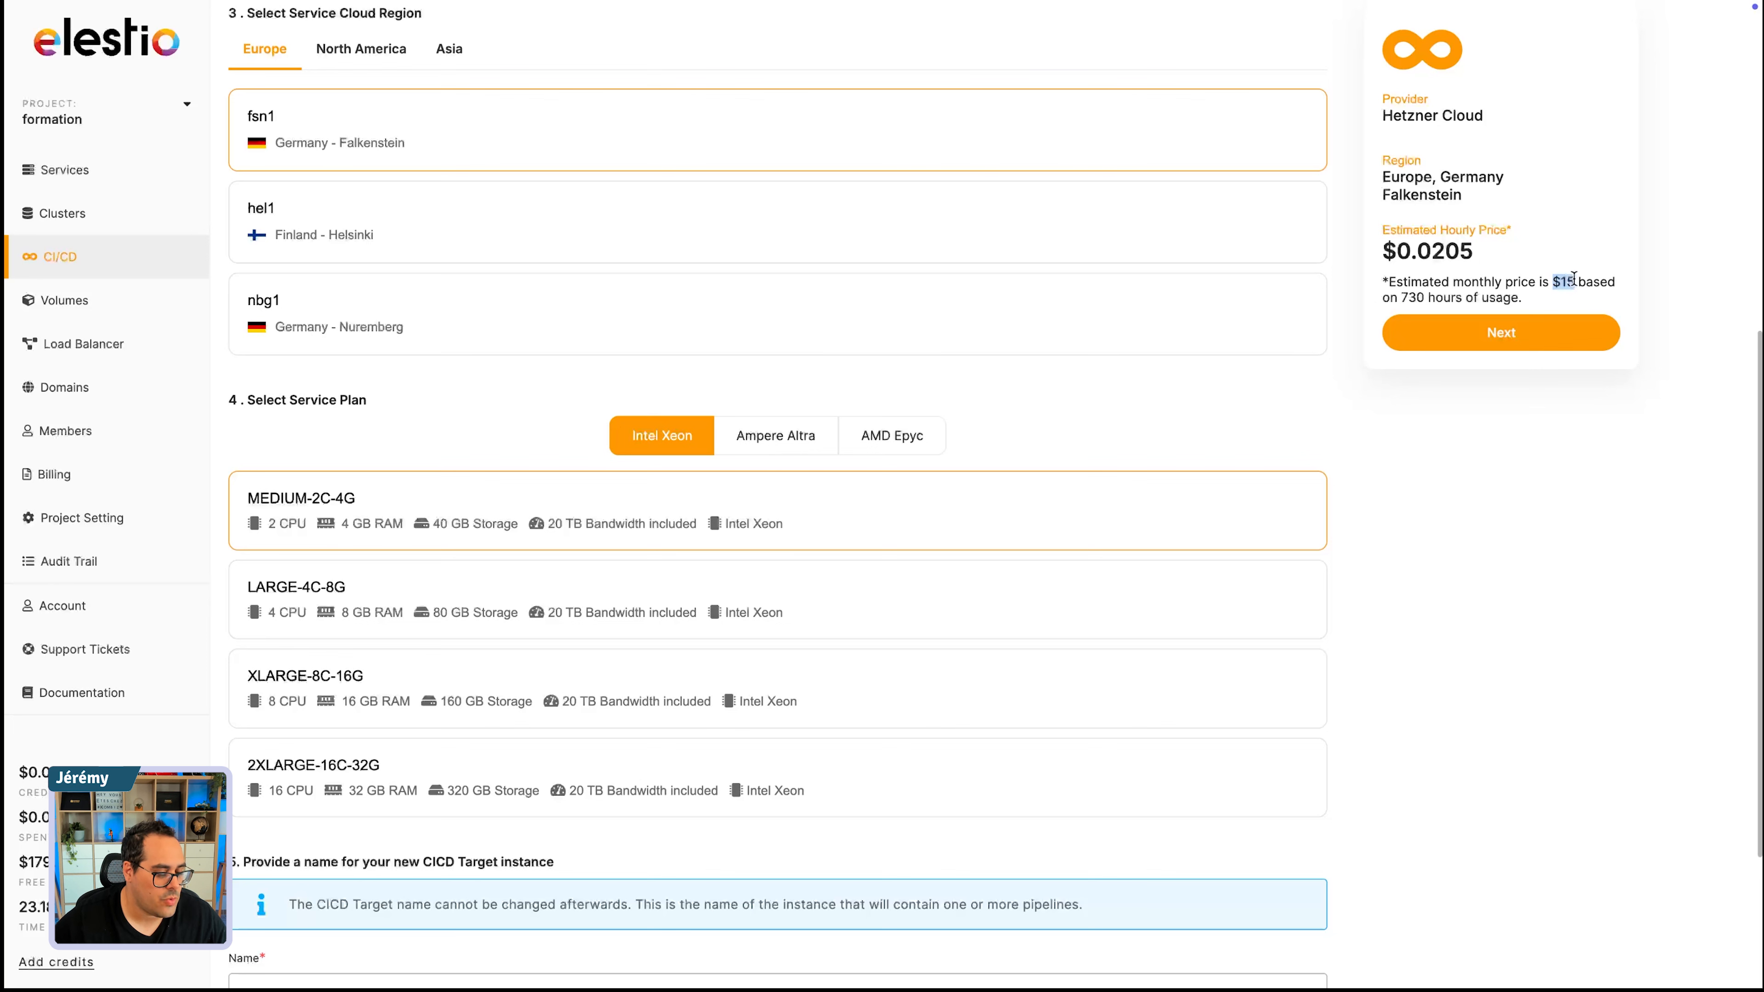
- Compare the estimated prices of DigitalOcean and Scaleway, including Scaleway's Amsterdam region, and reselect Hetzner
scroll(405, 244, up, 2)
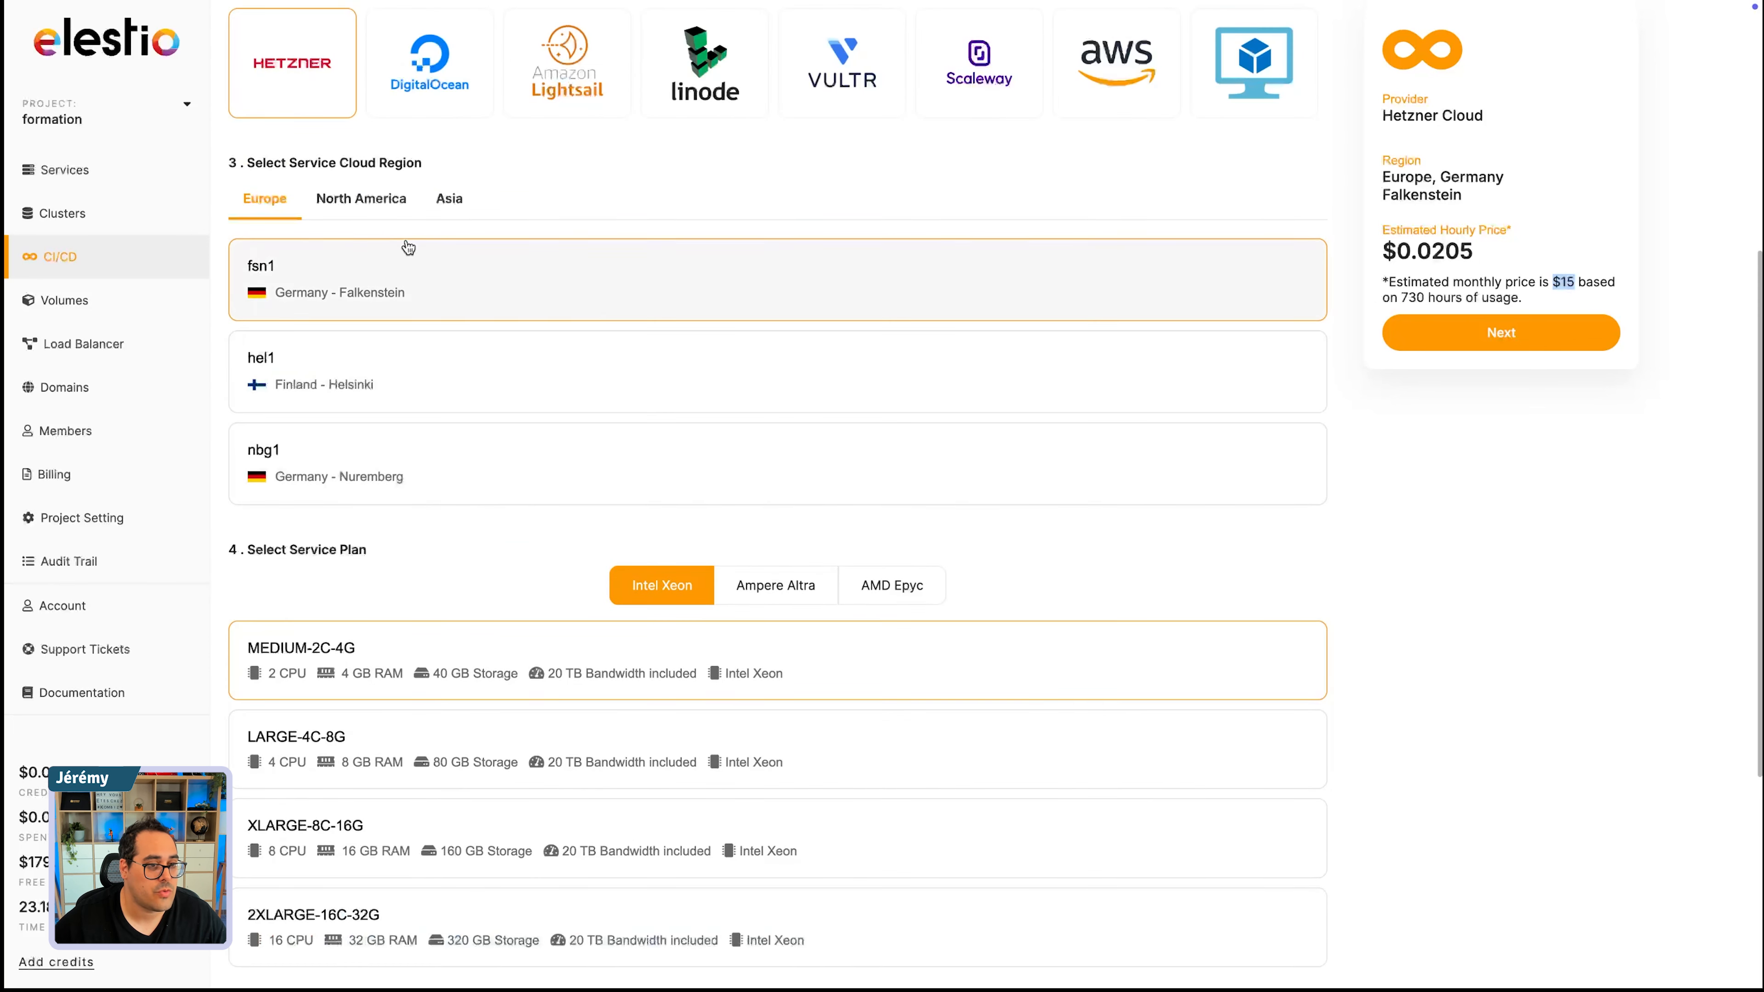
click(443, 58)
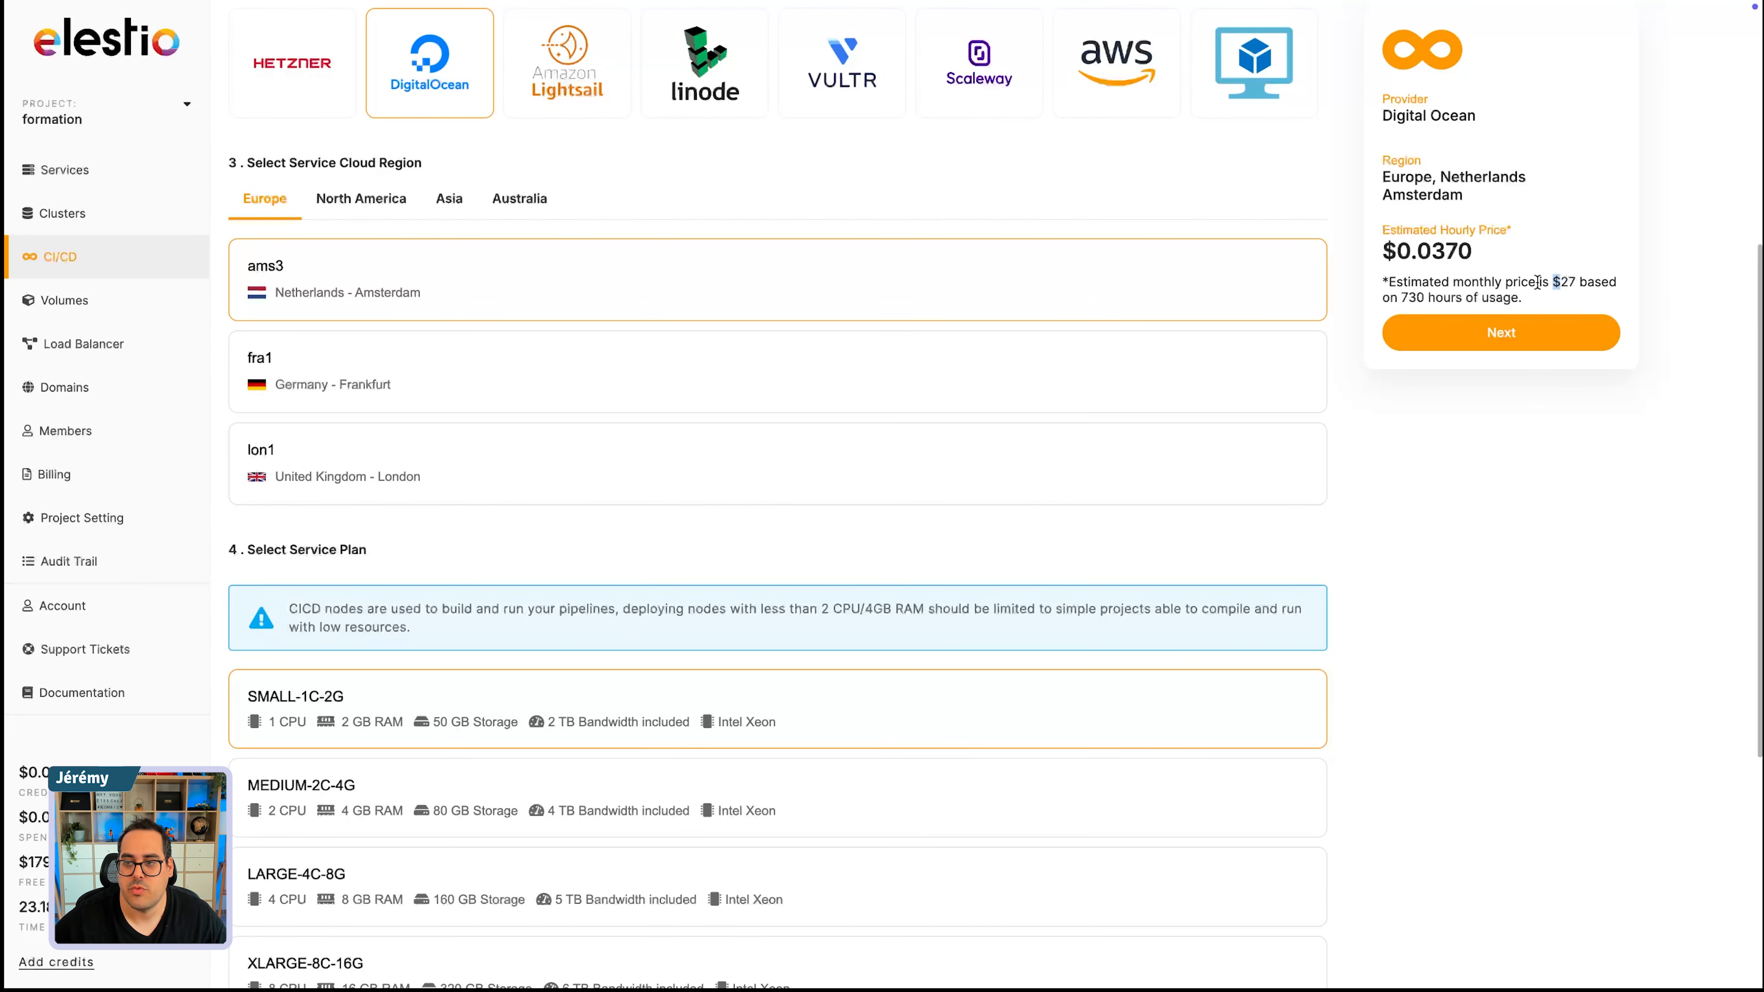
click(956, 59)
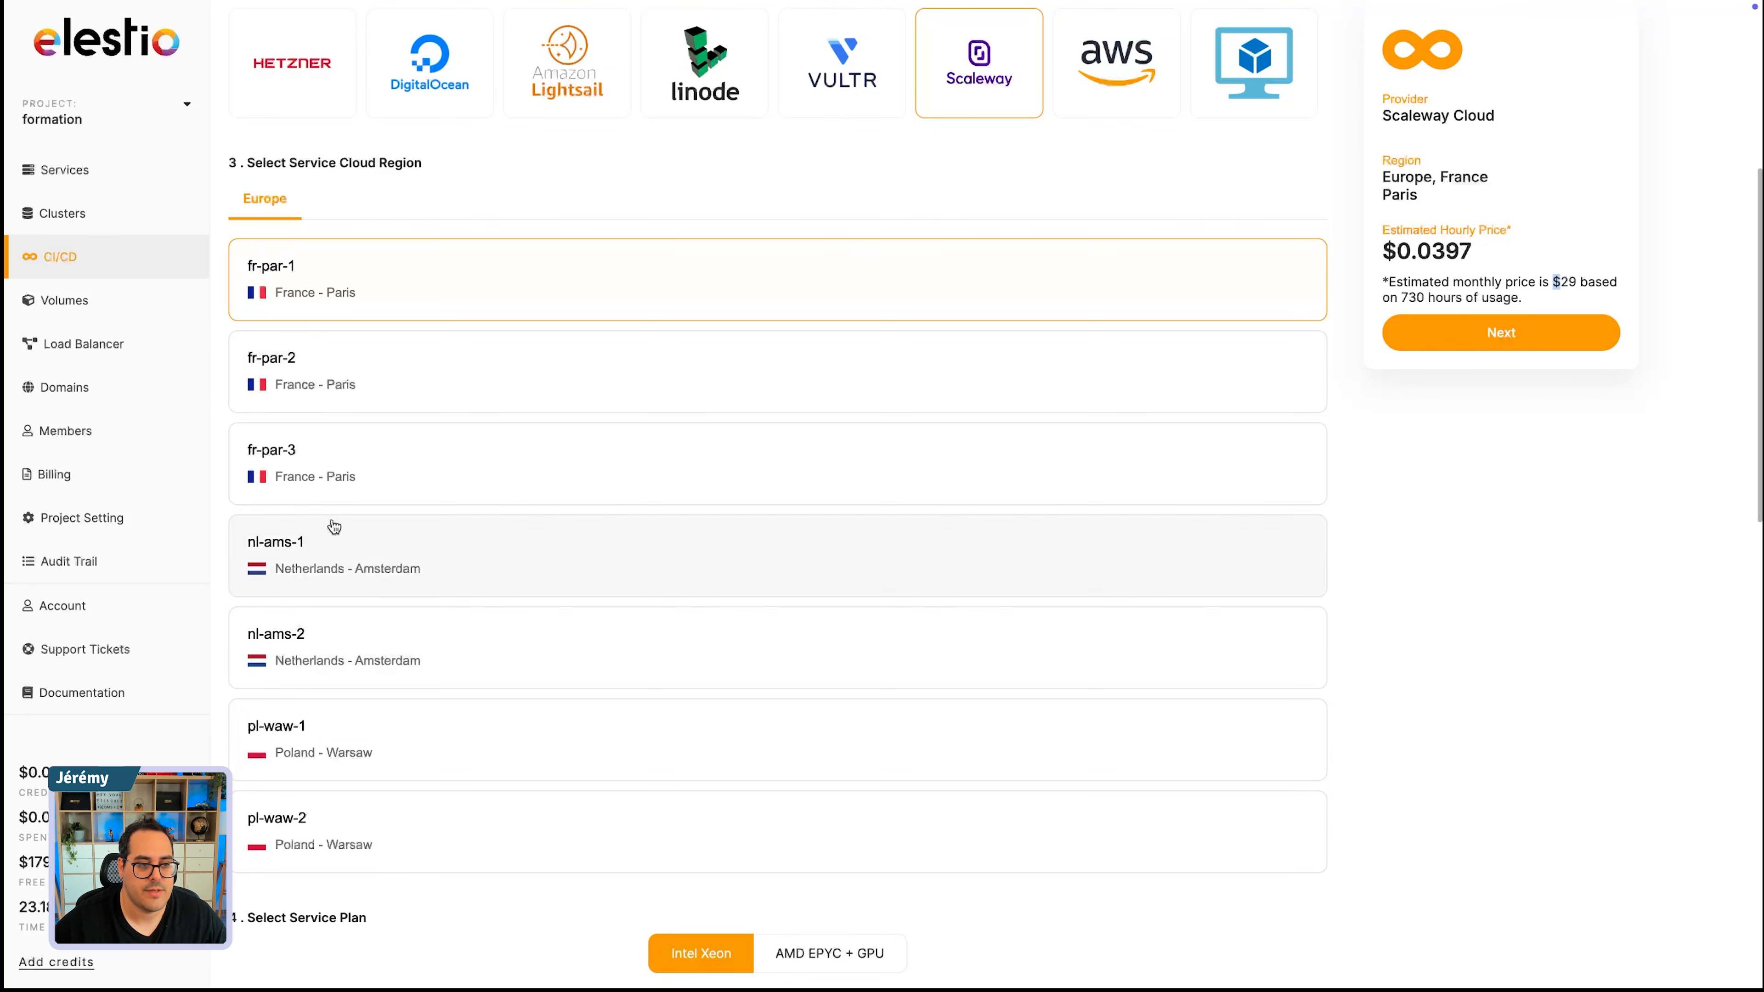
click(307, 351)
click(511, 544)
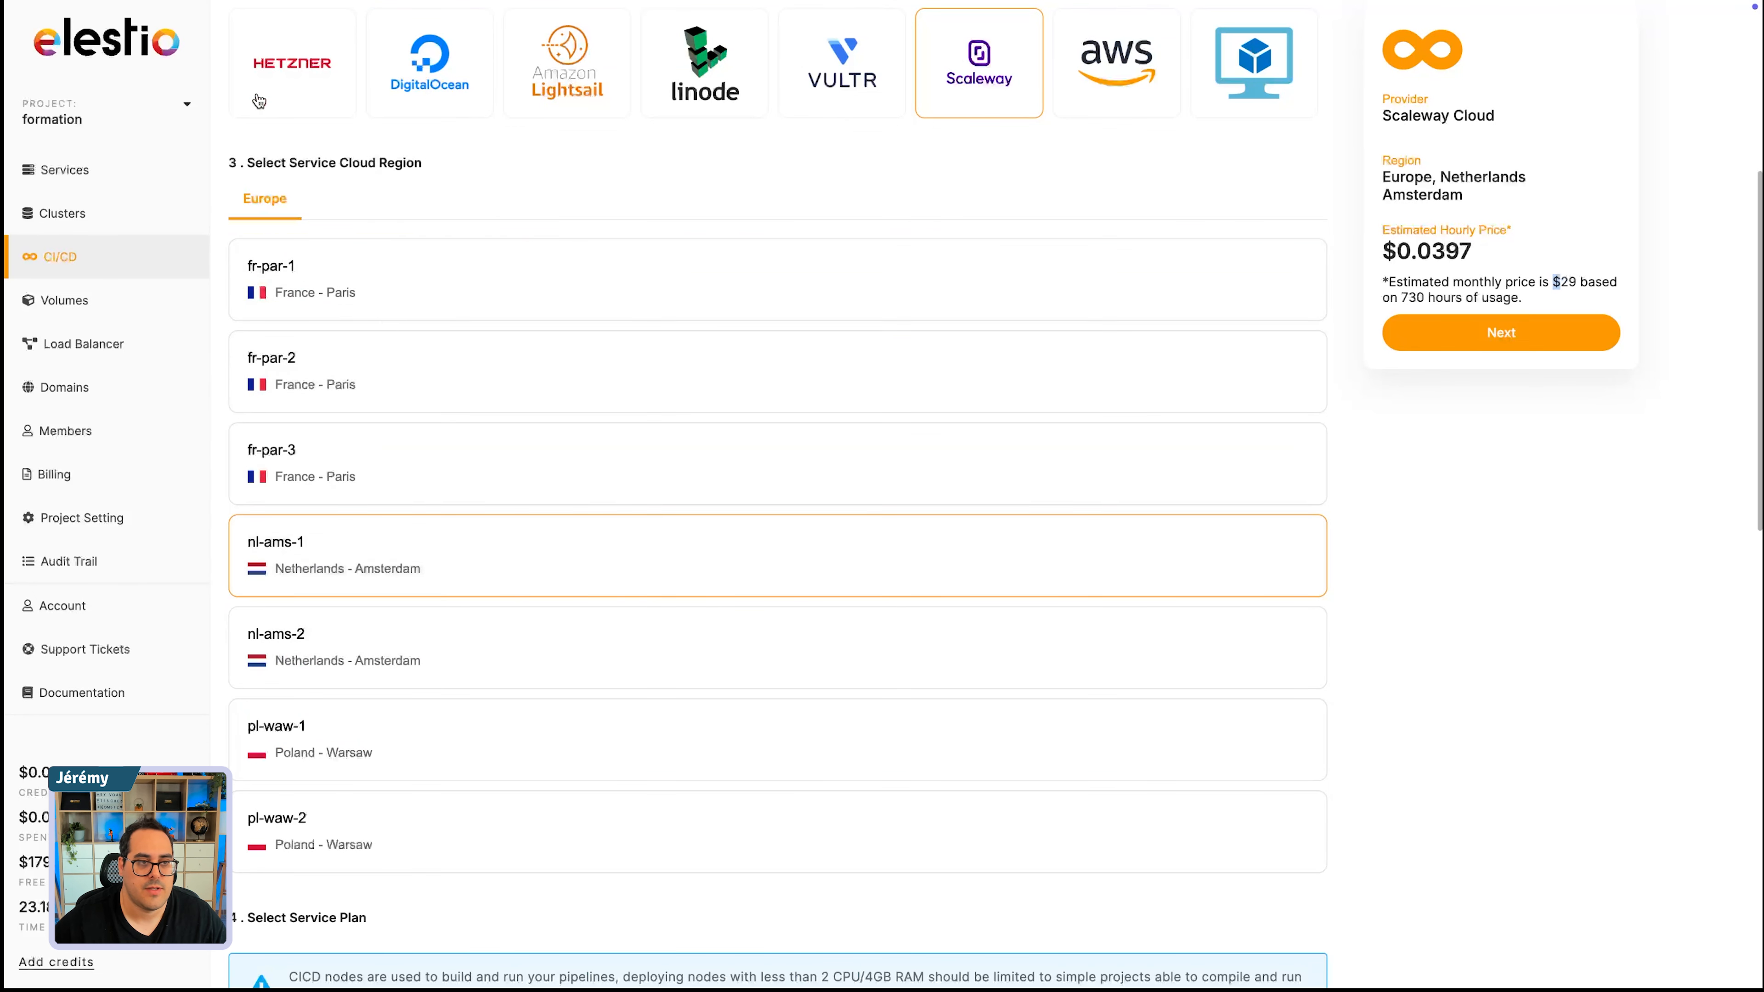
click(286, 58)
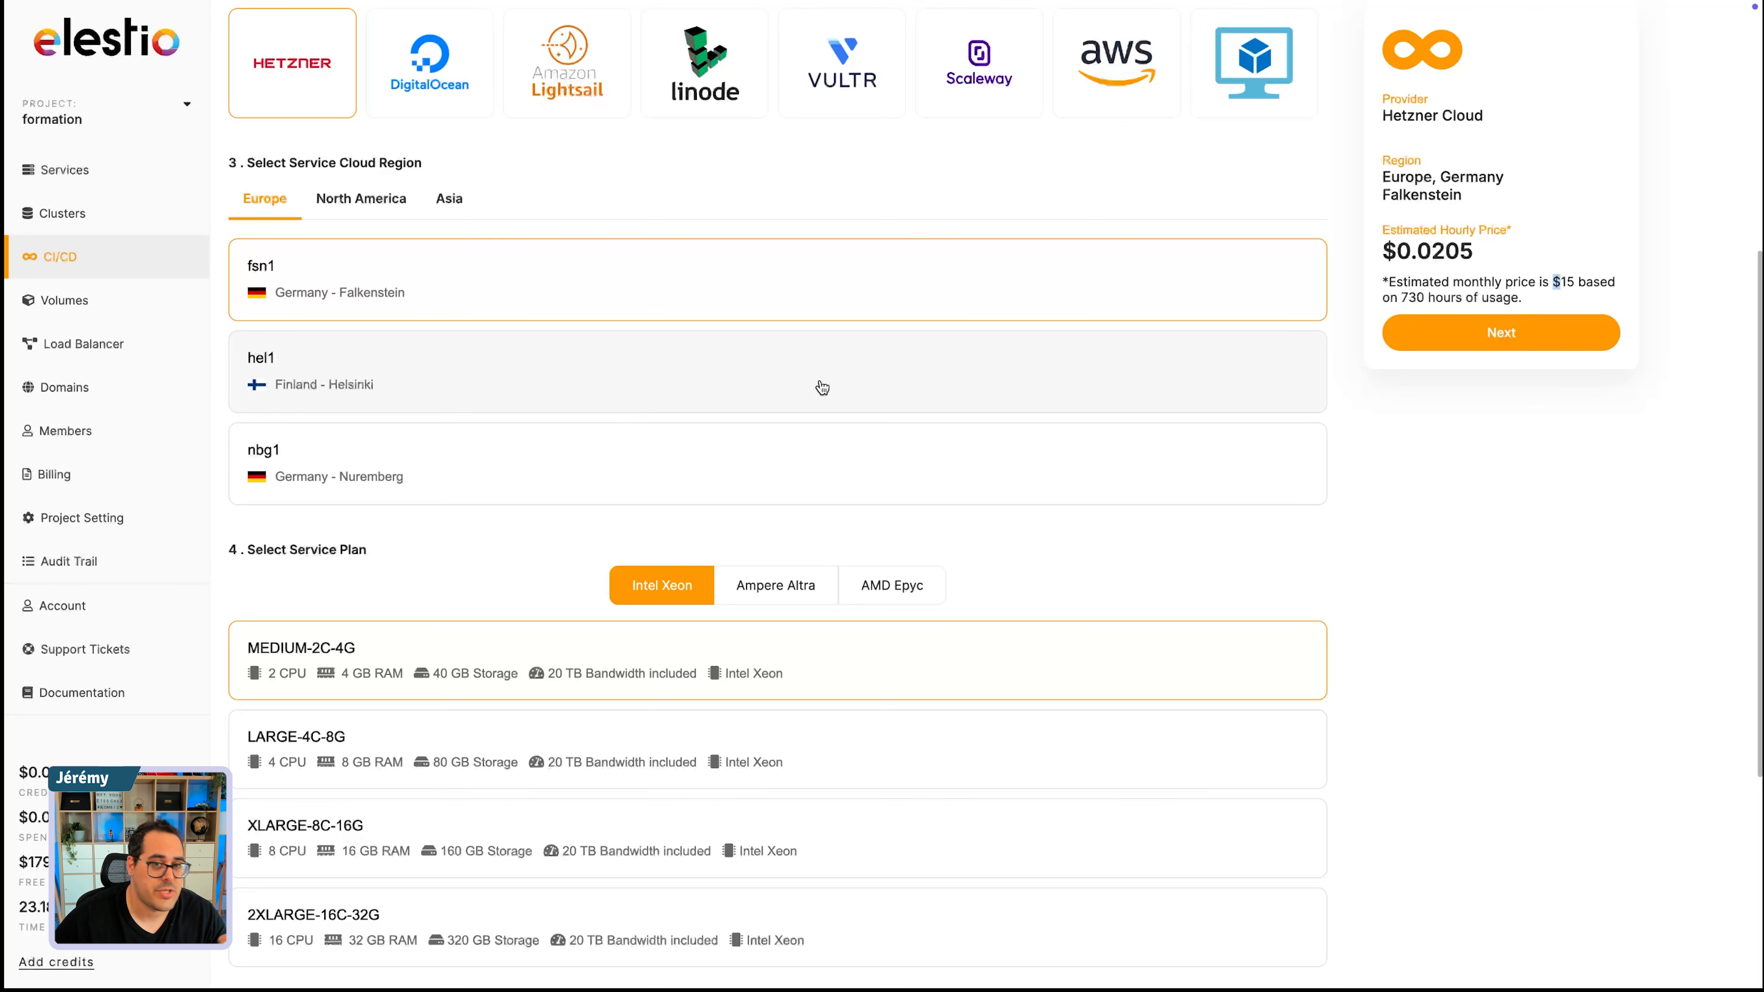
- Switch to the bring-your-own-VM provider and examine its provider, region, IPv4 or FQDN and port fields
scroll(1022, 376, up, 2)
click(1247, 183)
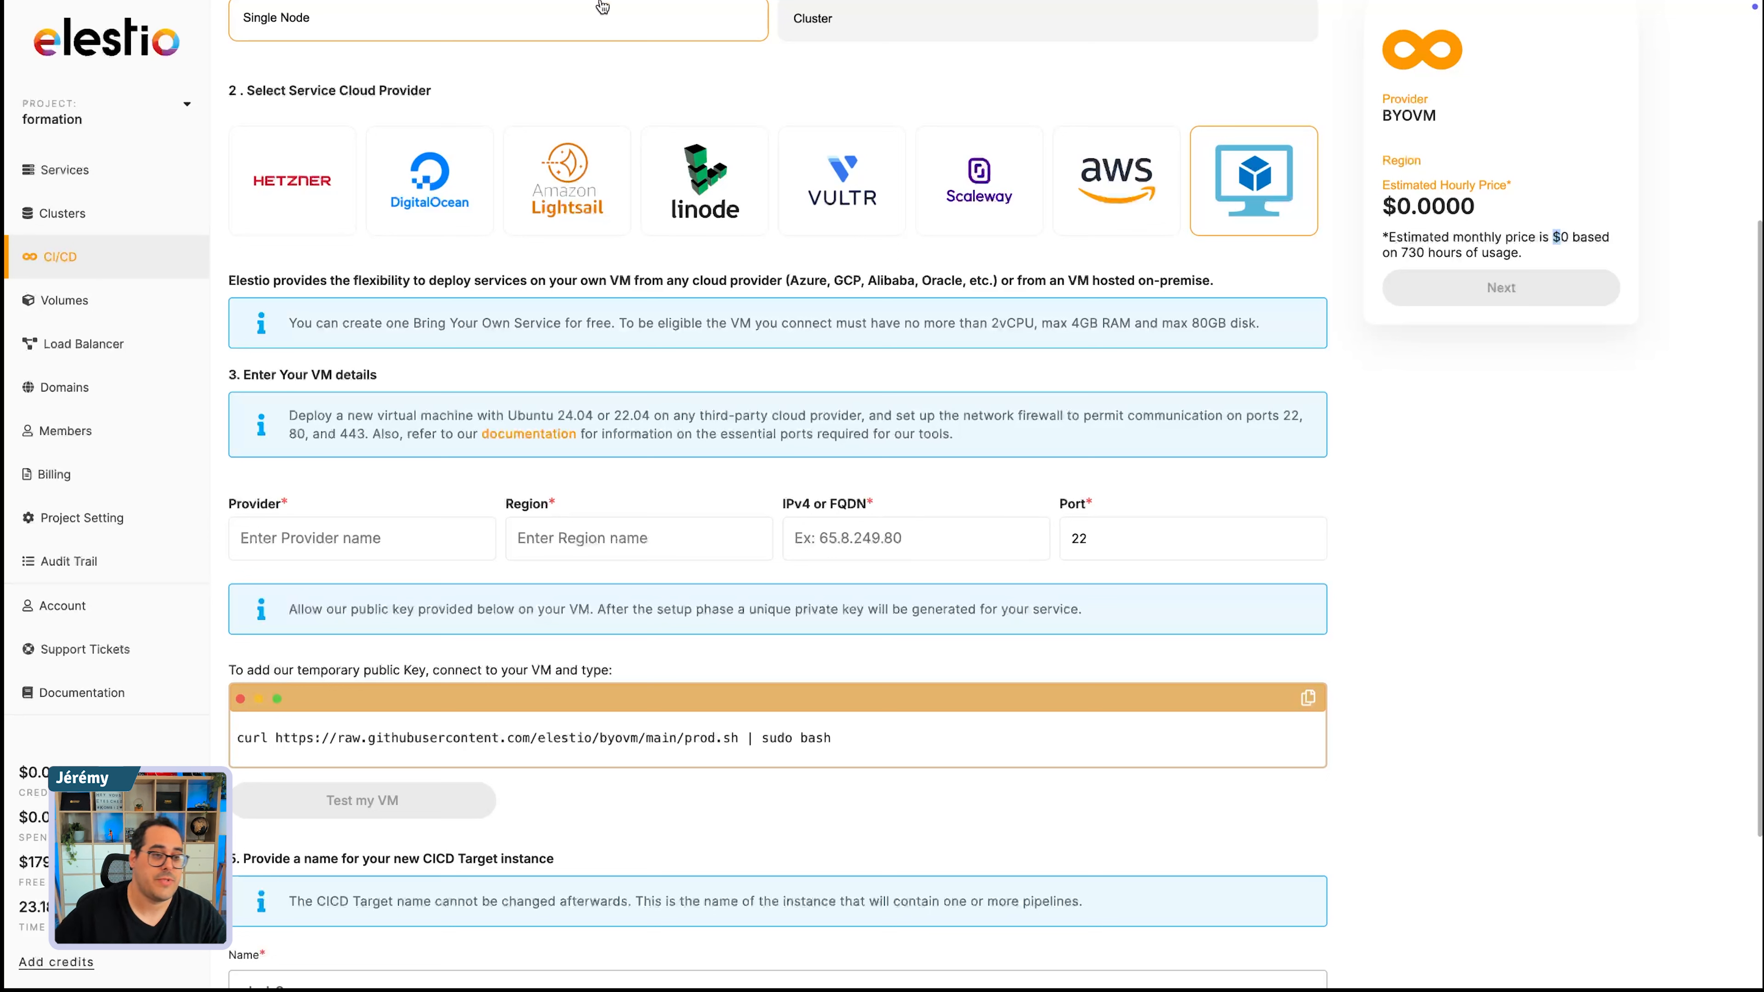
key(Tab)
key(Tab)
key(Tab)
key(Tab)
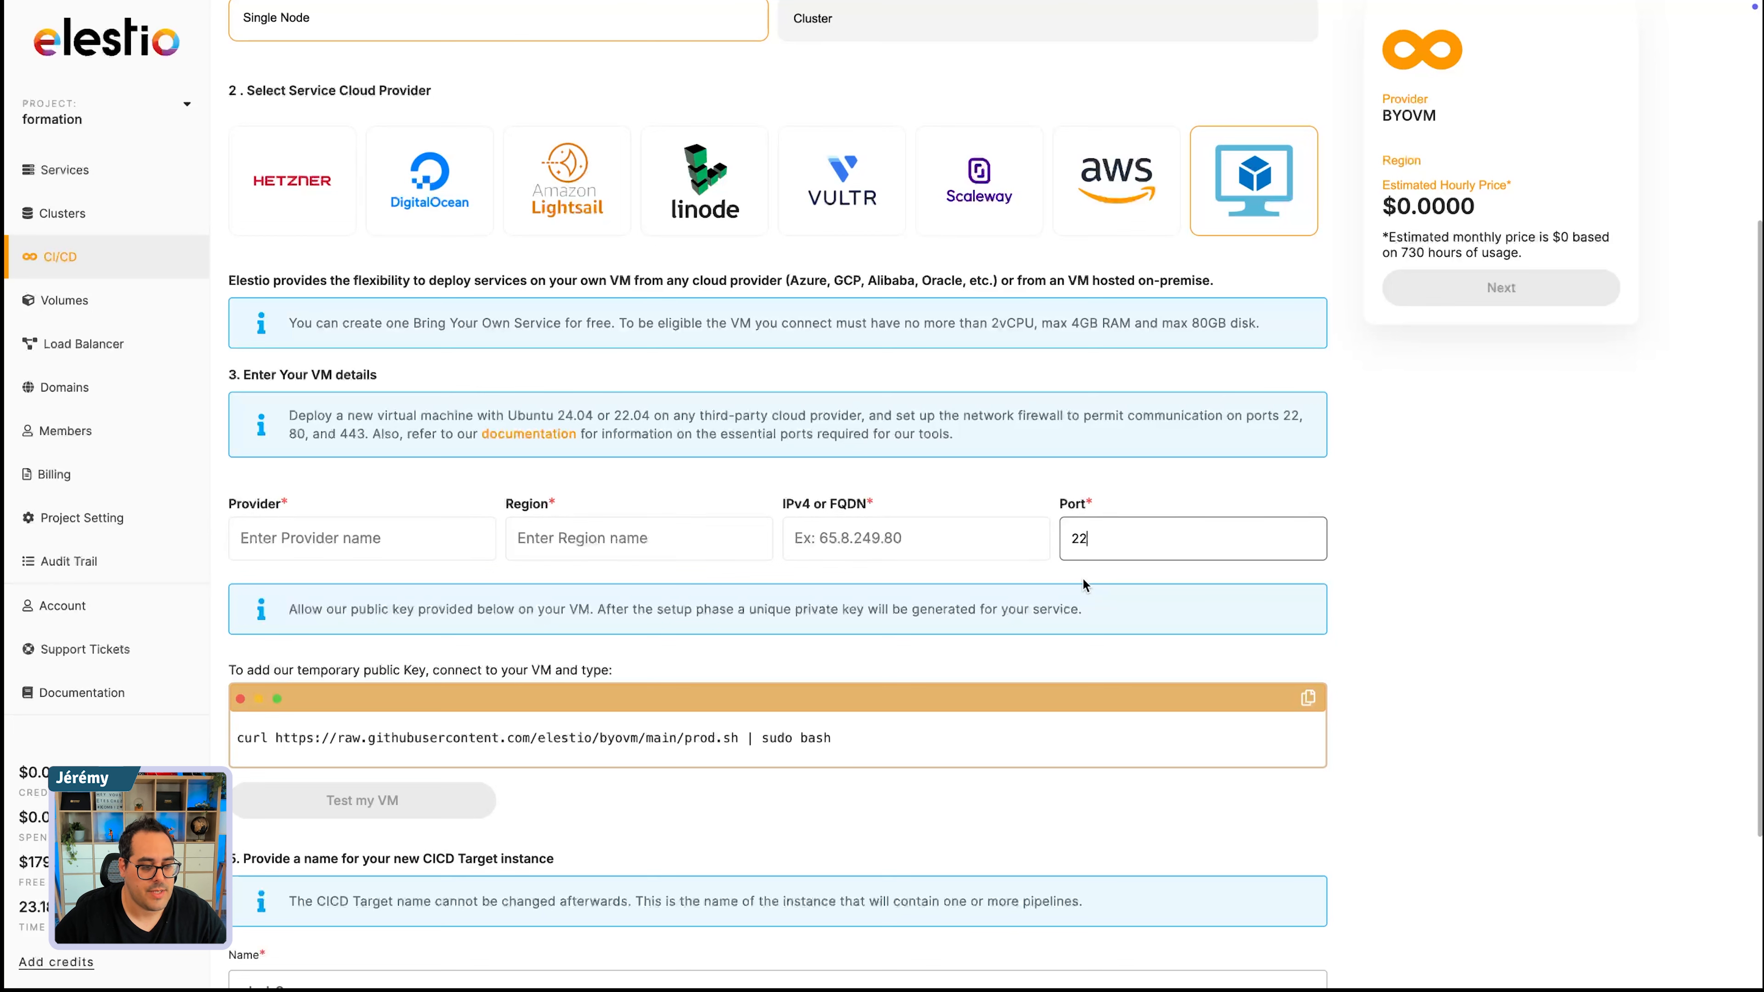
click(431, 544)
click(629, 543)
click(869, 543)
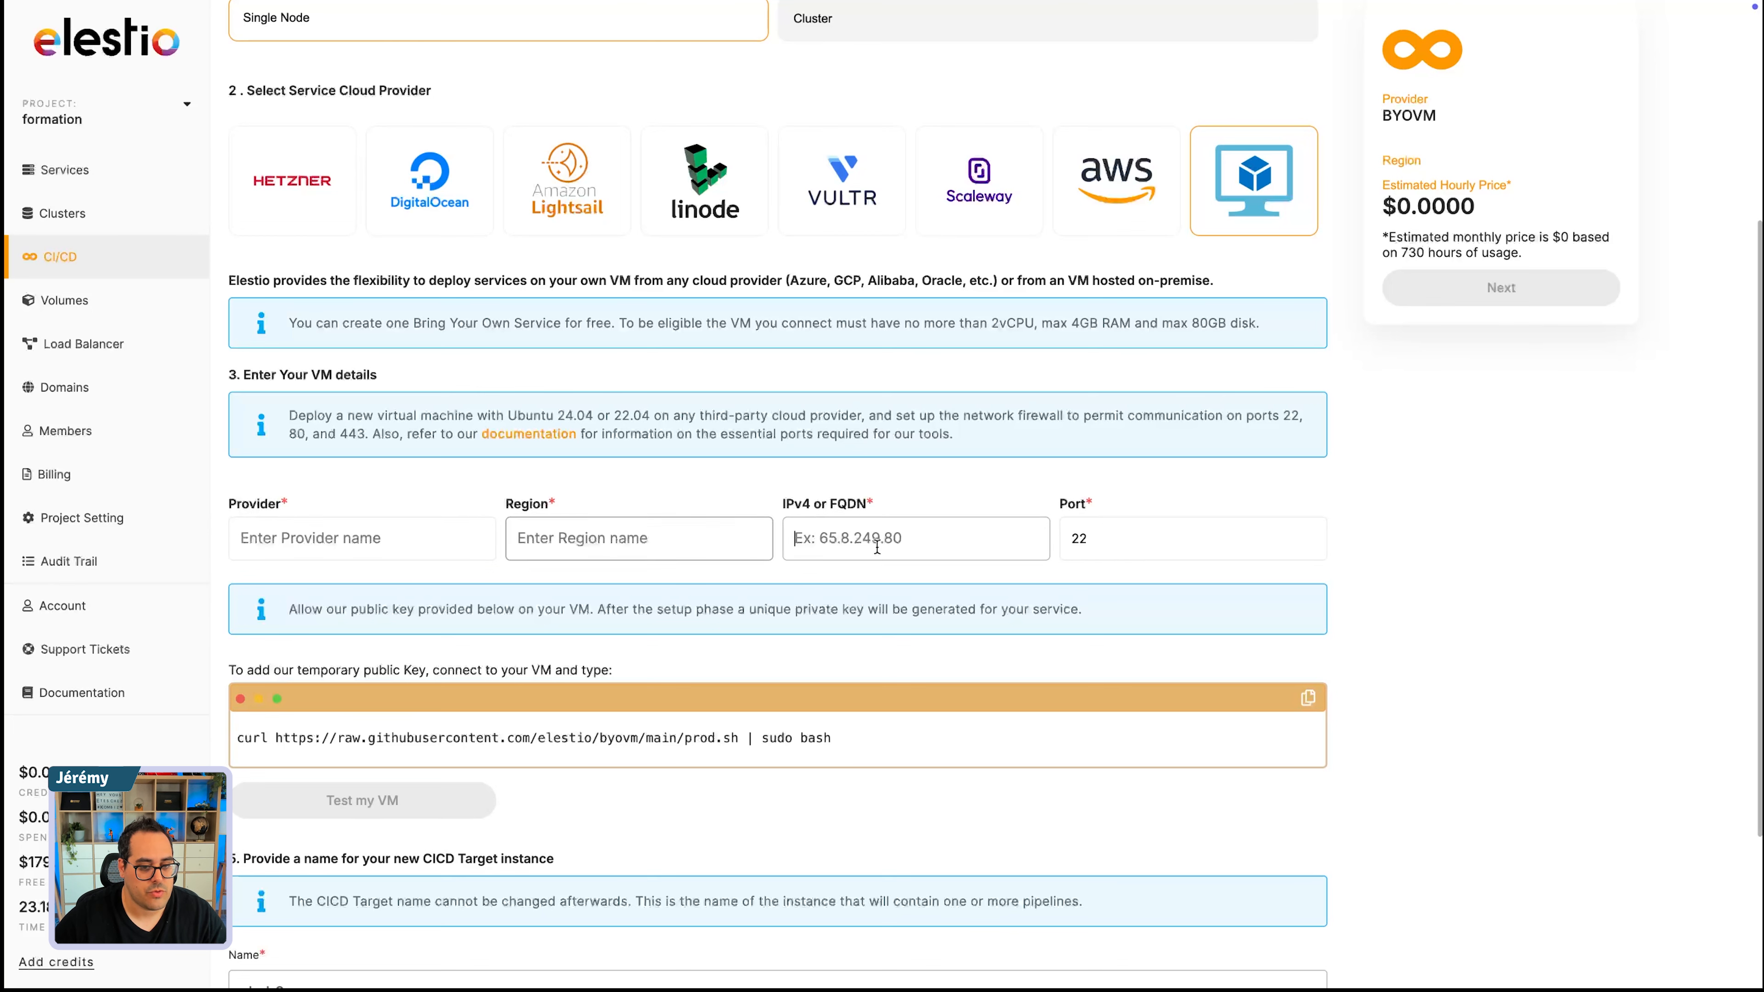
- Examine the public key command and the CI/CD target's name and project settings for the own VM
scroll(779, 602, down, 2)
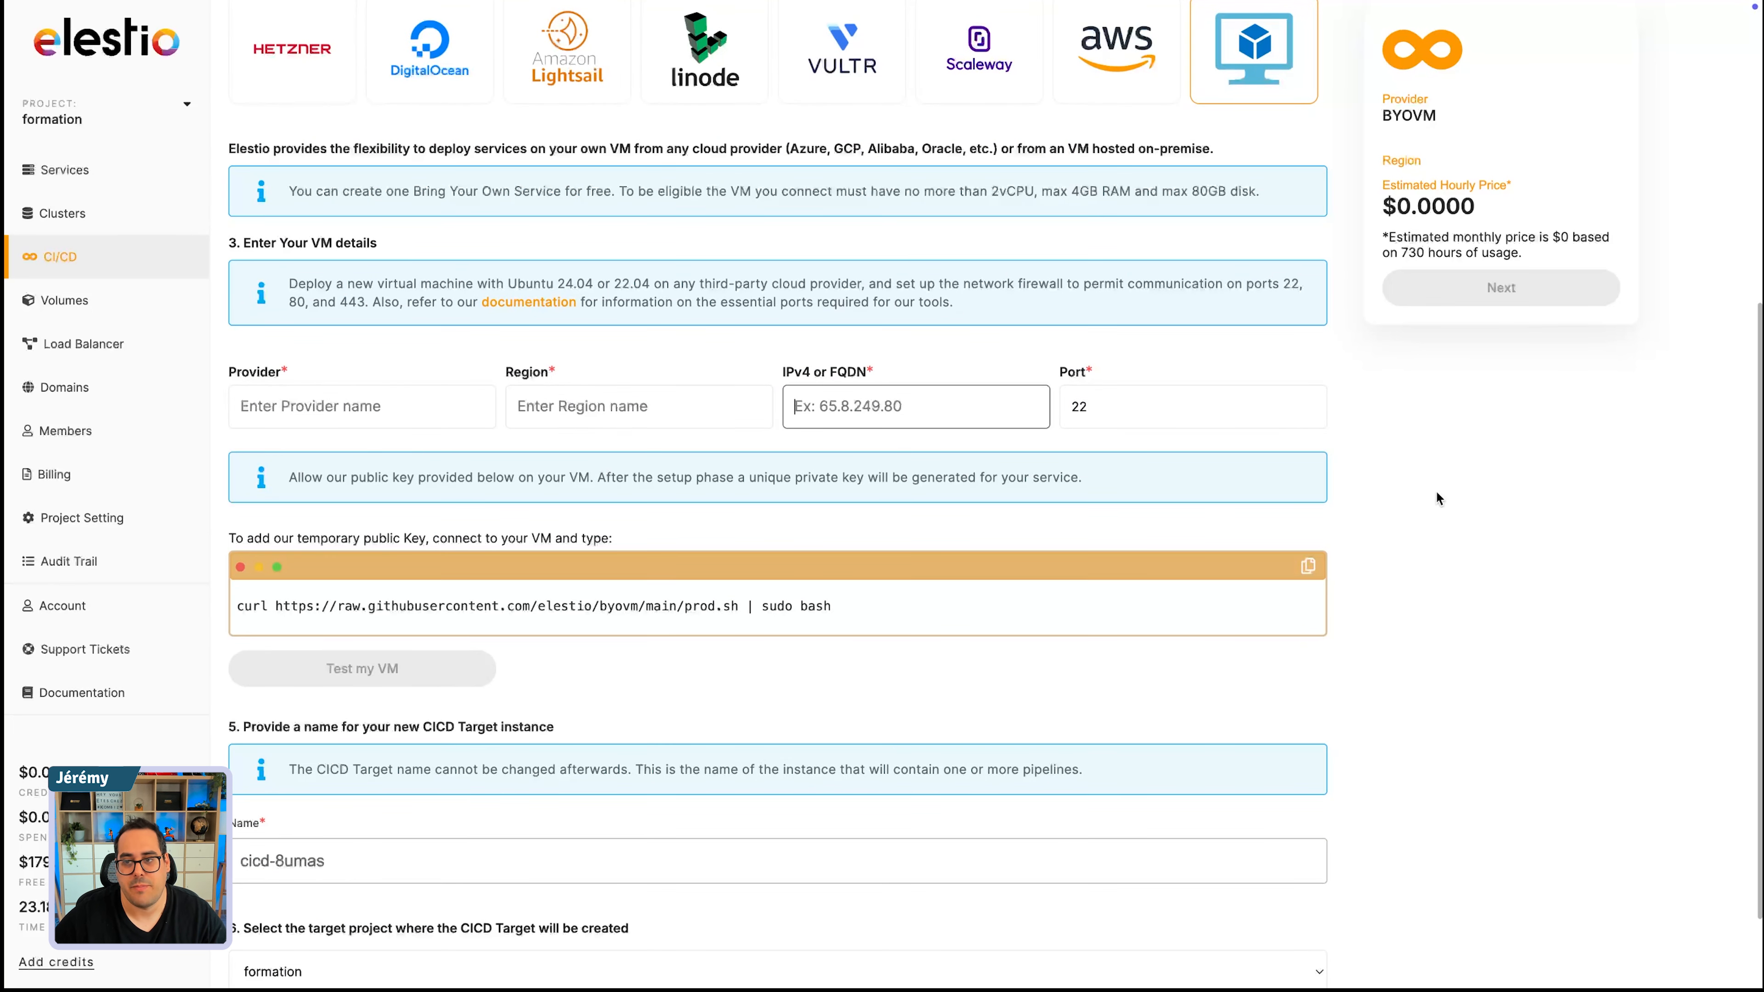
scroll(549, 873, down, 2)
click(362, 751)
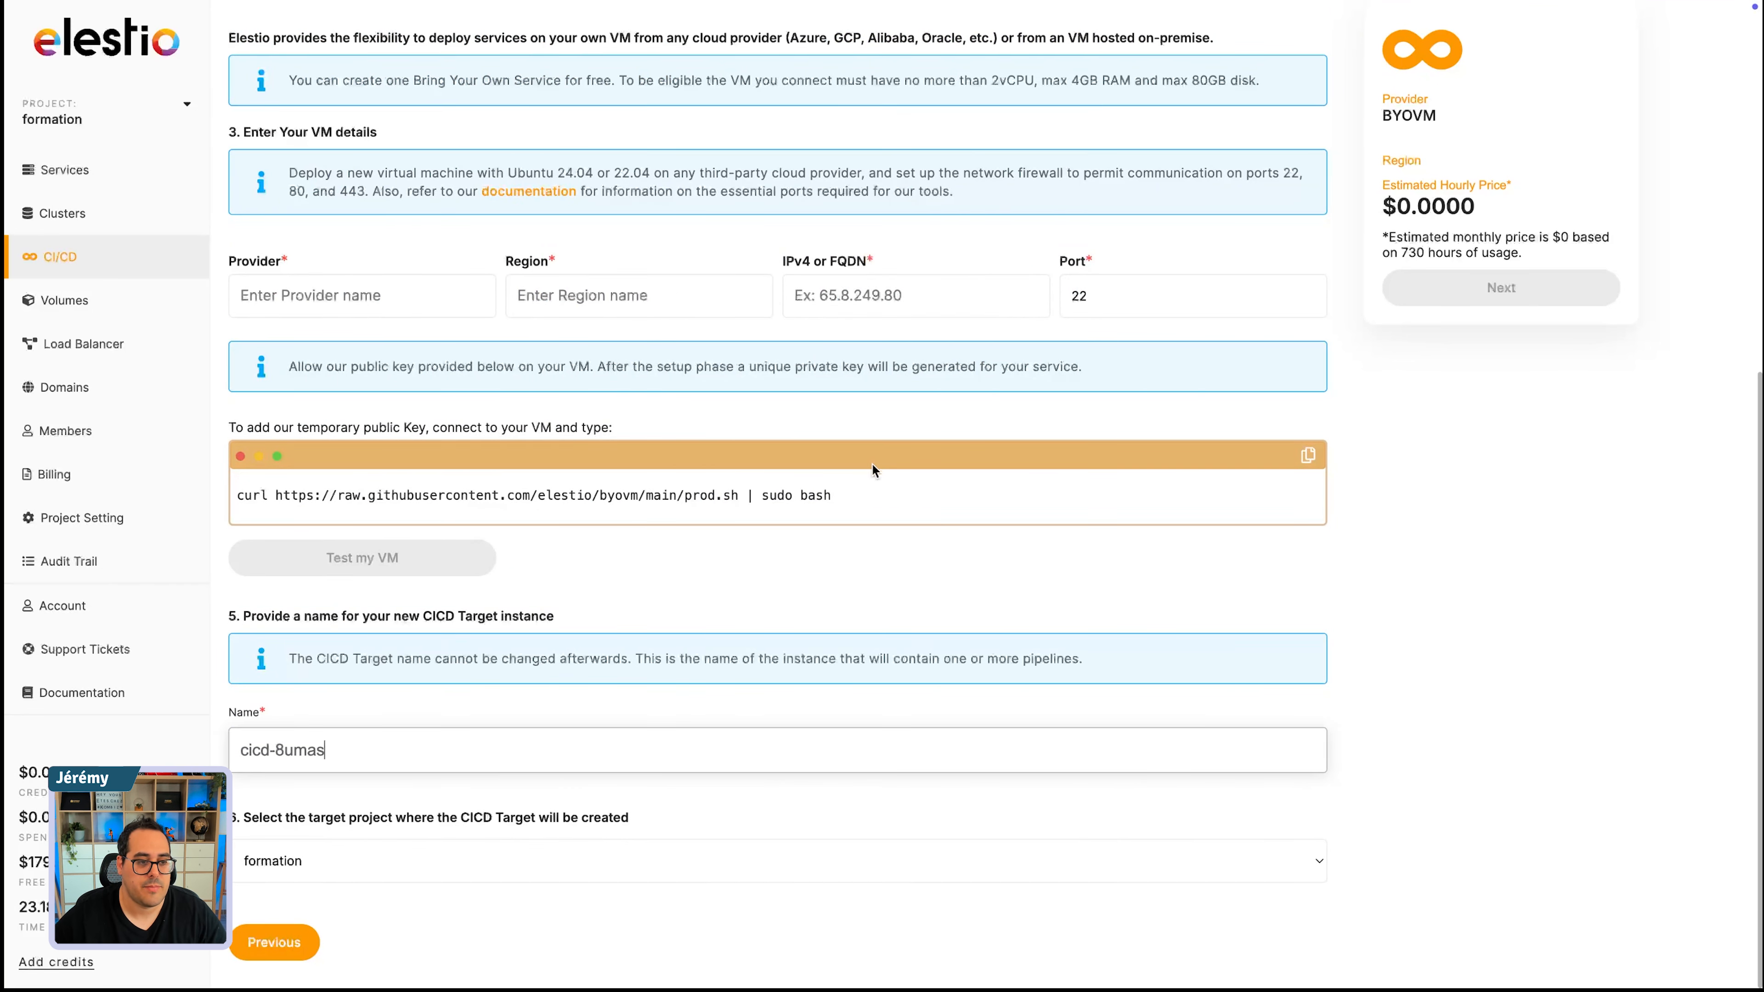
- Set the service cloud provider back to Hetzner
scroll(861, 573, up, 2)
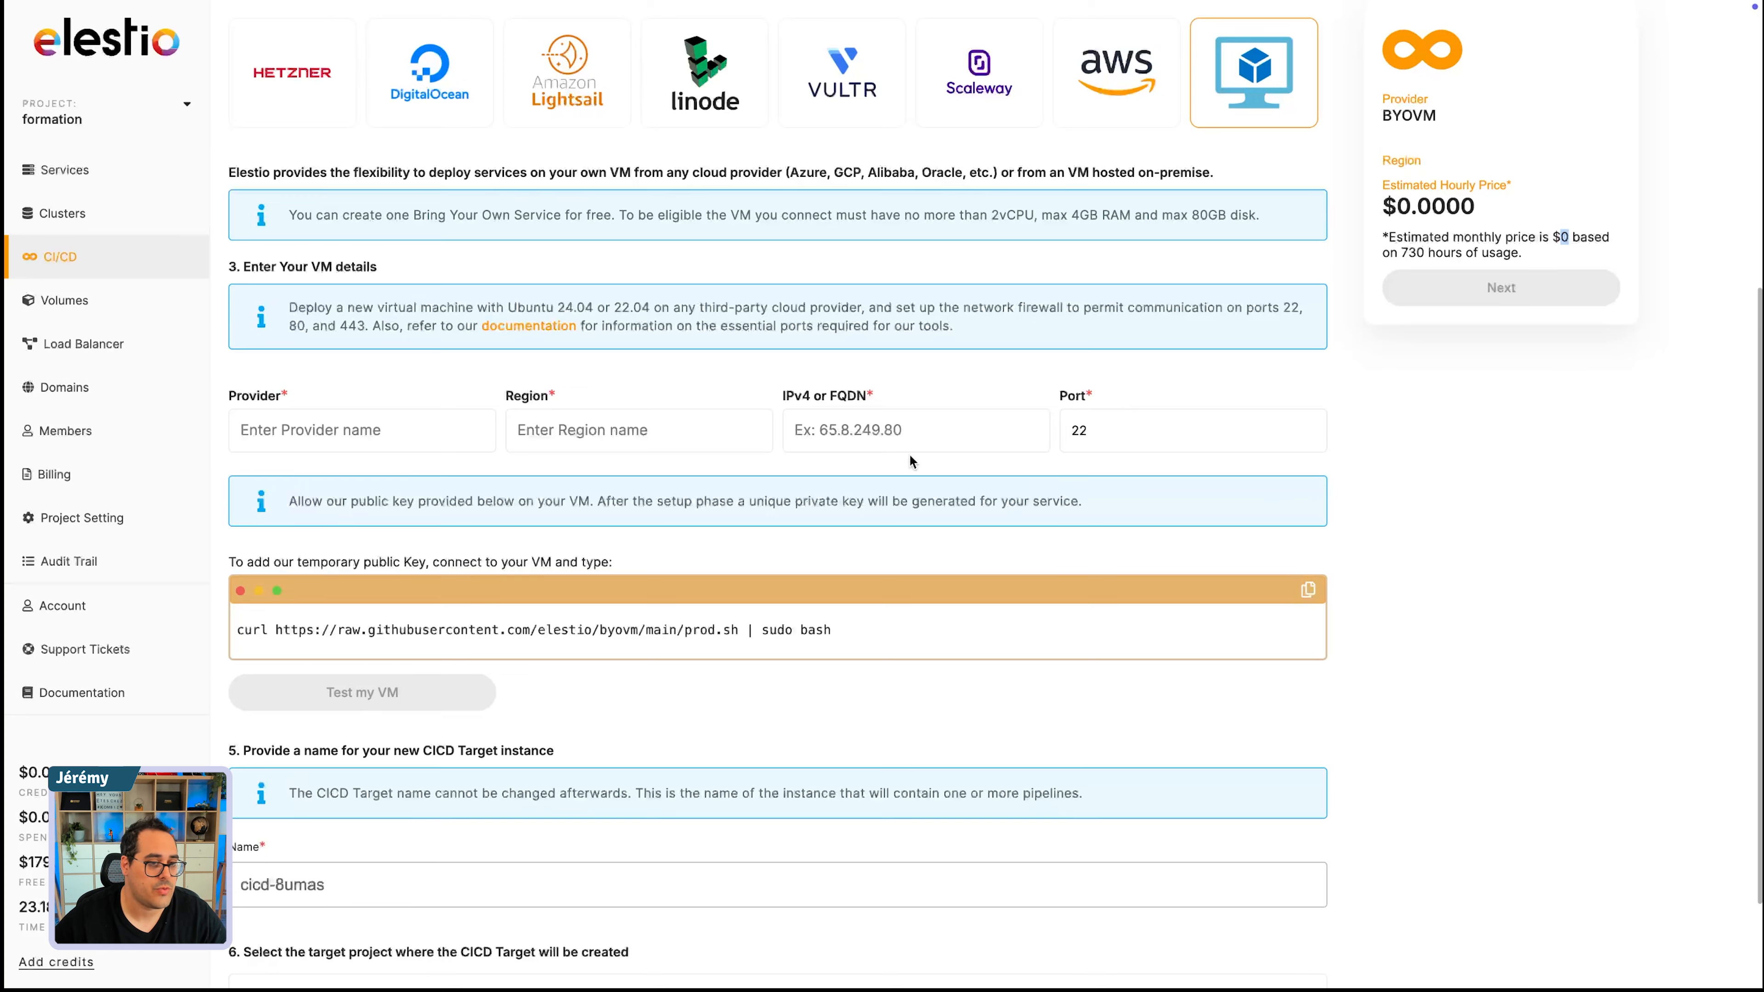
scroll(910, 463, up, 3)
click(291, 325)
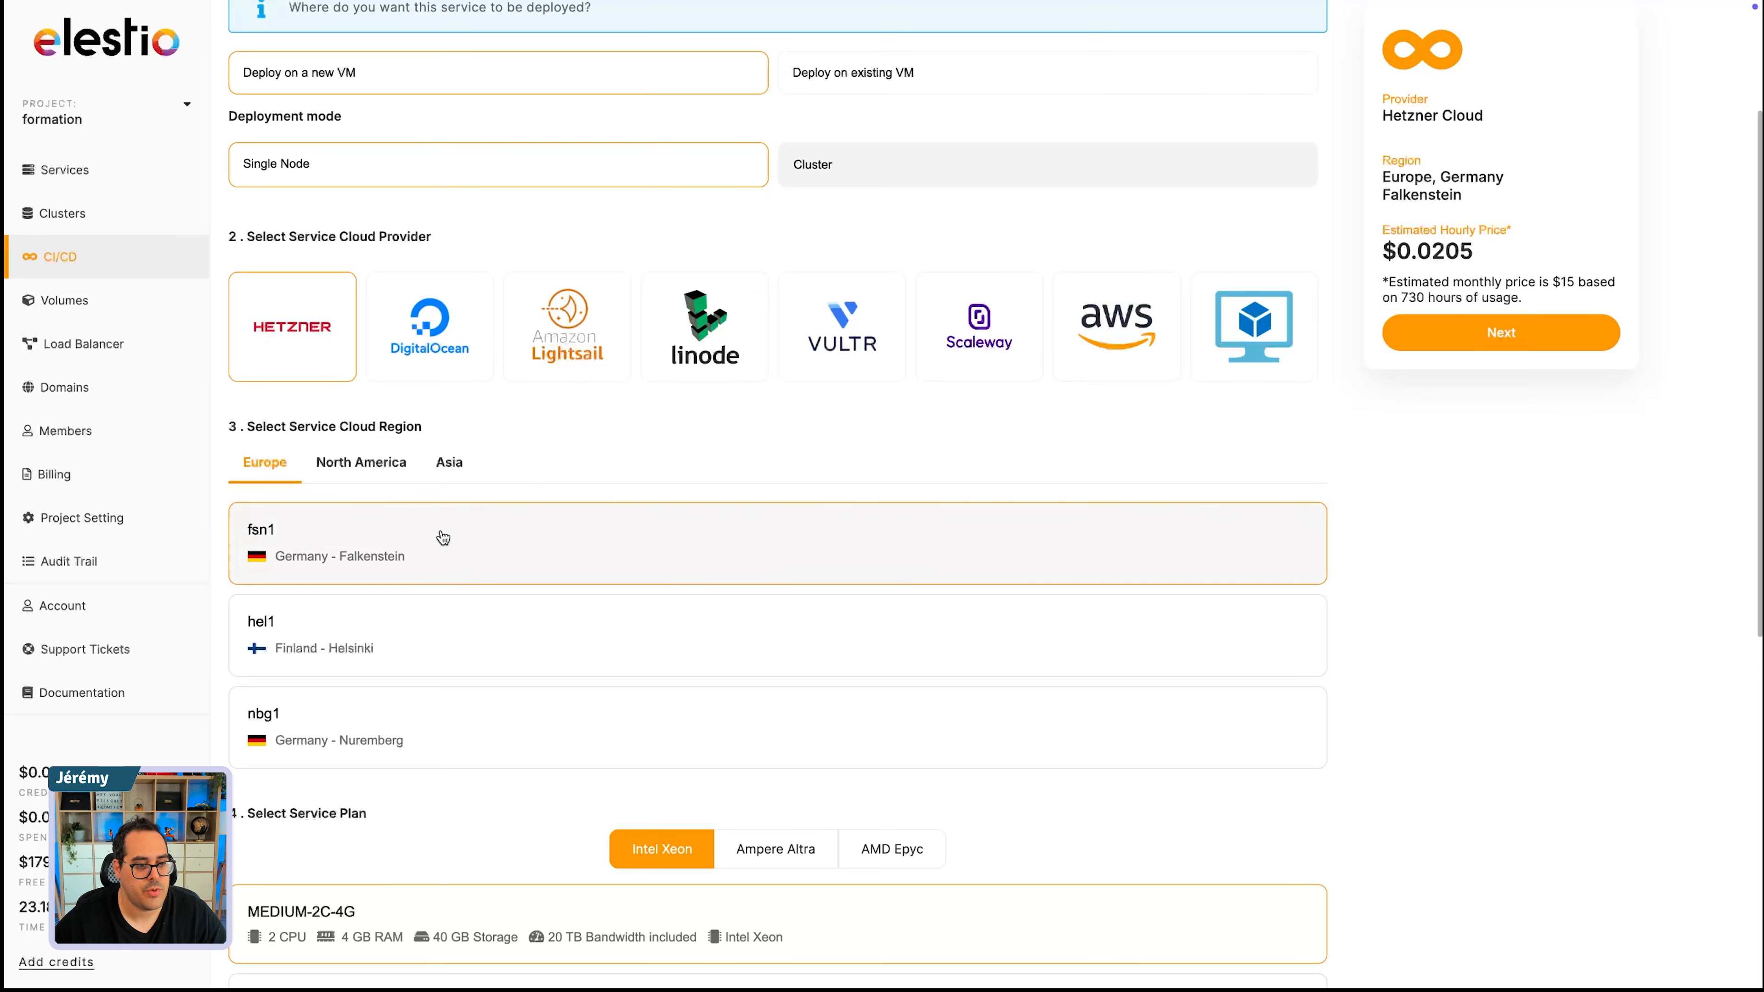
- Name the new CI/CD target instance n8n-formation, keeping the MEDIUM-2C-4G plan, and proceed to the pipeline configuration
scroll(721, 753, down, 2)
scroll(721, 753, down, 4)
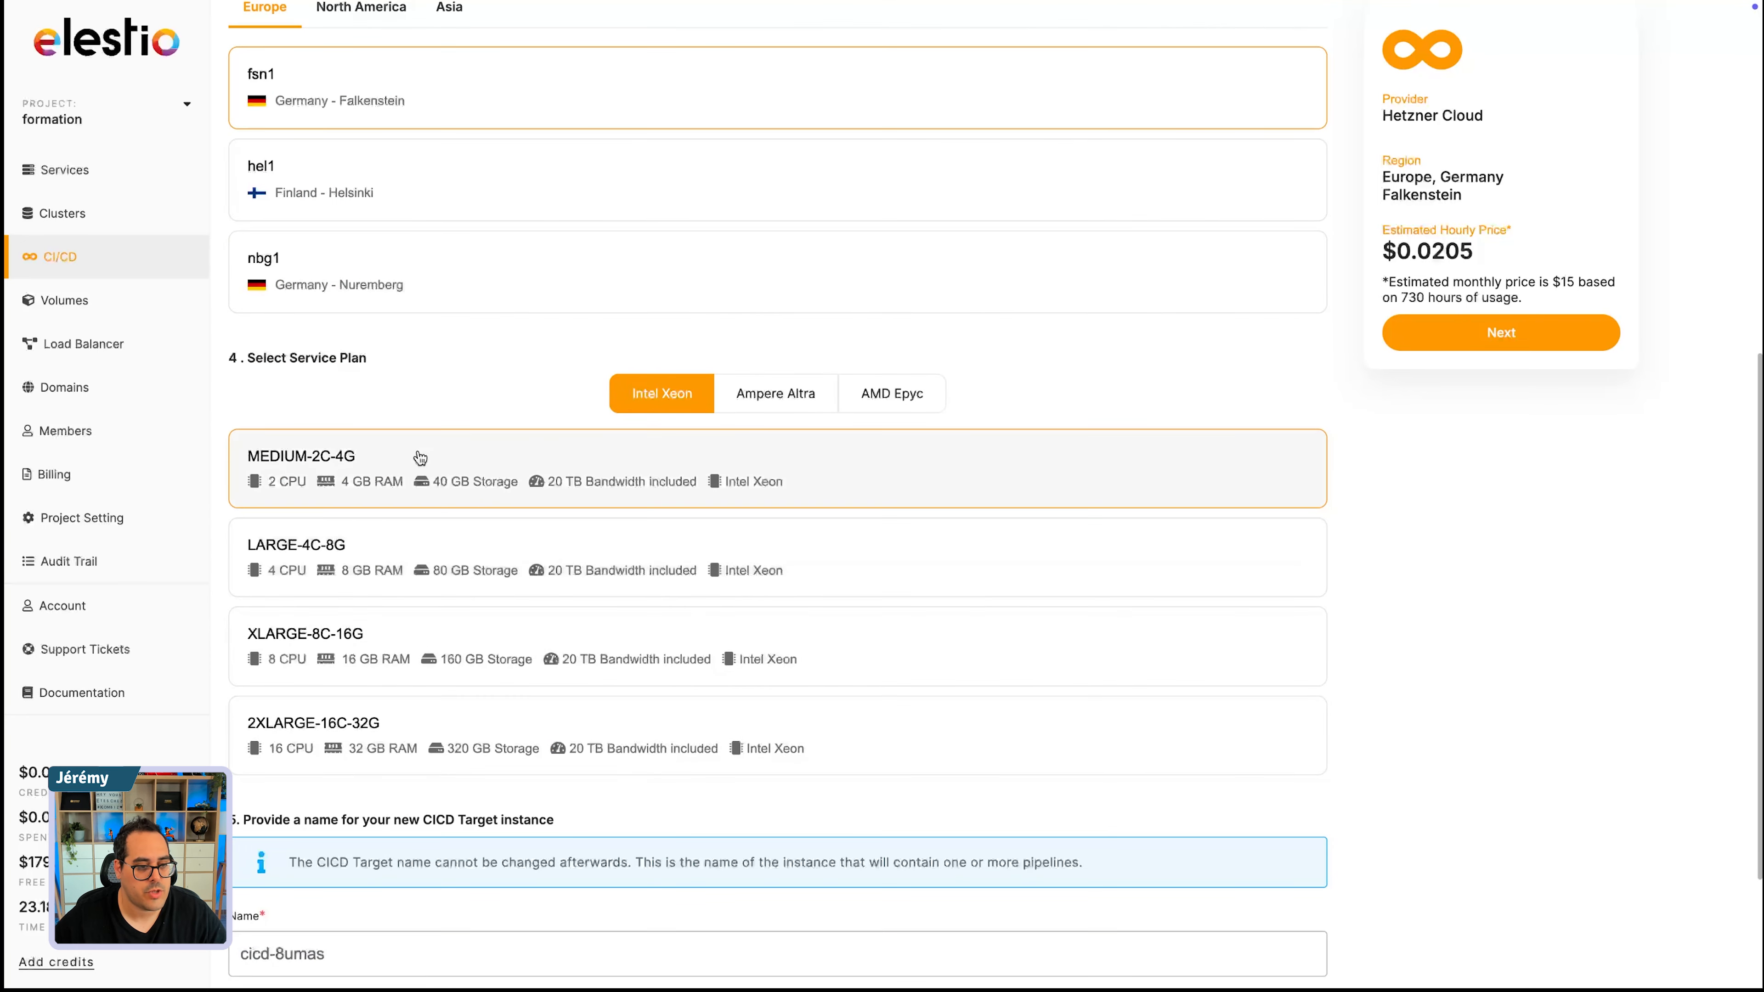
scroll(987, 627, down, 3)
triple_click(263, 749)
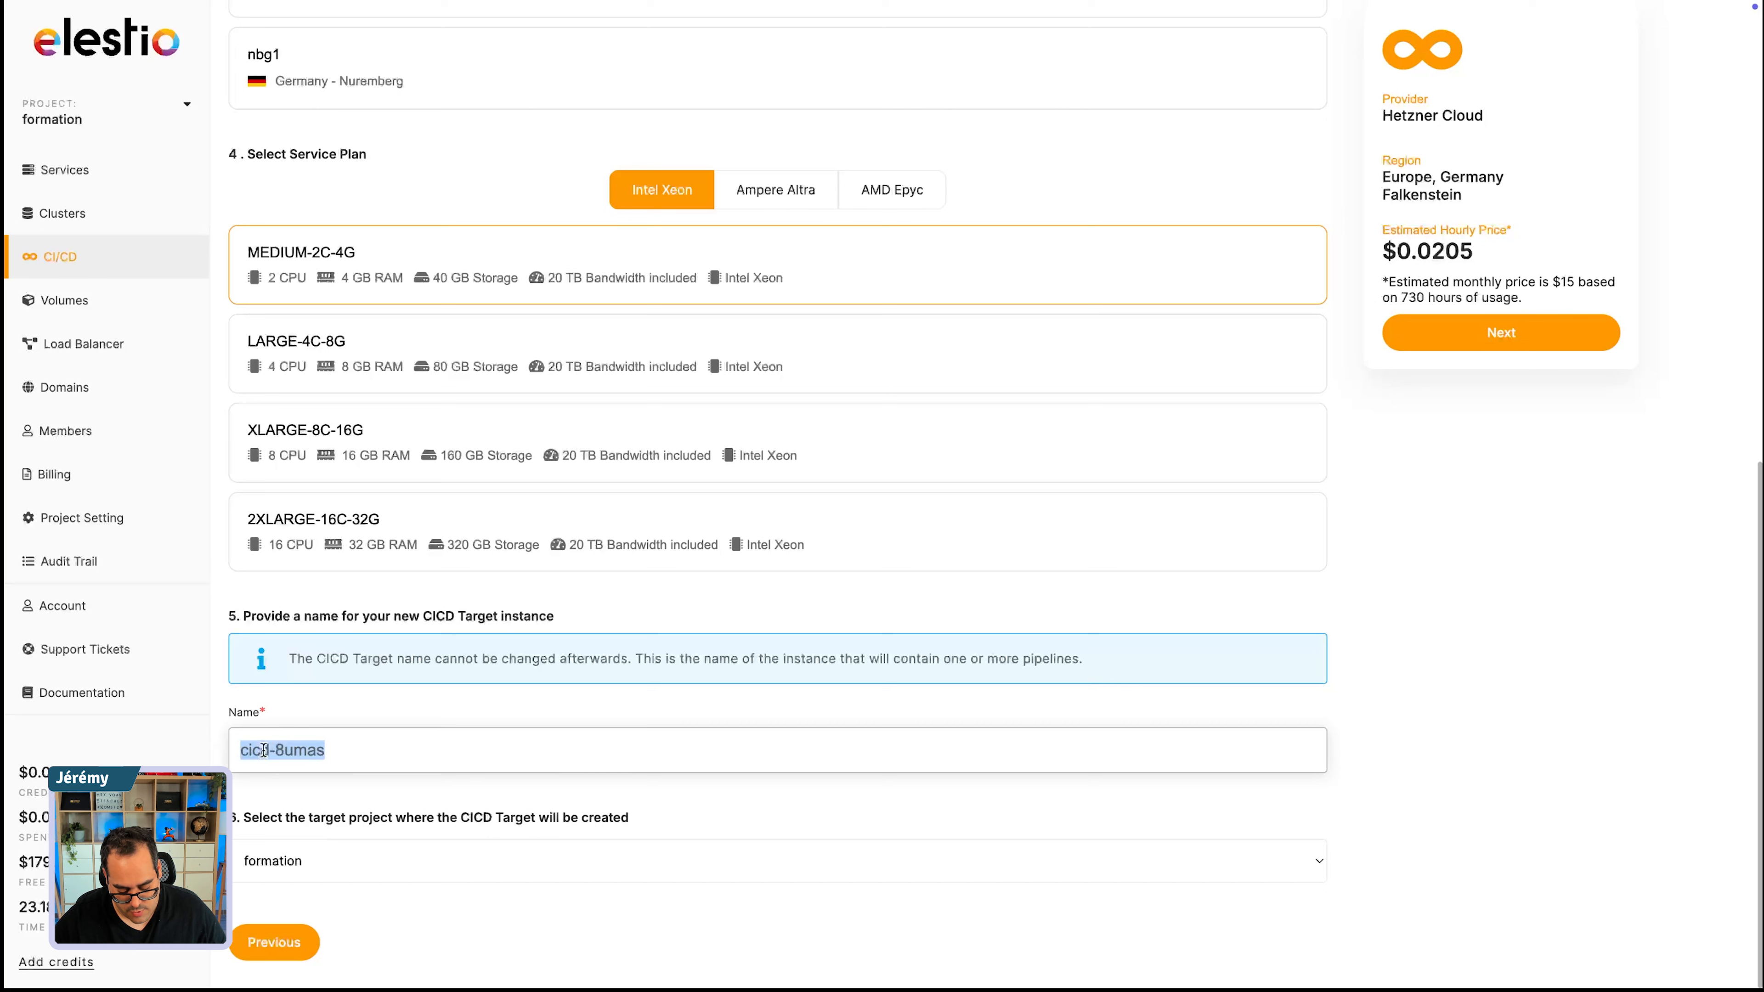
text(b8b formati)
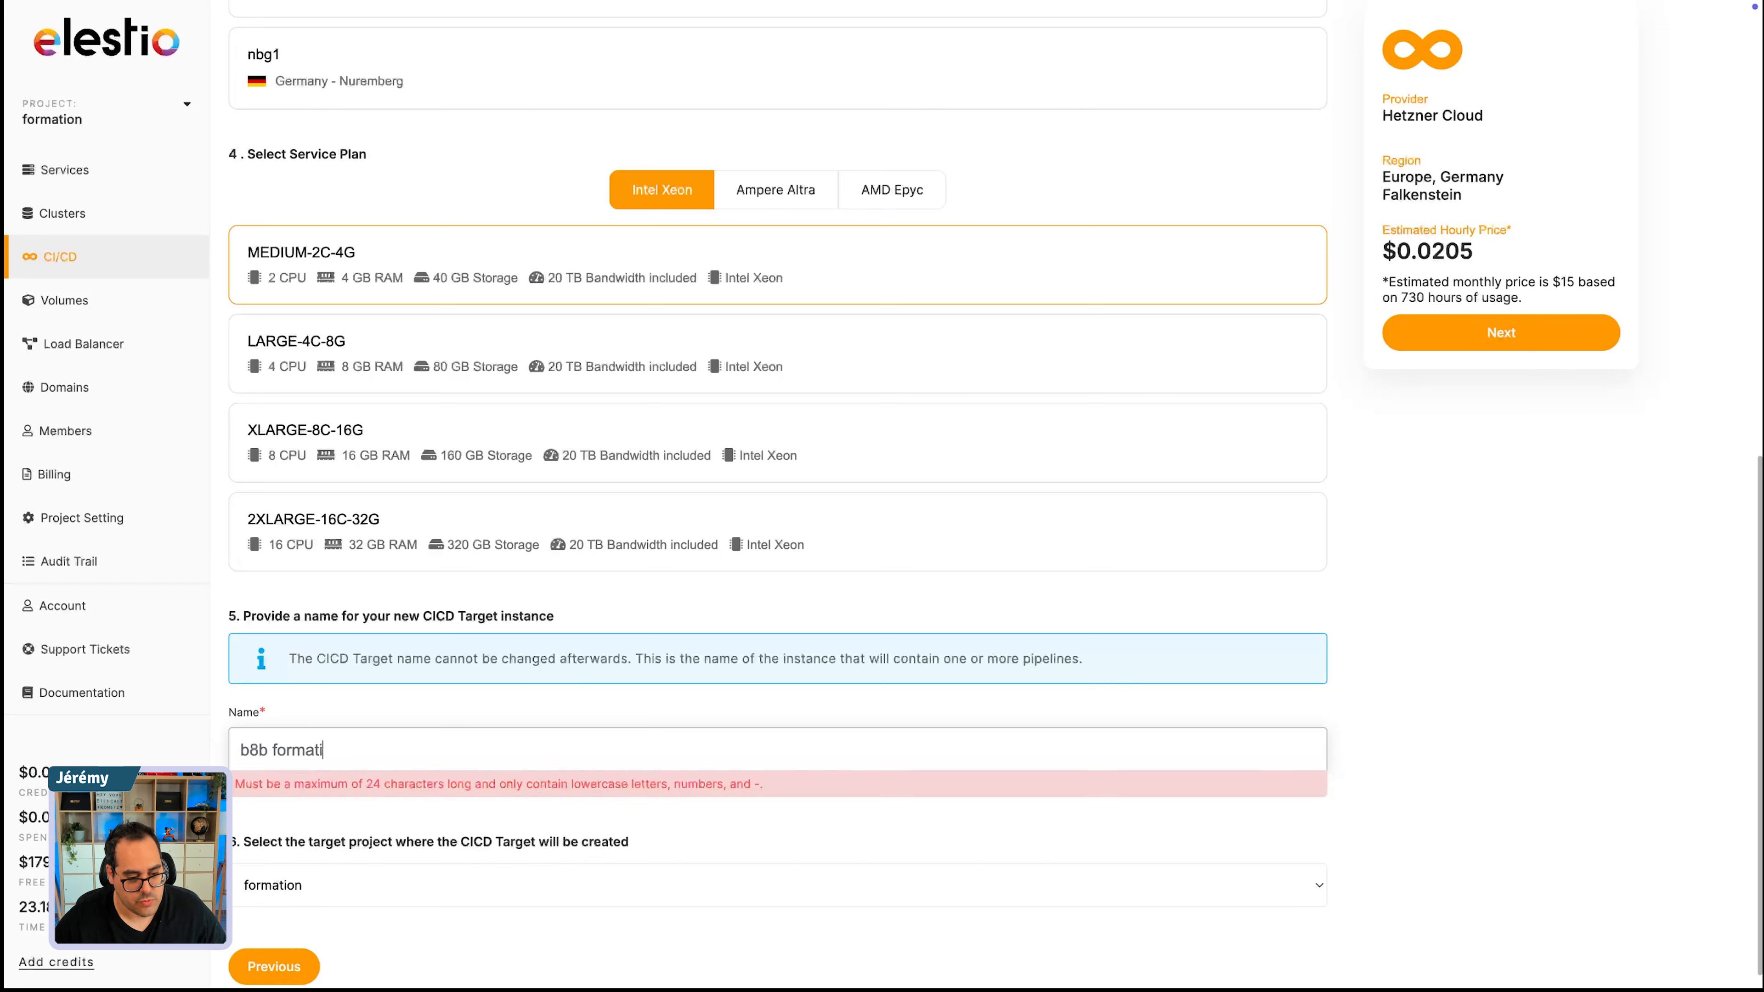
text(on)
key(BackSpace)
key(BackSpace)
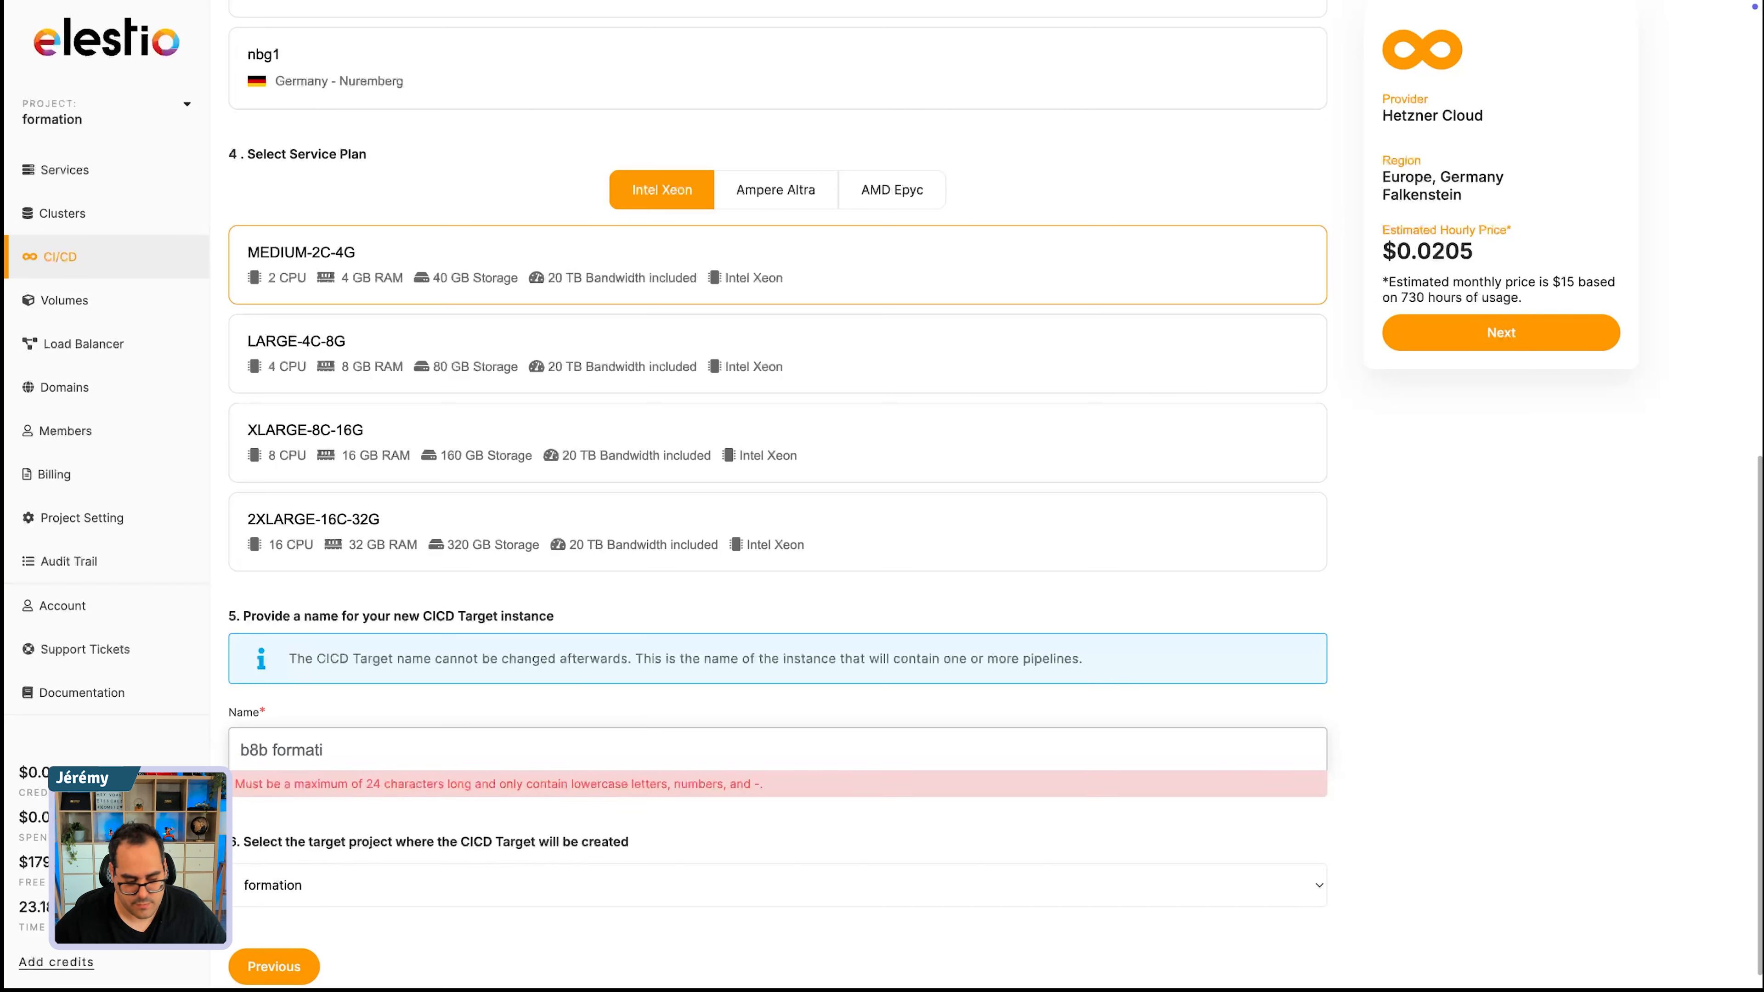
key(BackSpace)
key(BackSpace)
key(BackSpace)
key(BackSpace)
key(BackSpace)
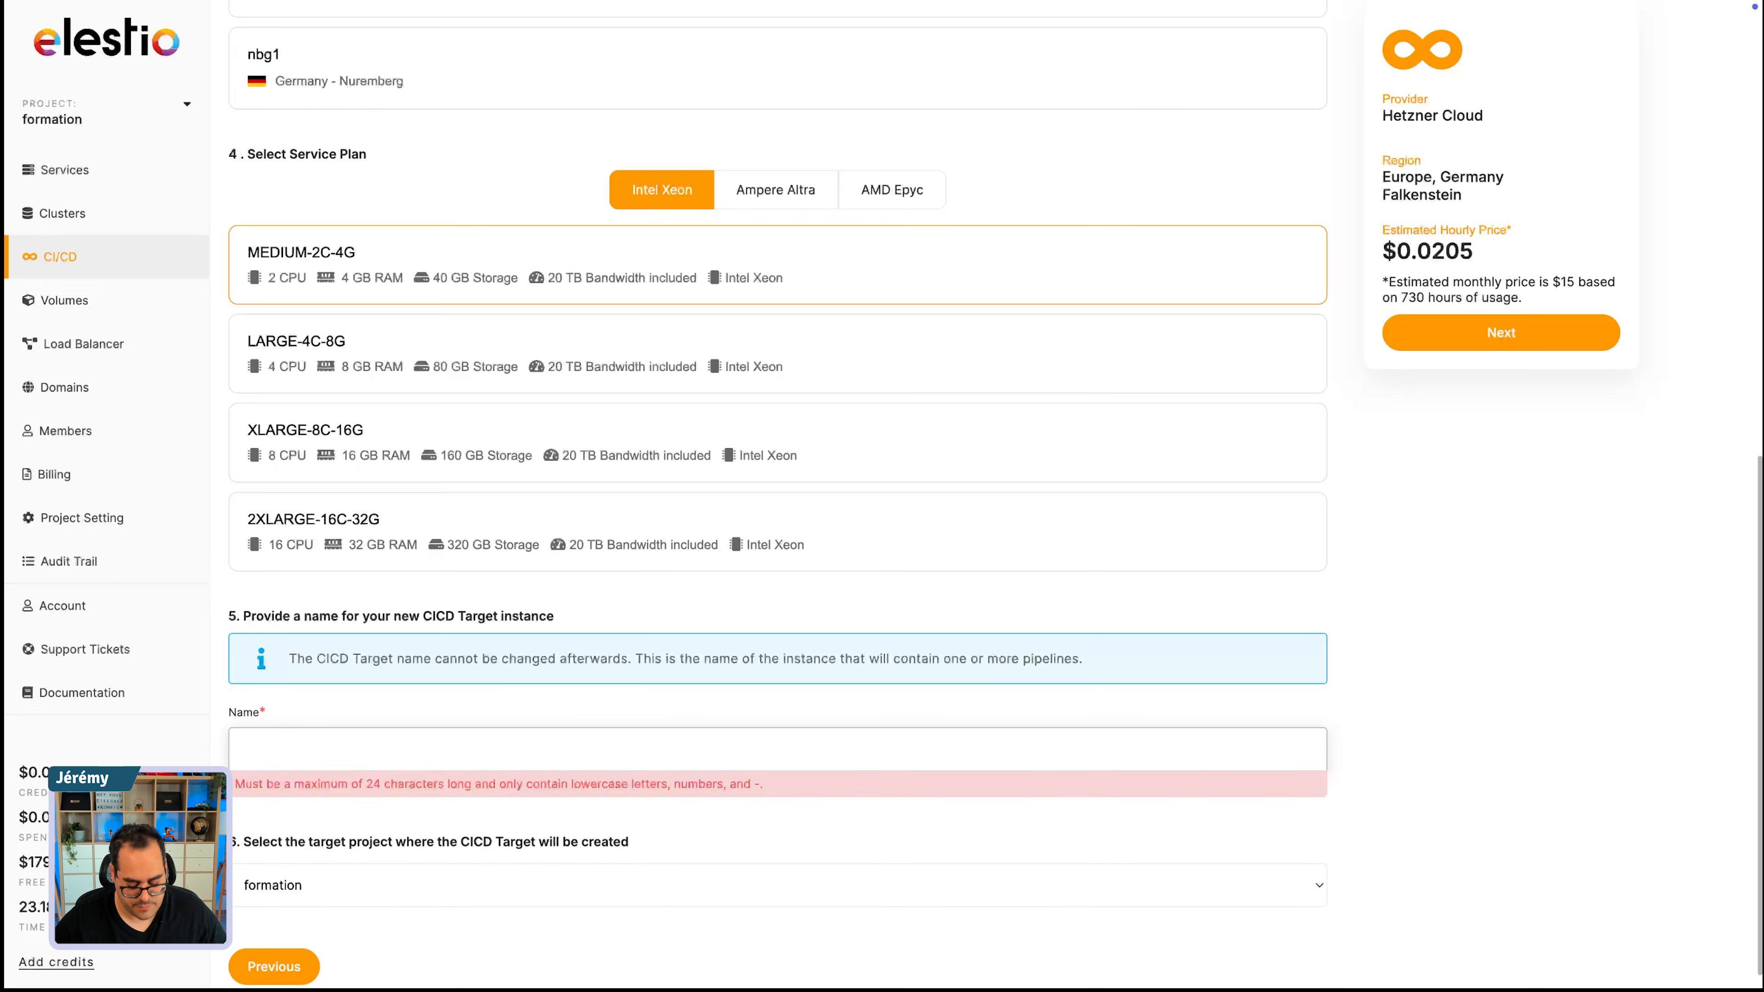
text(n8n)
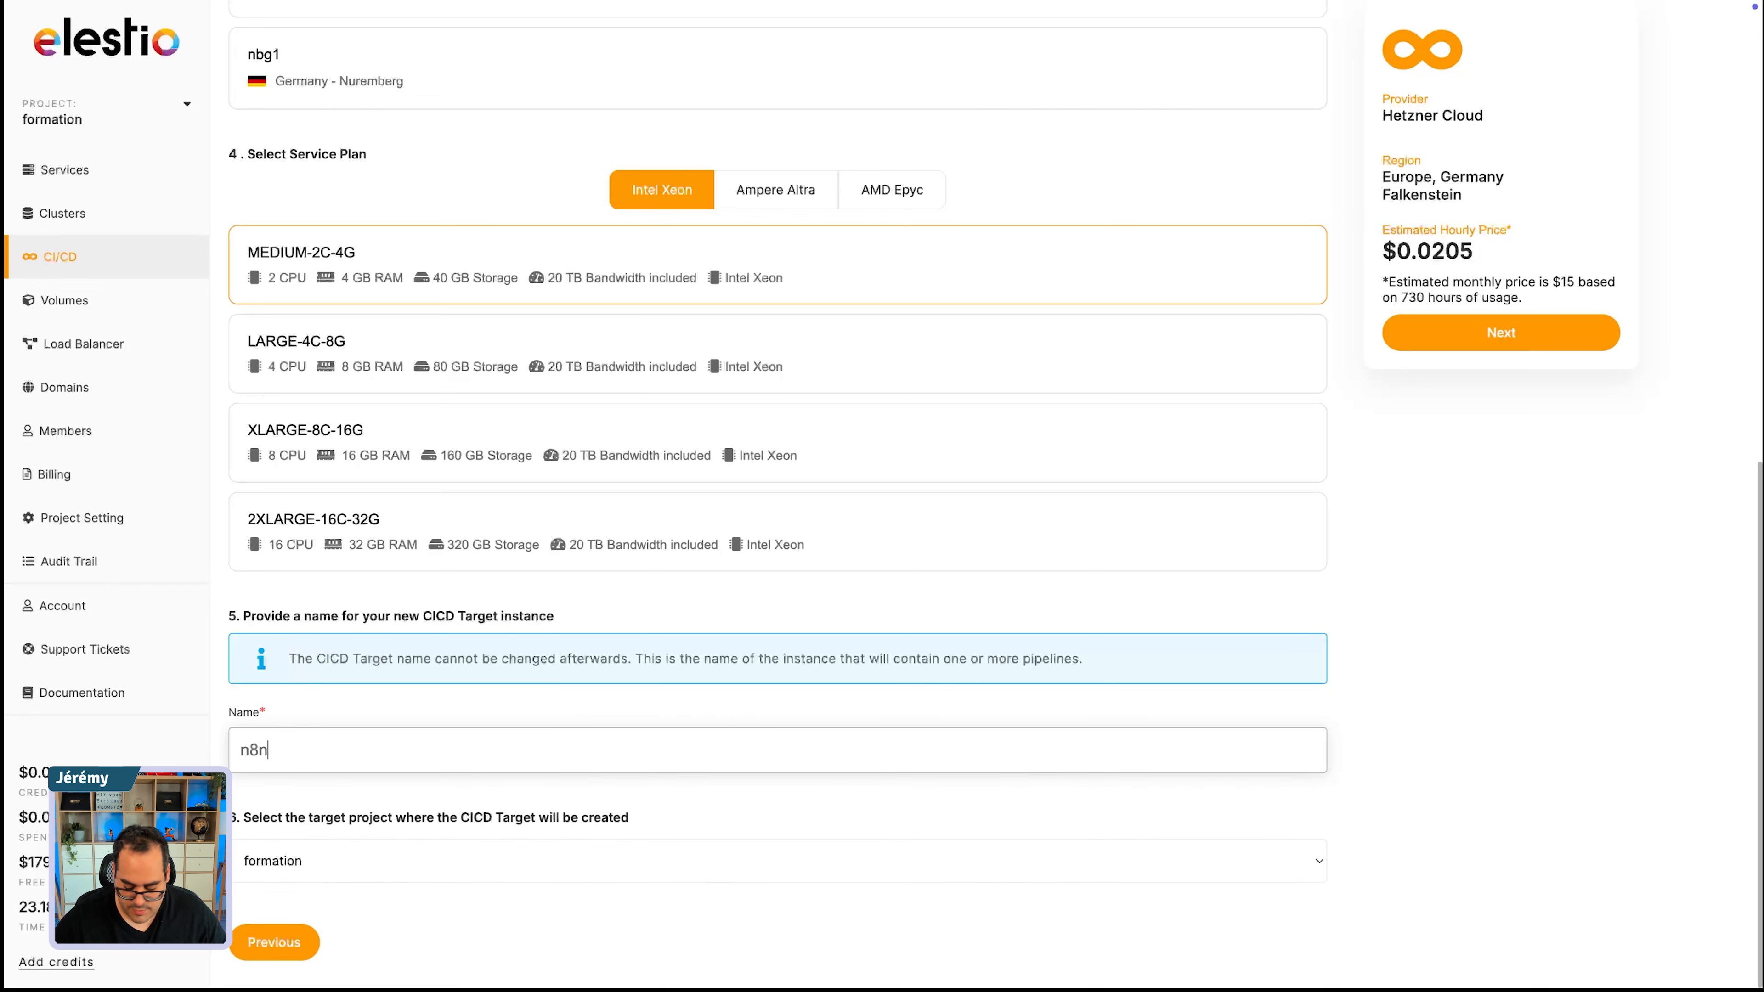
text(-formation)
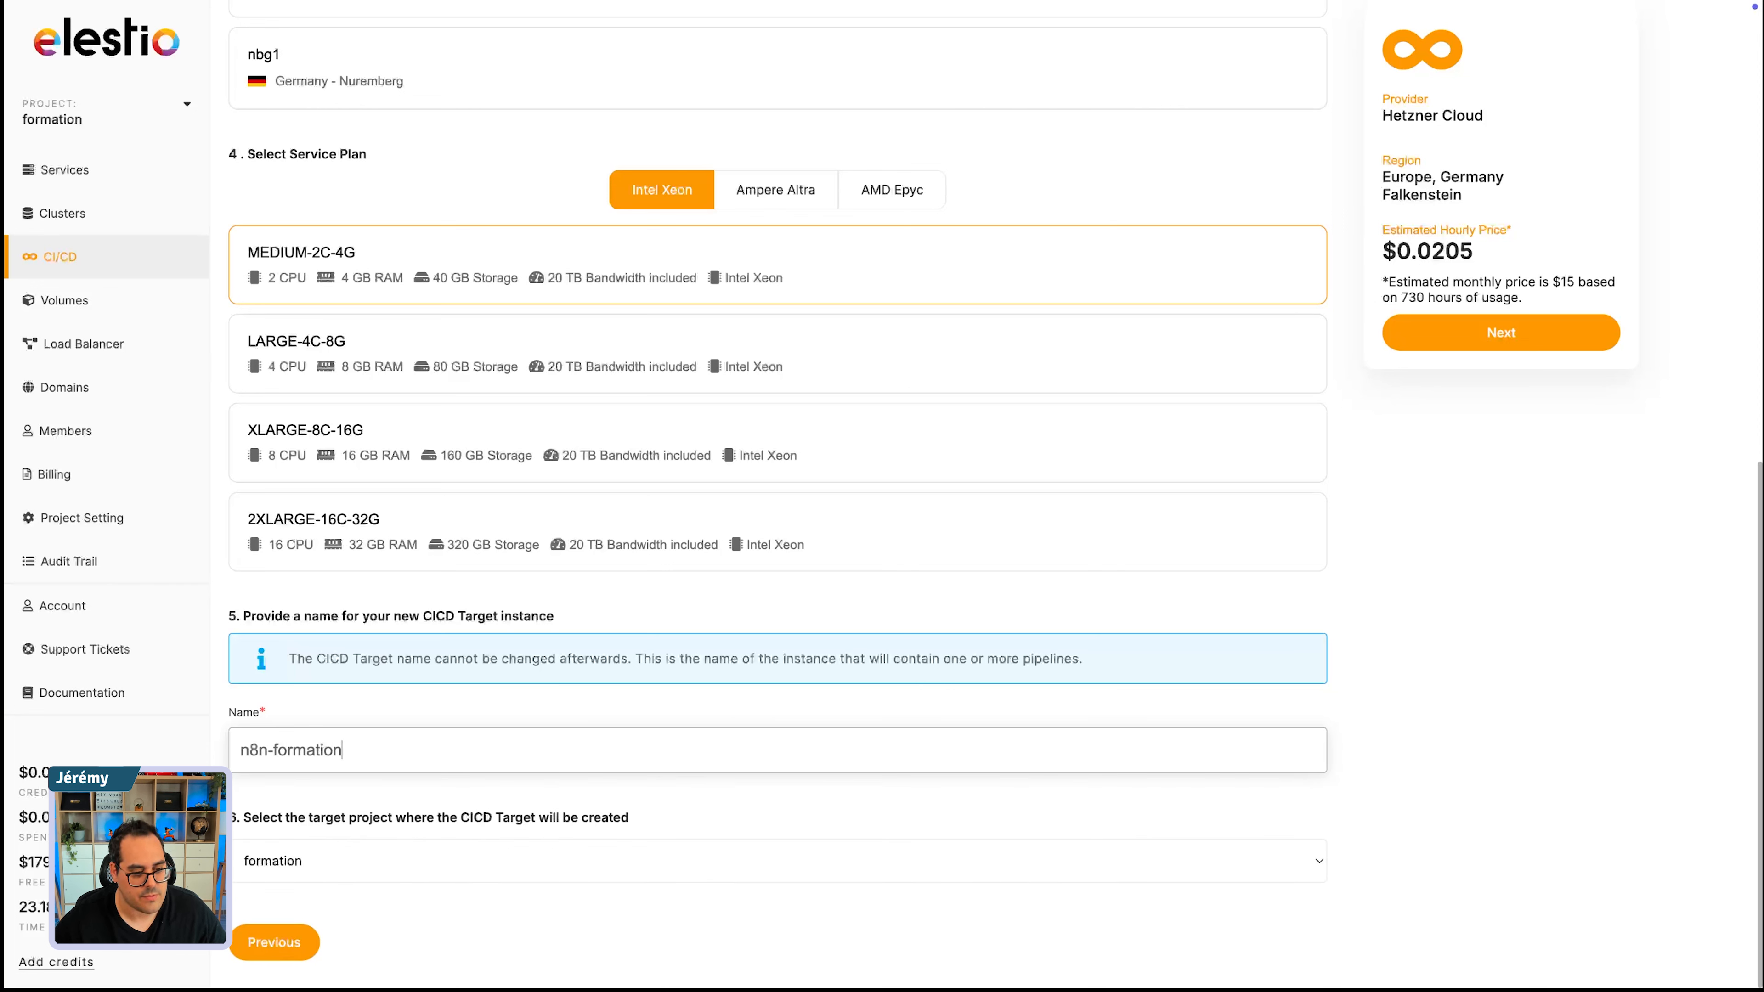
click(1417, 344)
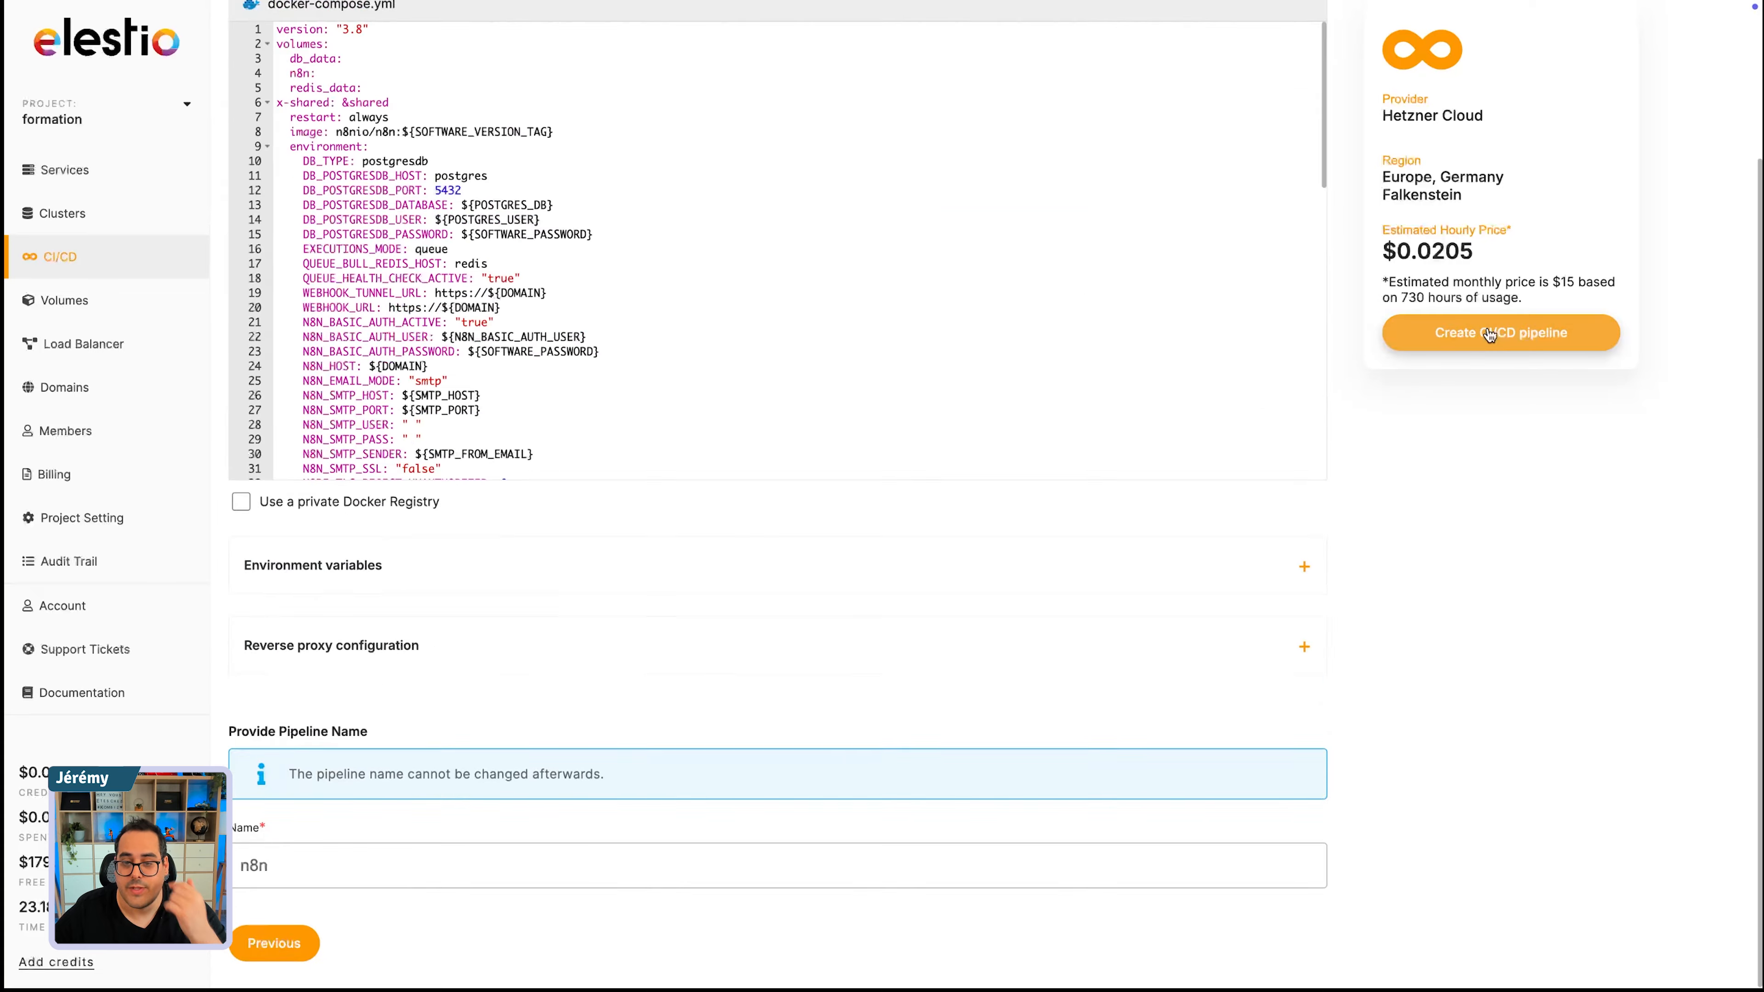
- Examine the pipeline's docker-compose.yml and its environment variables, including the admin e-mail entry
scroll(432, 245, down, 5)
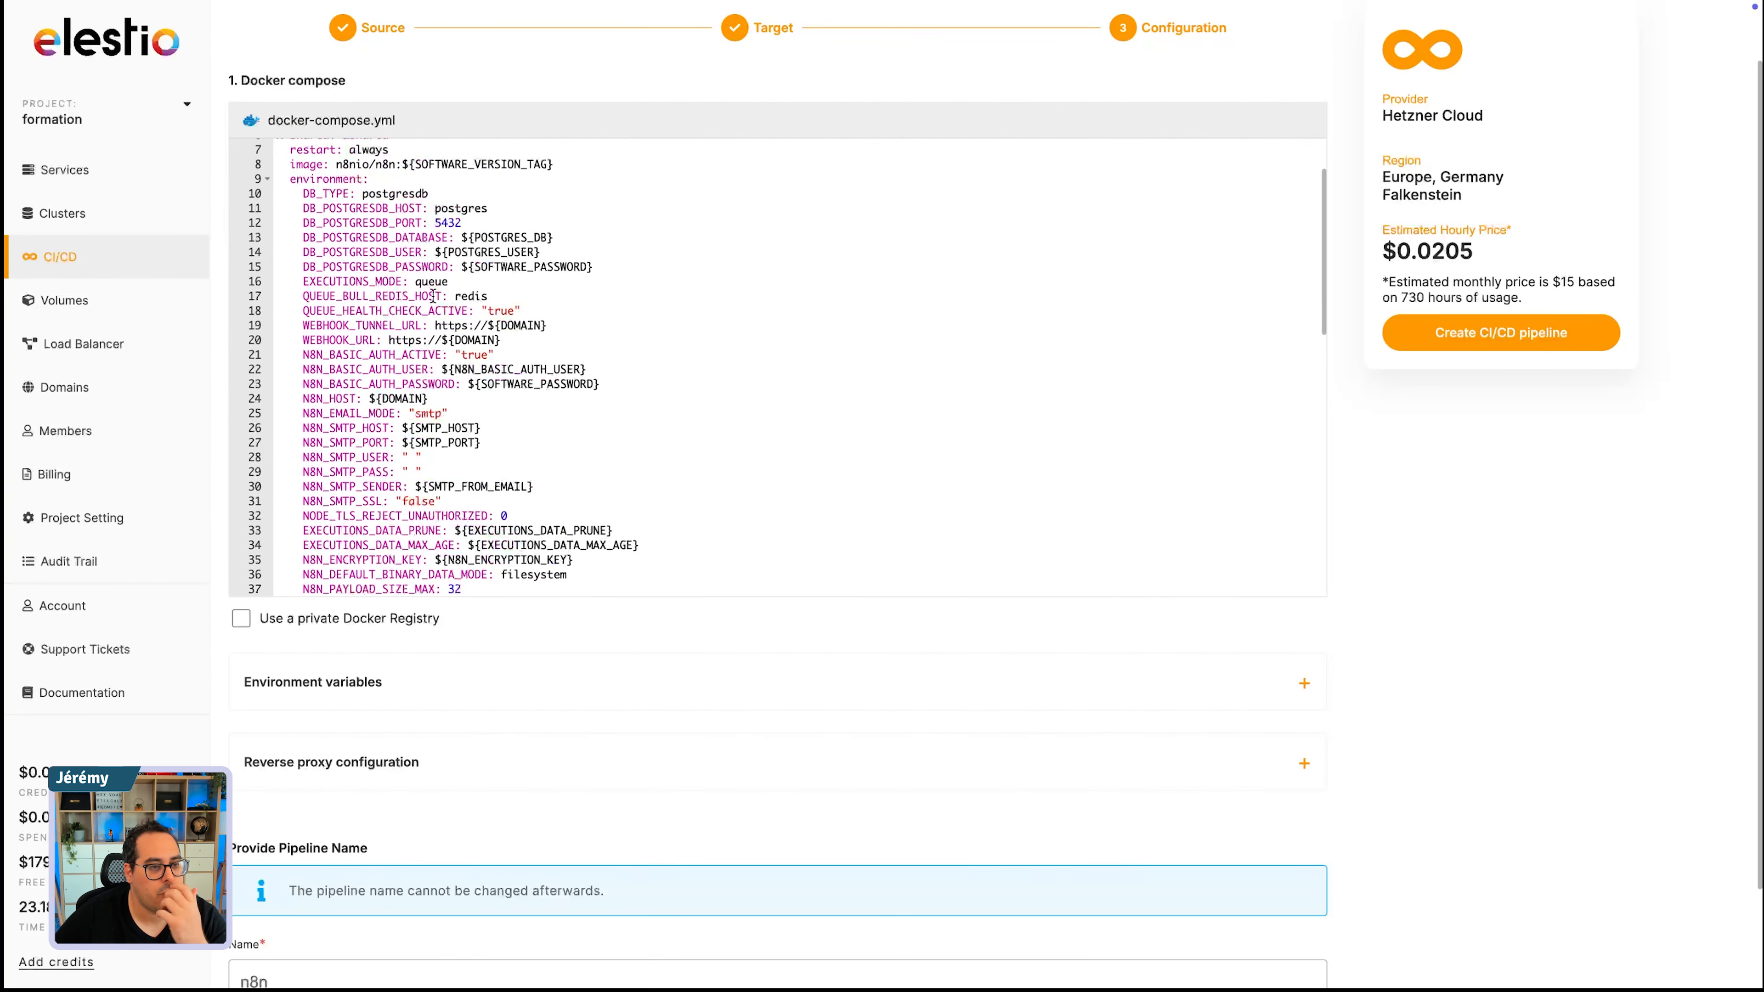
scroll(444, 368, up, 8)
scroll(446, 378, up, 1)
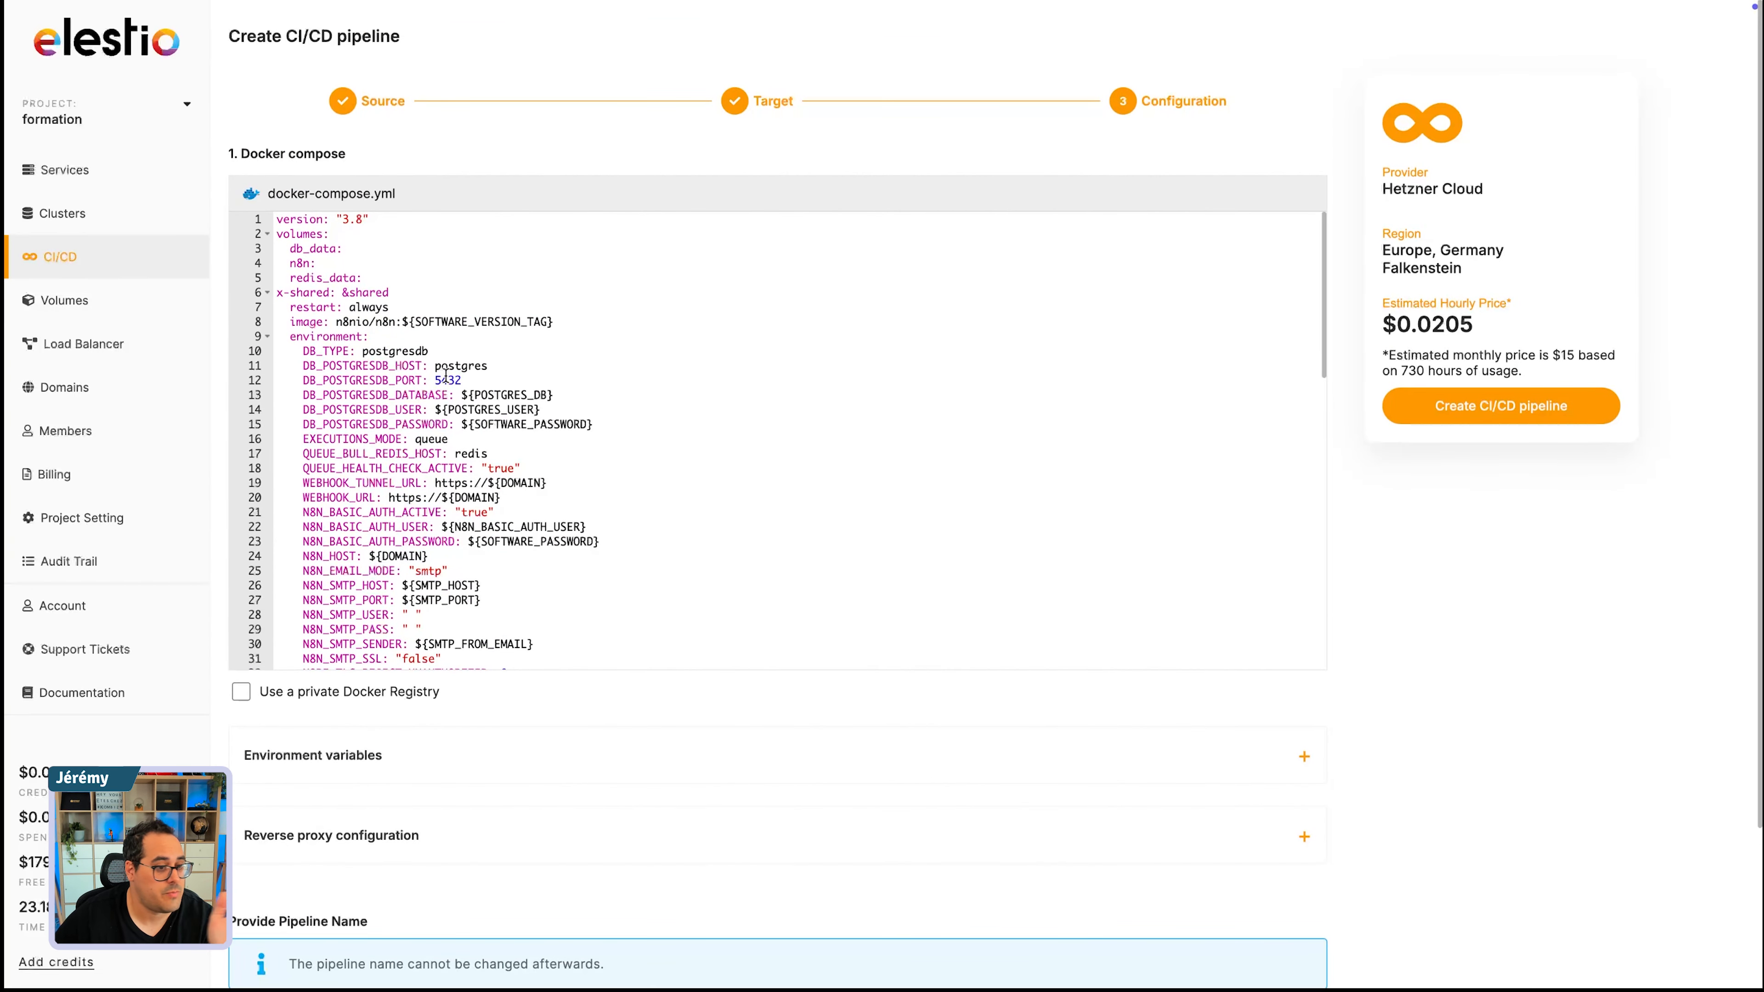
scroll(348, 377, down, 8)
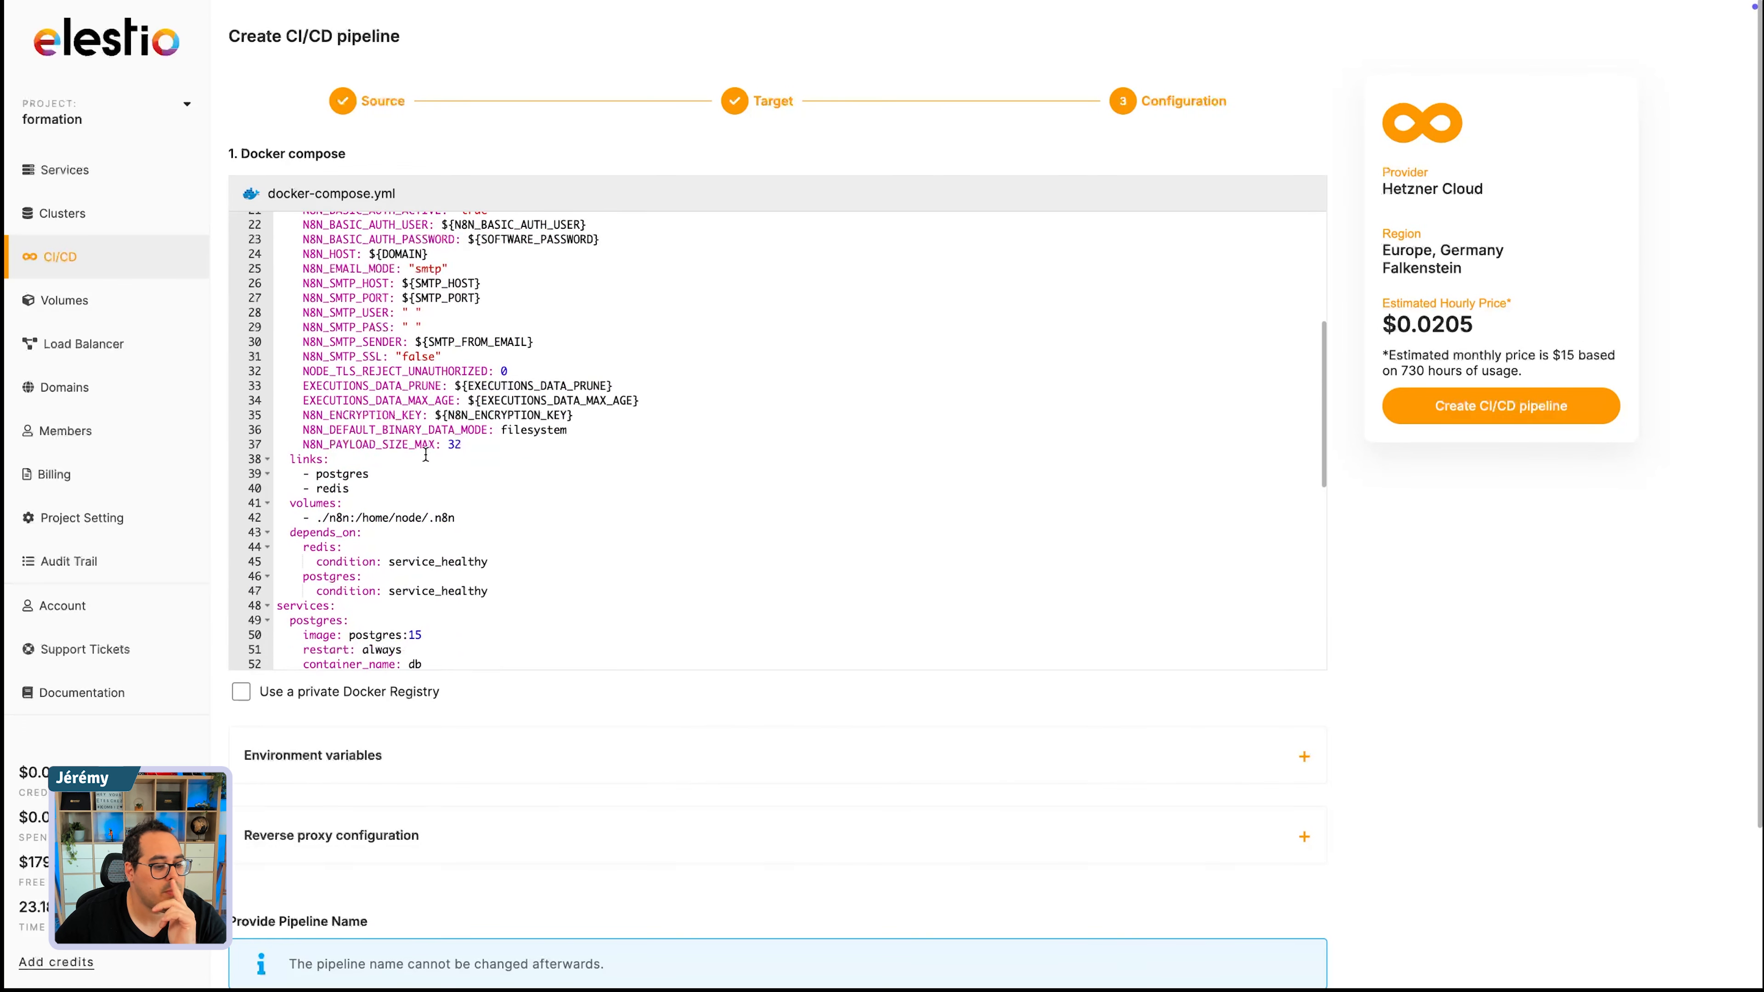
click(1305, 757)
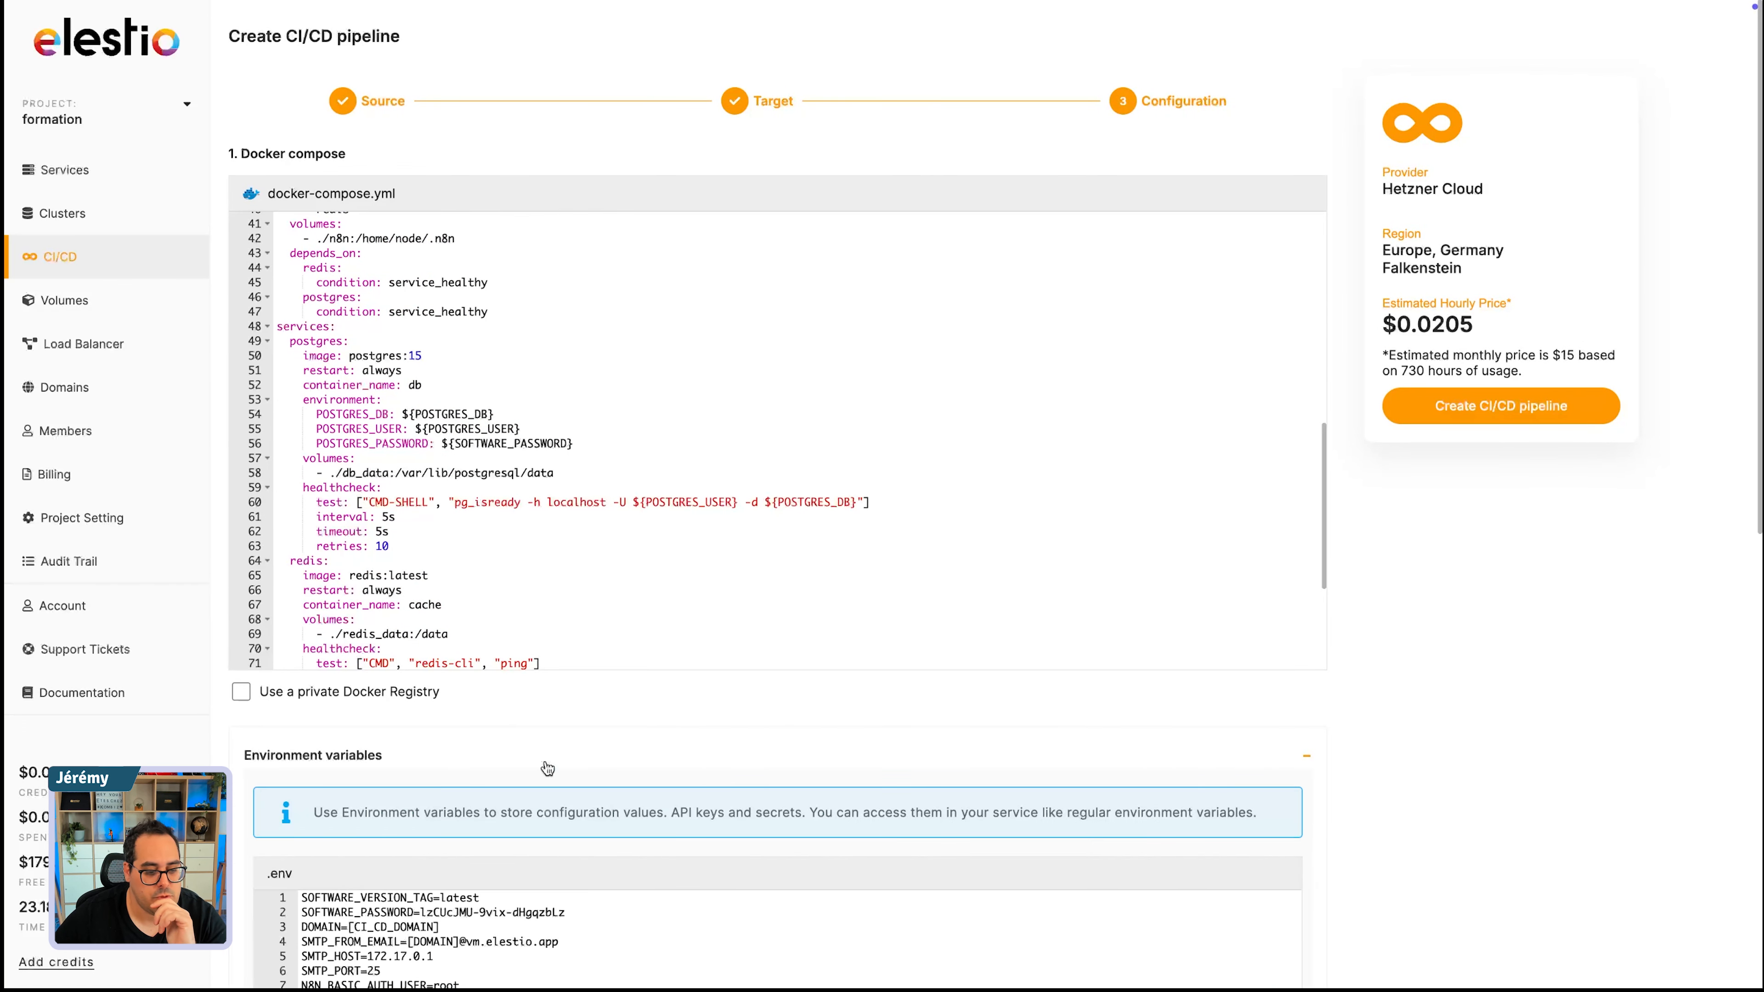
scroll(616, 676, down, 8)
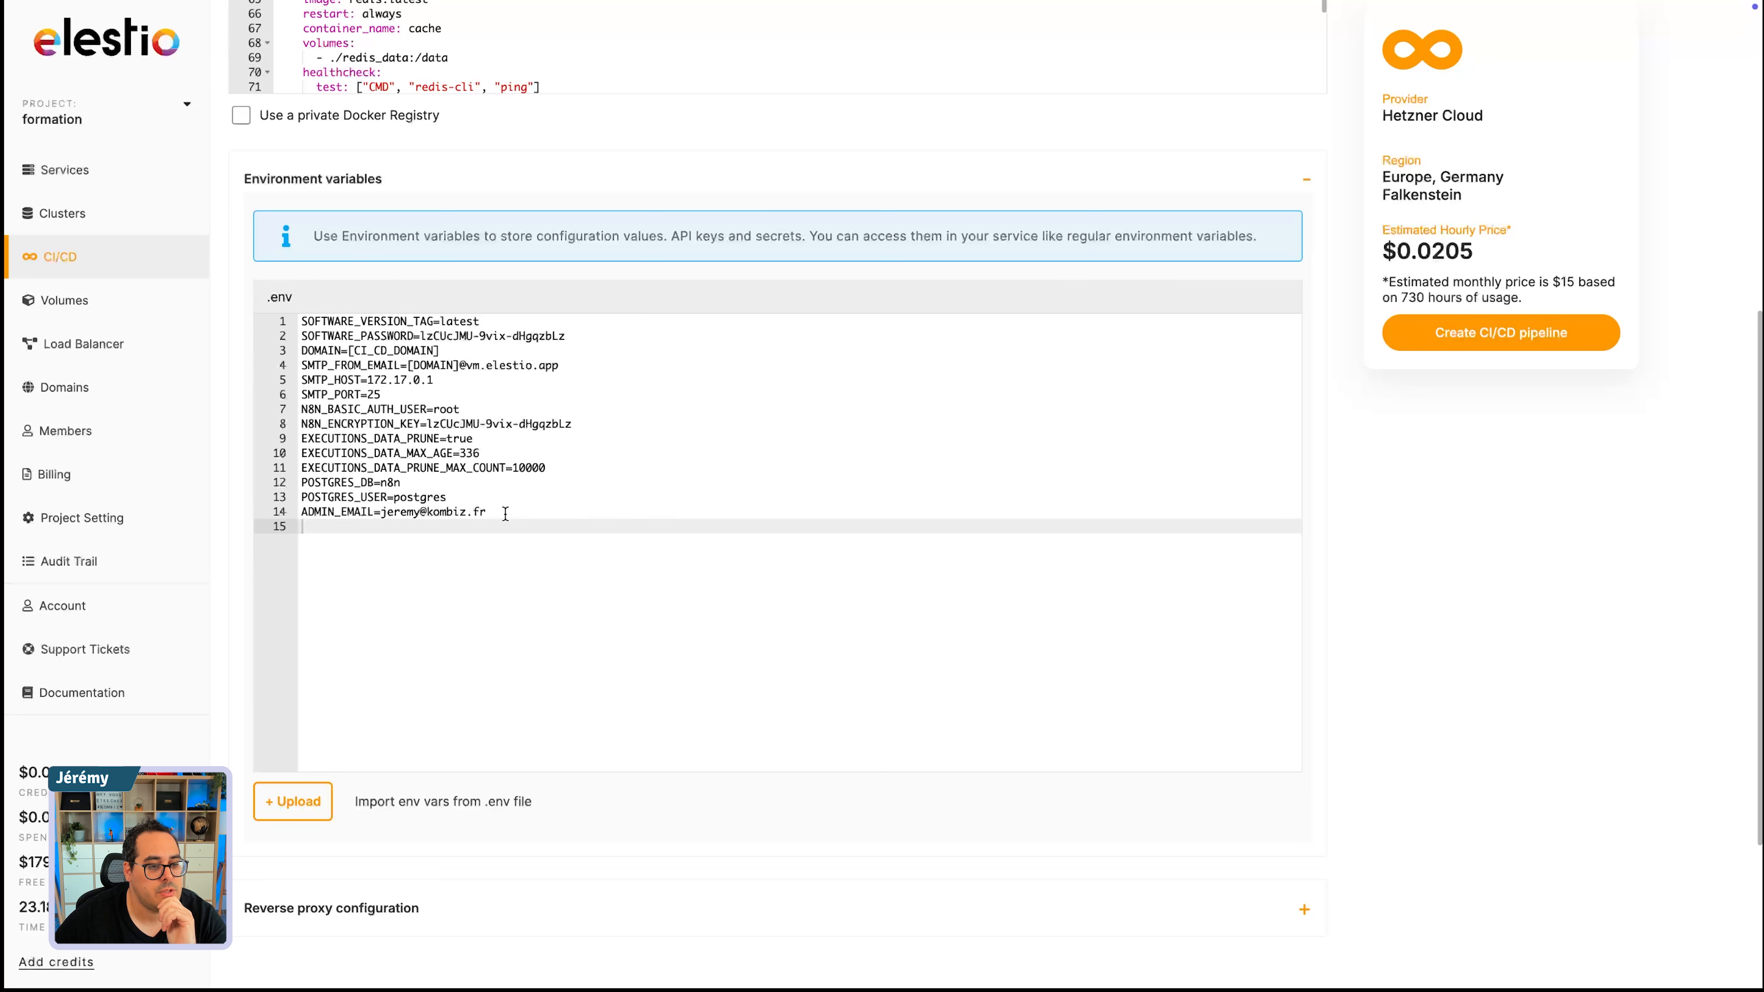
drag(487, 513, 383, 514)
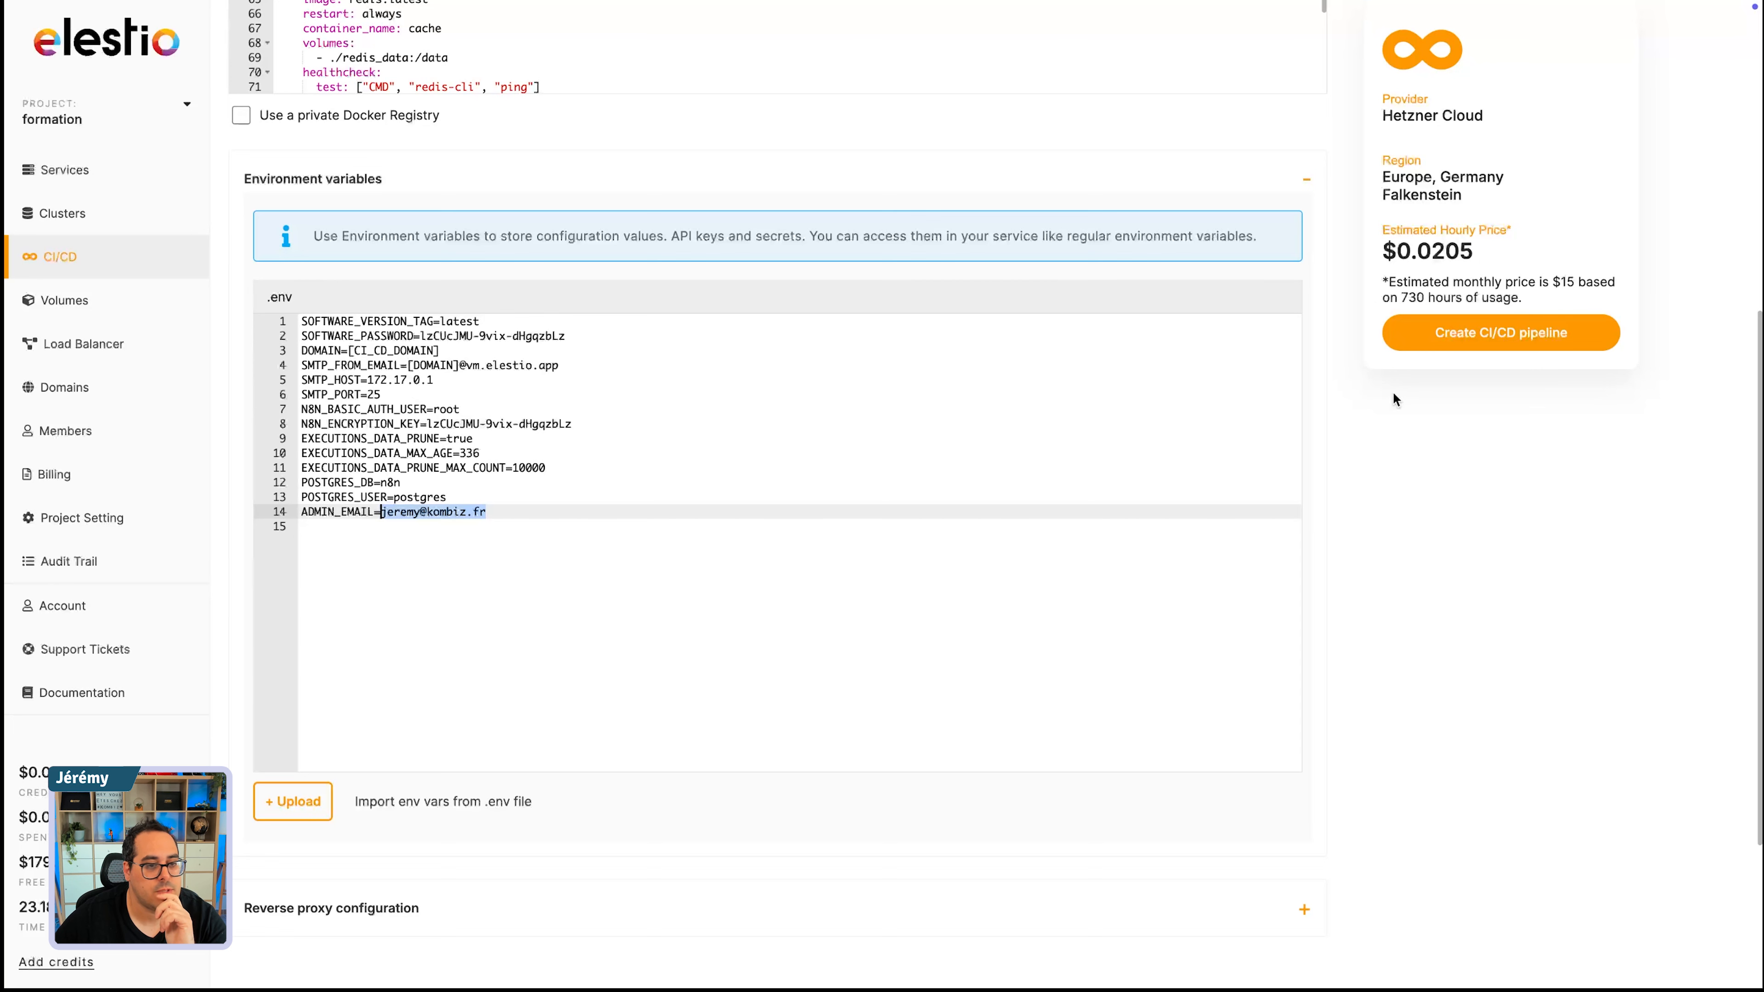
click(1294, 193)
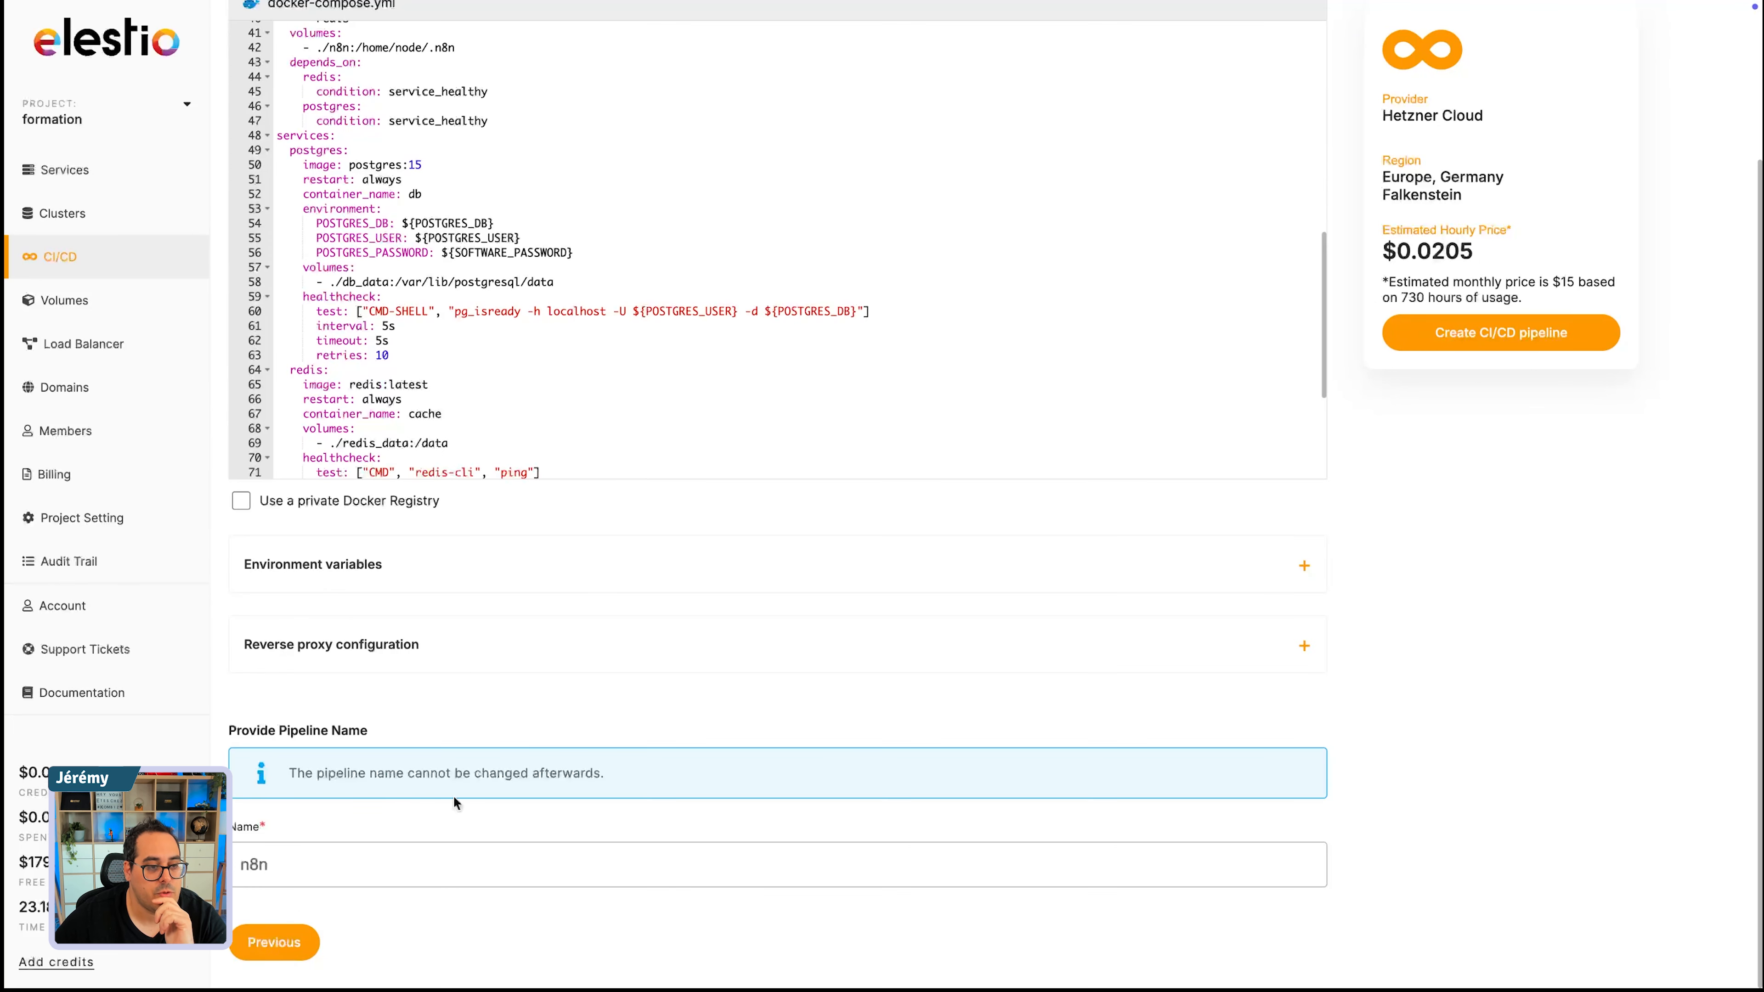
- Create the n8n CI/CD pipeline on the Hetzner target with the current configuration
scroll(453, 796, up, 3)
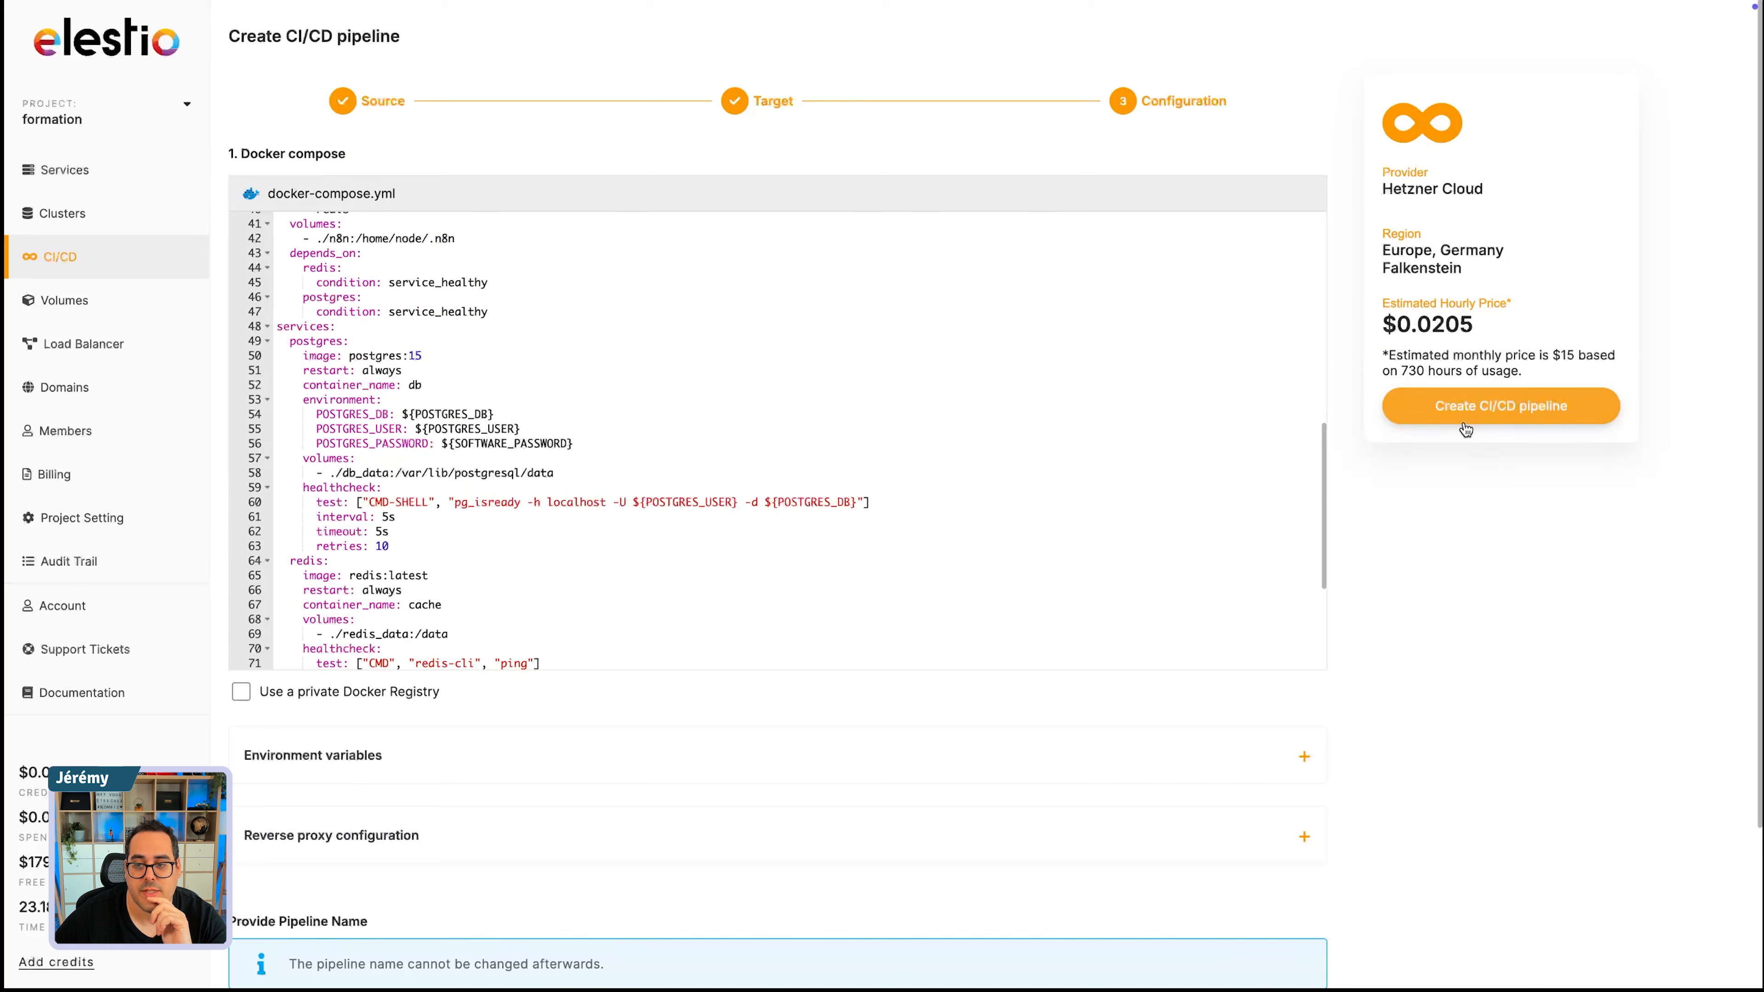
click(1475, 408)
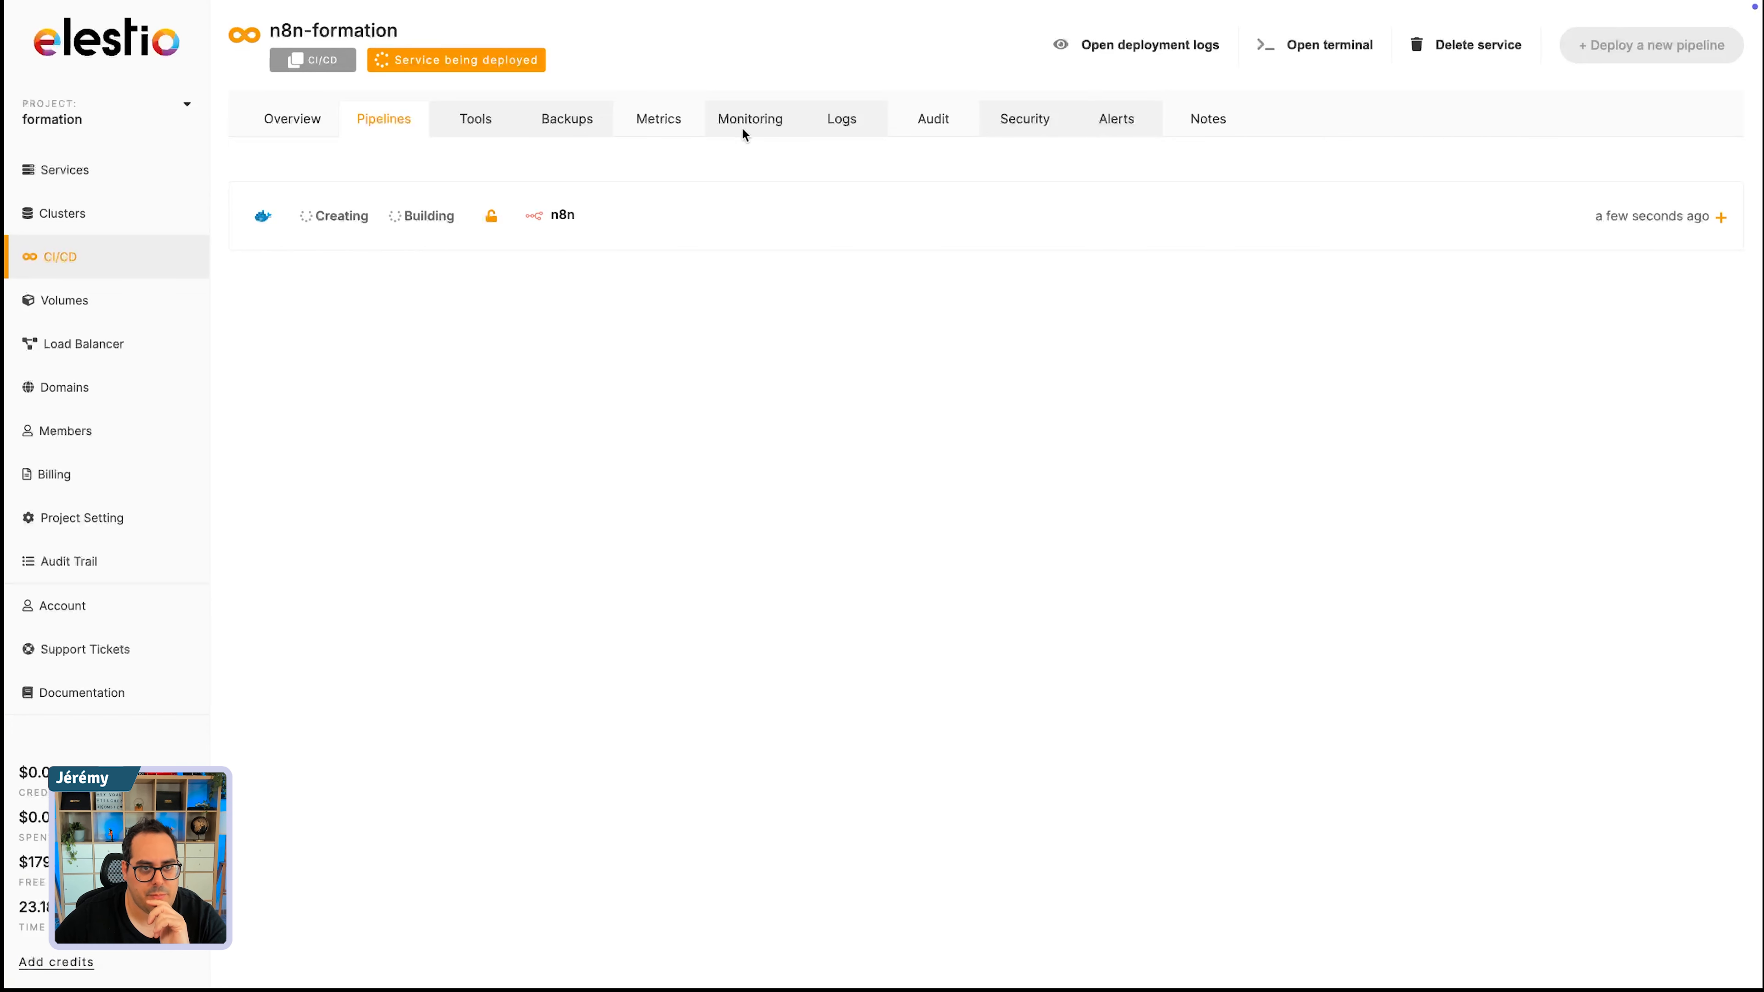
- Examine the n8n-formation service's overview details, pipeline list and CPU and memory metrics
click(284, 124)
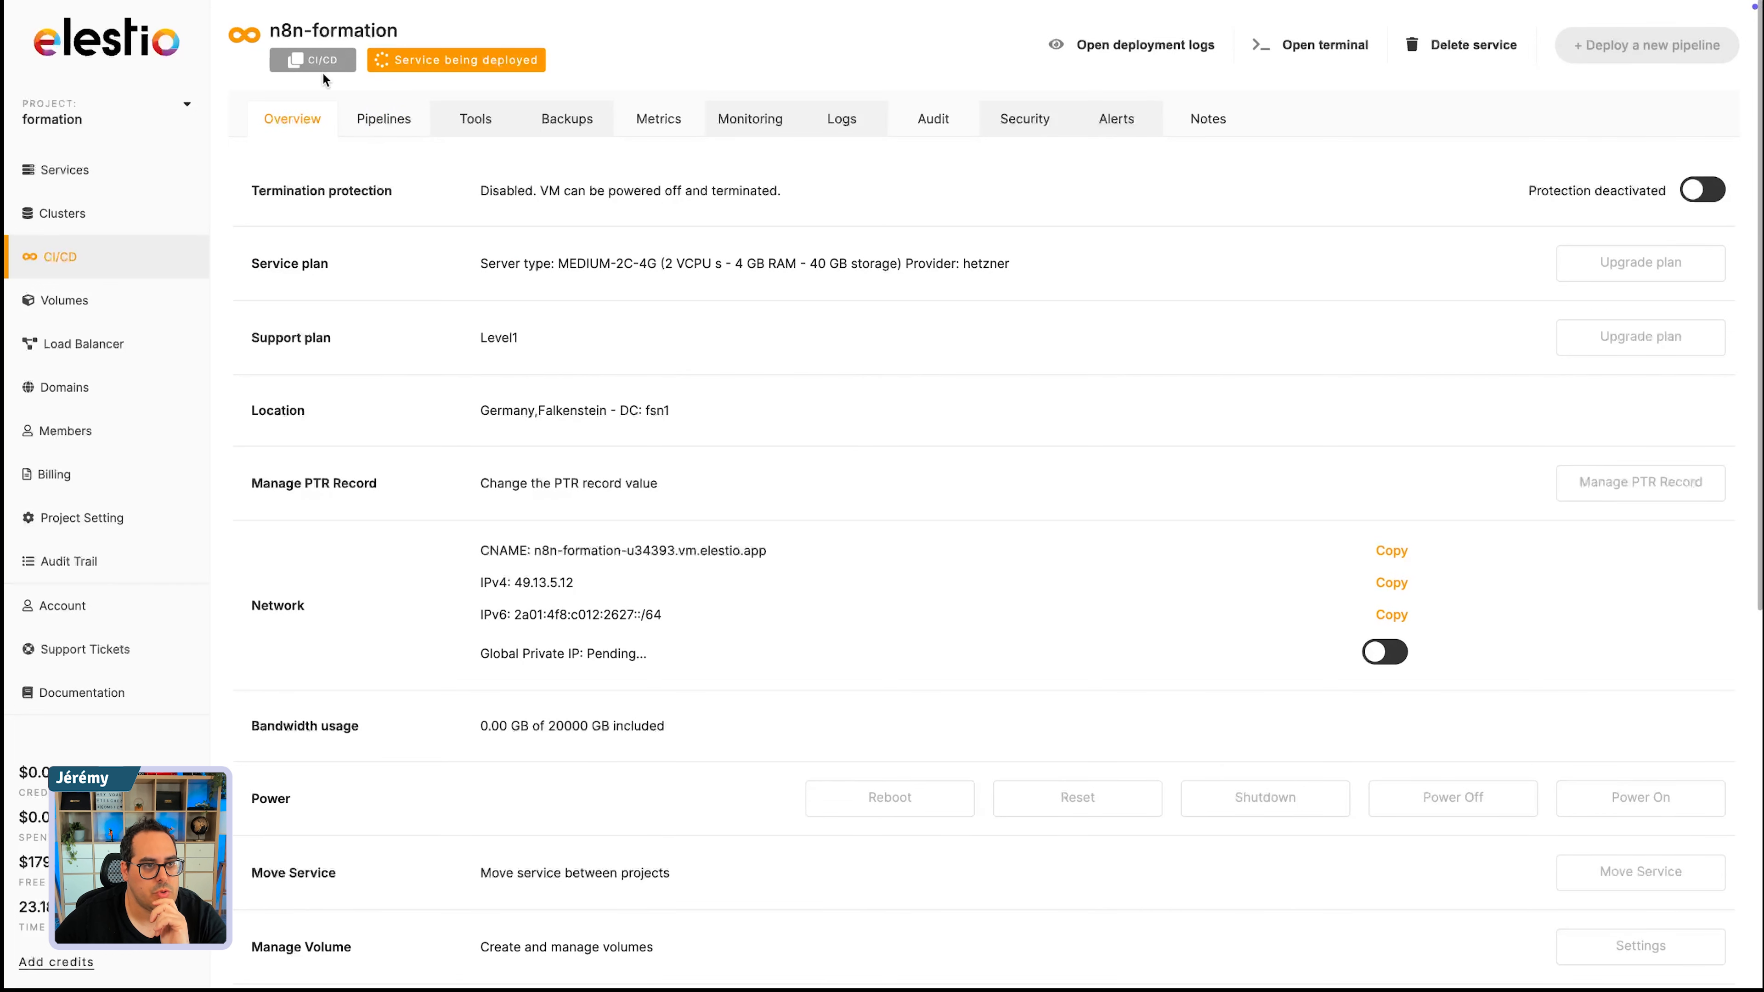
scroll(670, 695, down, 5)
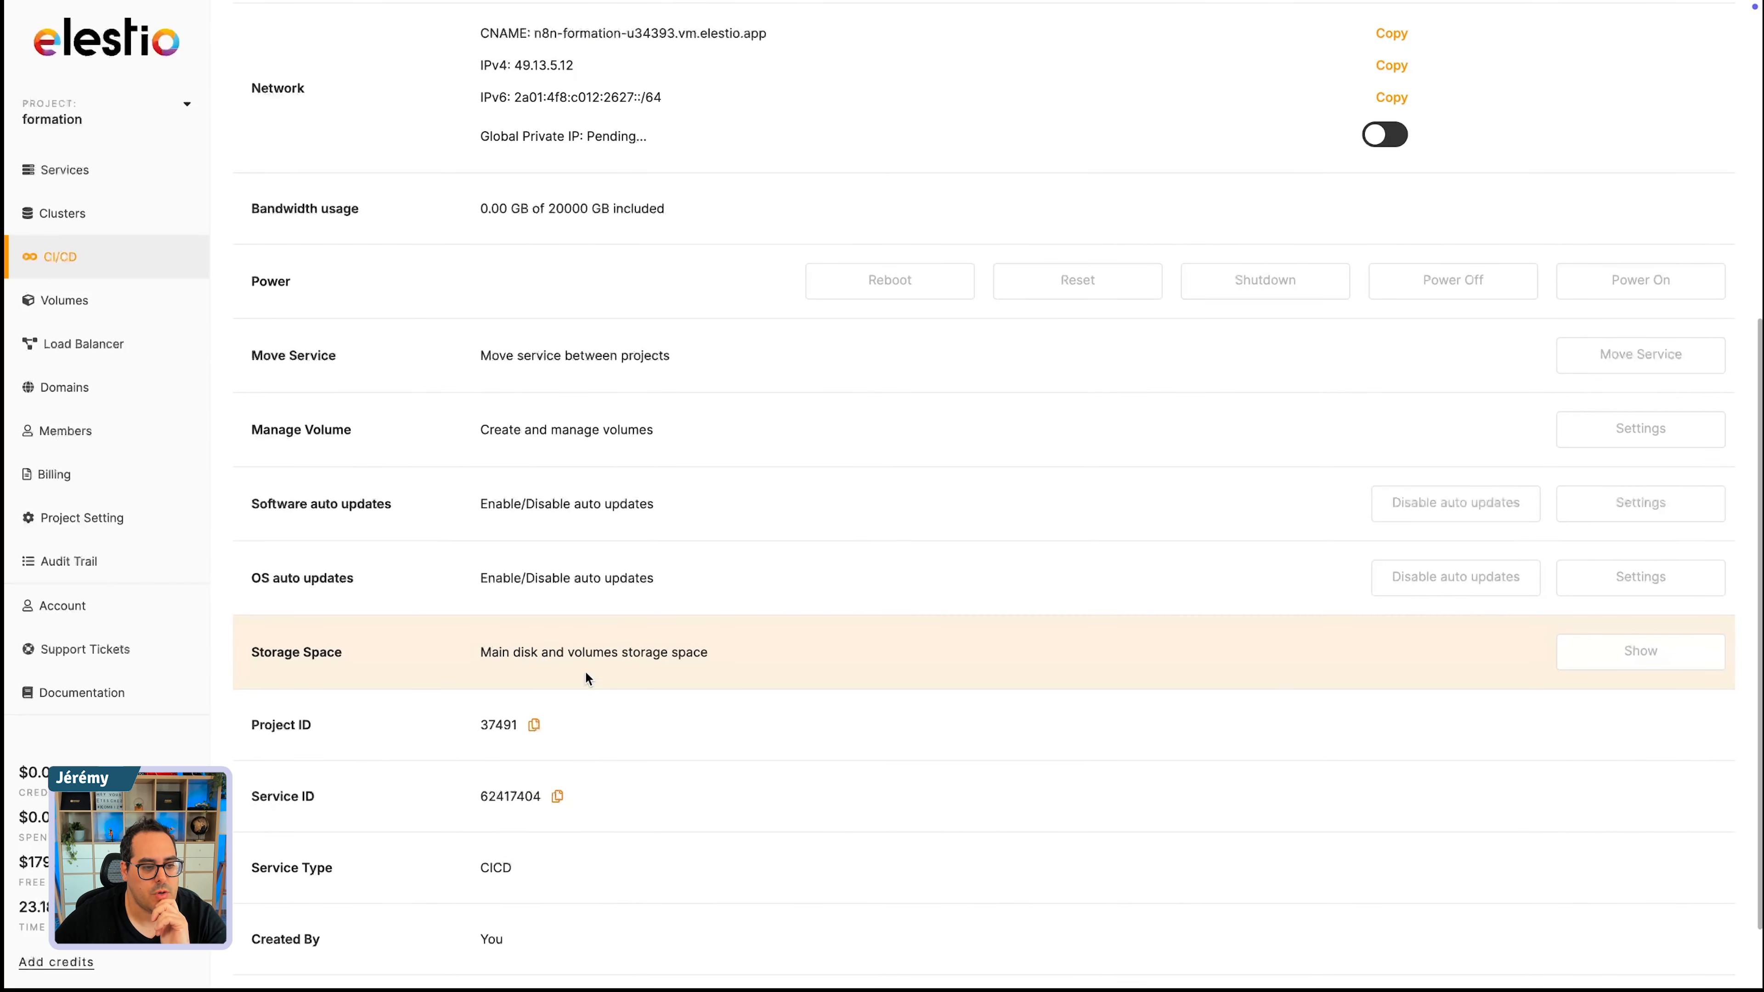
scroll(369, 590, down, 1)
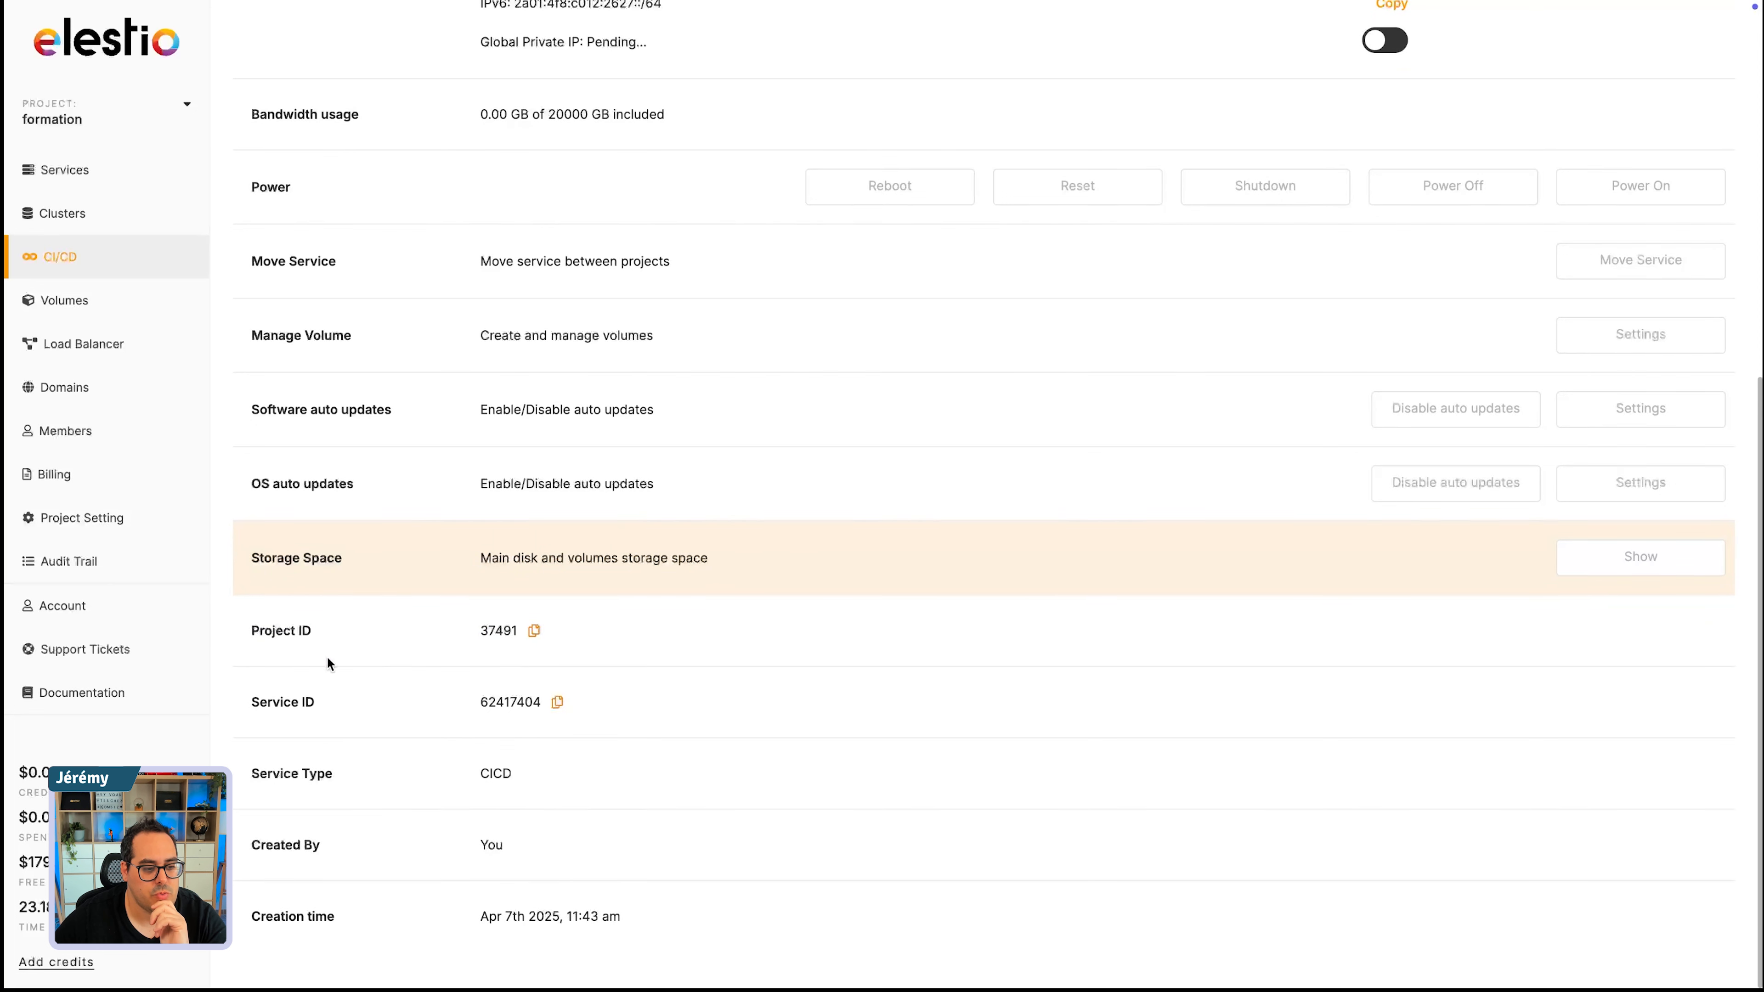
scroll(403, 436, up, 1)
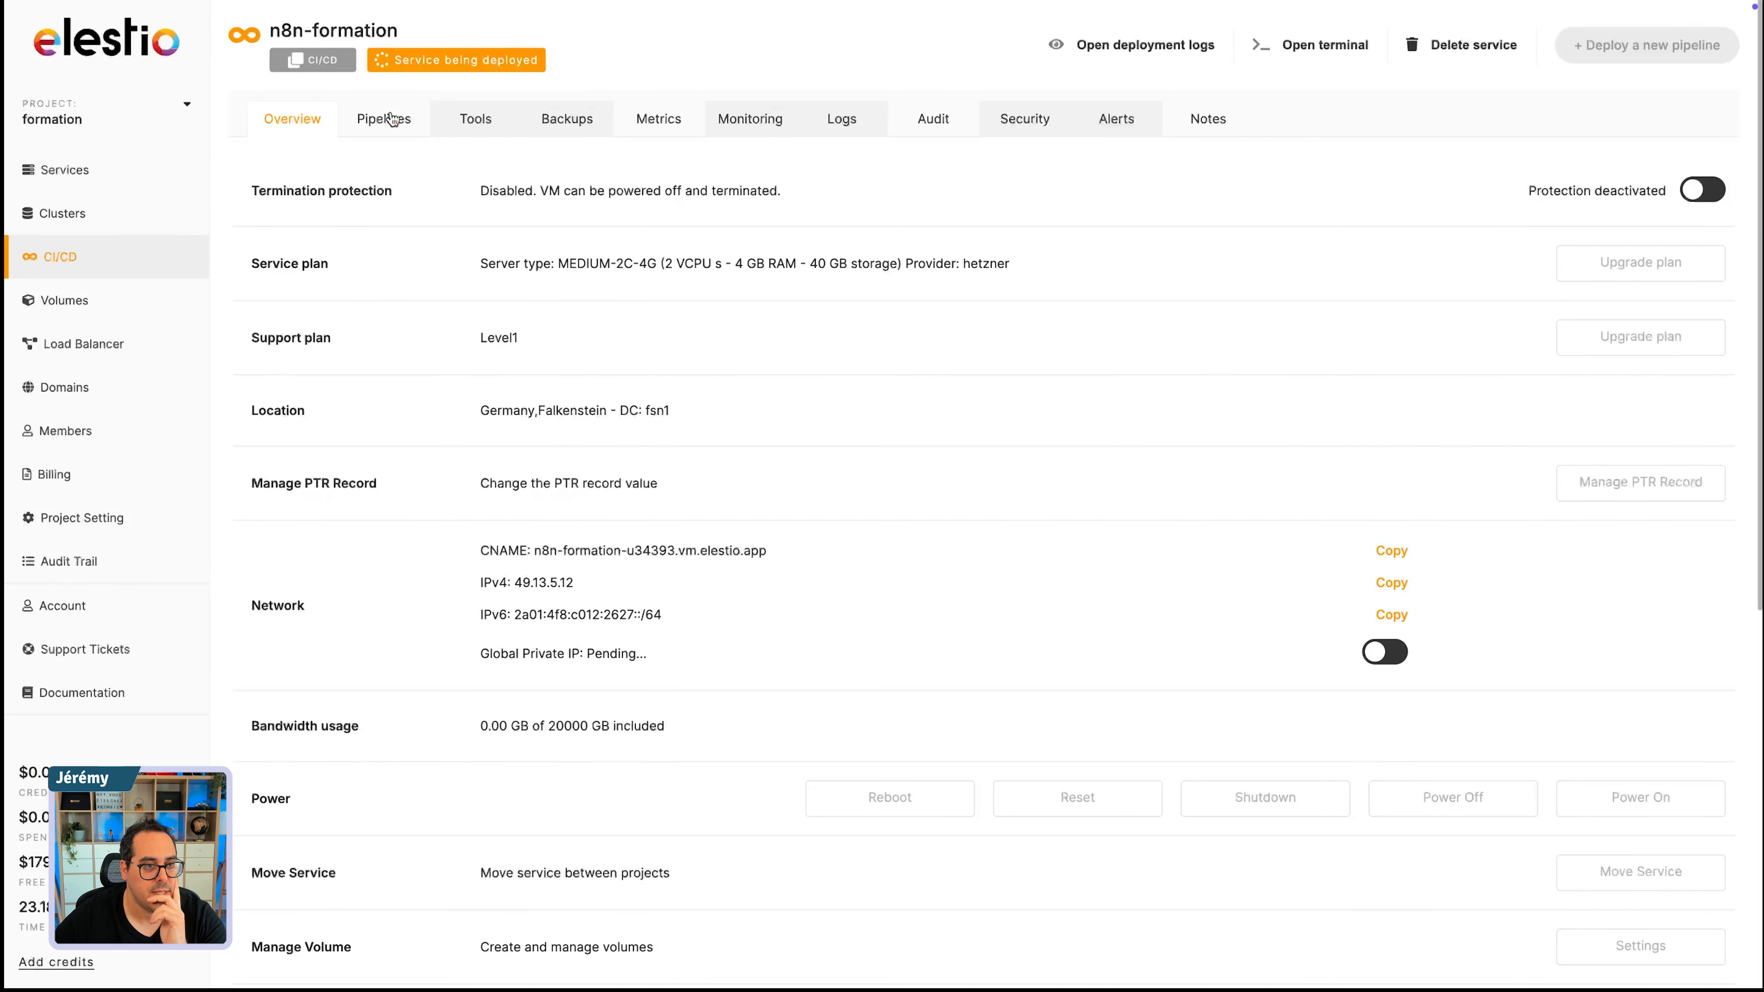
click(373, 119)
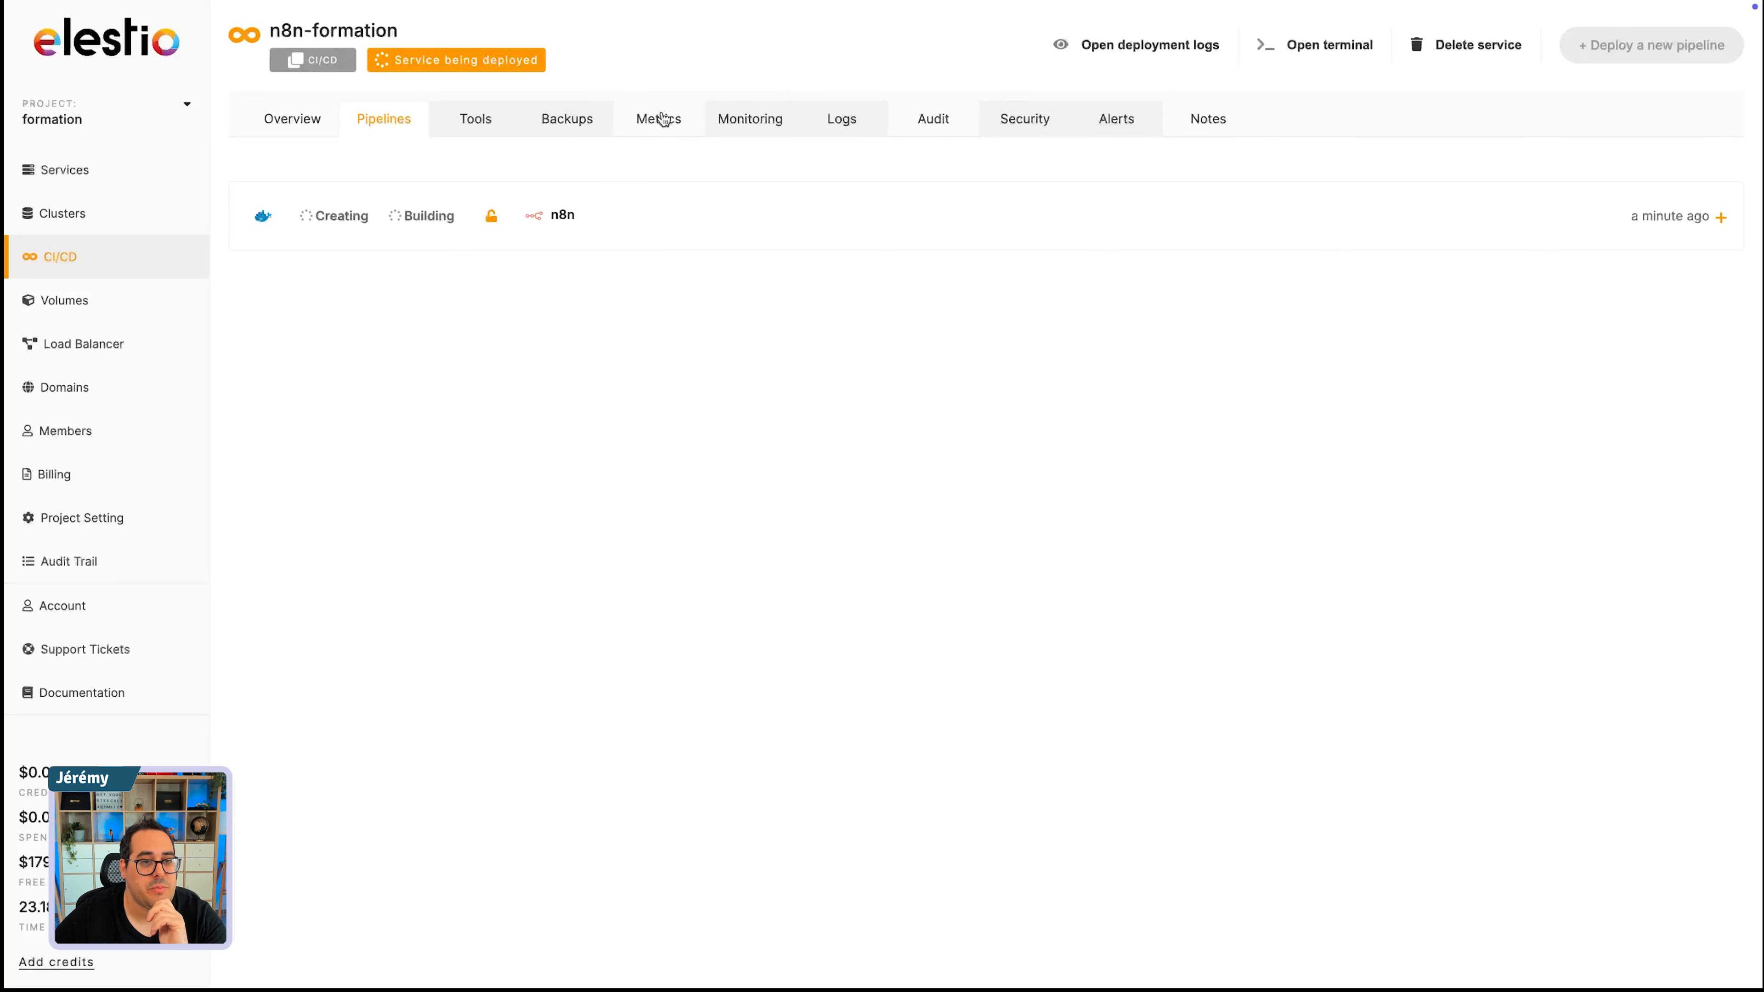
click(662, 129)
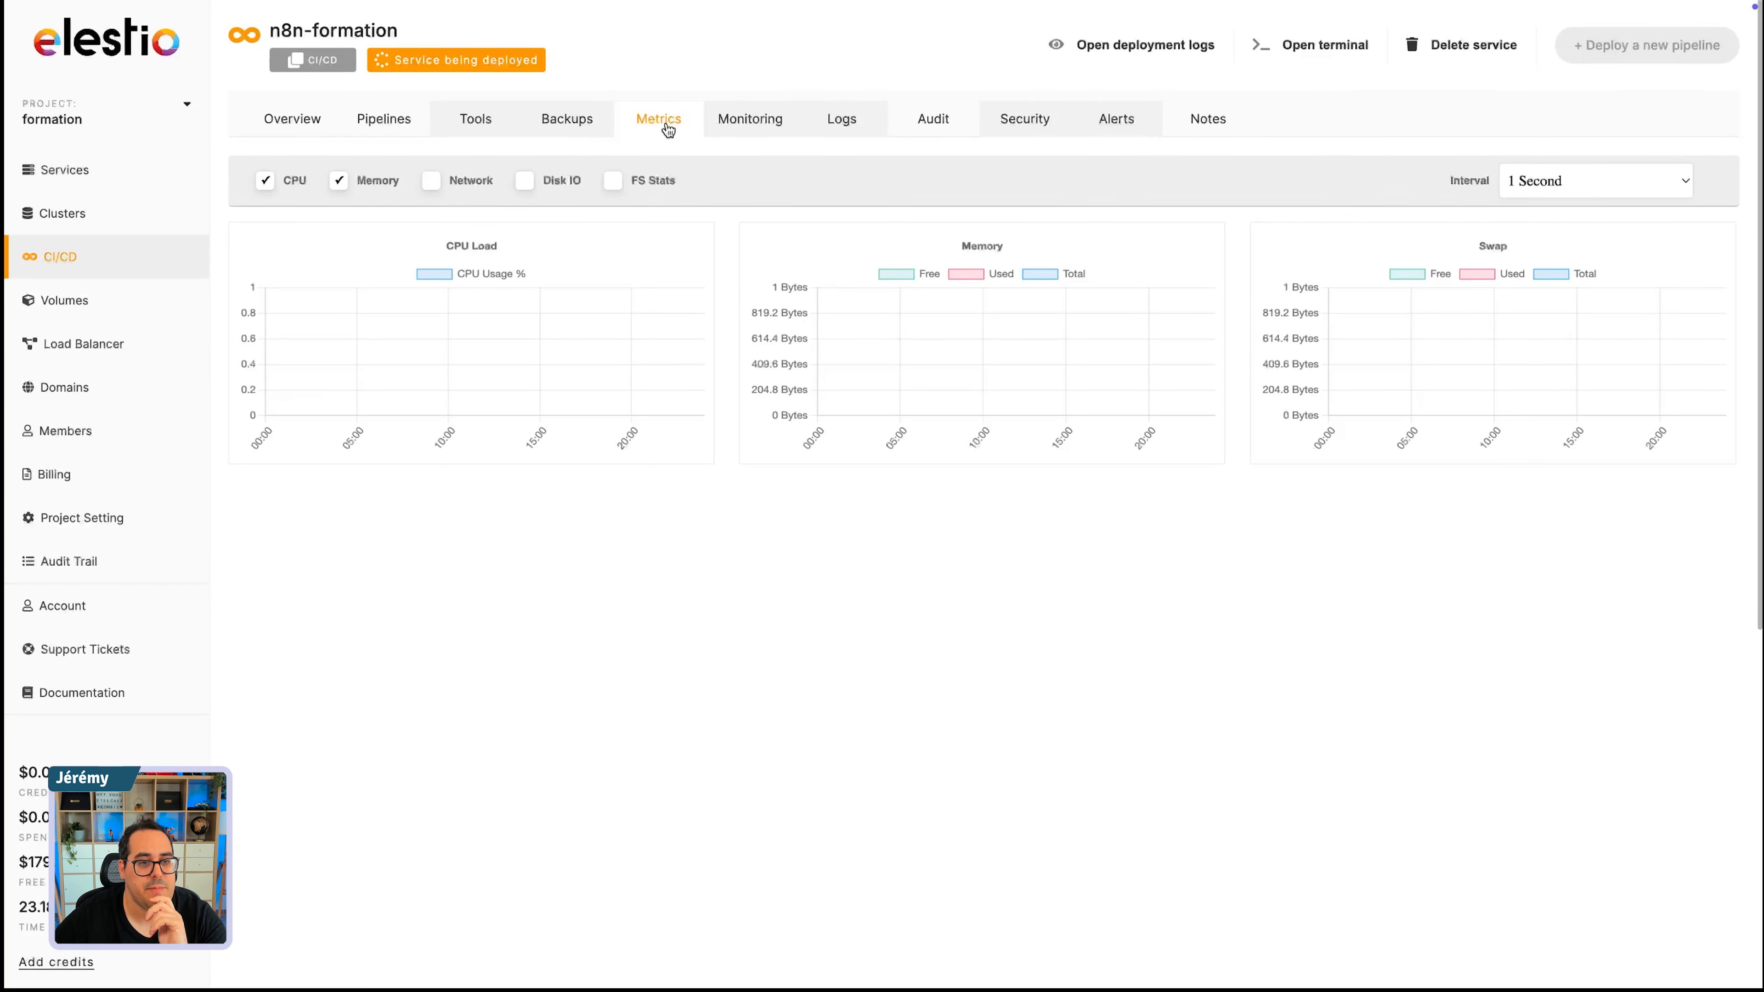
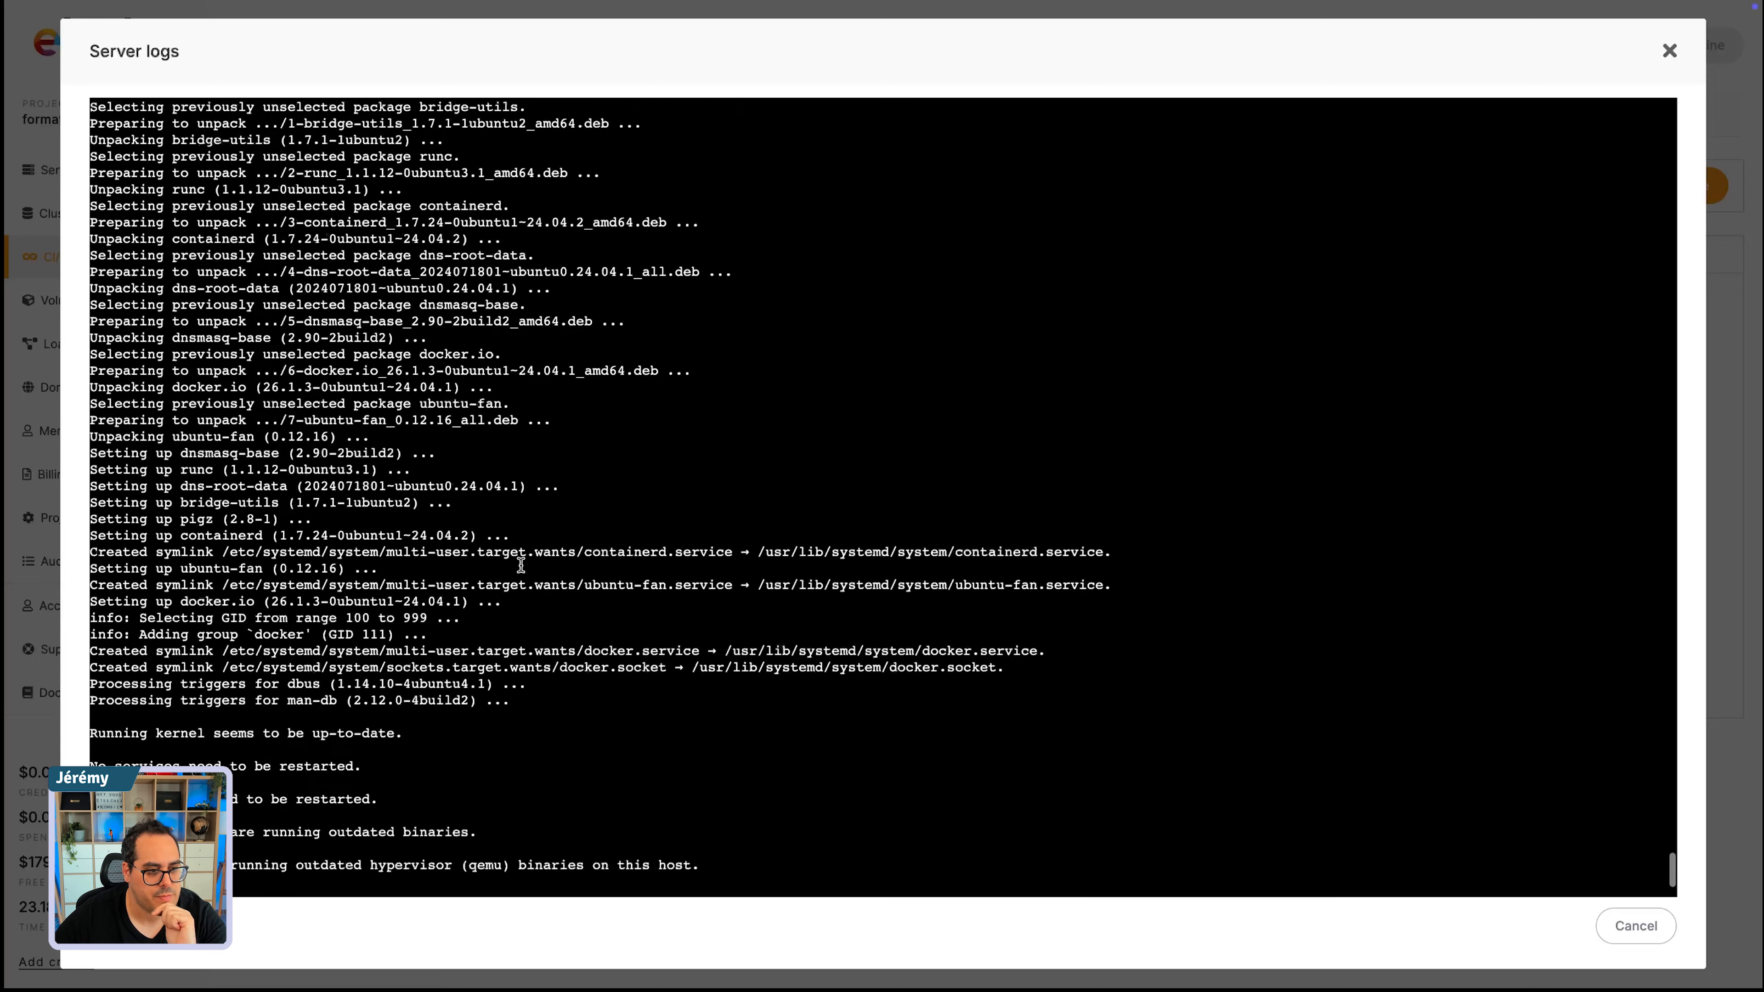
- Close the deployment logs, dismiss the password-saving prompt and close the n8n-formation server's terminal session
click(1666, 51)
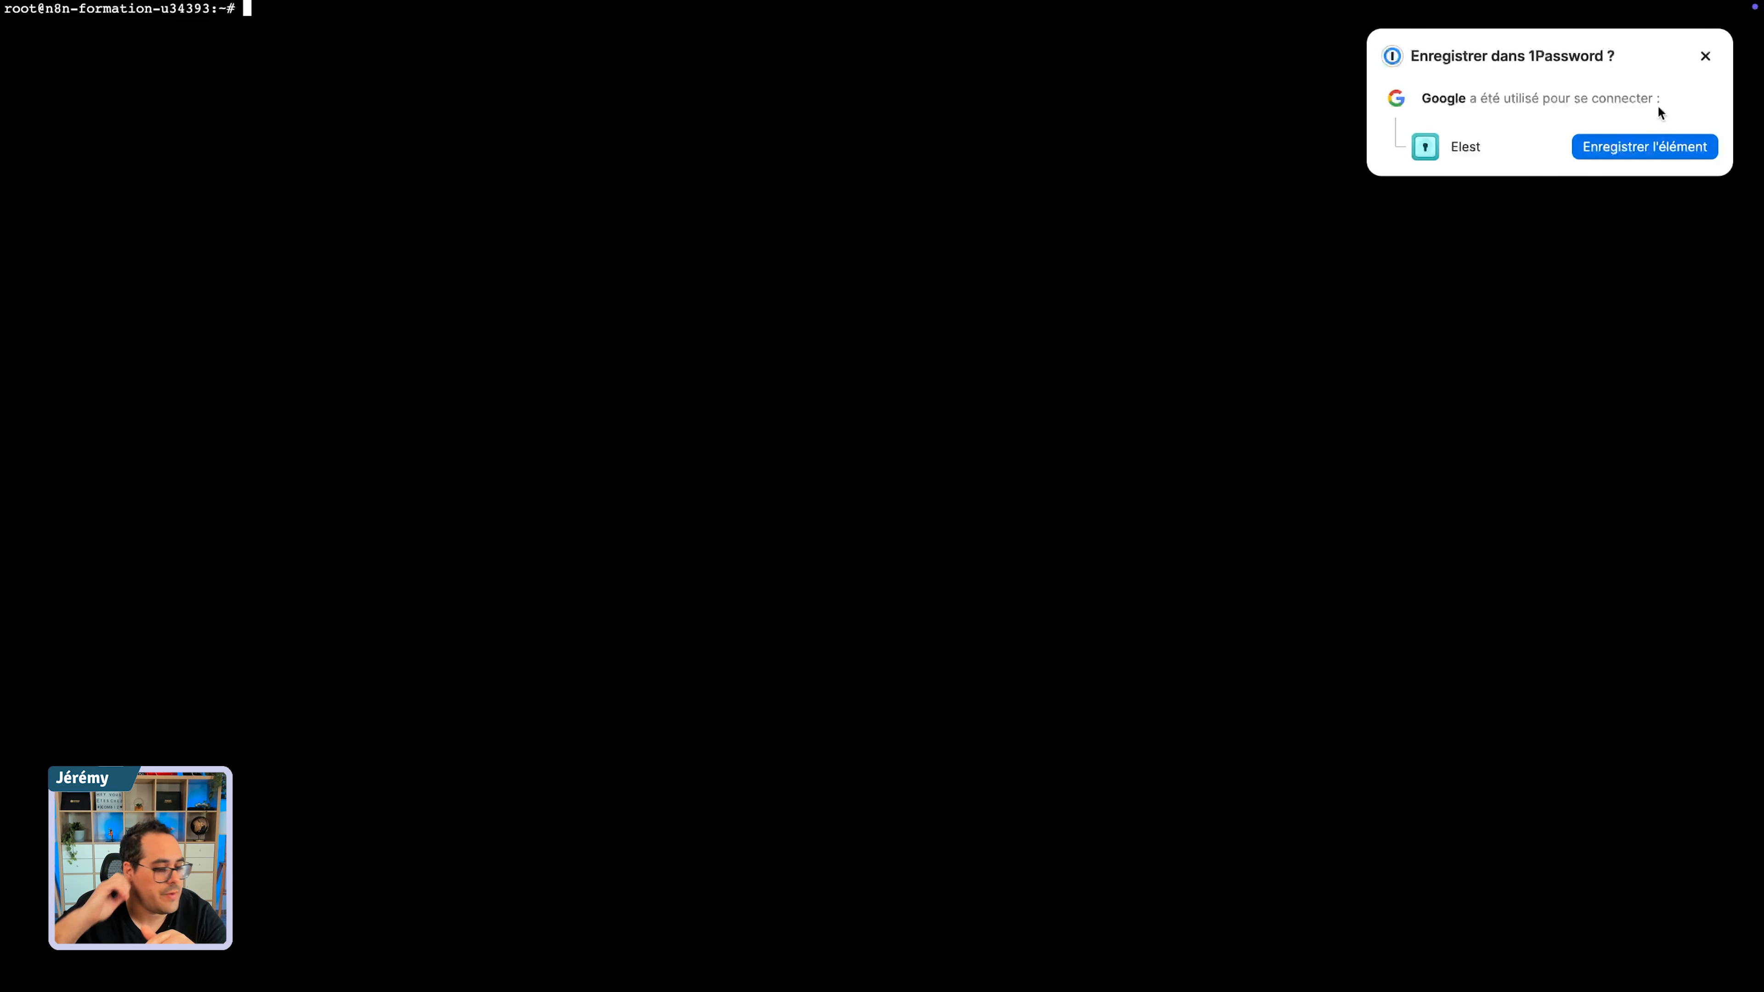
click(1705, 56)
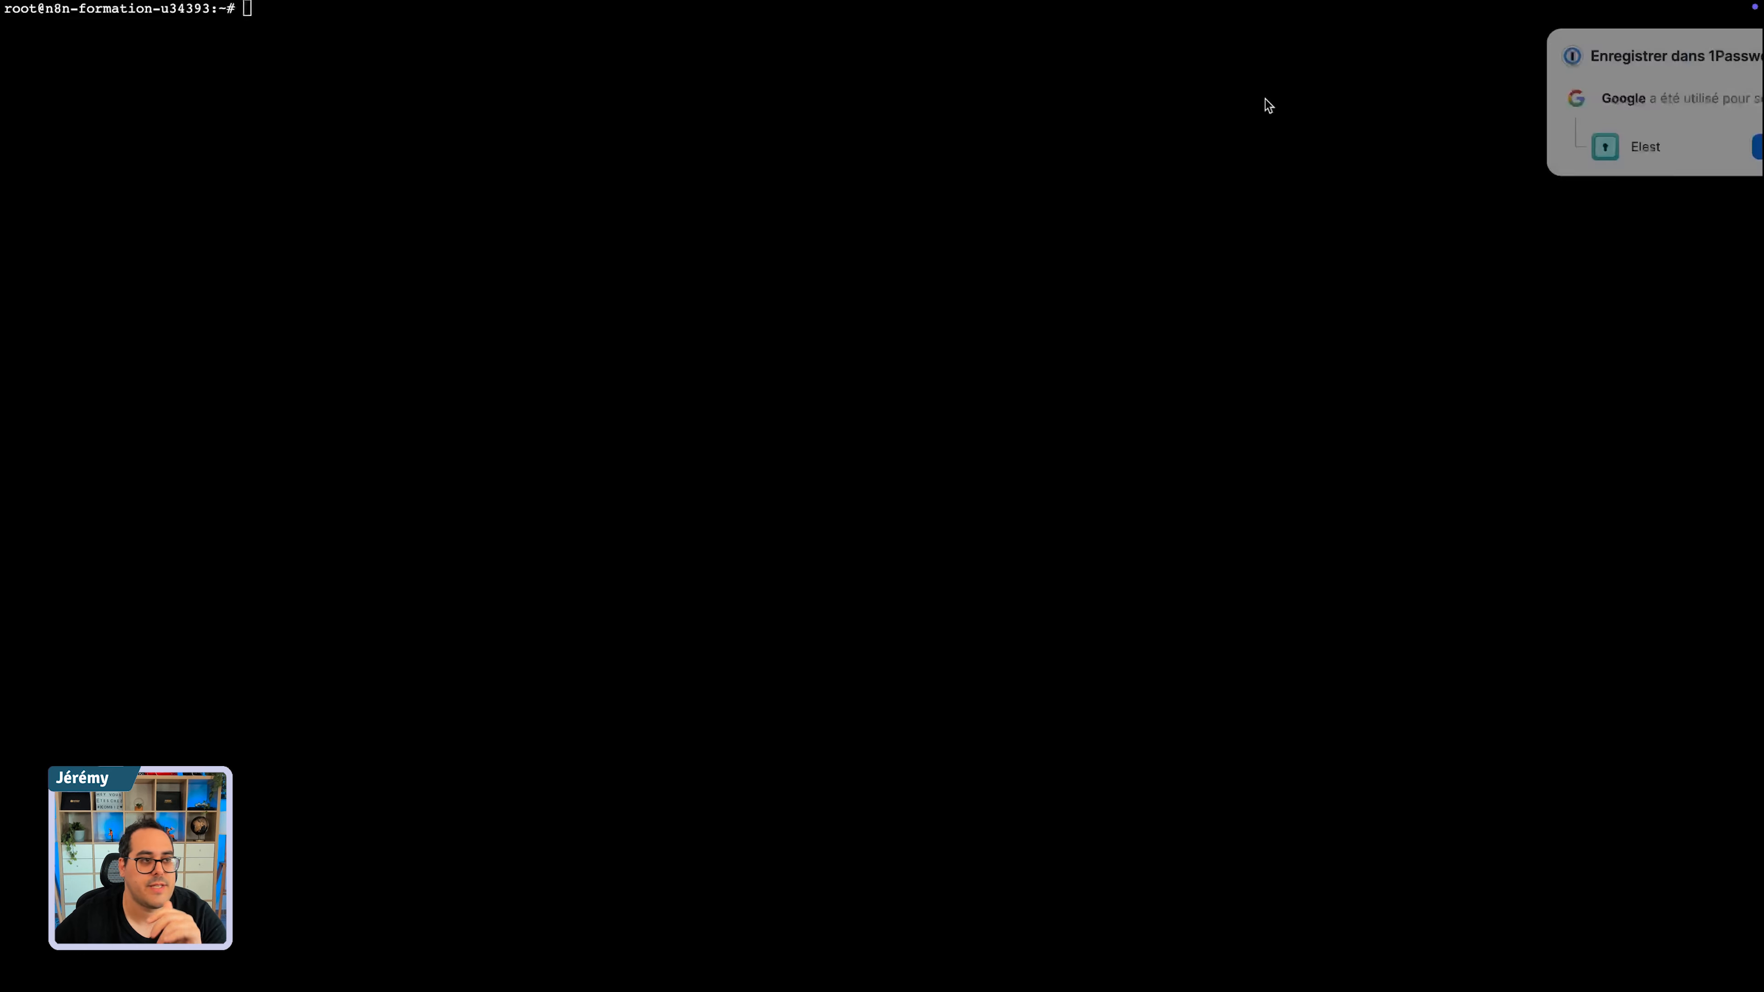
mouse_move(4, 99)
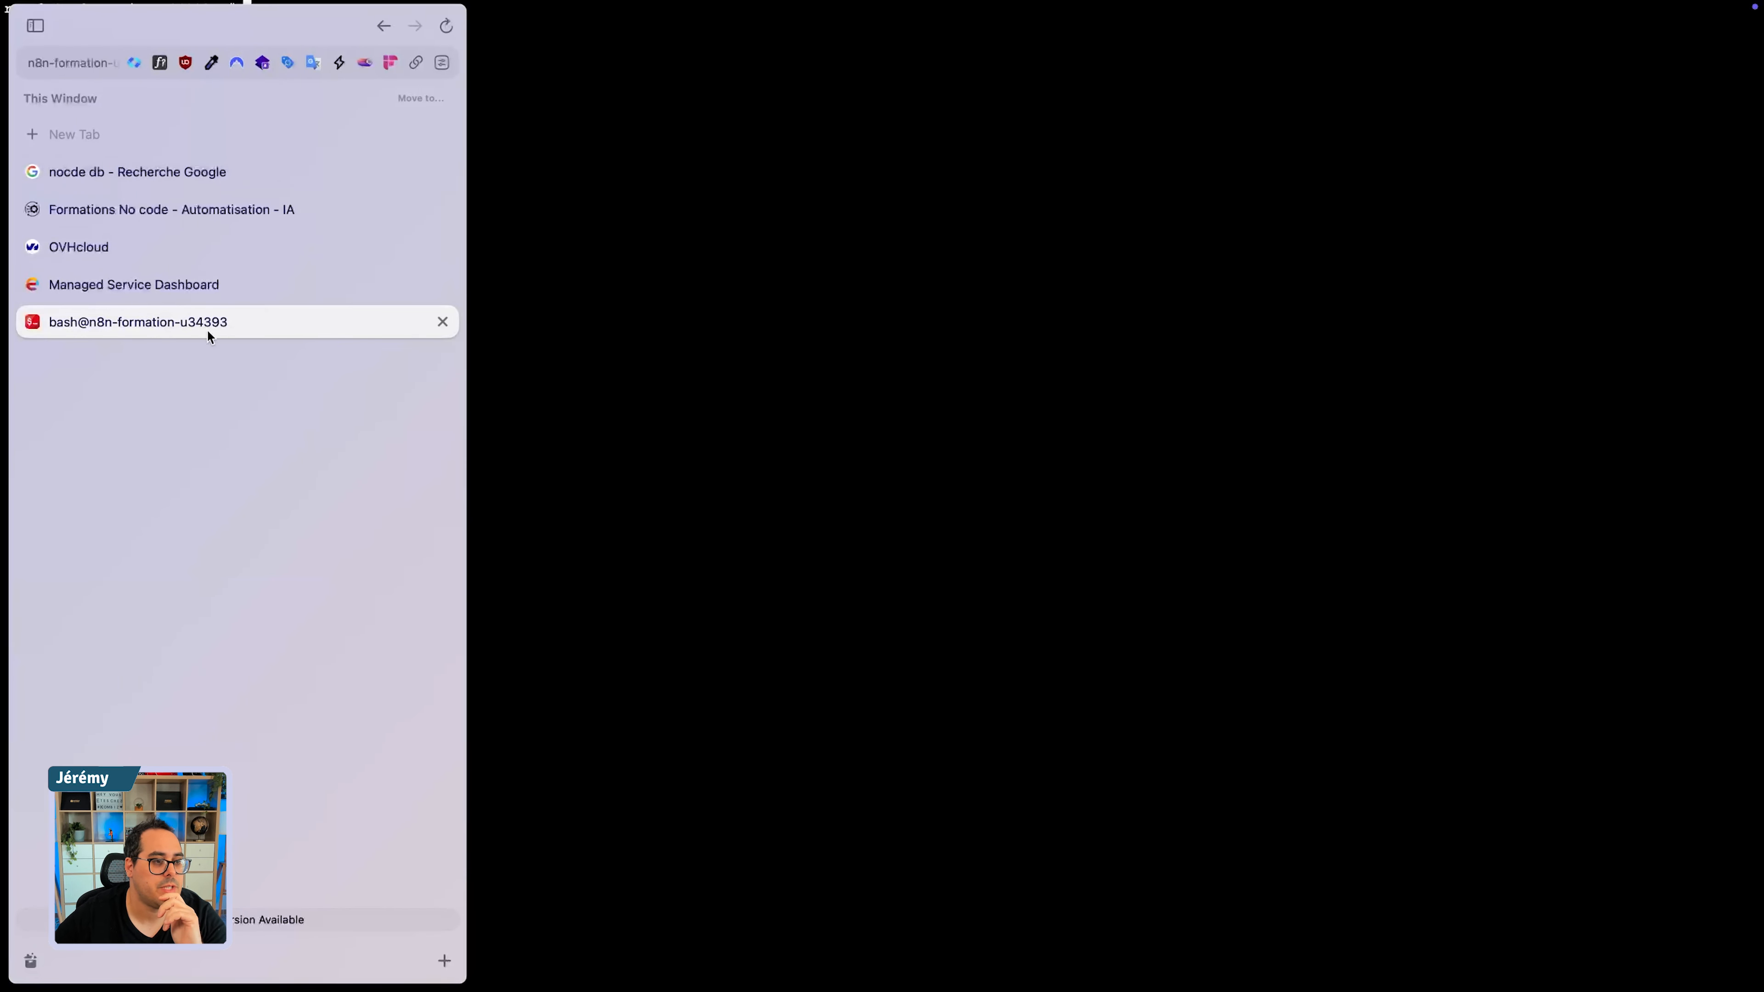
click(437, 323)
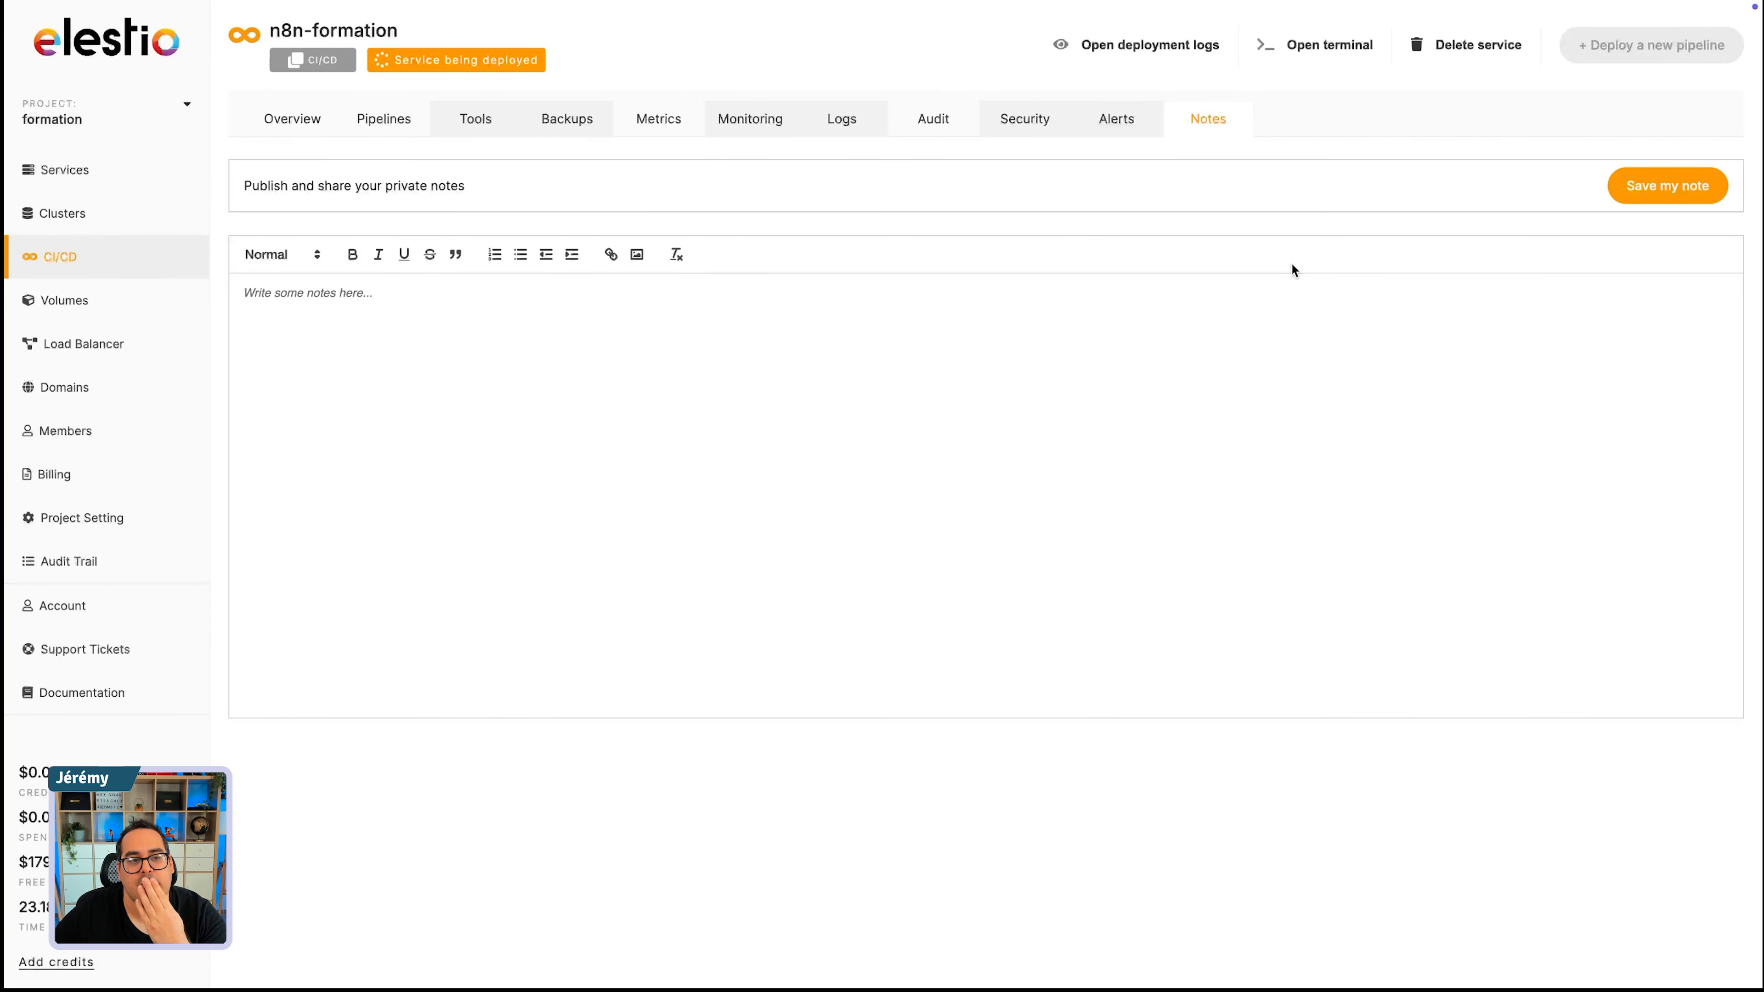
- Check the n8n-formation service's overview and pipeline list, and examine the n8n pipeline's details and available tools
click(383, 121)
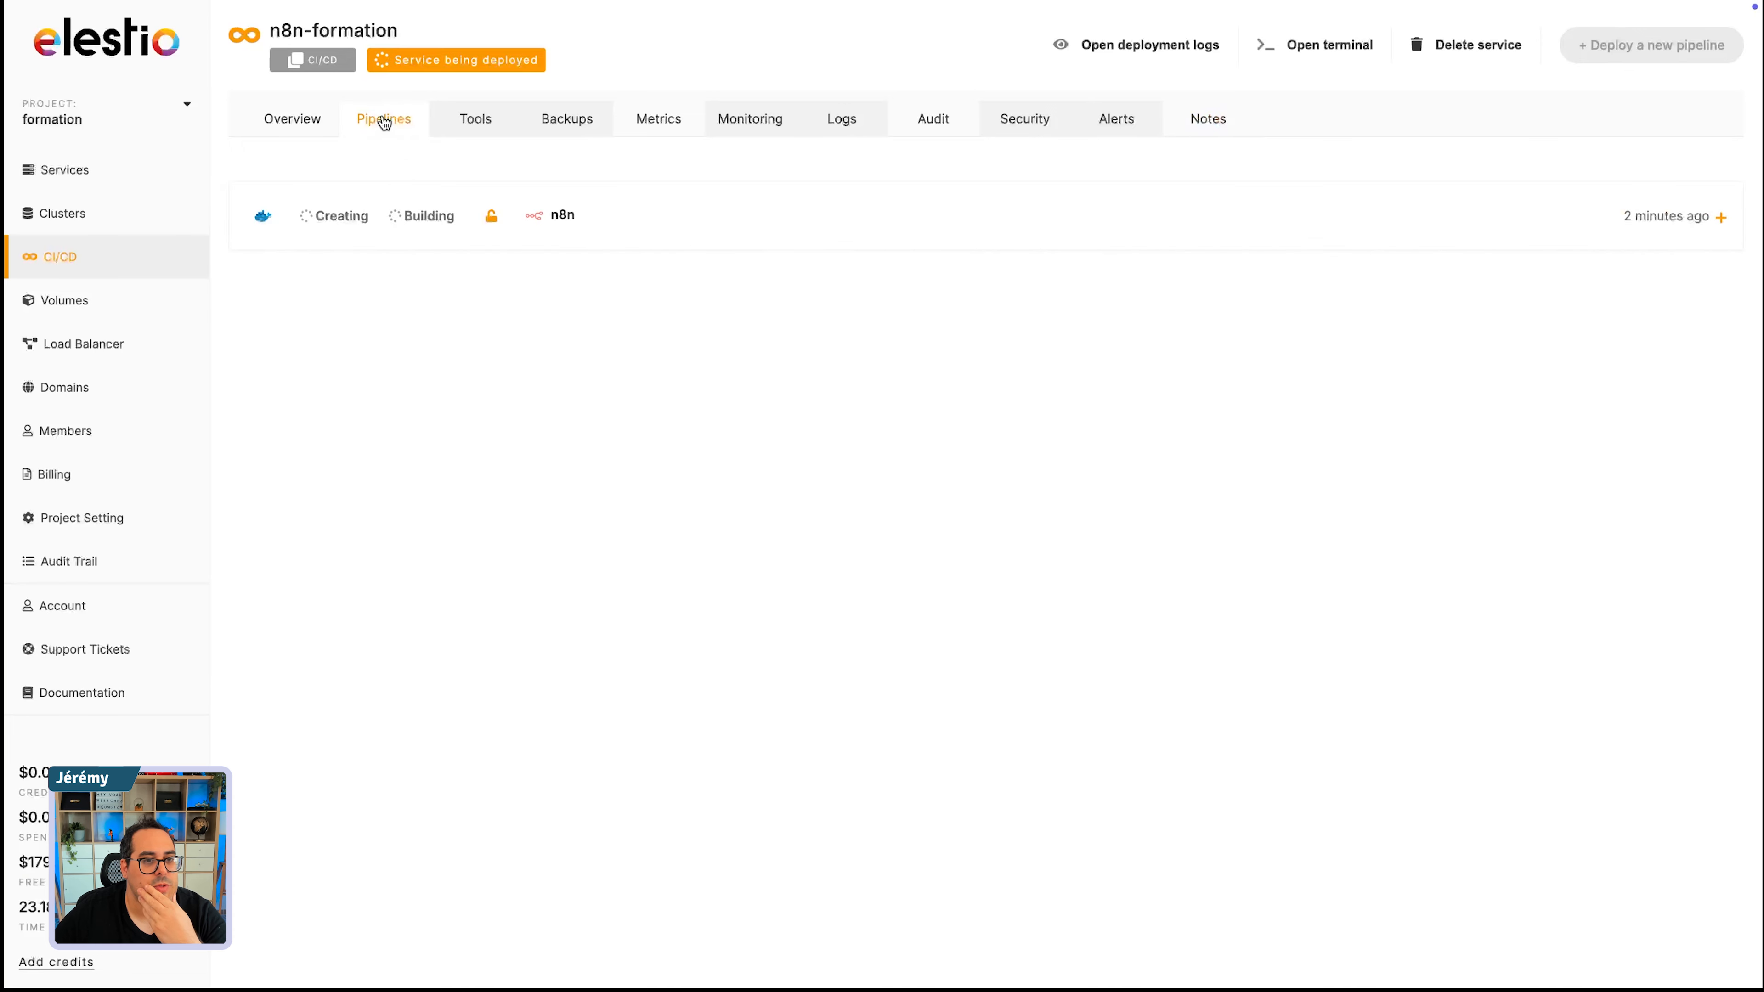
click(298, 122)
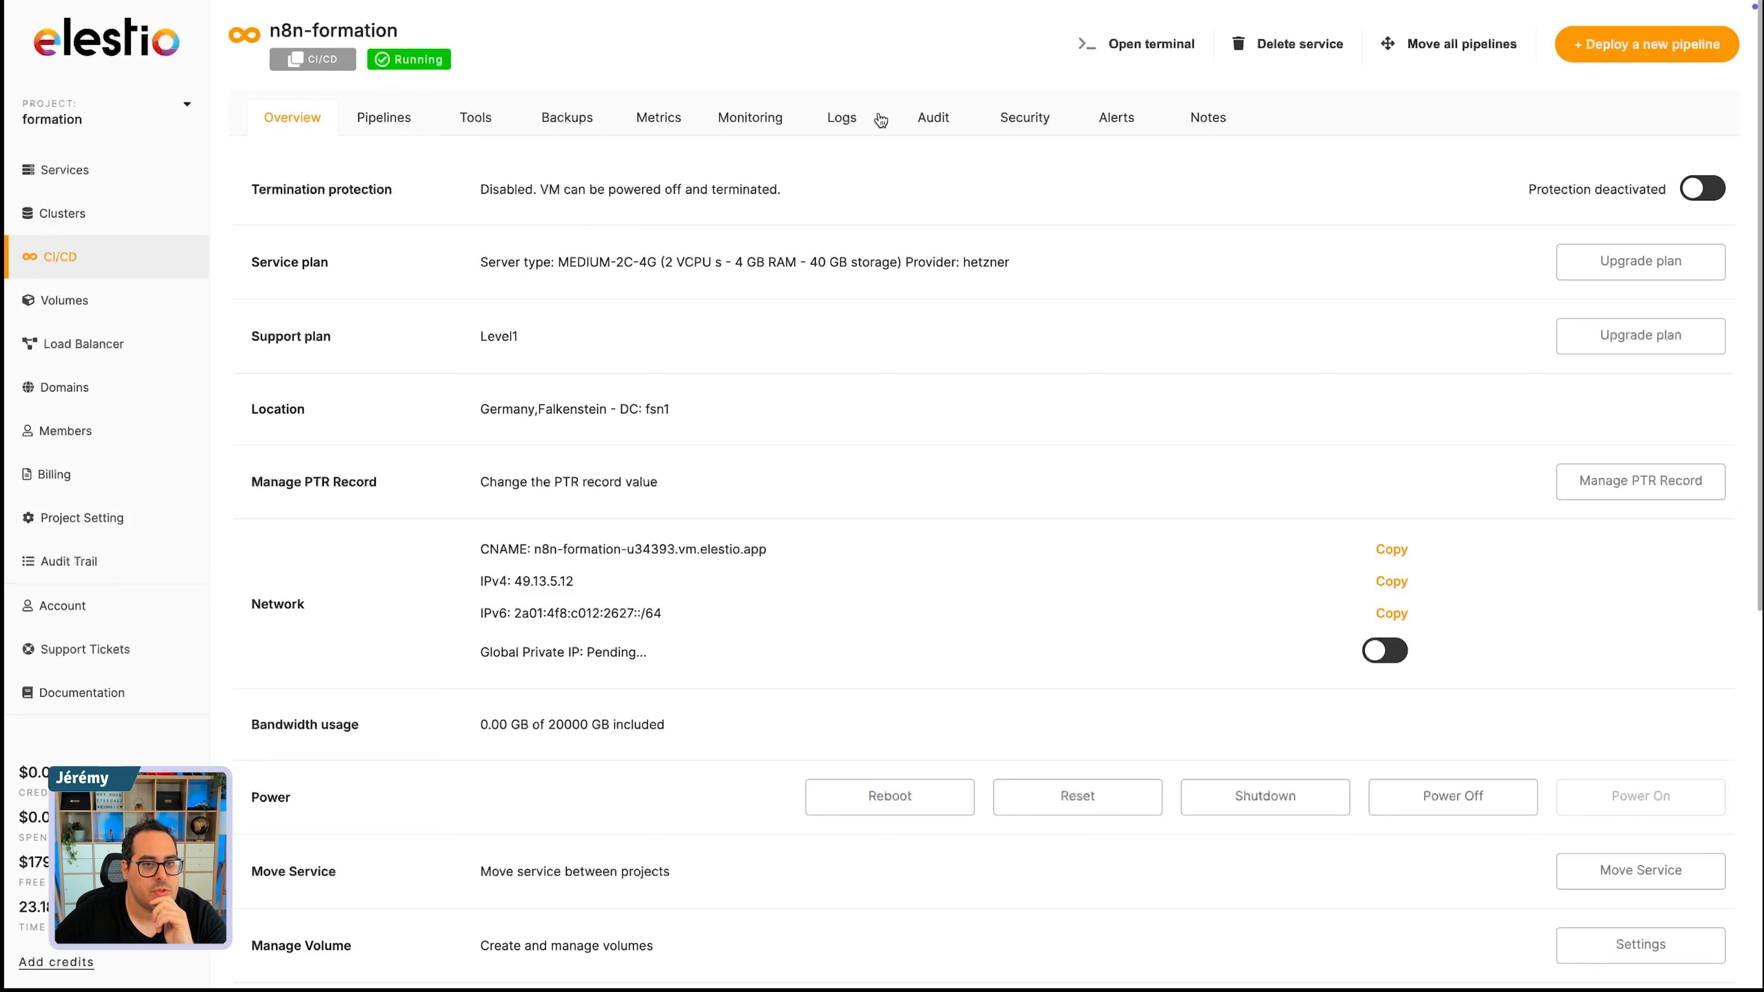
drag(383, 65, 497, 96)
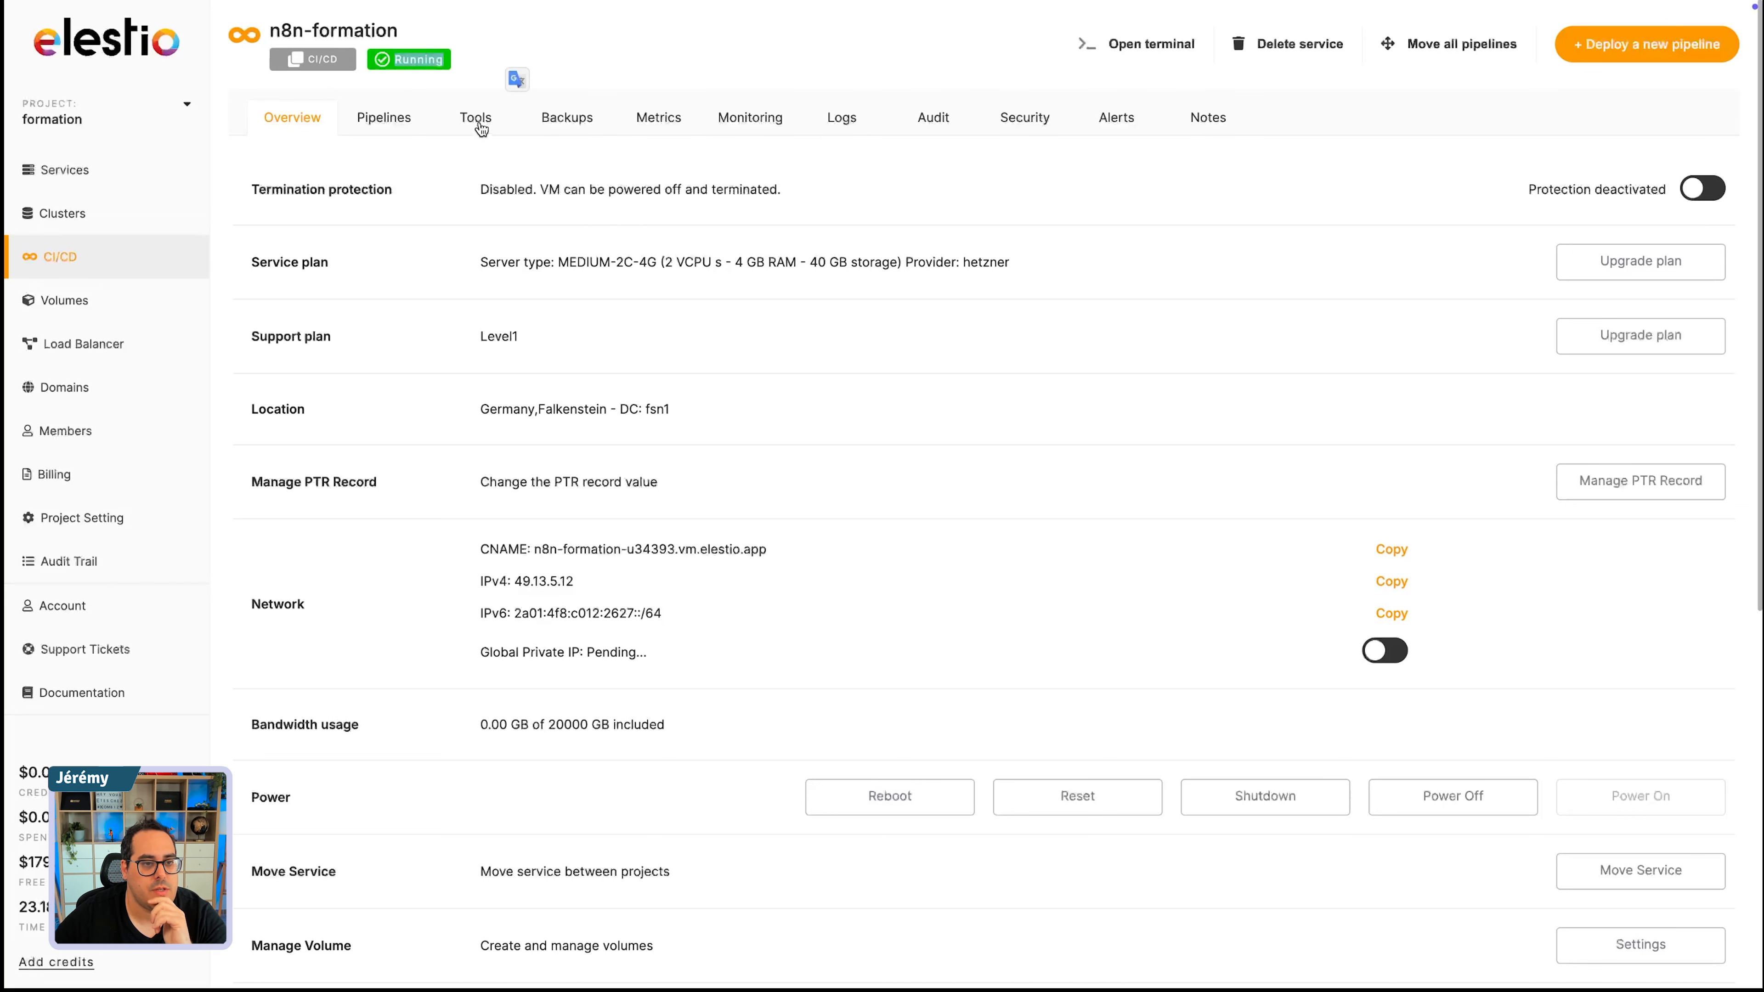
click(384, 120)
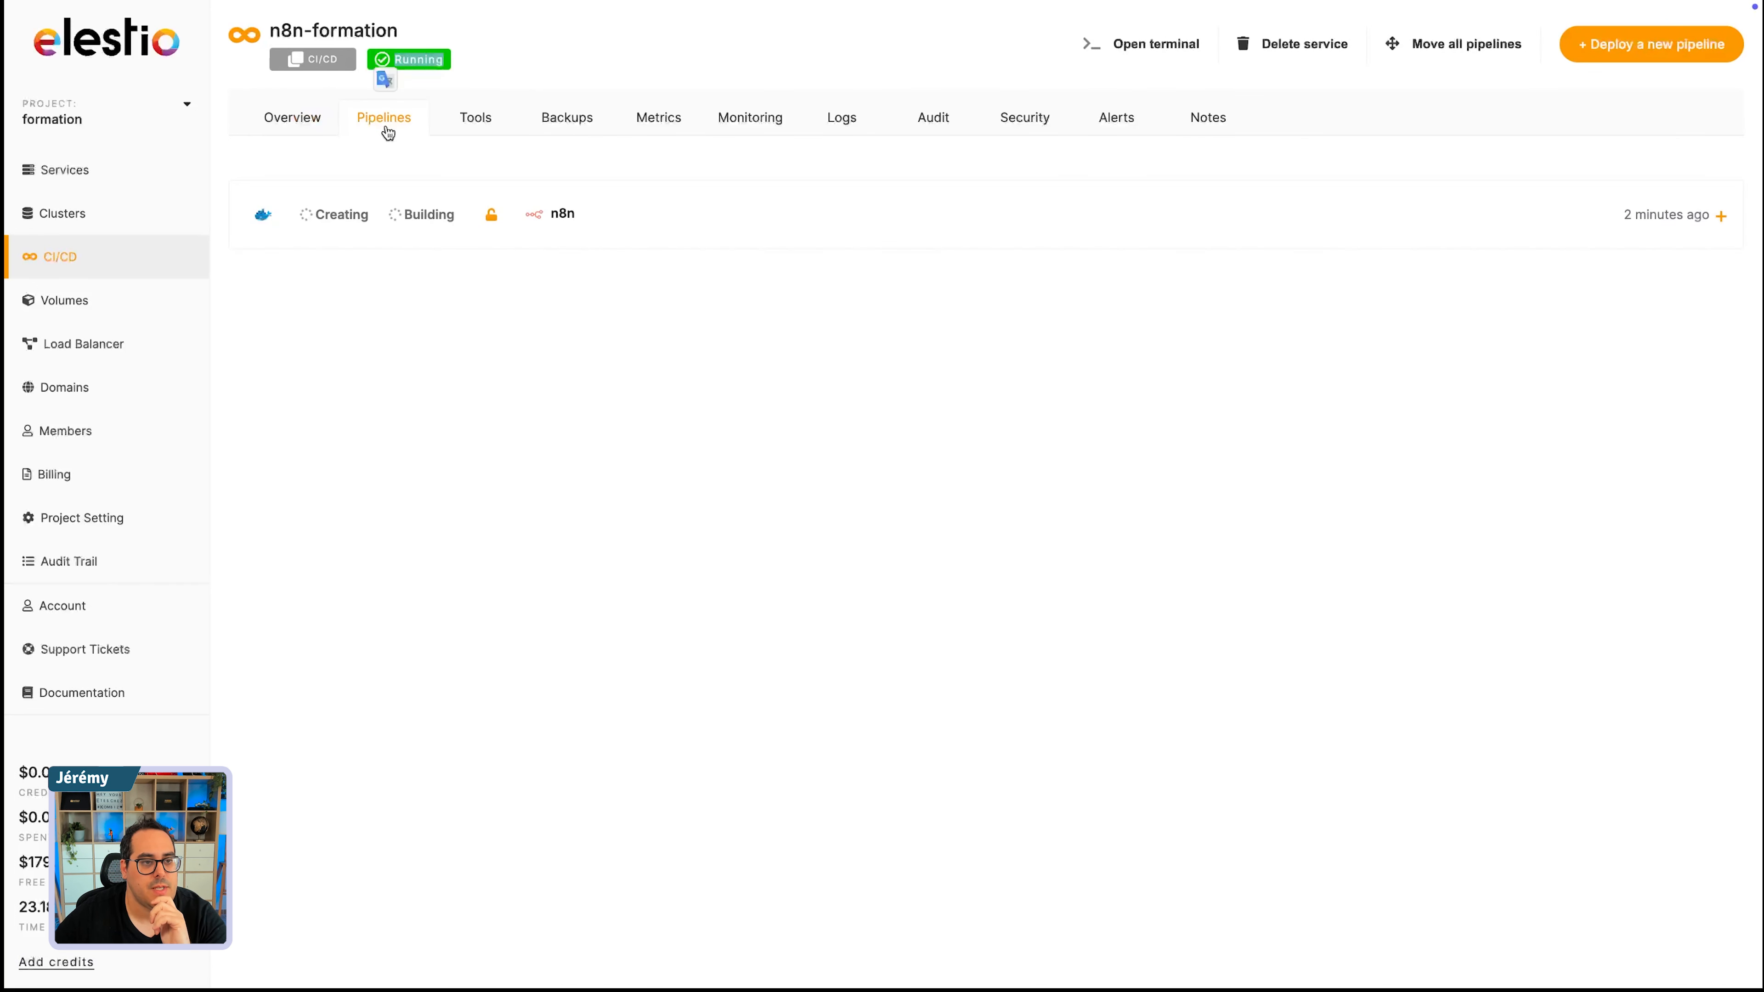
click(549, 215)
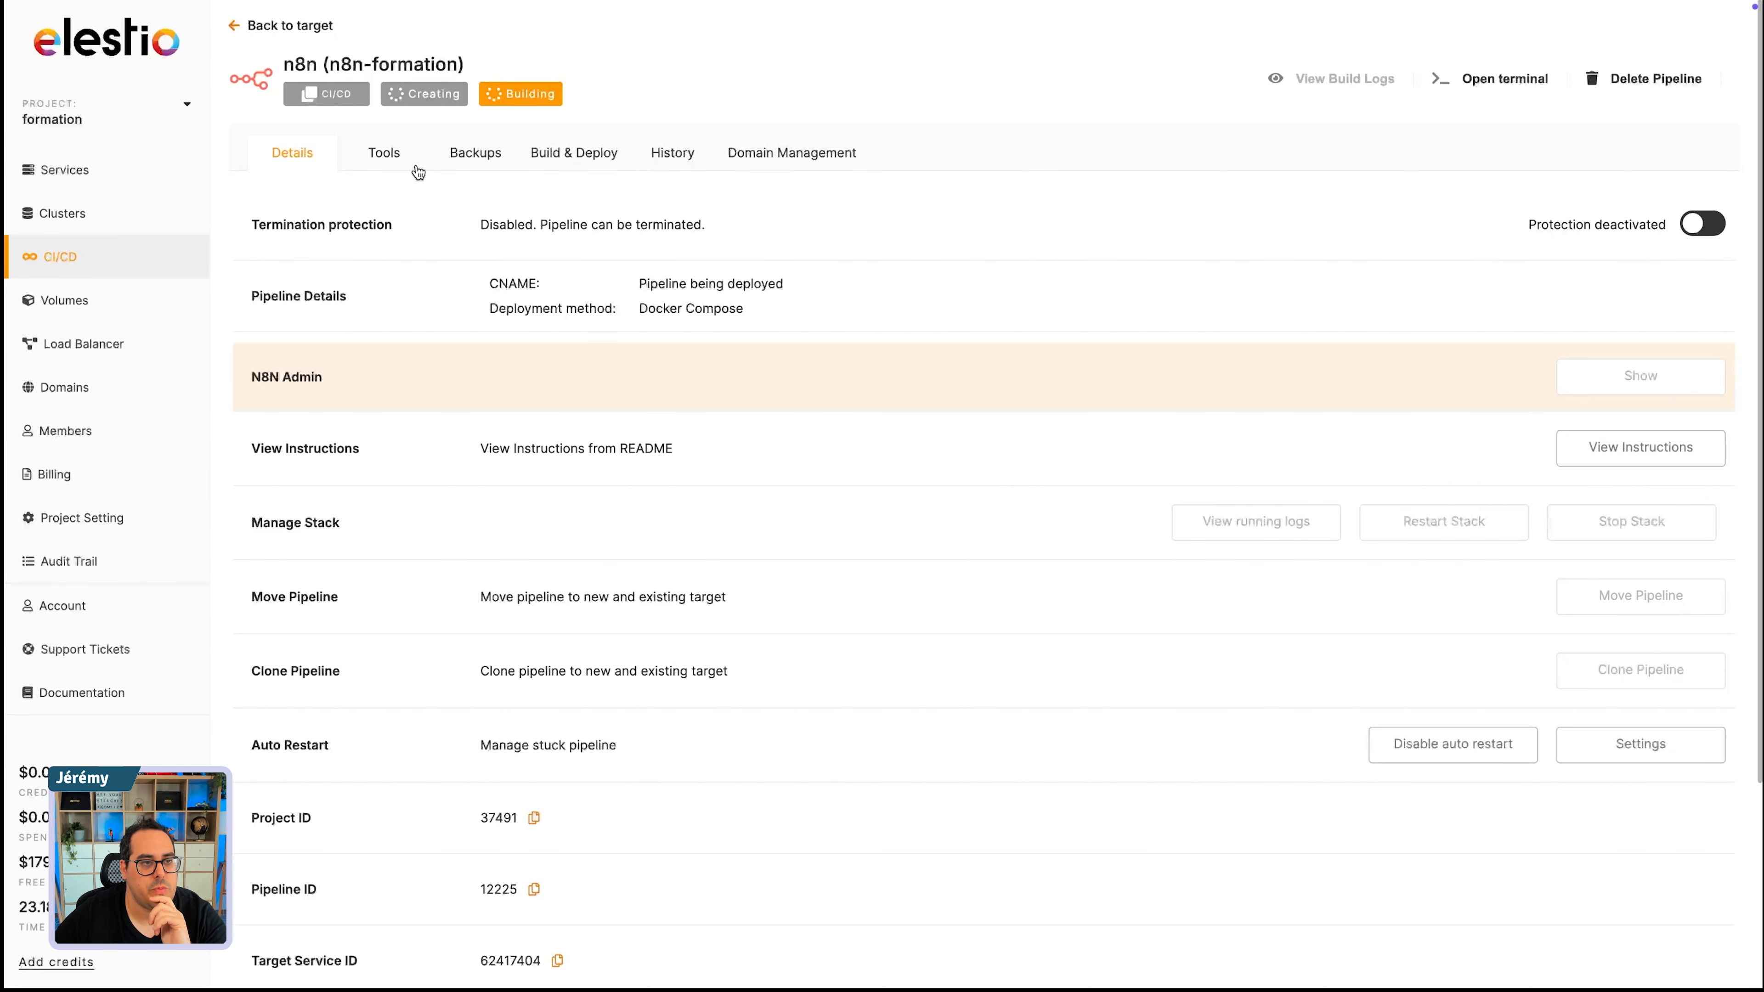
click(402, 153)
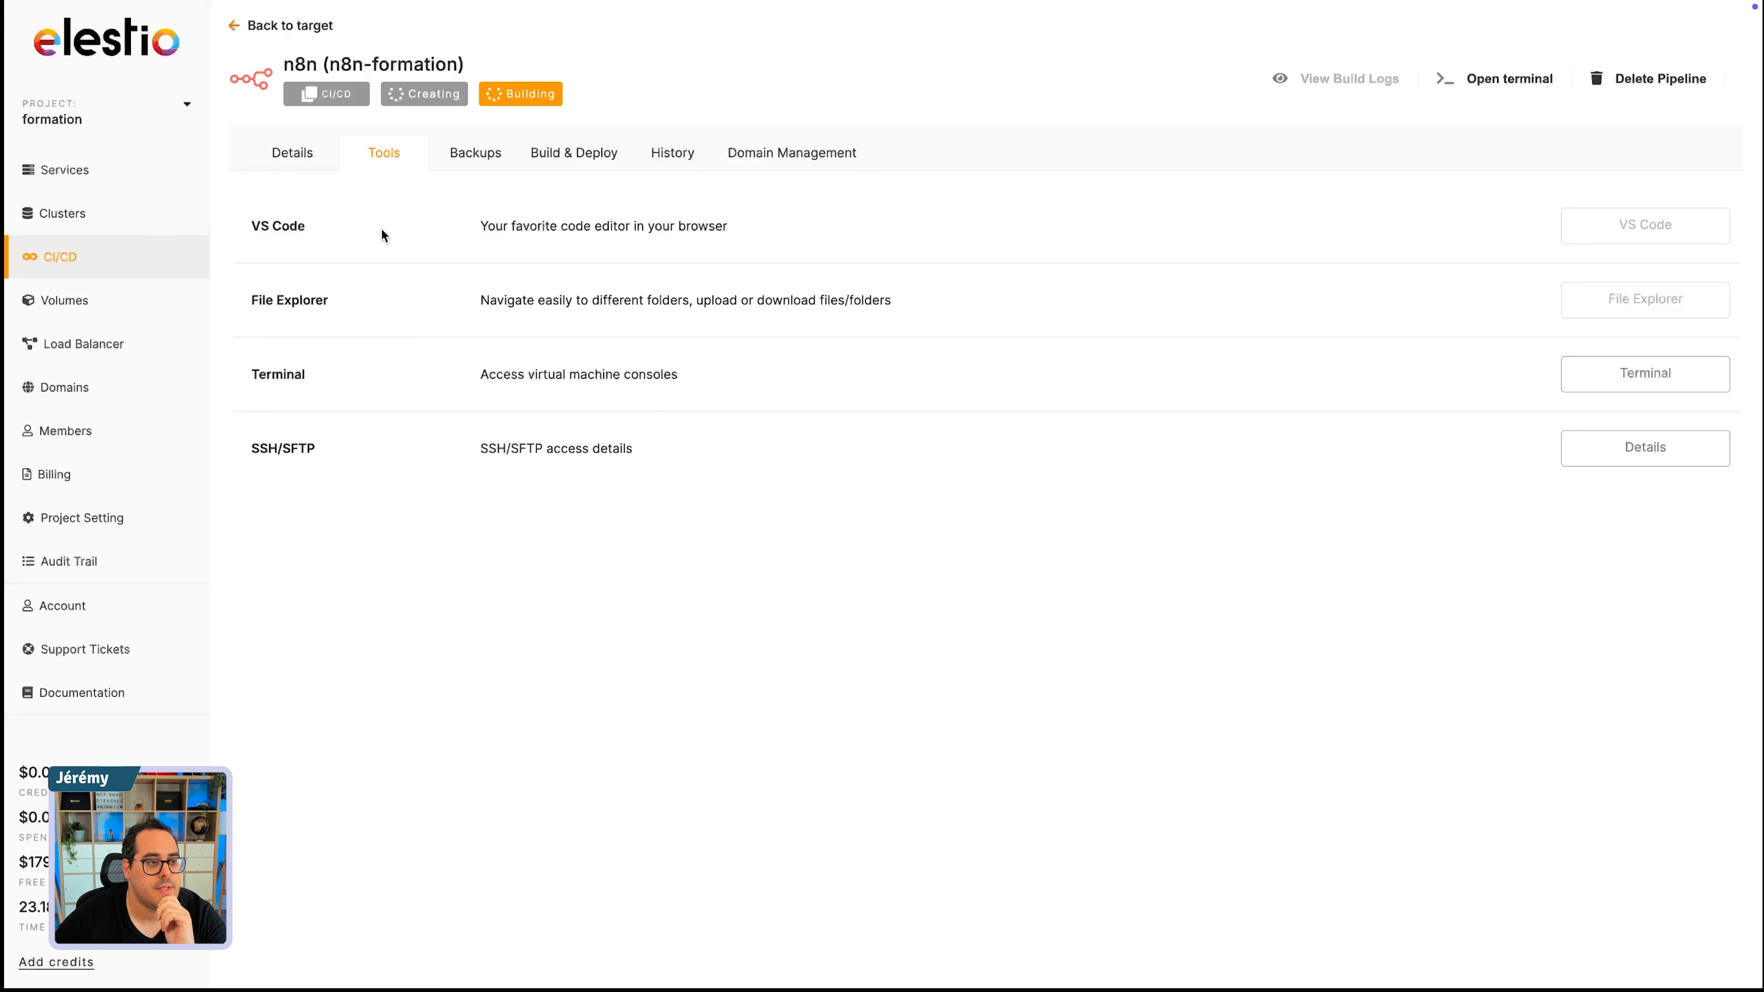
- Look through the project's clusters, domains and list of current services
click(56, 213)
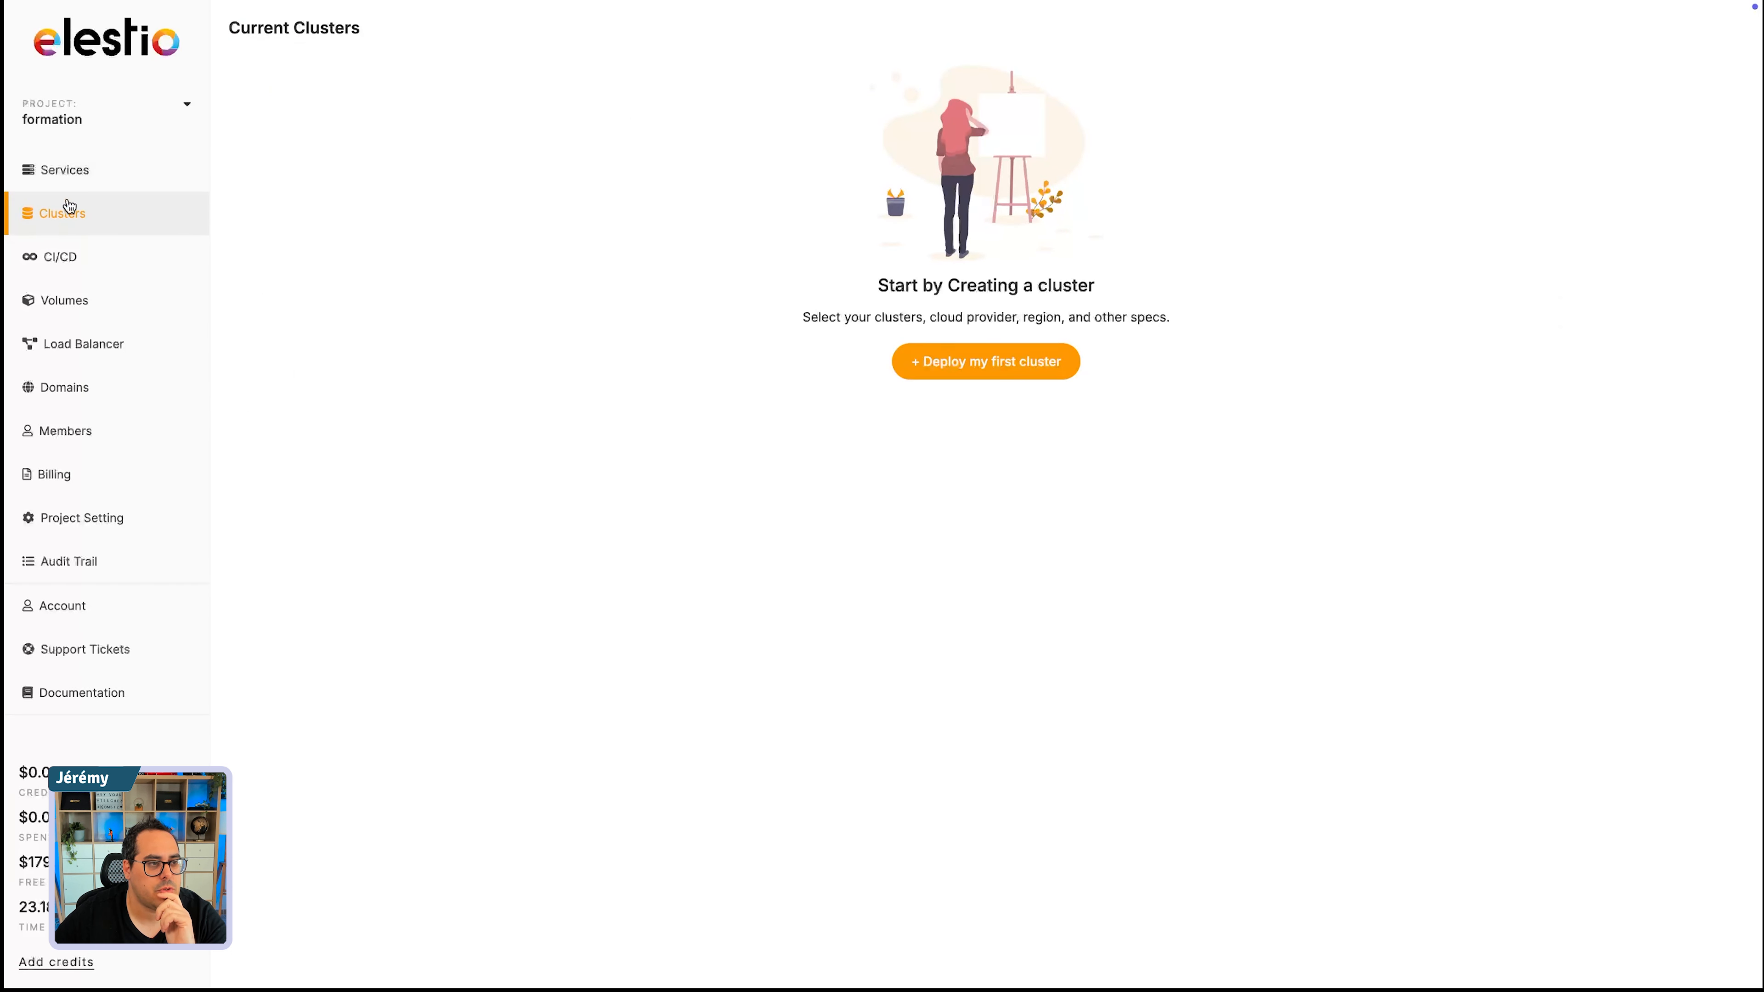
click(66, 173)
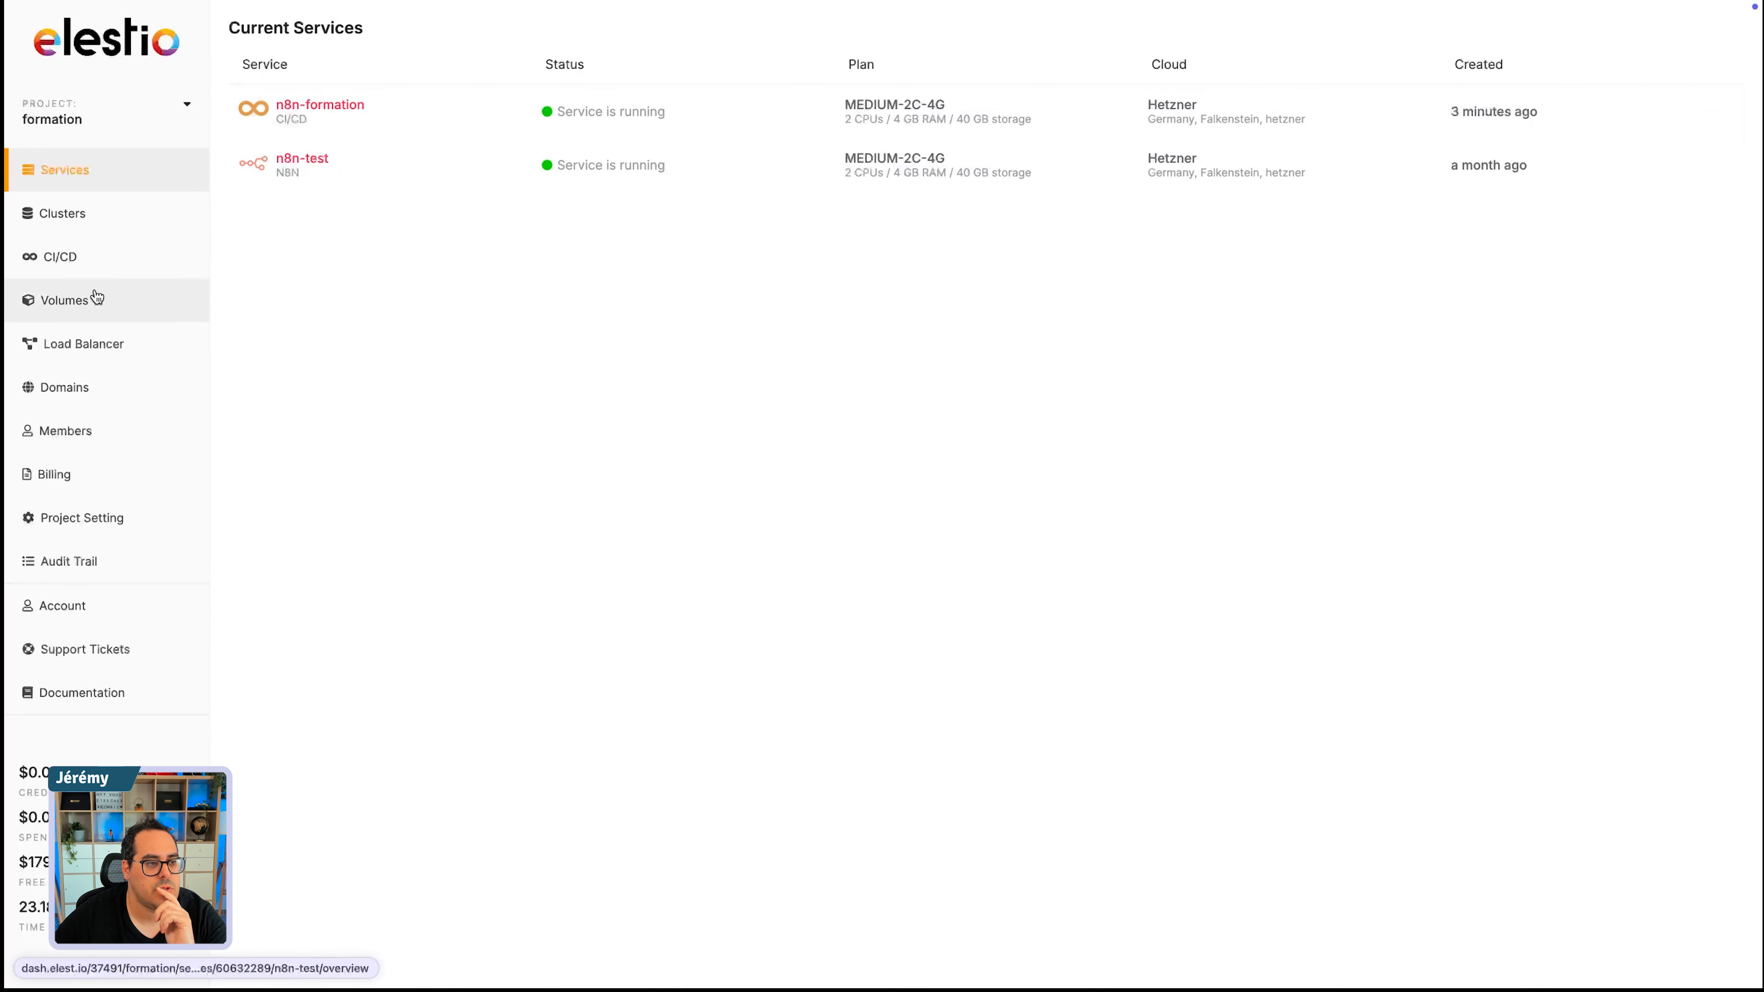
click(69, 390)
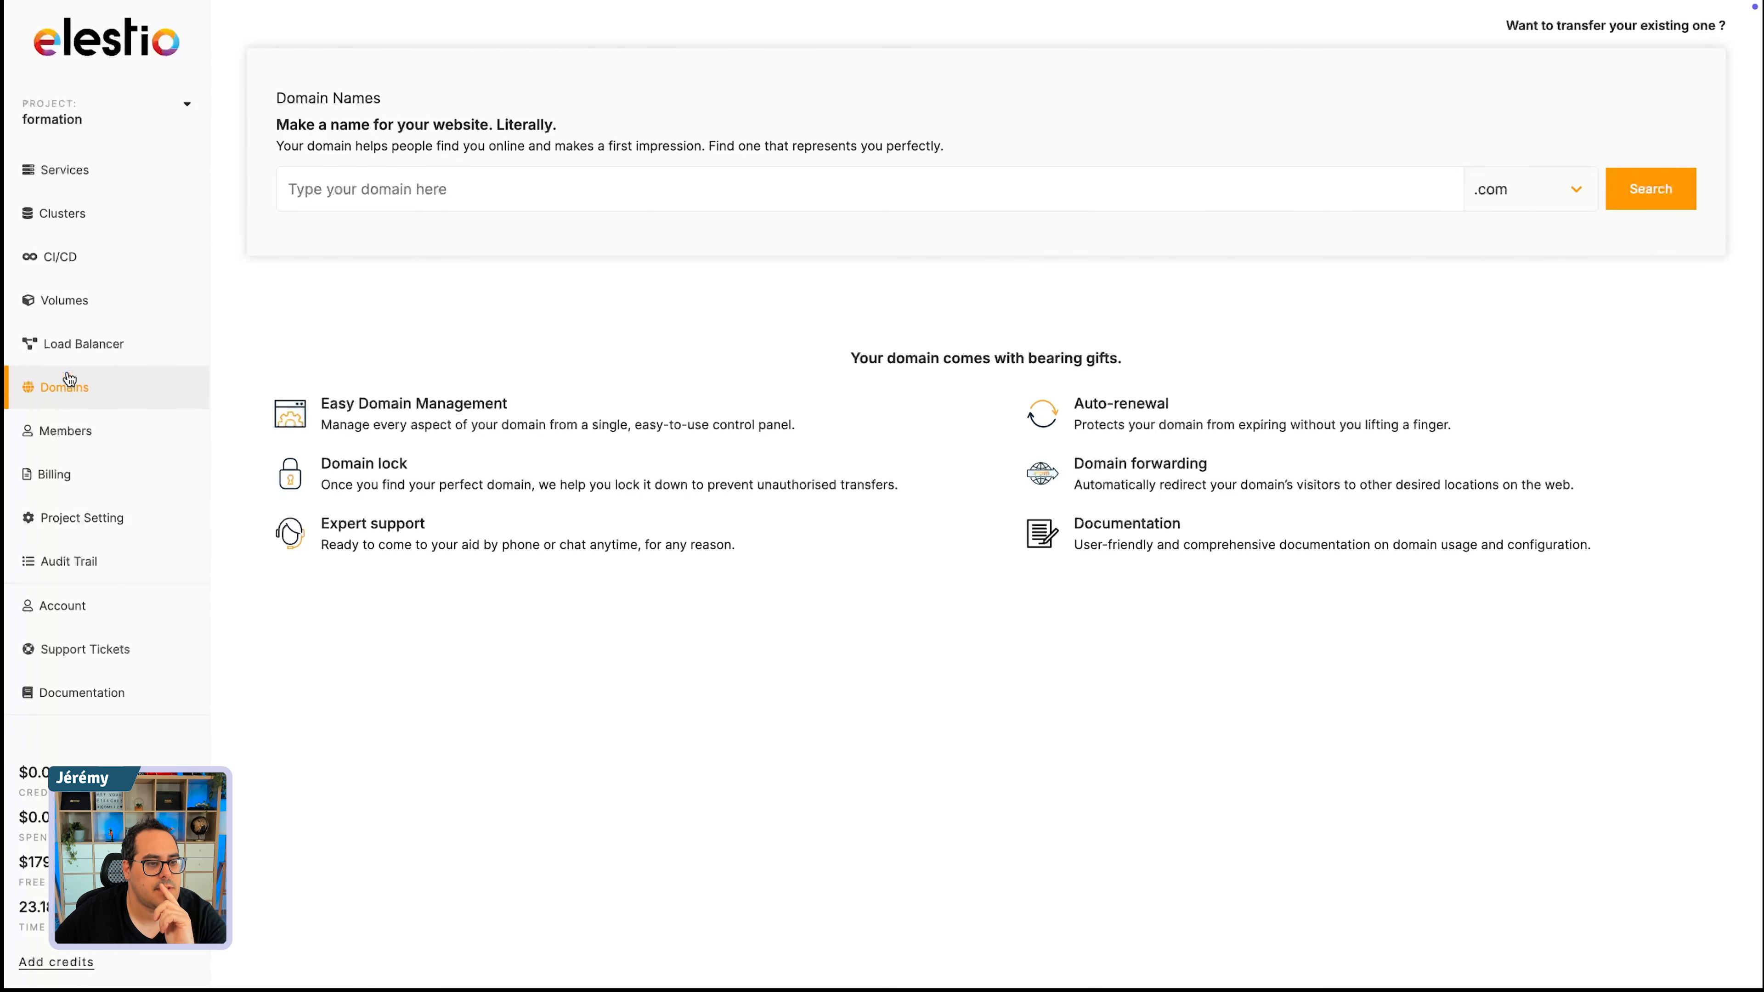
click(58, 217)
click(68, 175)
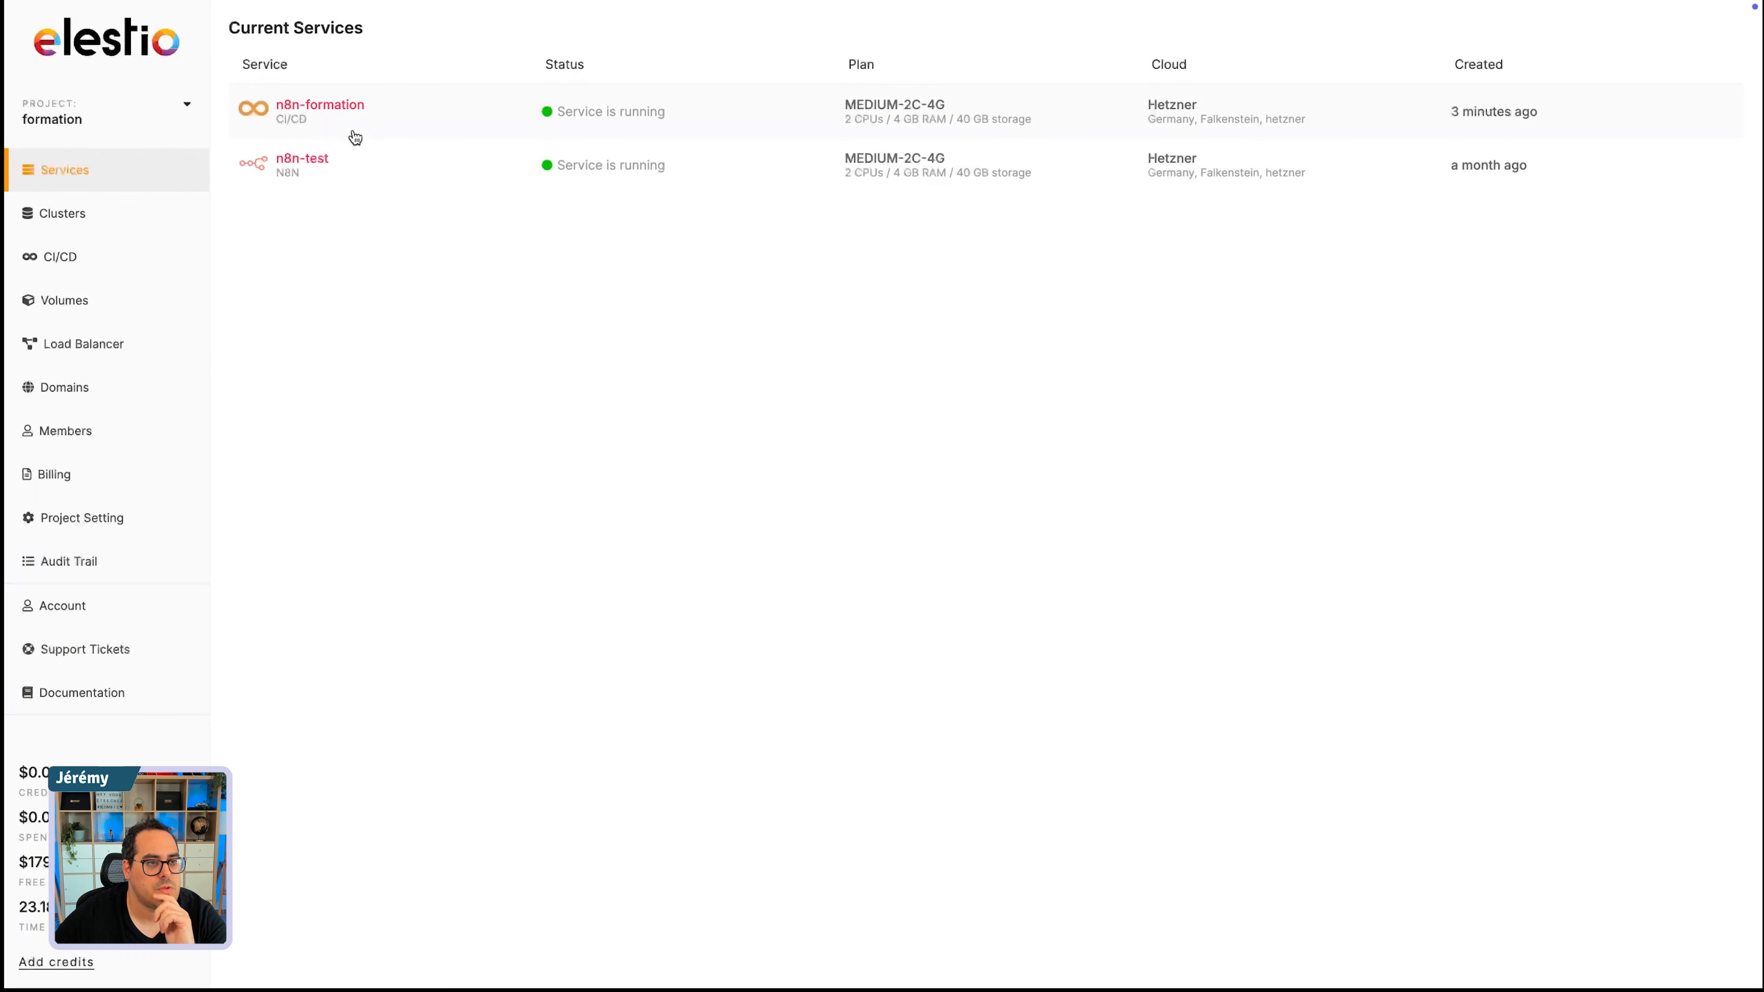
- Check the n8n pipeline's deployment details within the n8n-formation service and return to its pipeline list
click(317, 114)
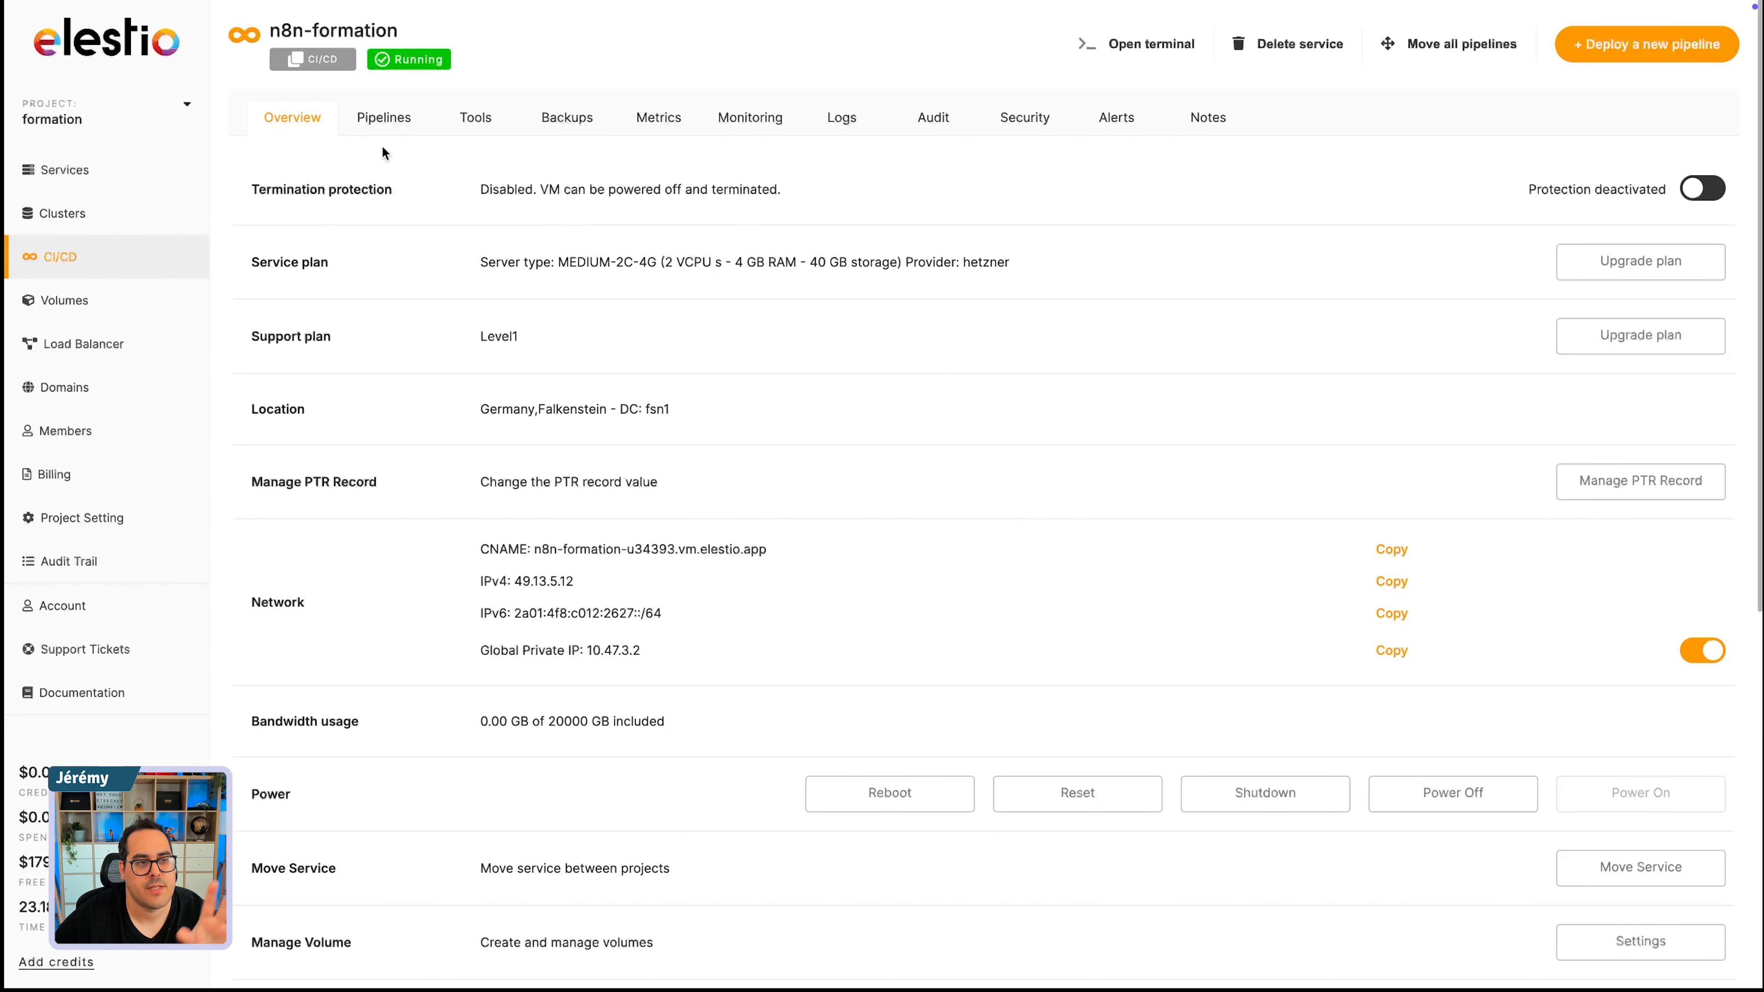
click(383, 124)
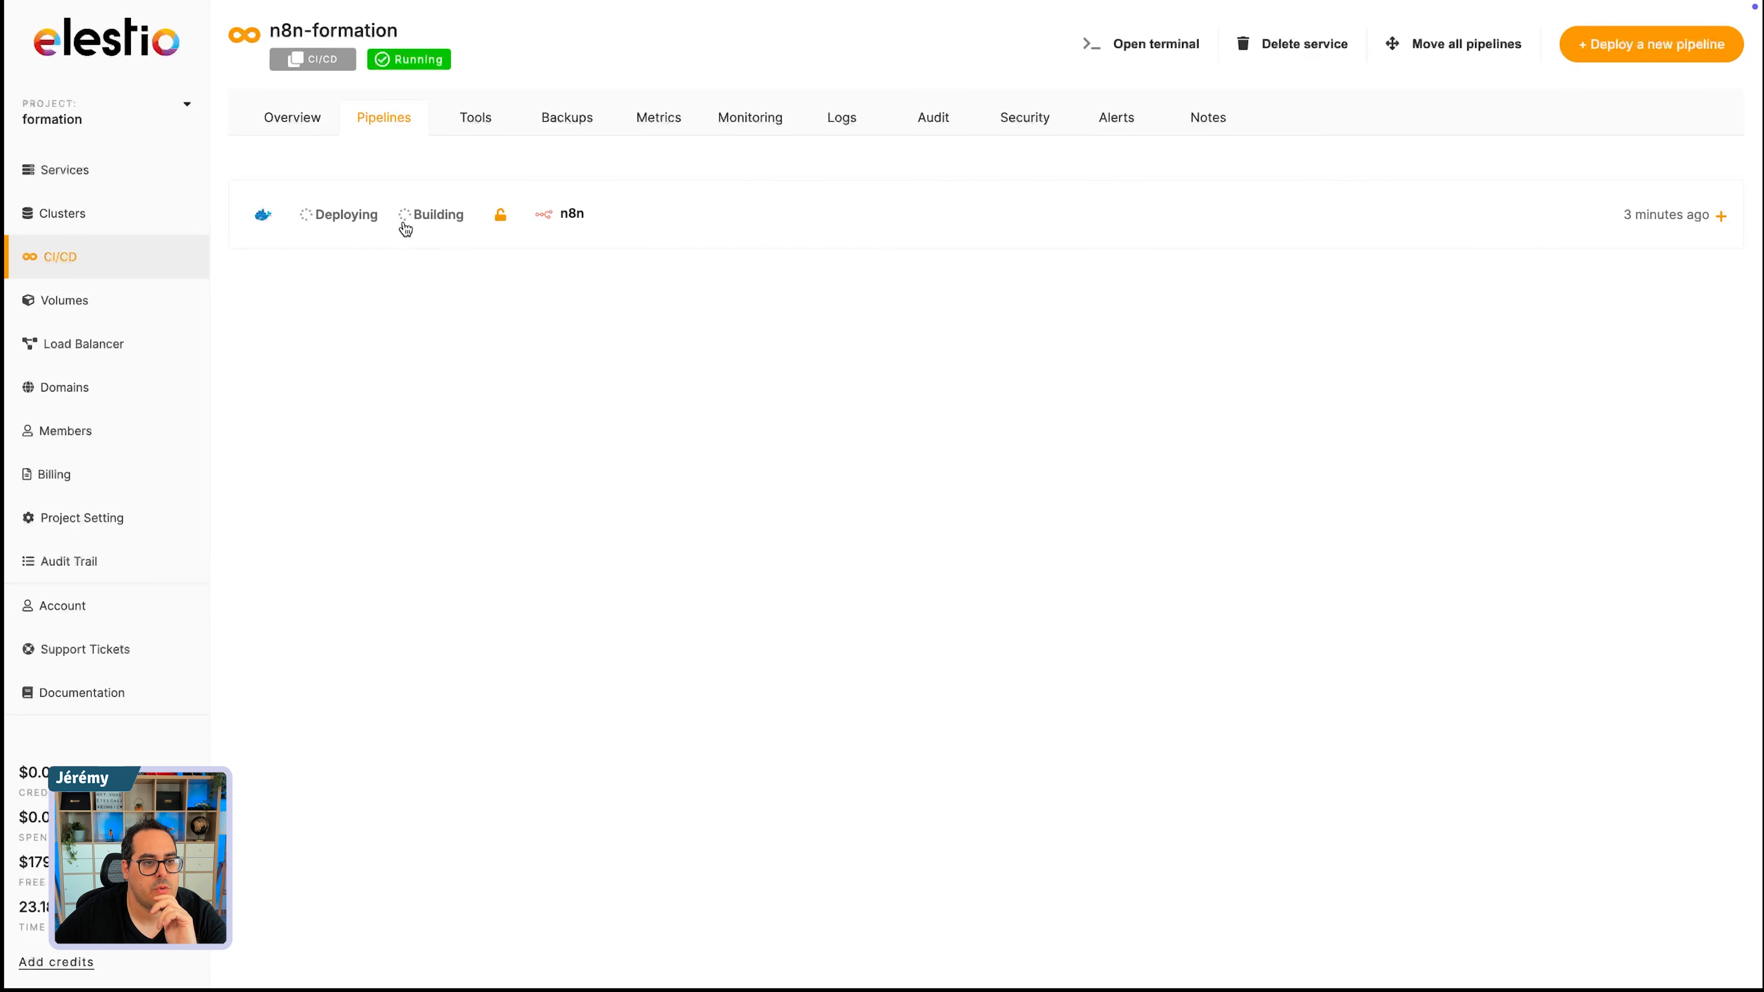
click(570, 216)
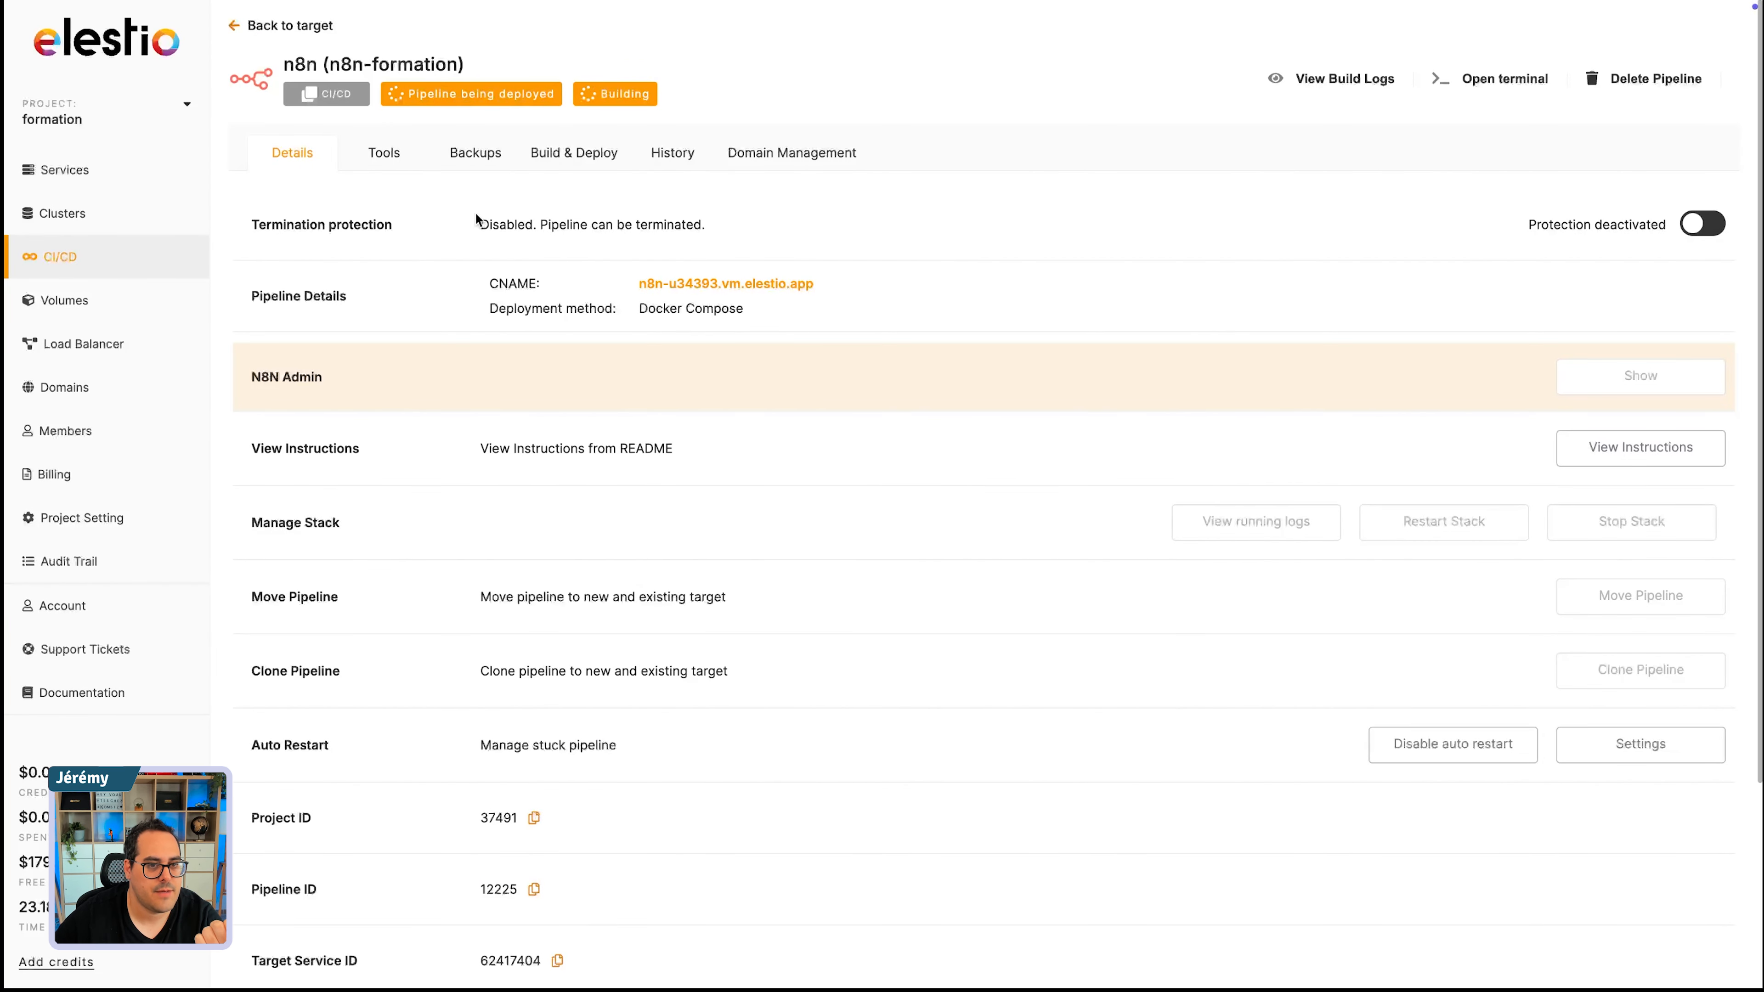
click(252, 32)
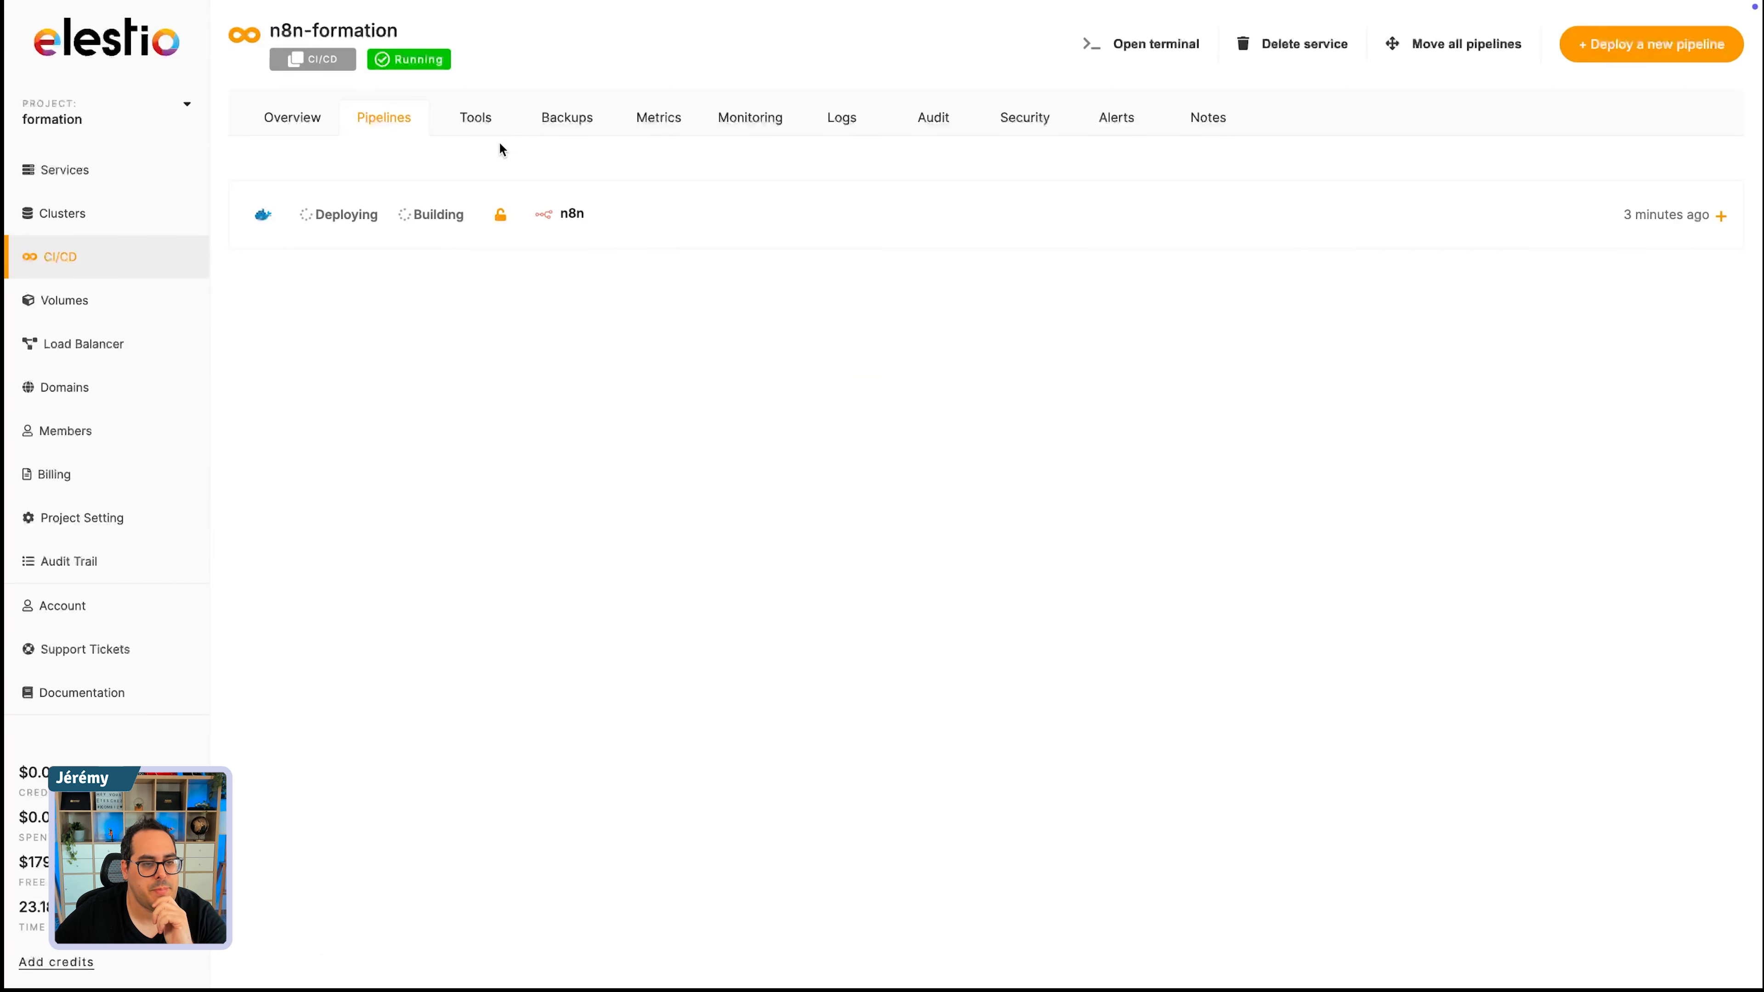
- Examine the service's automated snapshot option and compare the Level 1, Level 2 and Level 3 support plans without upgrading
click(476, 118)
click(564, 121)
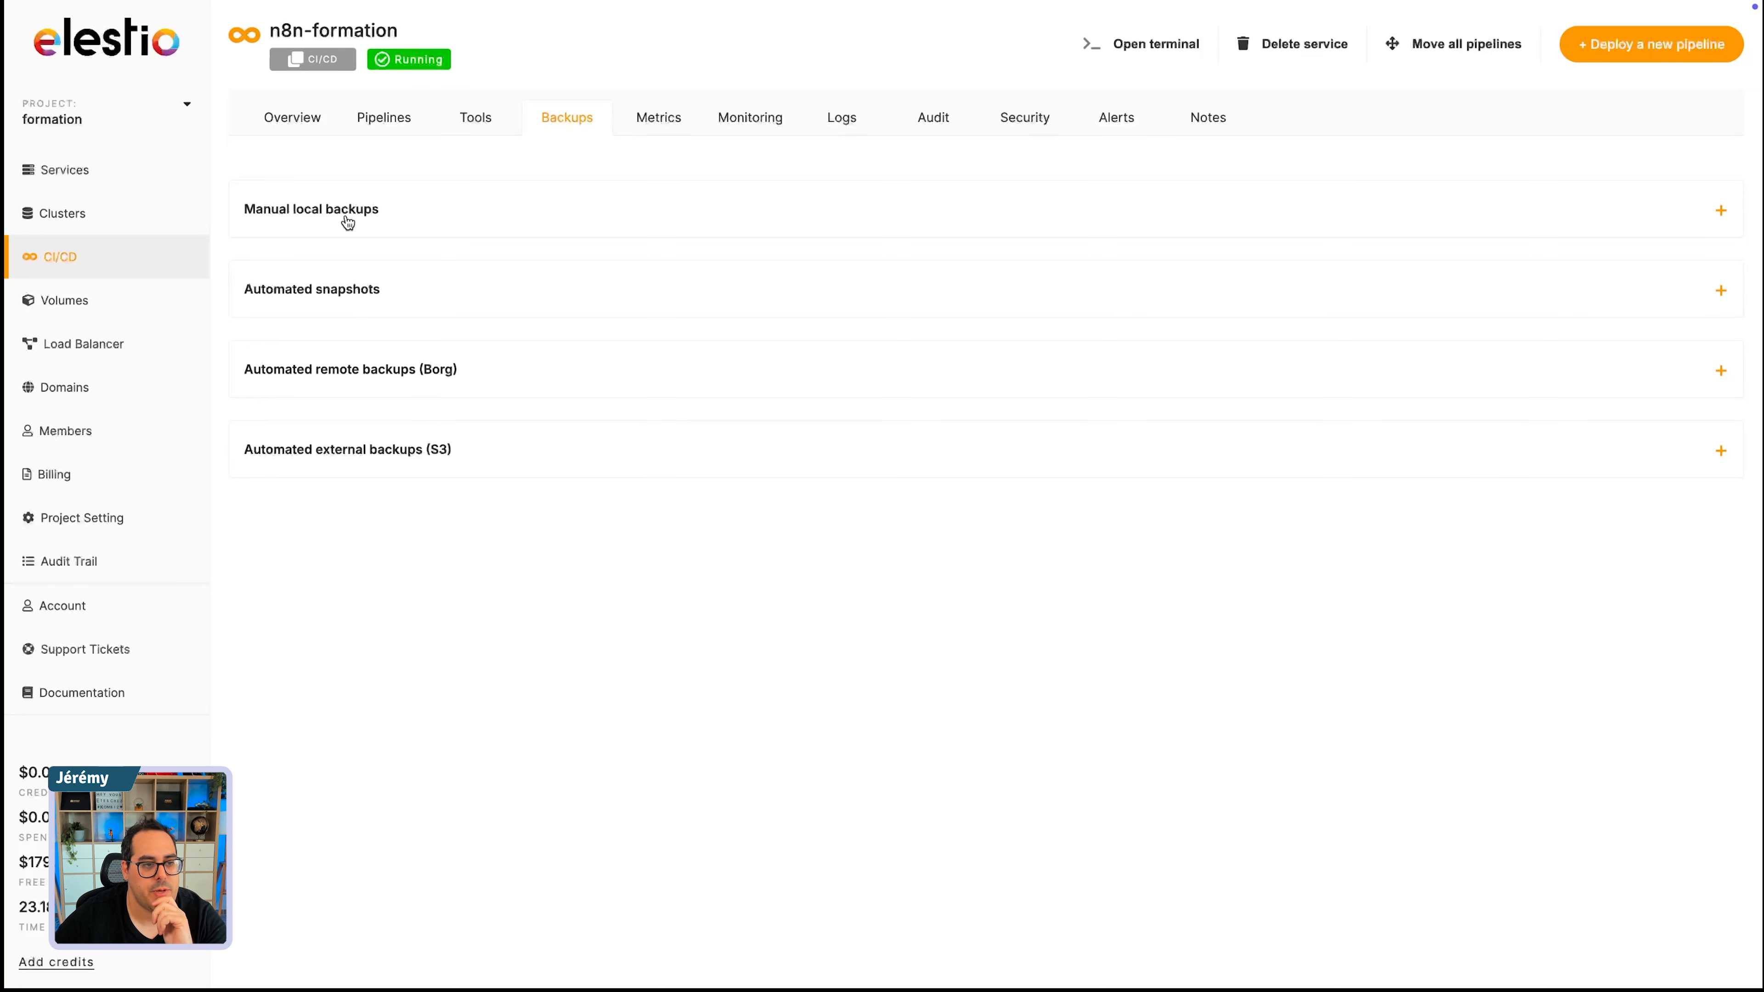
click(343, 291)
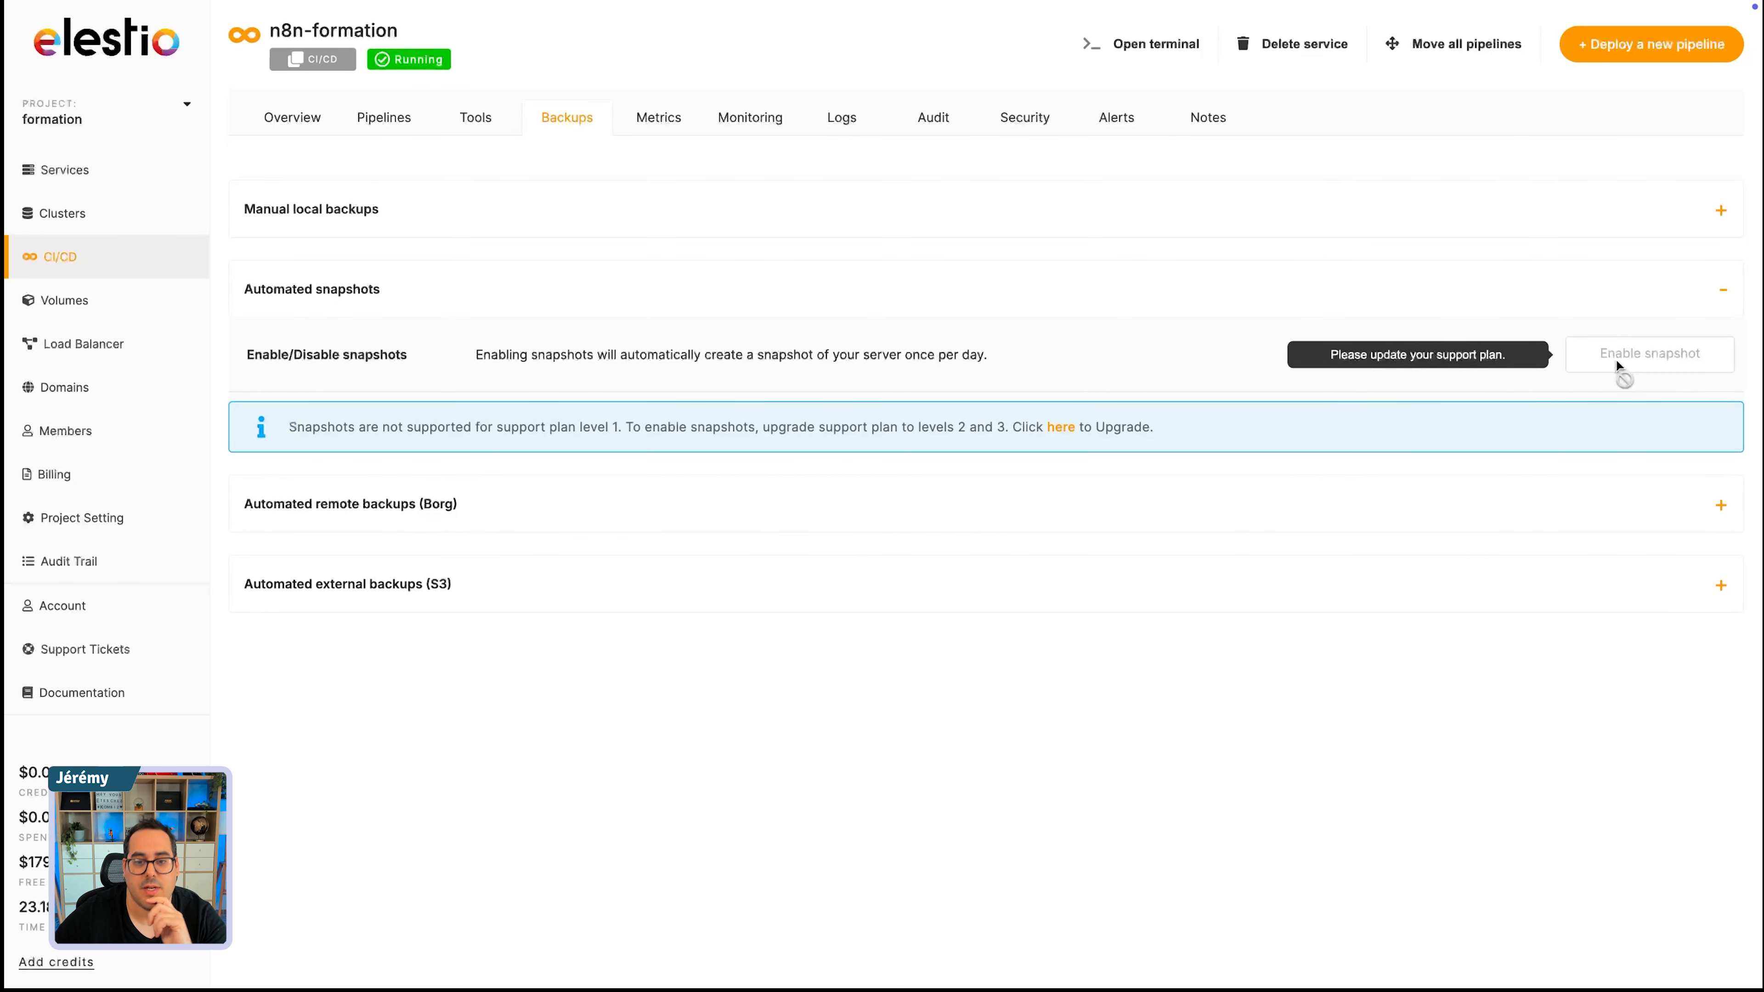
click(1062, 427)
click(1715, 290)
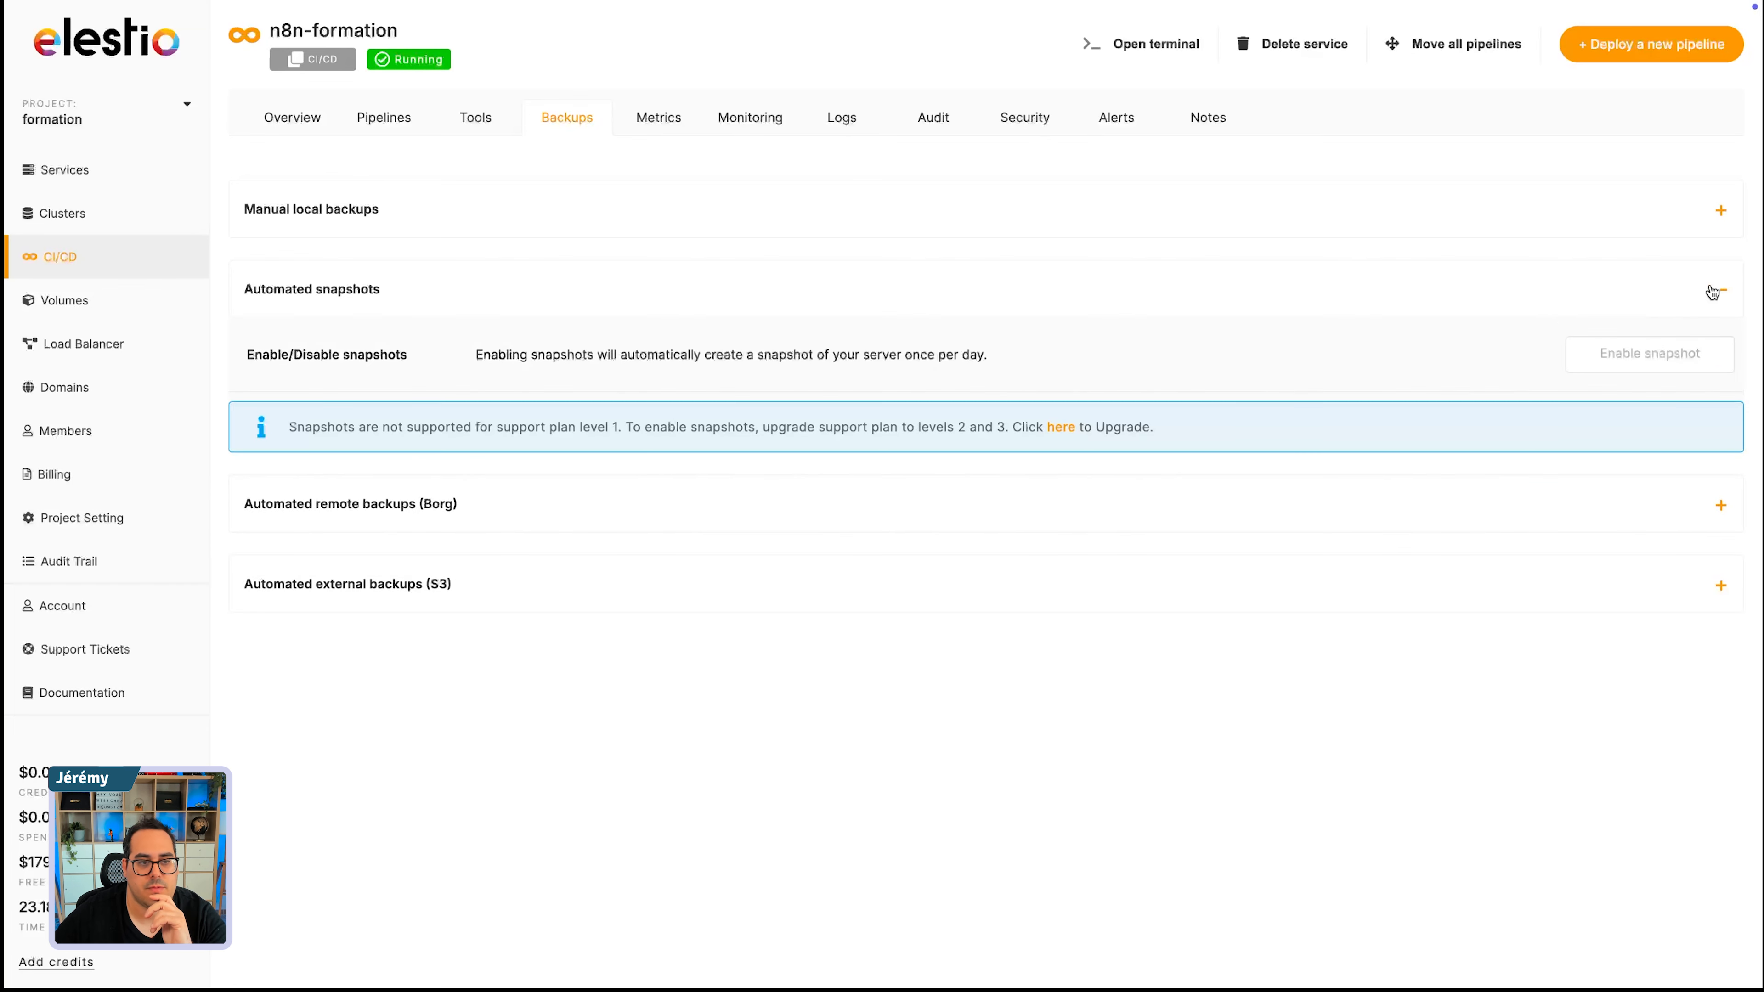
click(1061, 427)
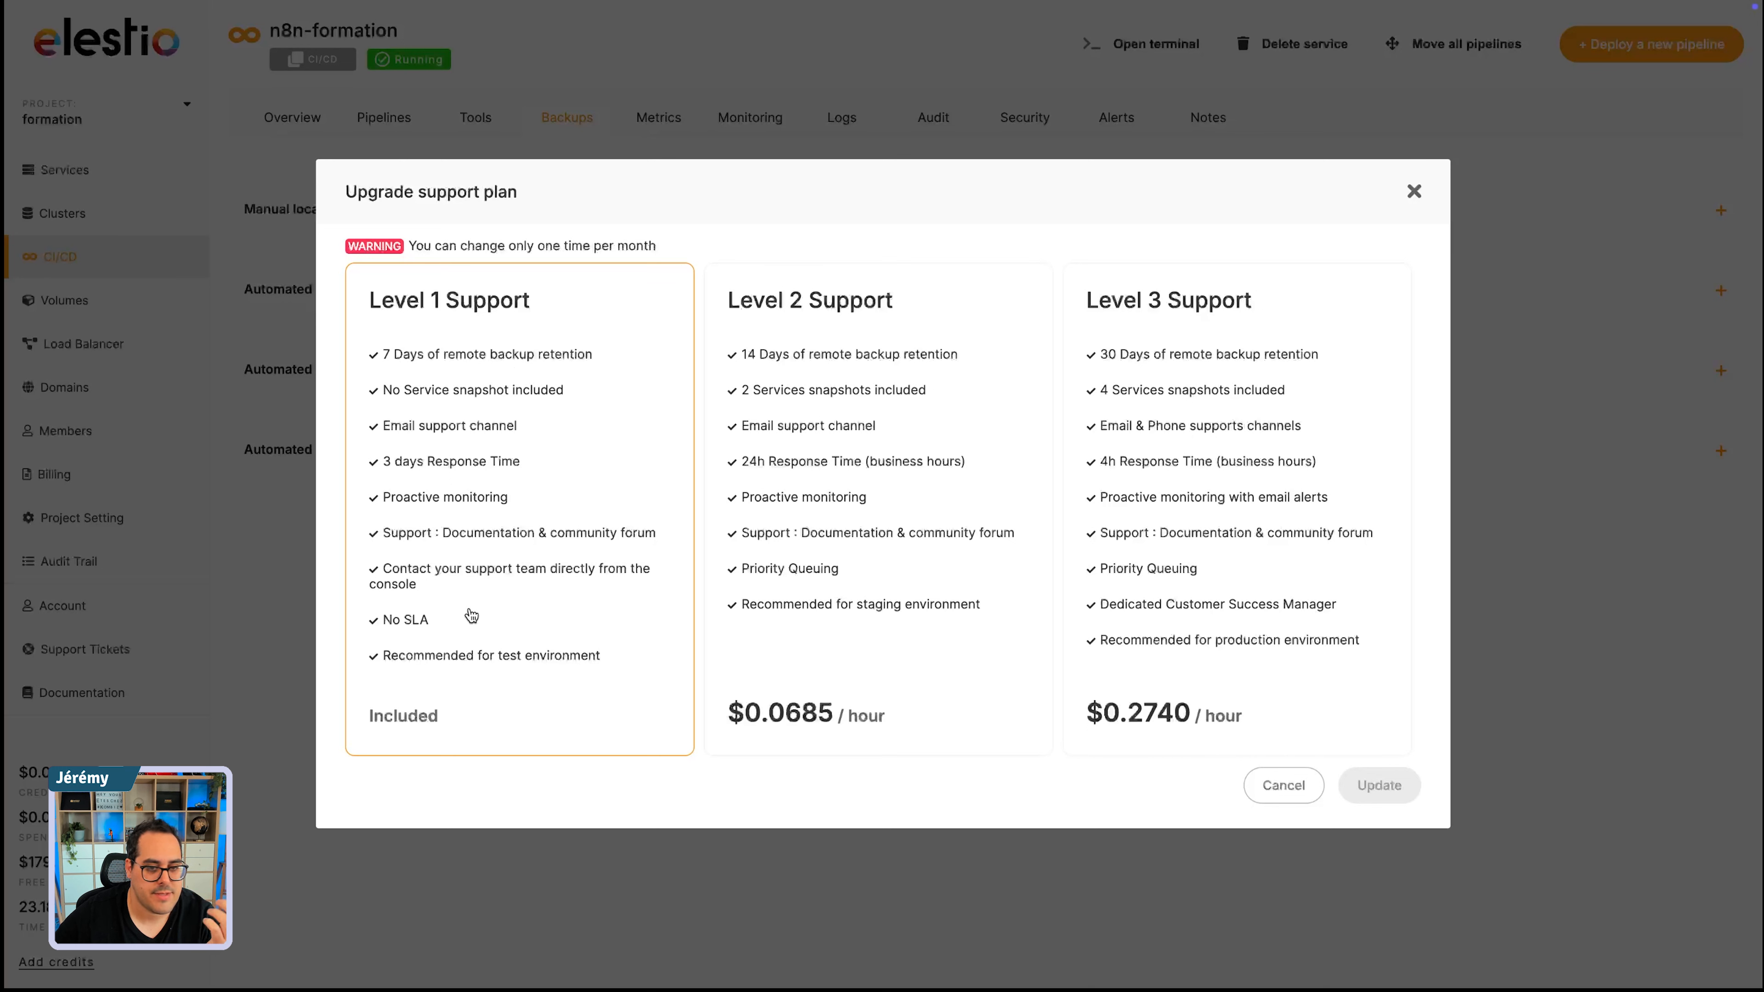
click(830, 371)
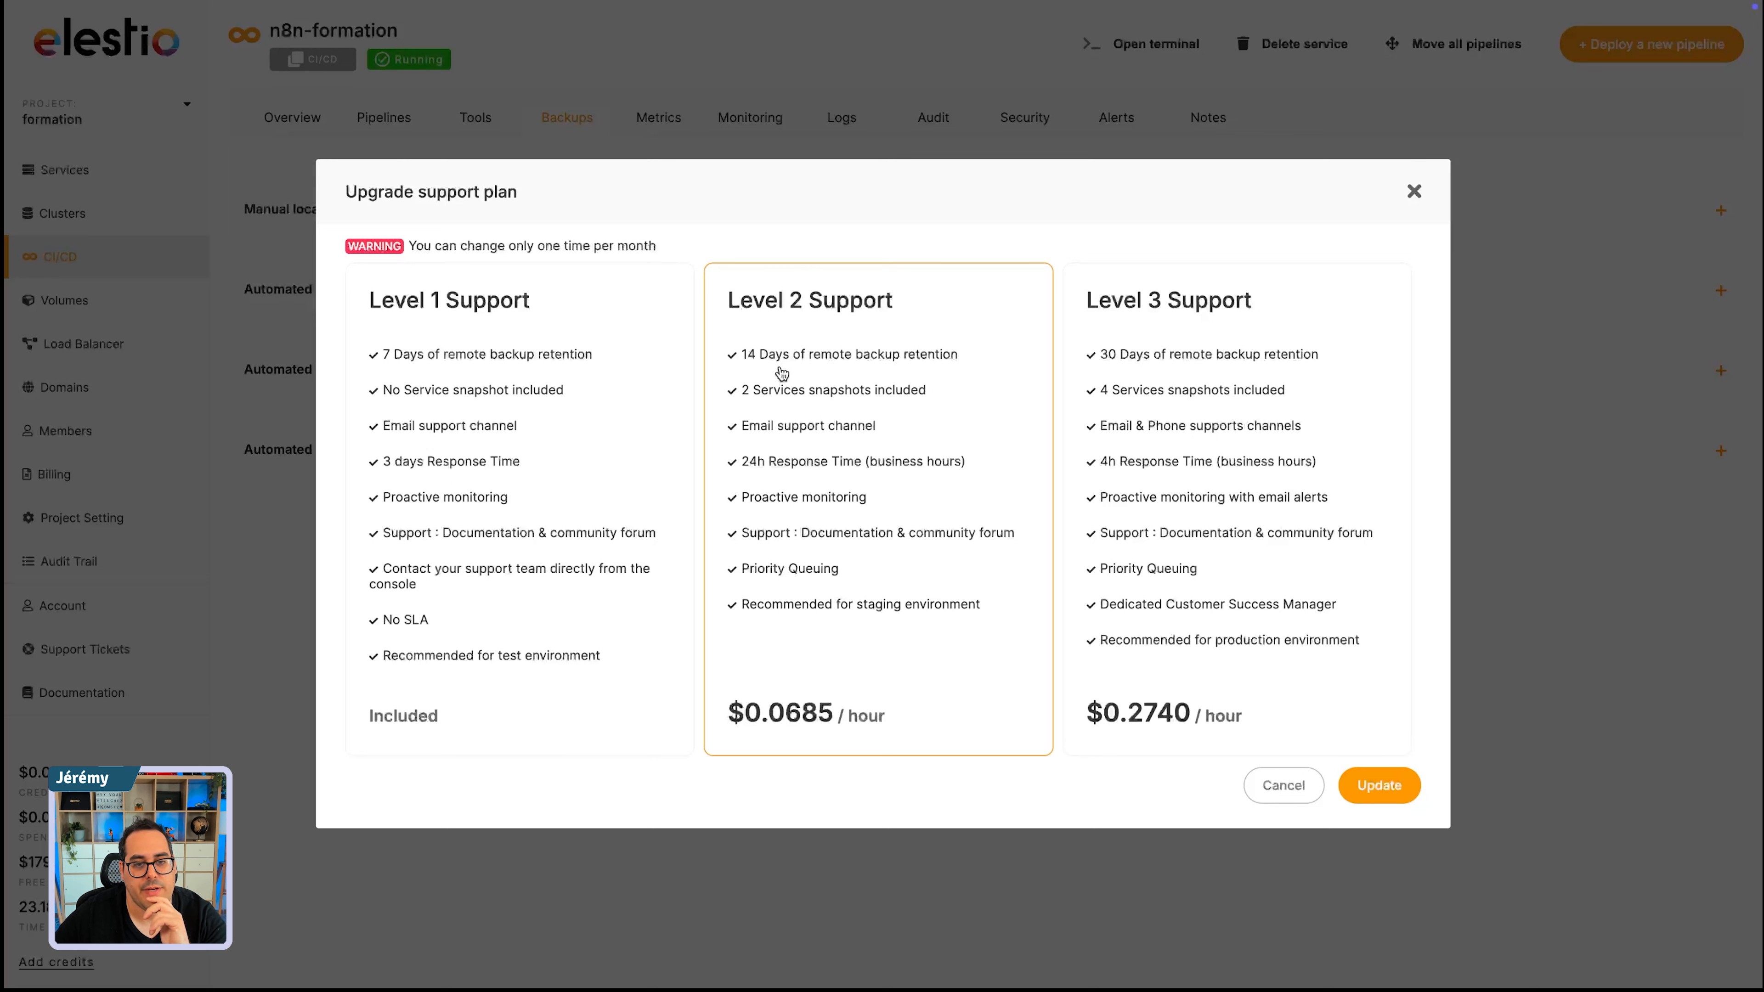
click(1193, 375)
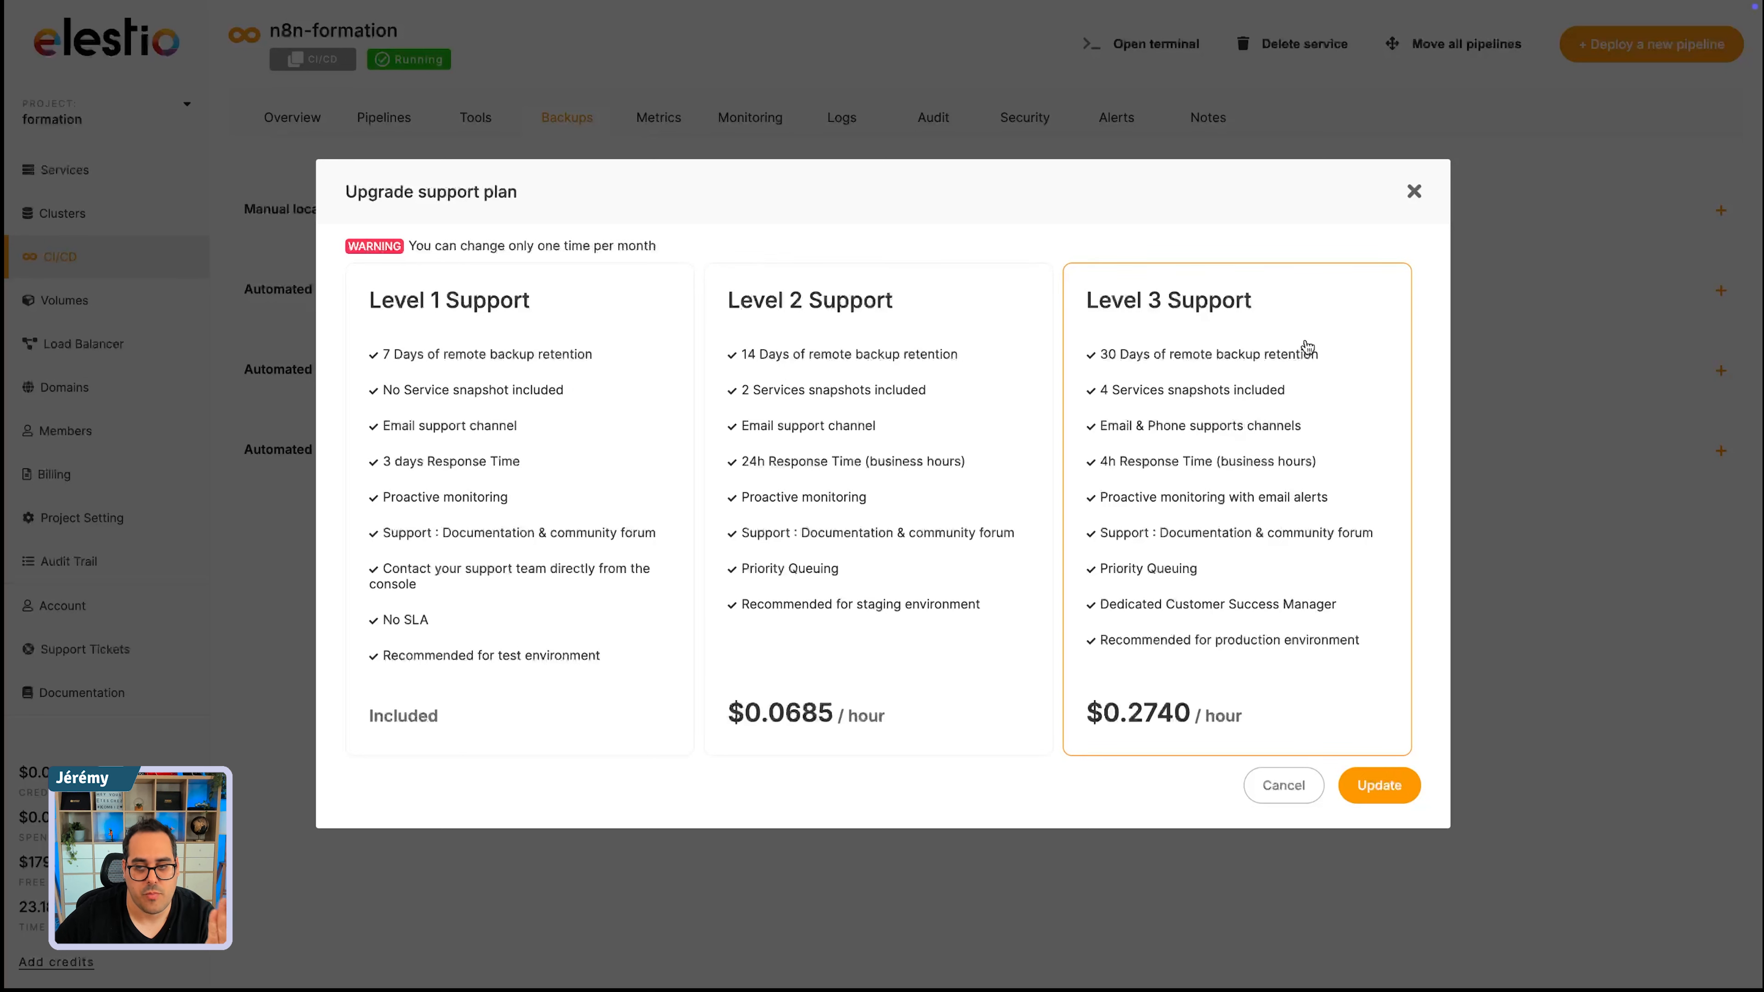
click(380, 401)
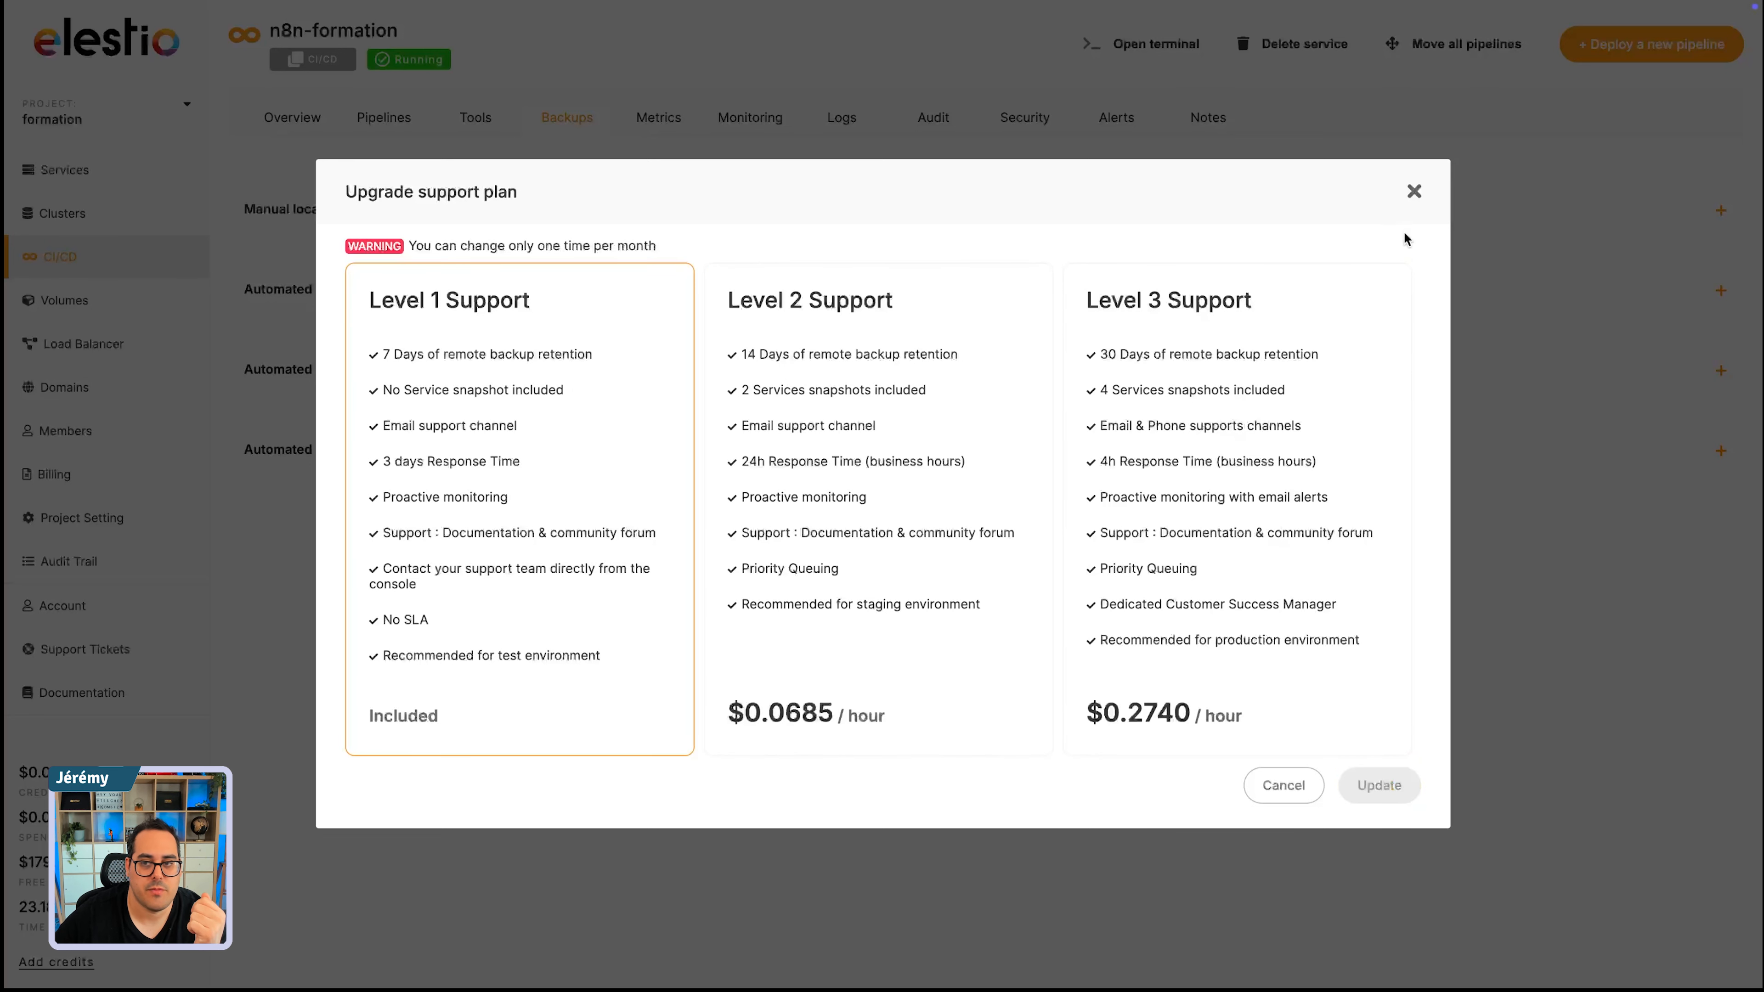
click(1414, 191)
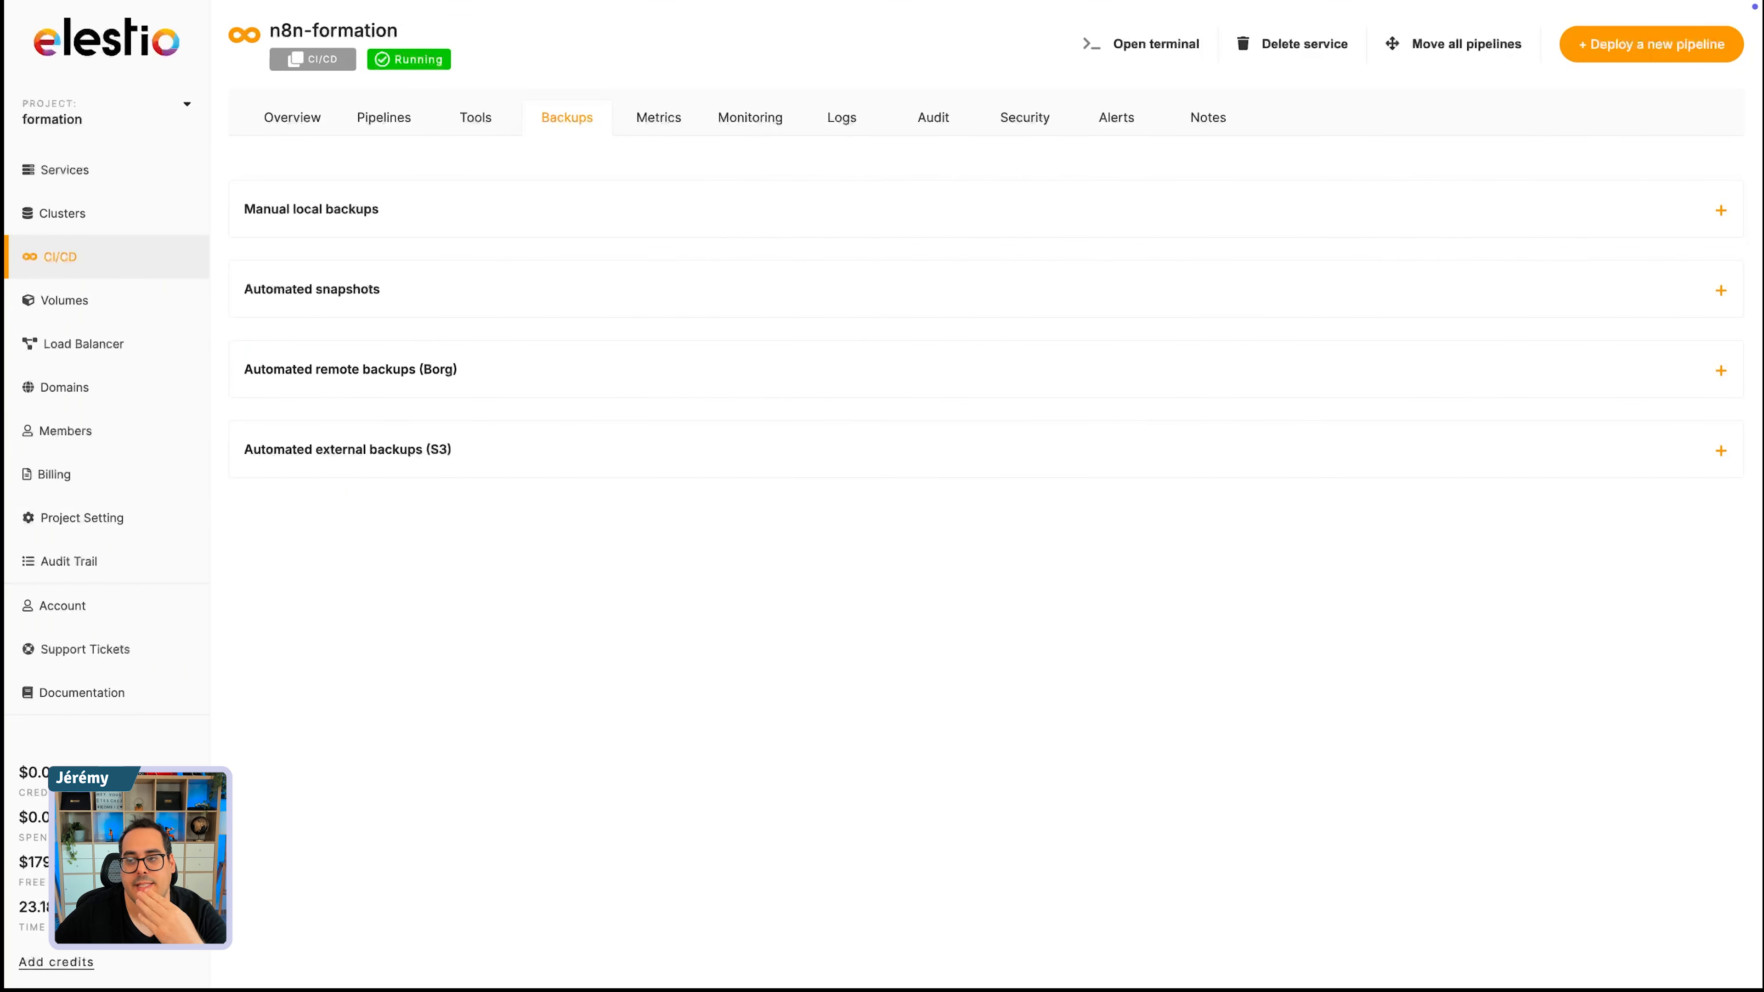
- Create a manual local backup of the n8n-formation service and close its server log
click(301, 217)
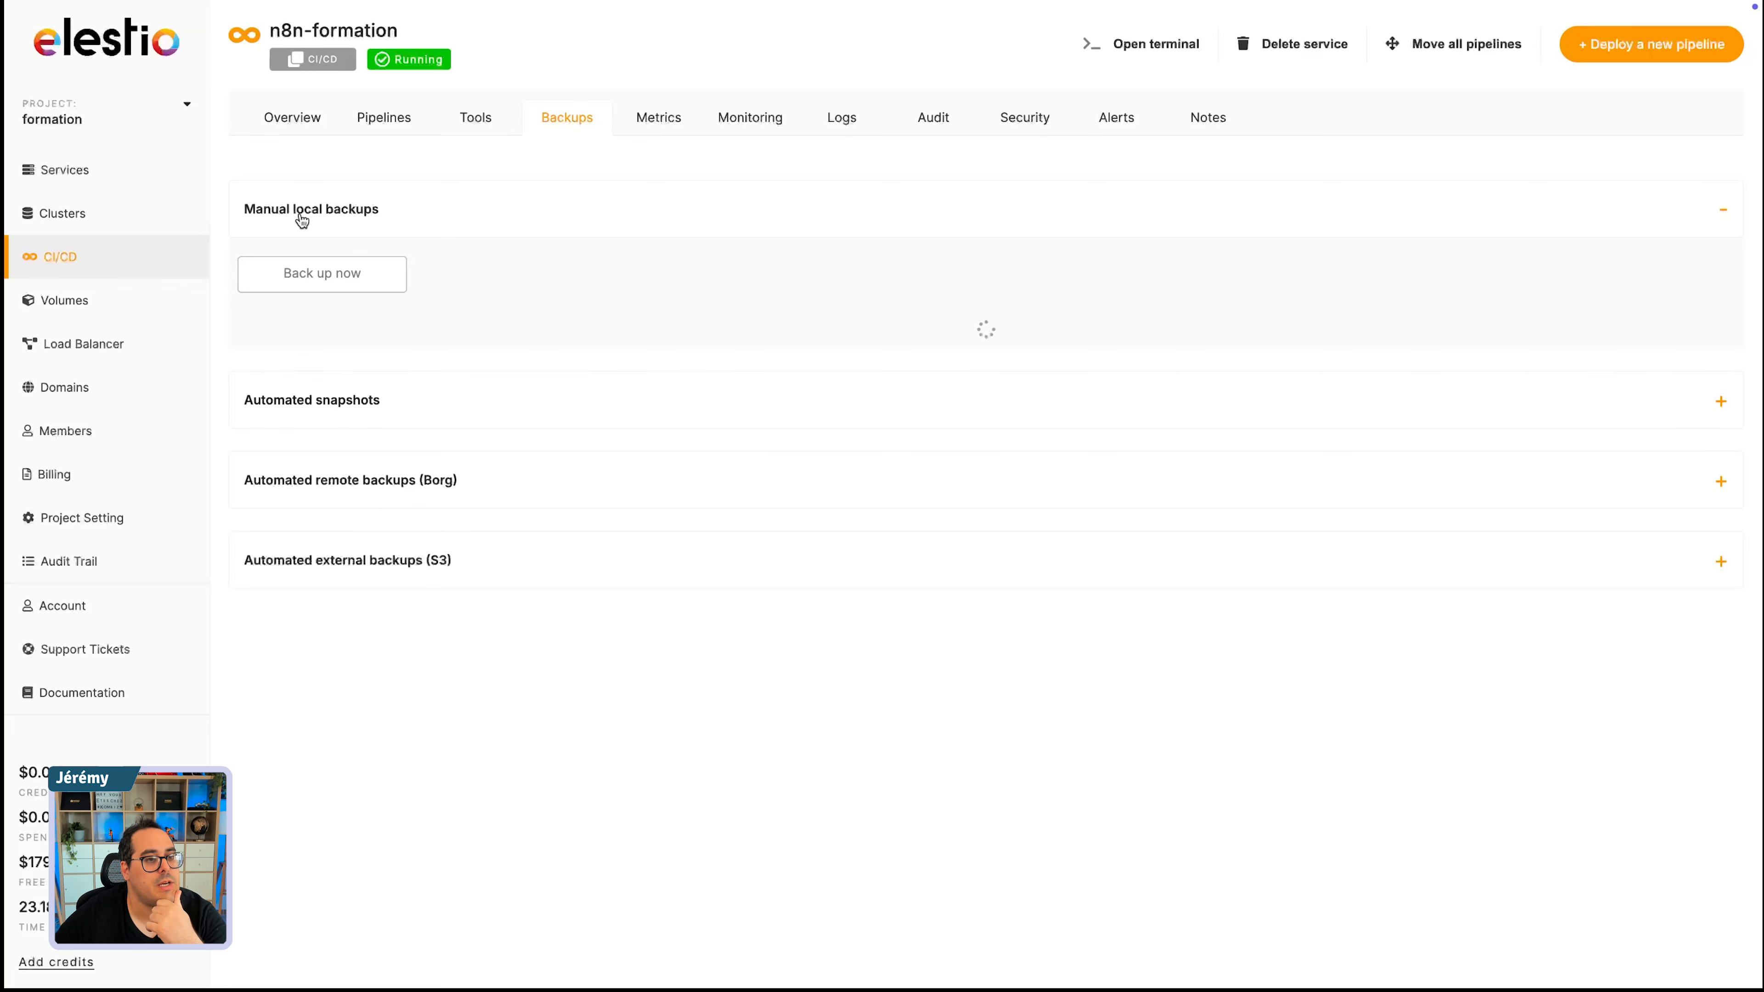
click(310, 276)
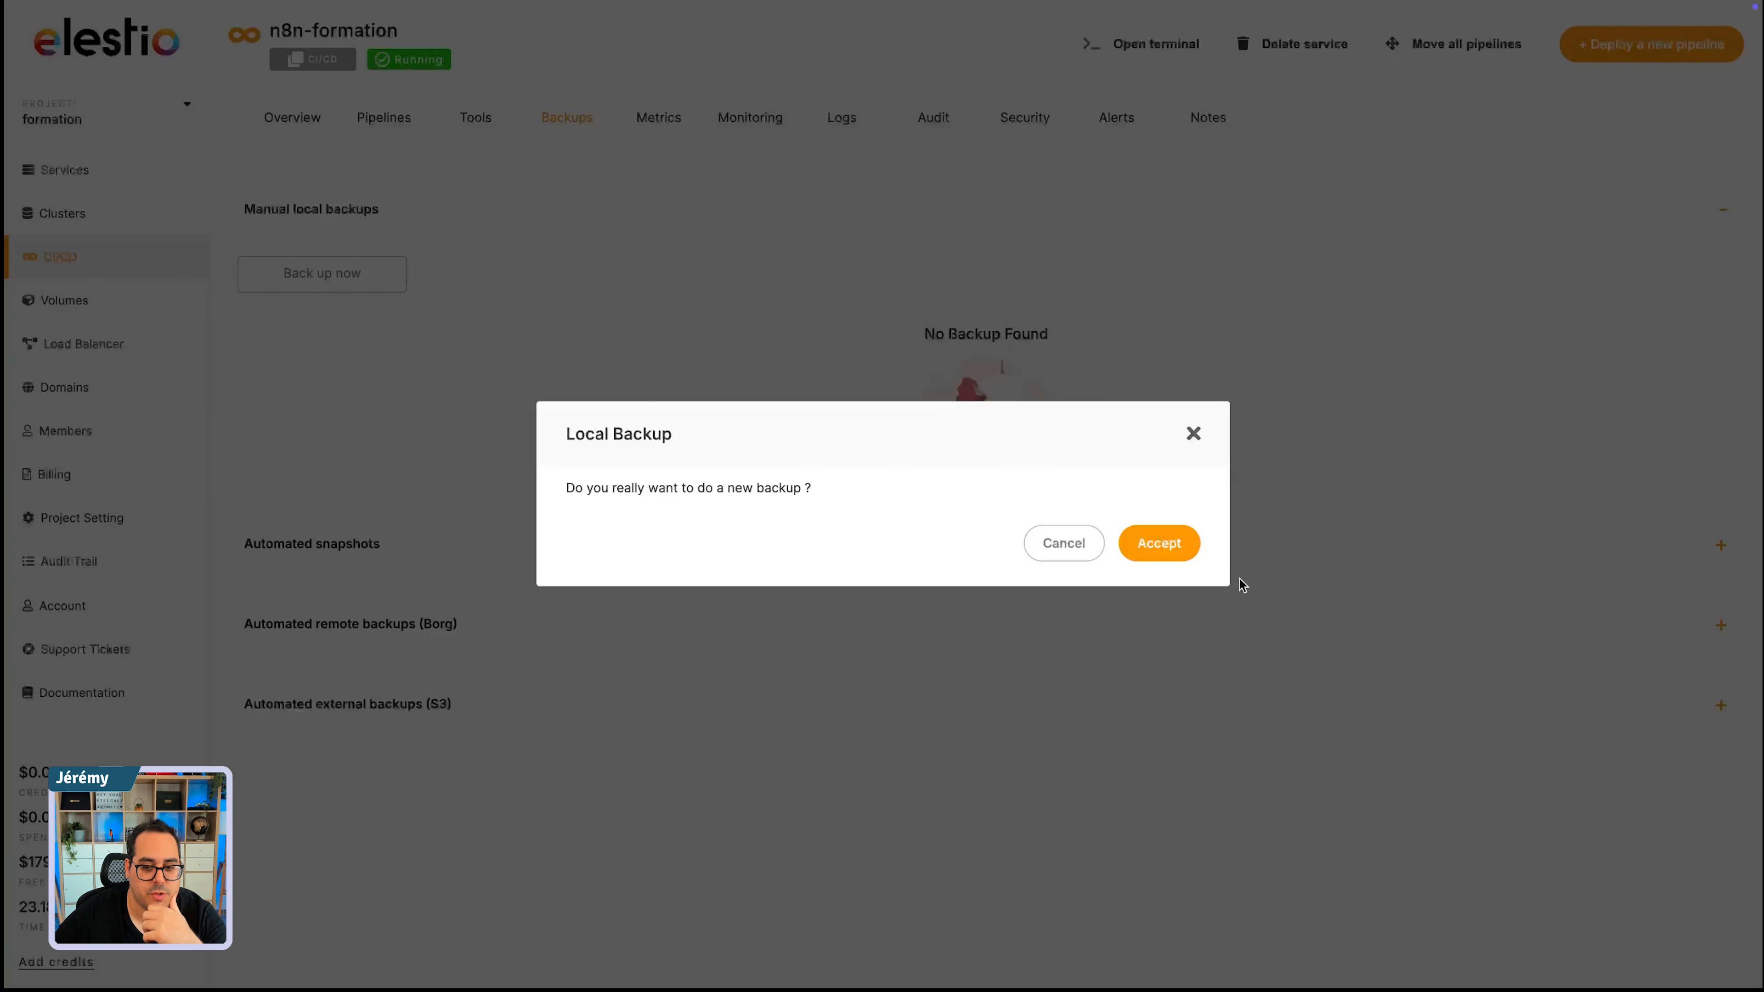
click(1159, 542)
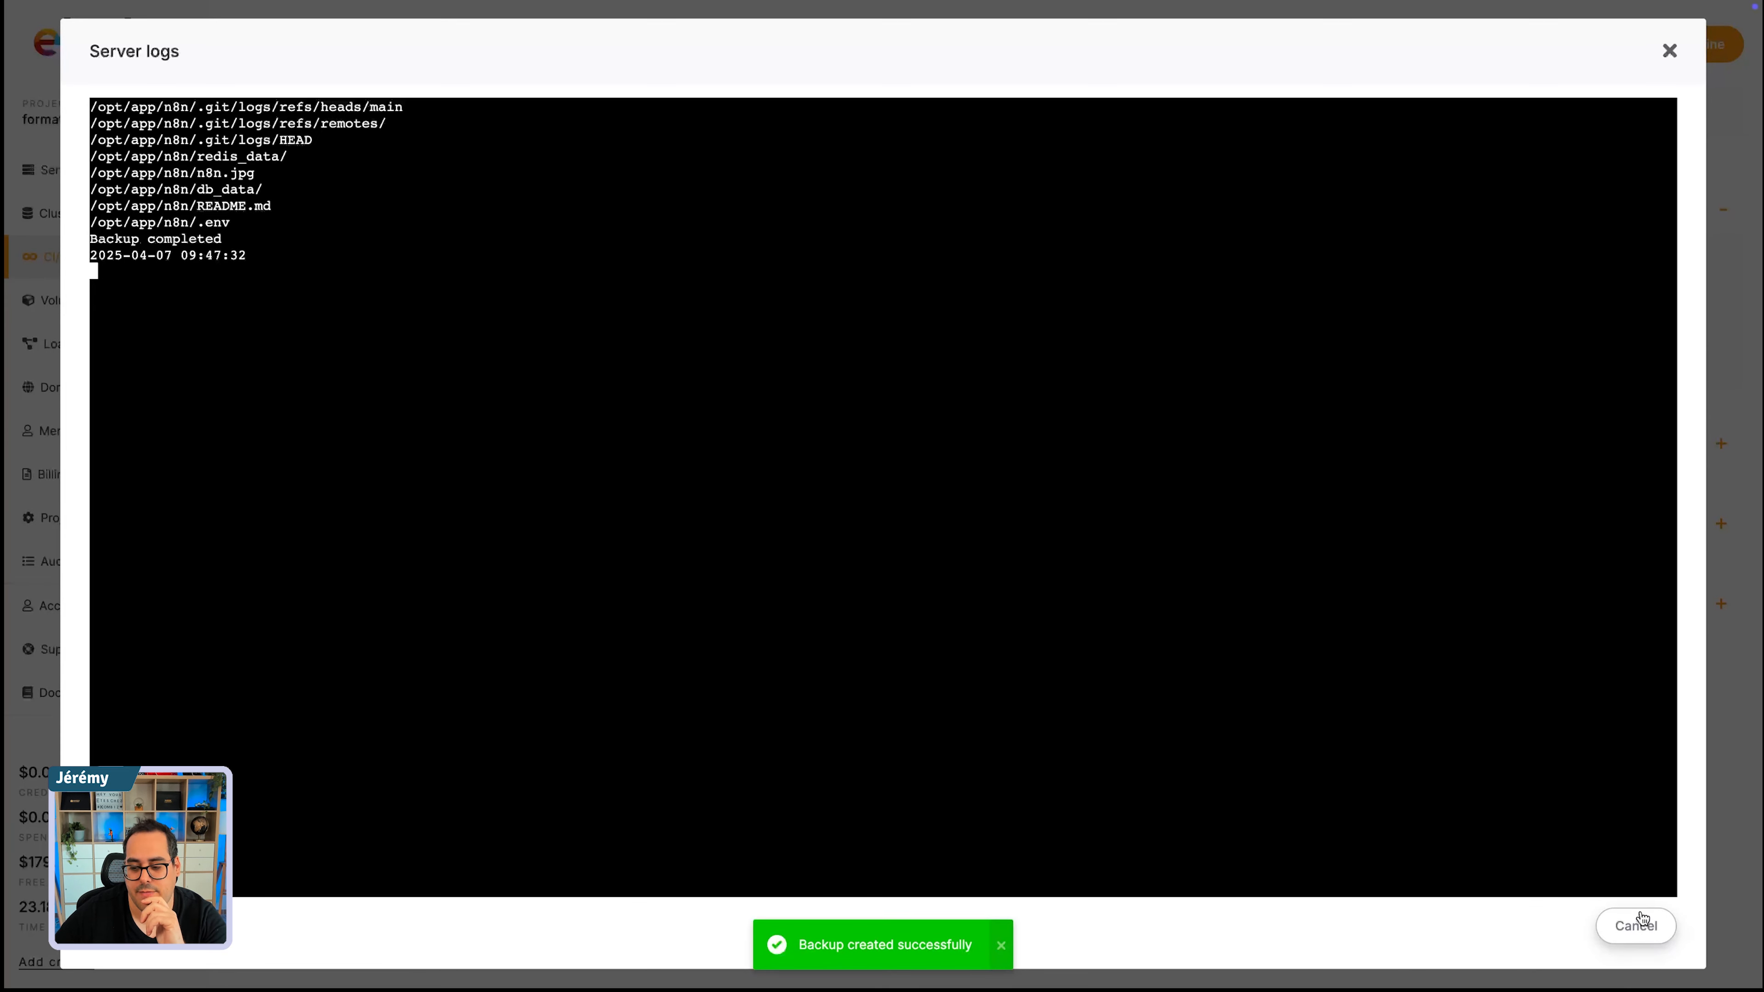
click(1633, 929)
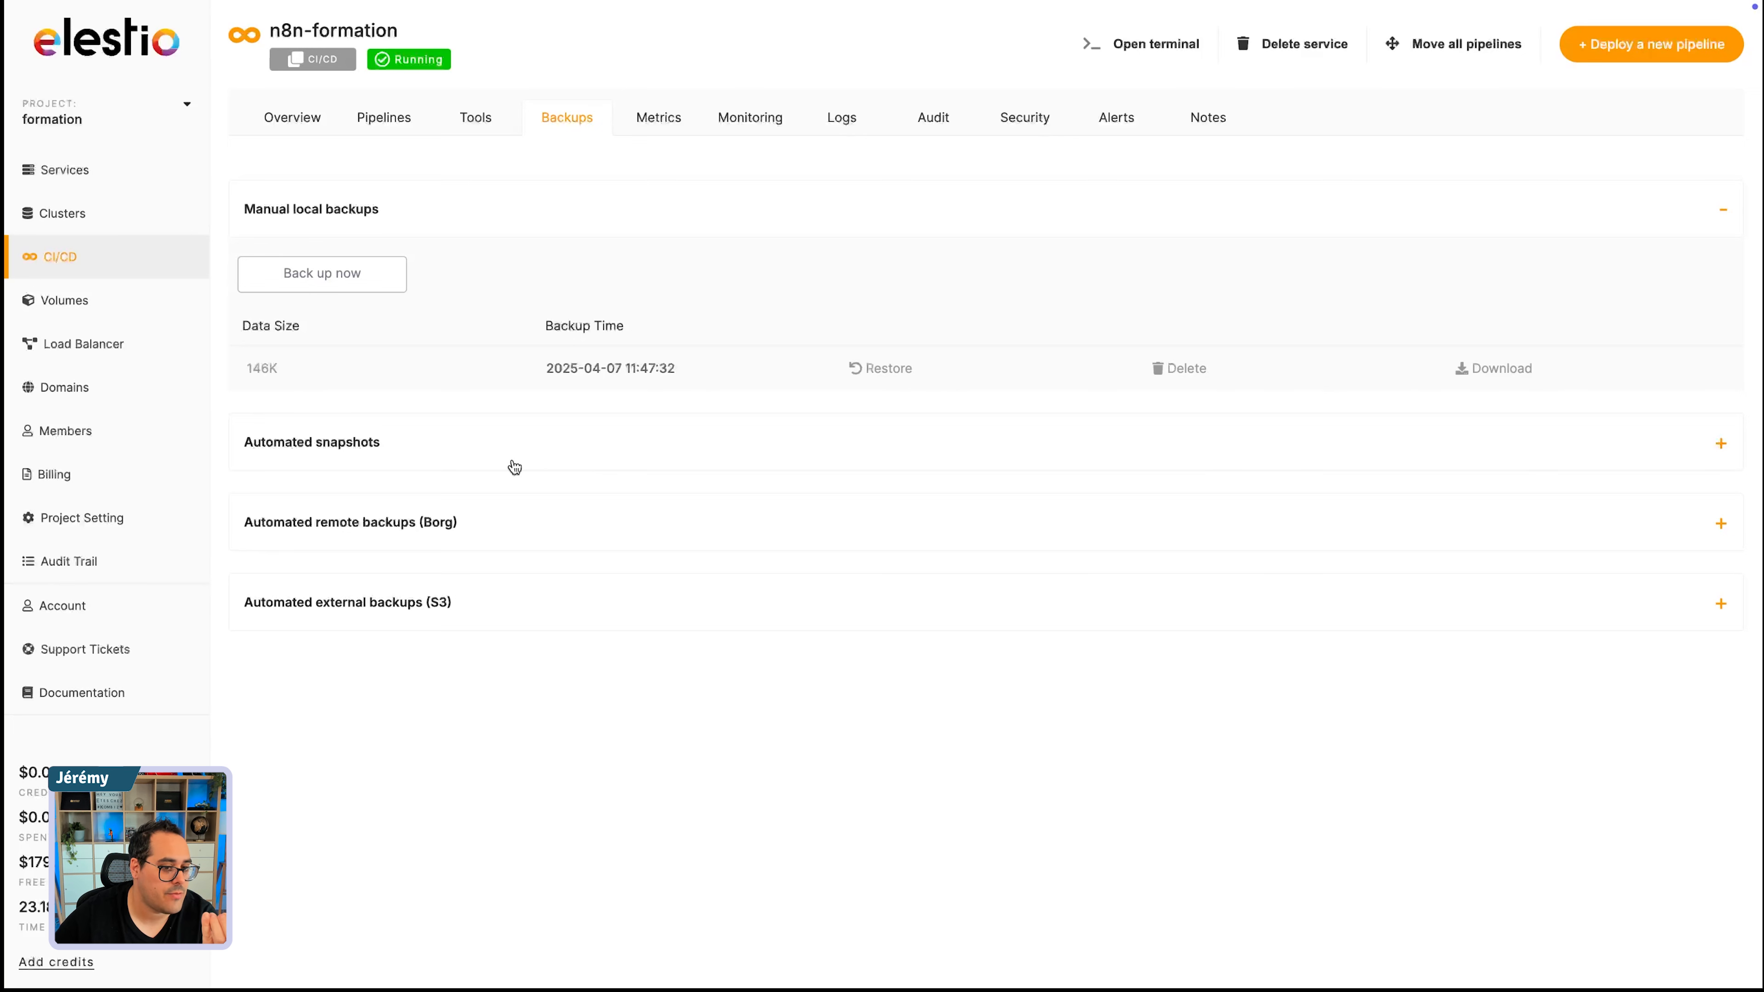
- Examine the service's performance metrics and uptime monitoring, and request an immediate health check
click(651, 123)
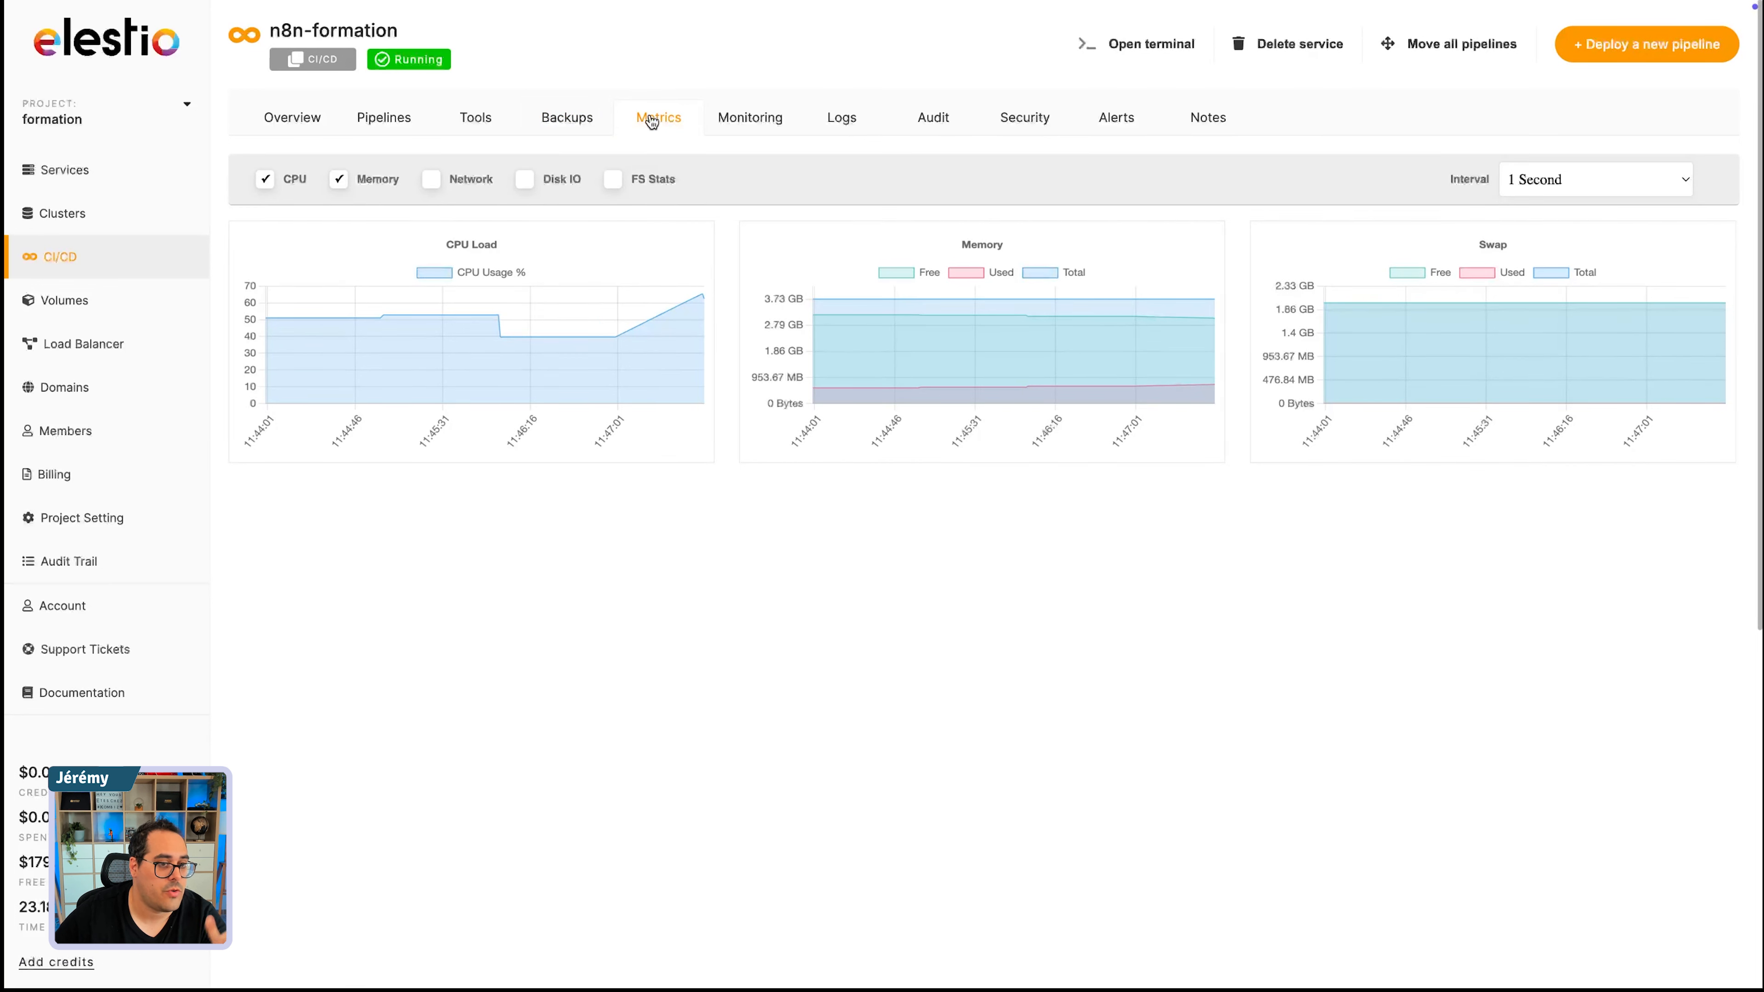
click(744, 124)
click(842, 120)
click(772, 125)
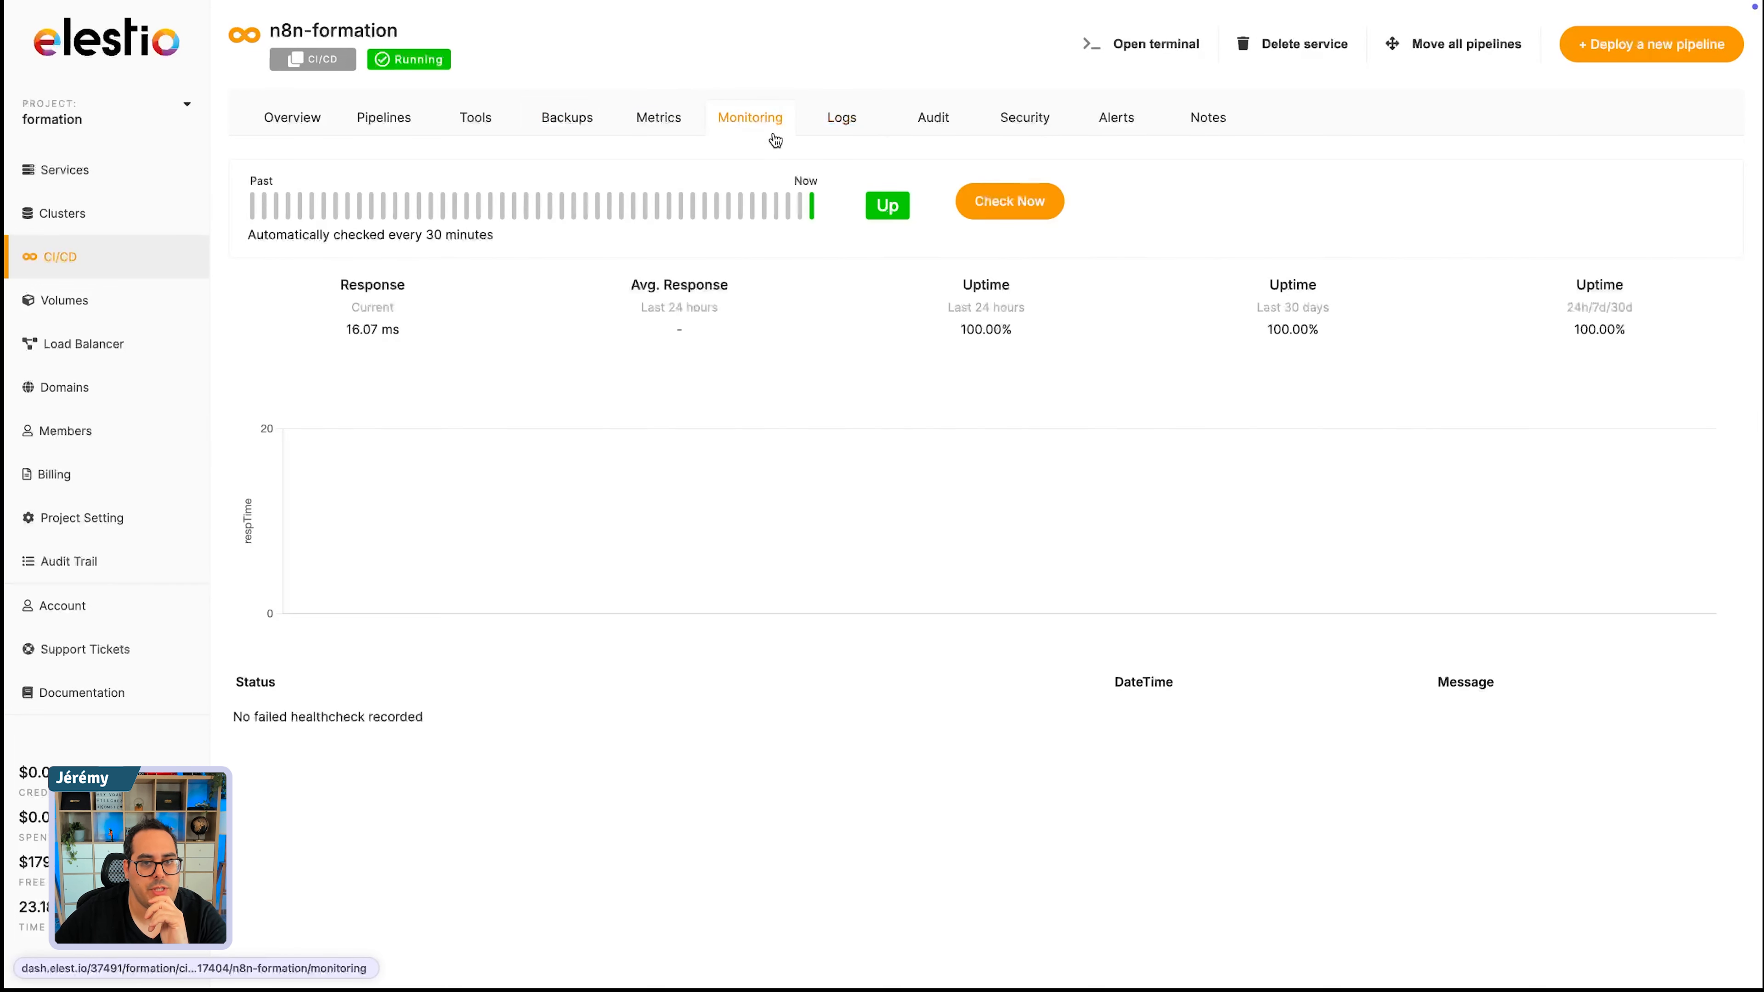
click(1020, 203)
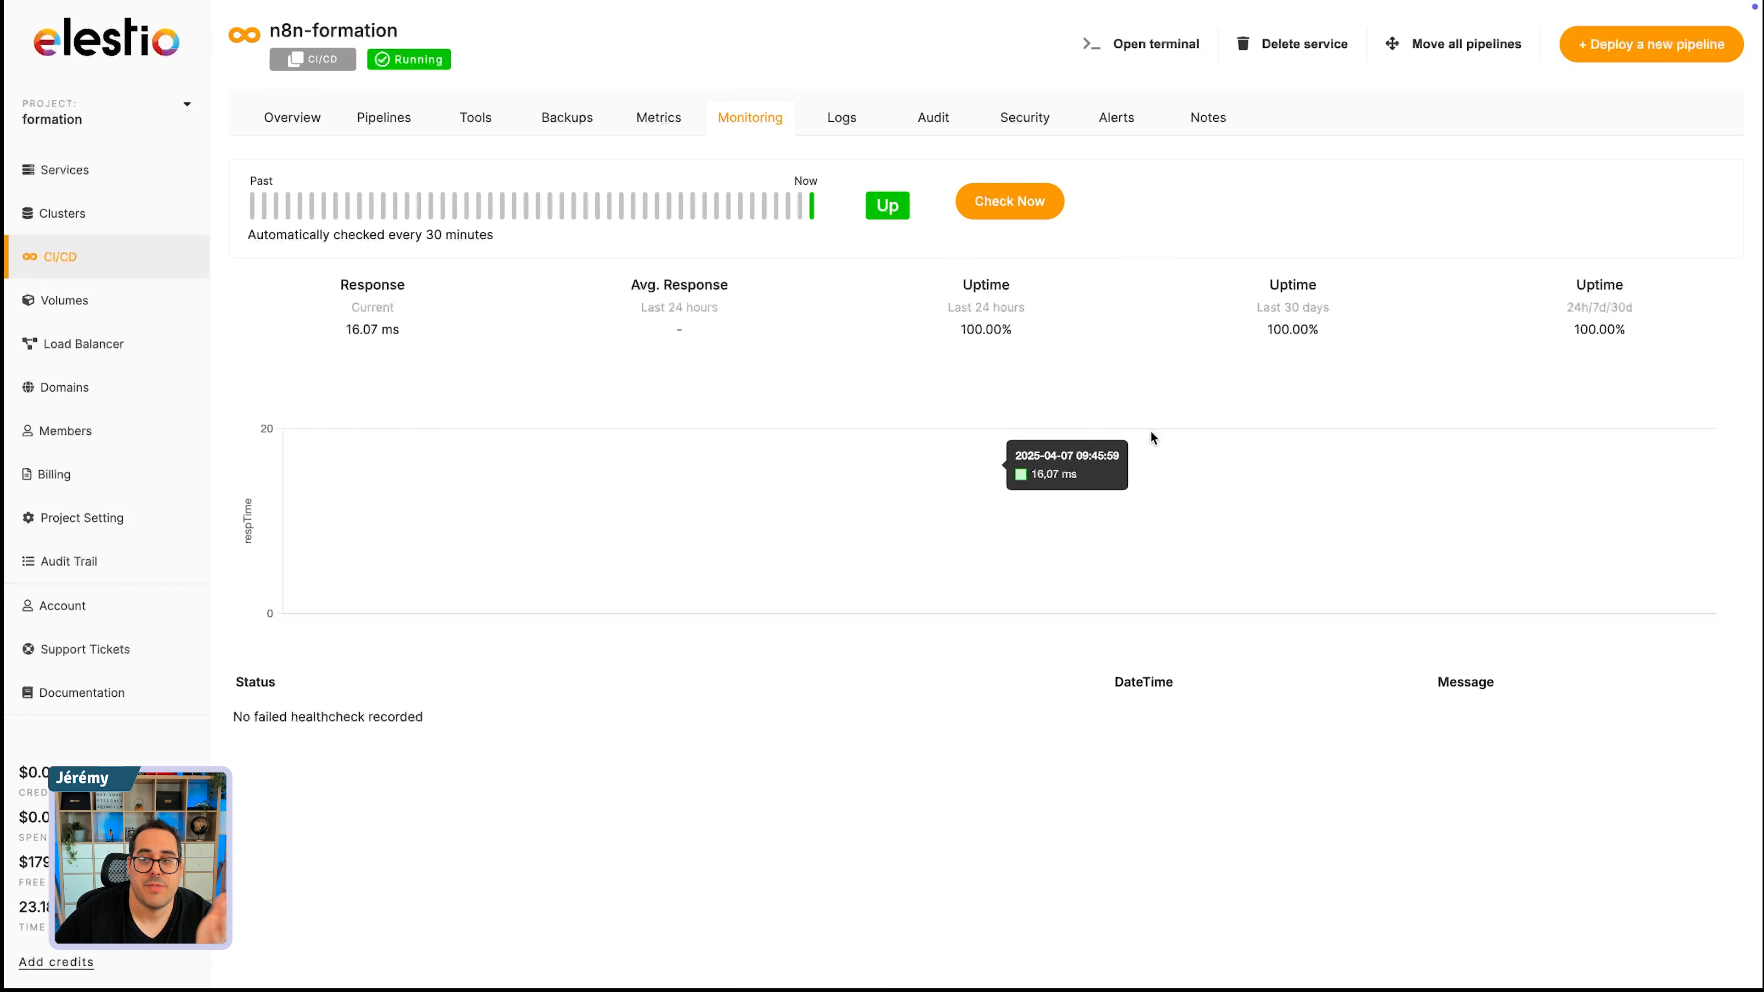
- Examine the n8n-formation service's logs, audit entries, security settings and alert configuration
click(837, 118)
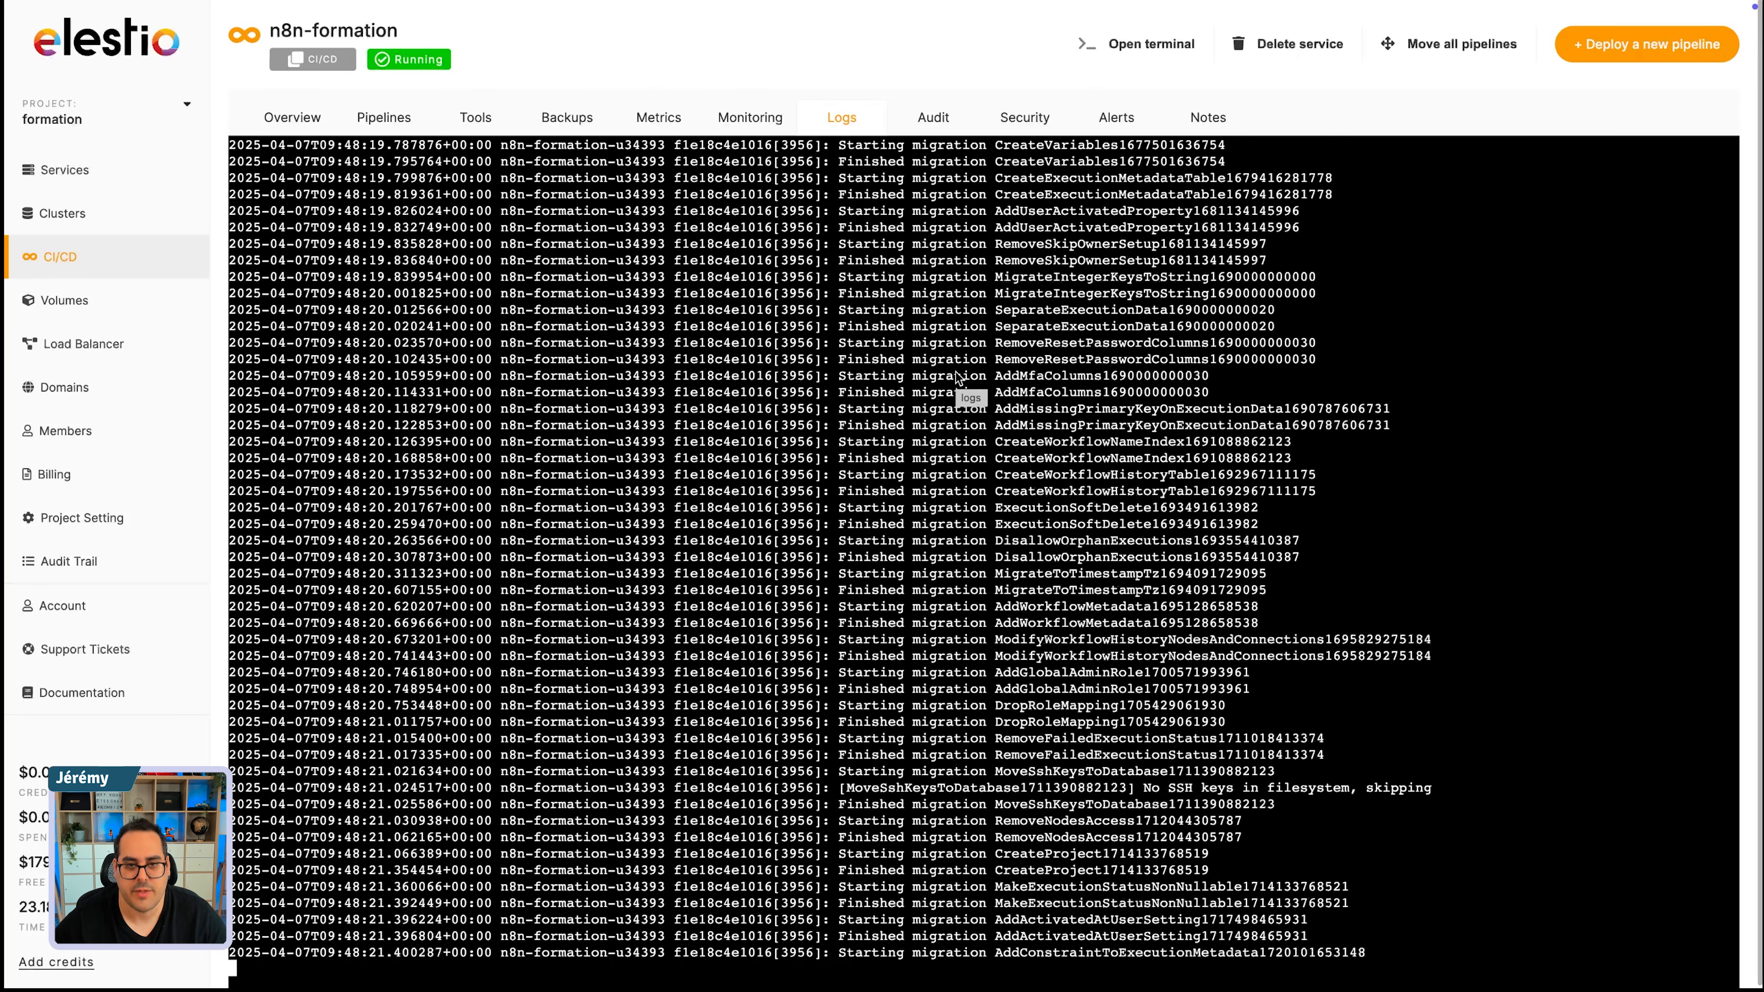
click(934, 118)
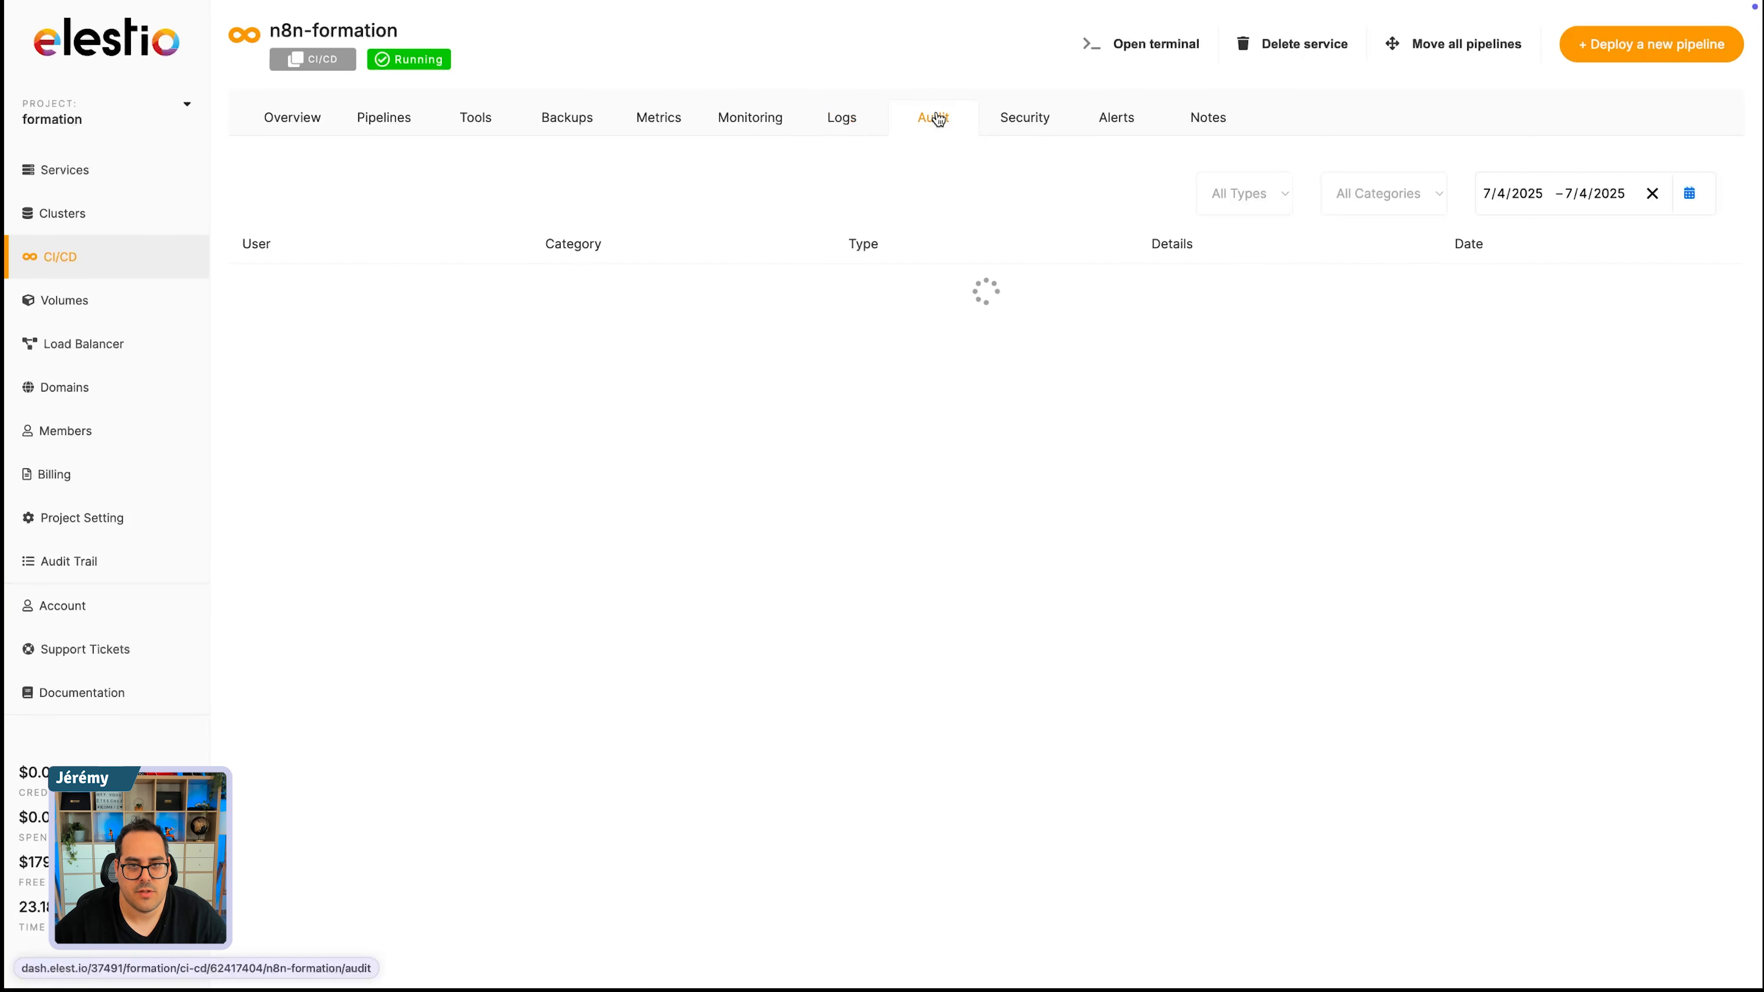
click(1019, 121)
click(1116, 121)
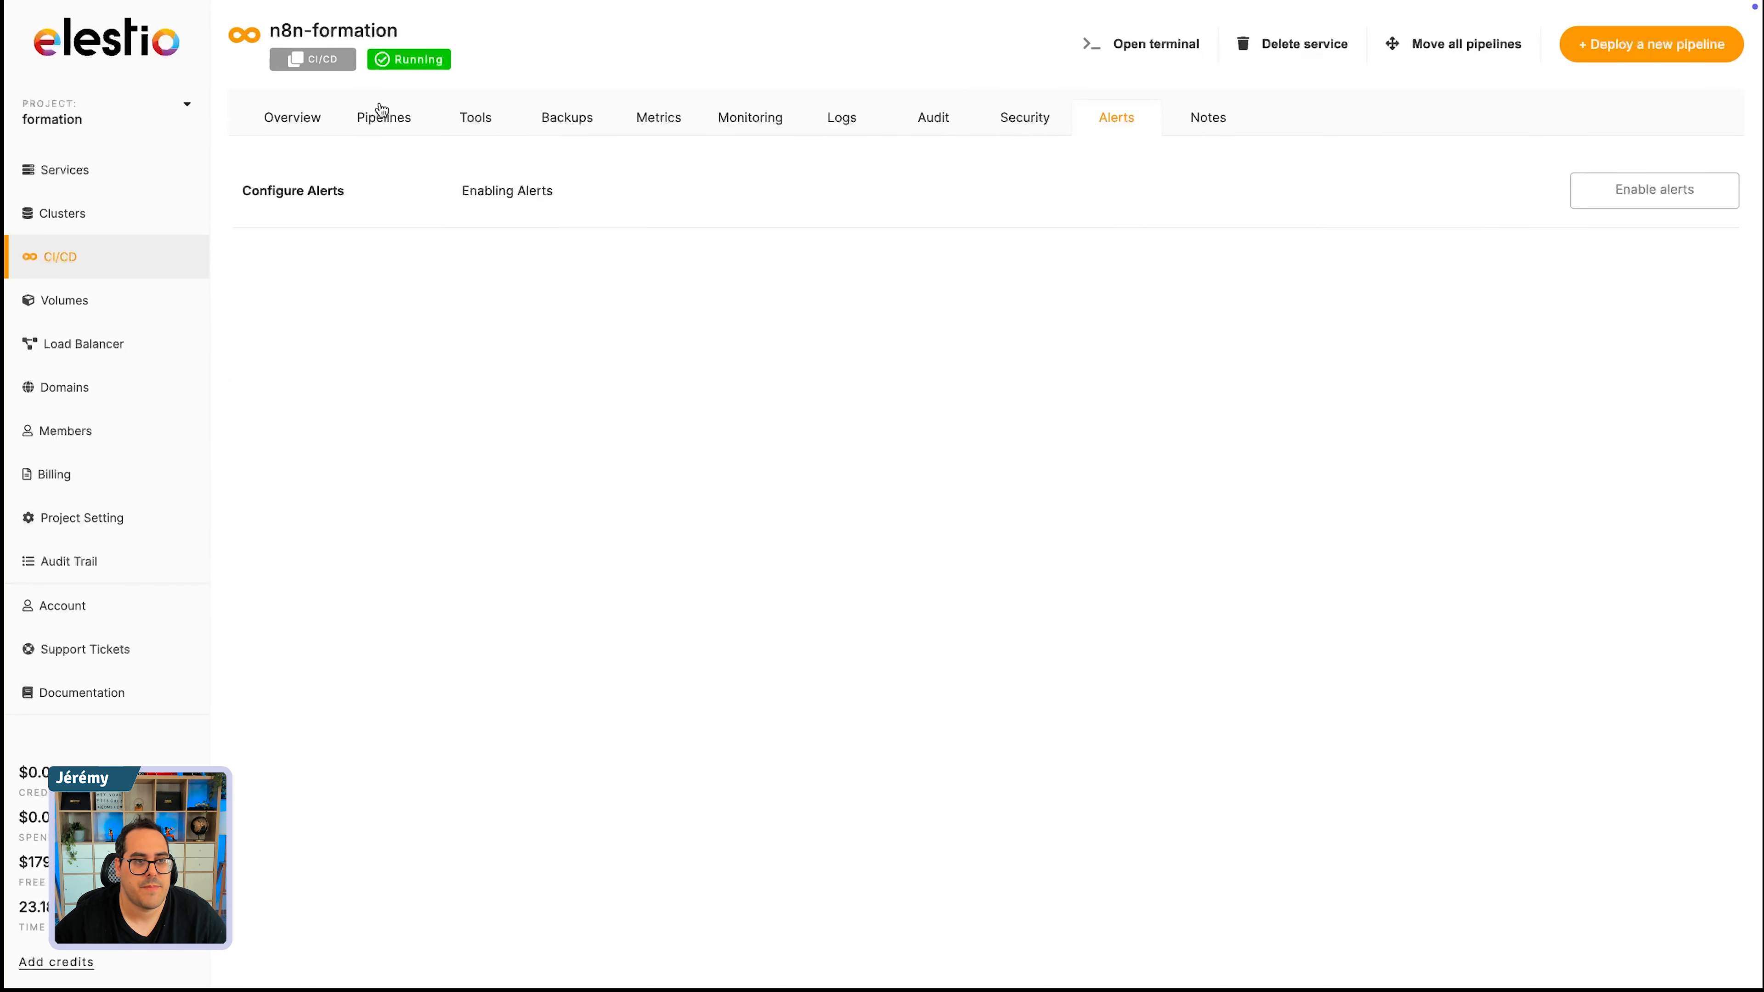
- Open the n8n pipeline from the service's pipeline list and examine its details and available tools
click(380, 117)
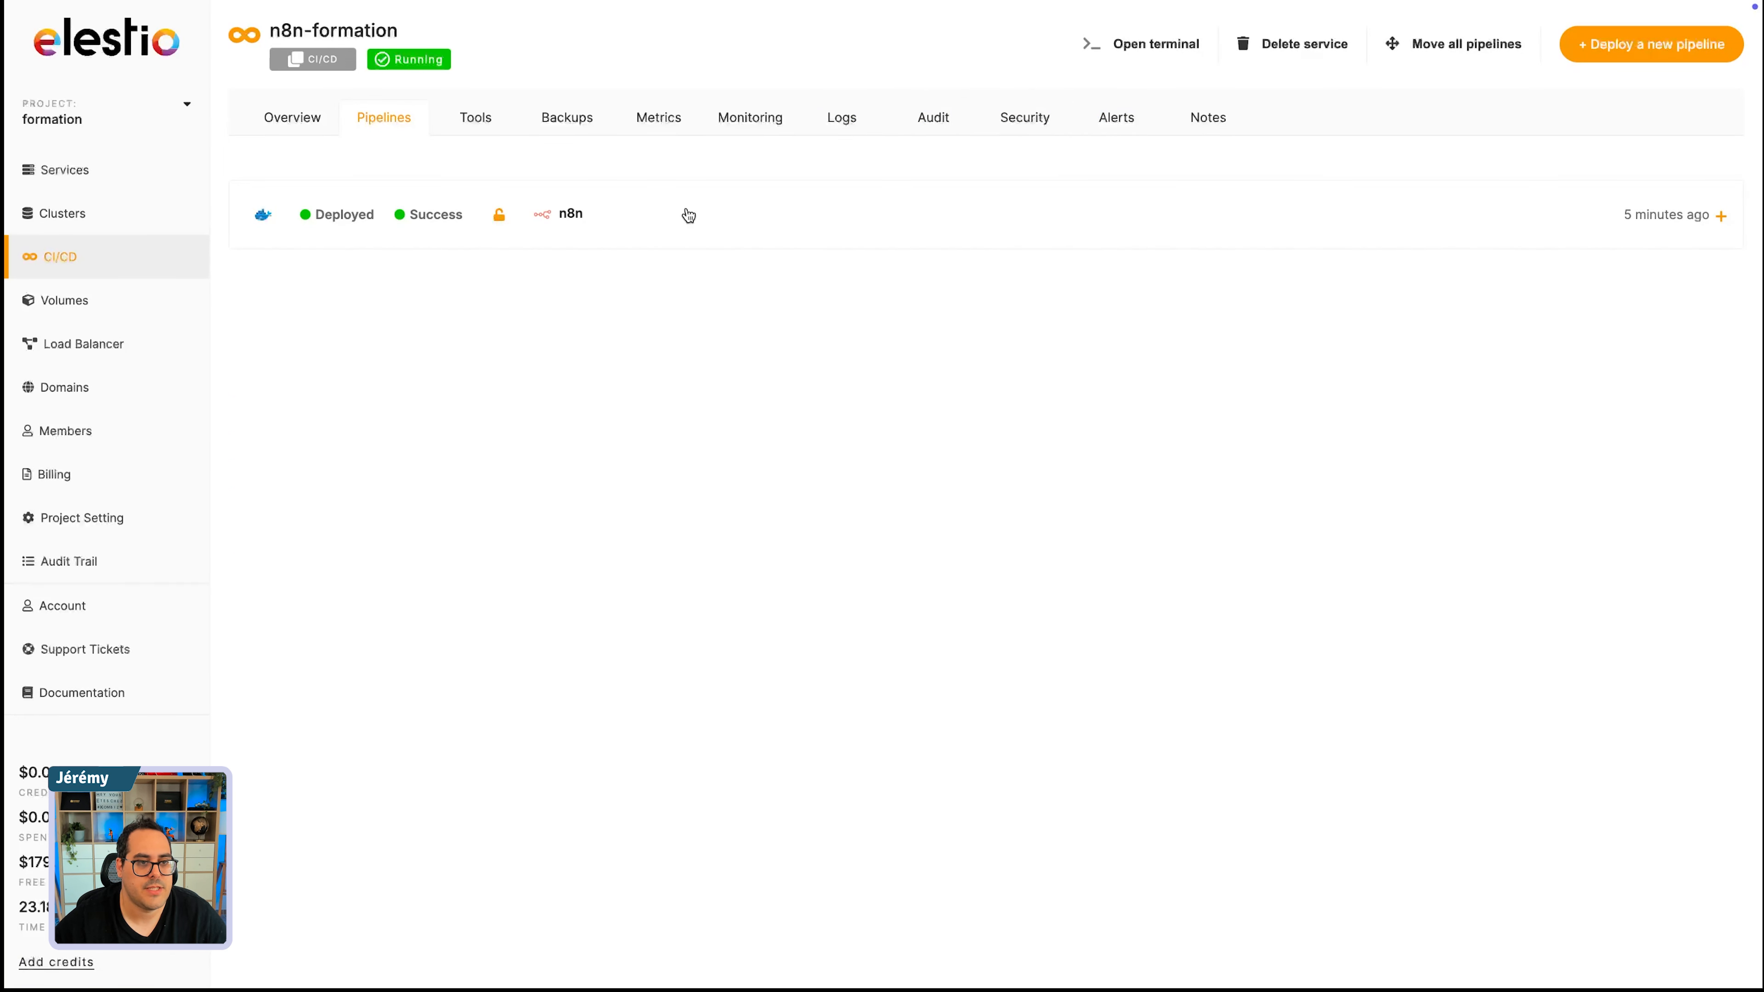
click(312, 222)
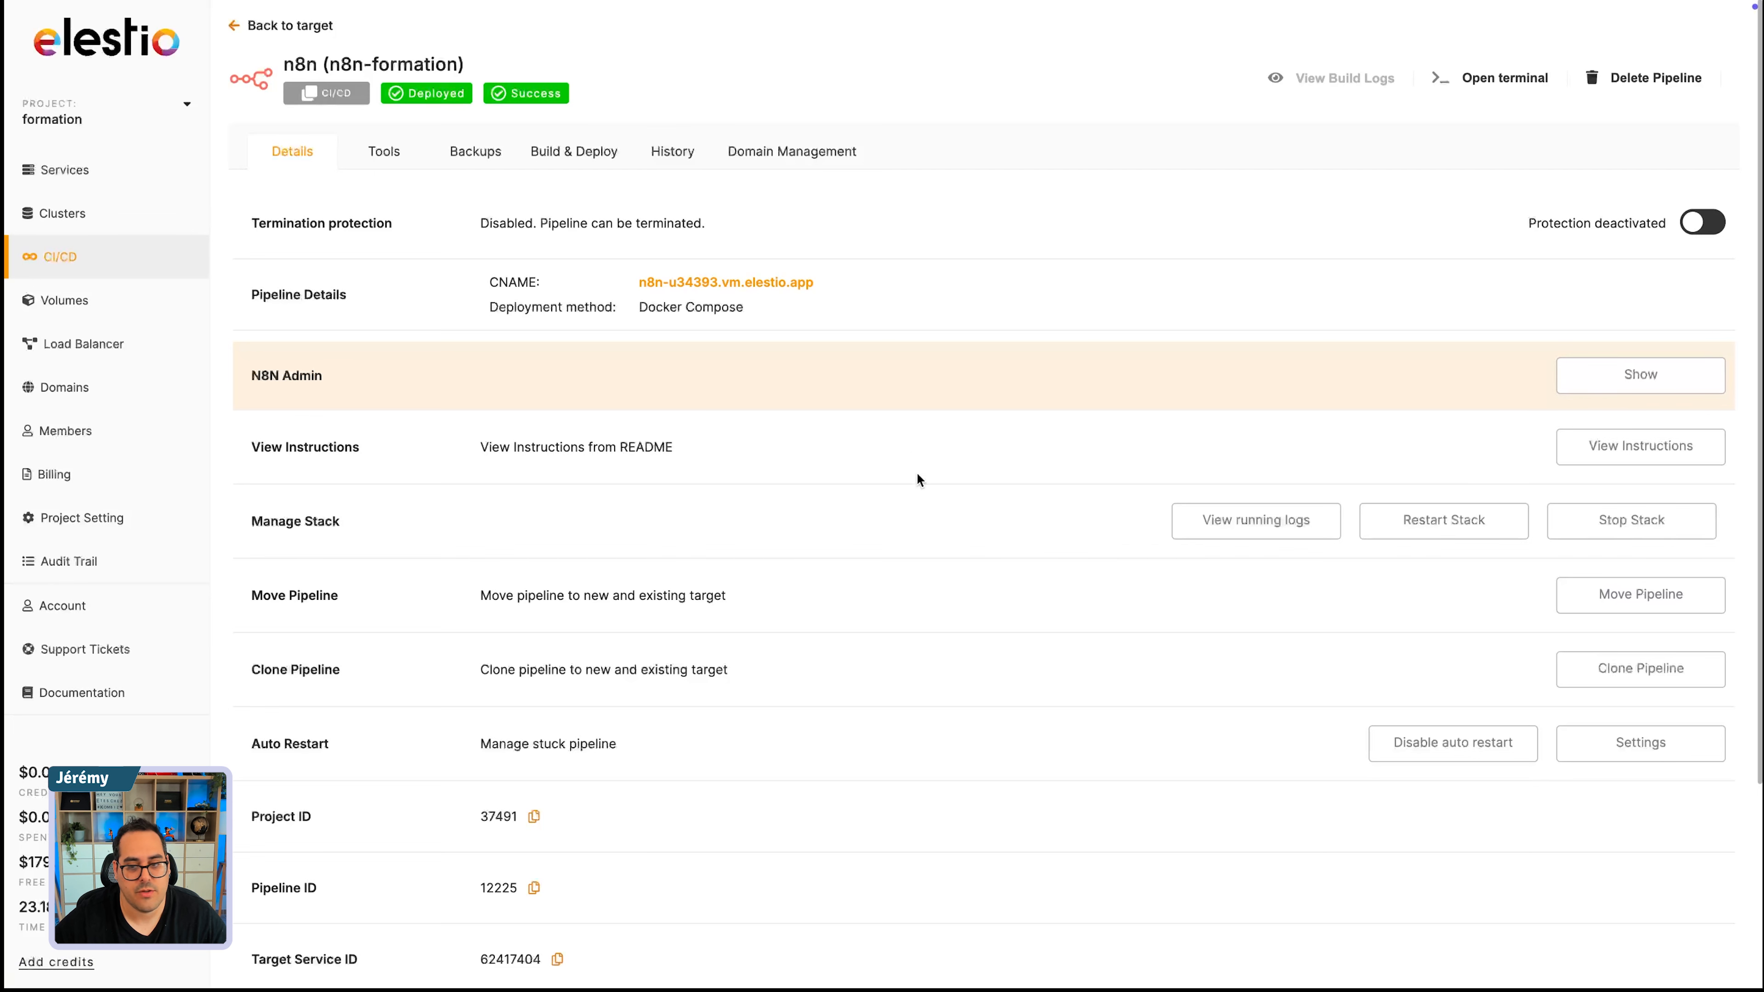
click(385, 152)
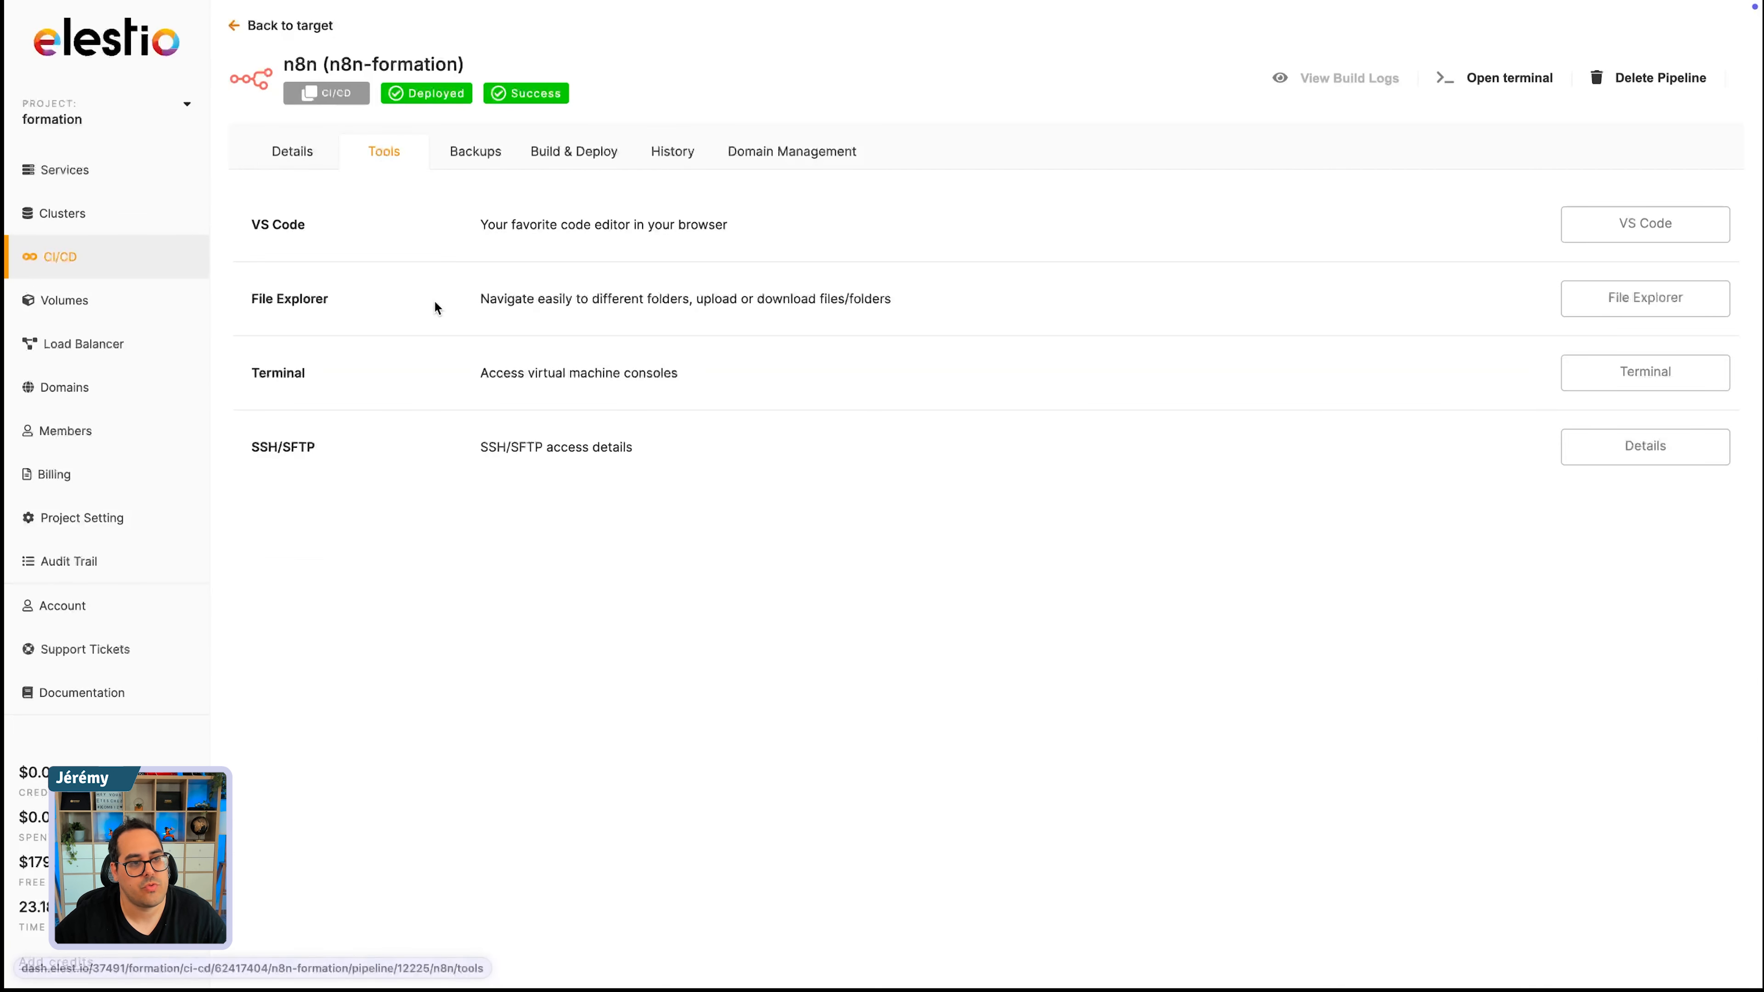
- Examine the pipeline's automated external S3 backup option and dismiss its confirmation without enabling it
click(479, 151)
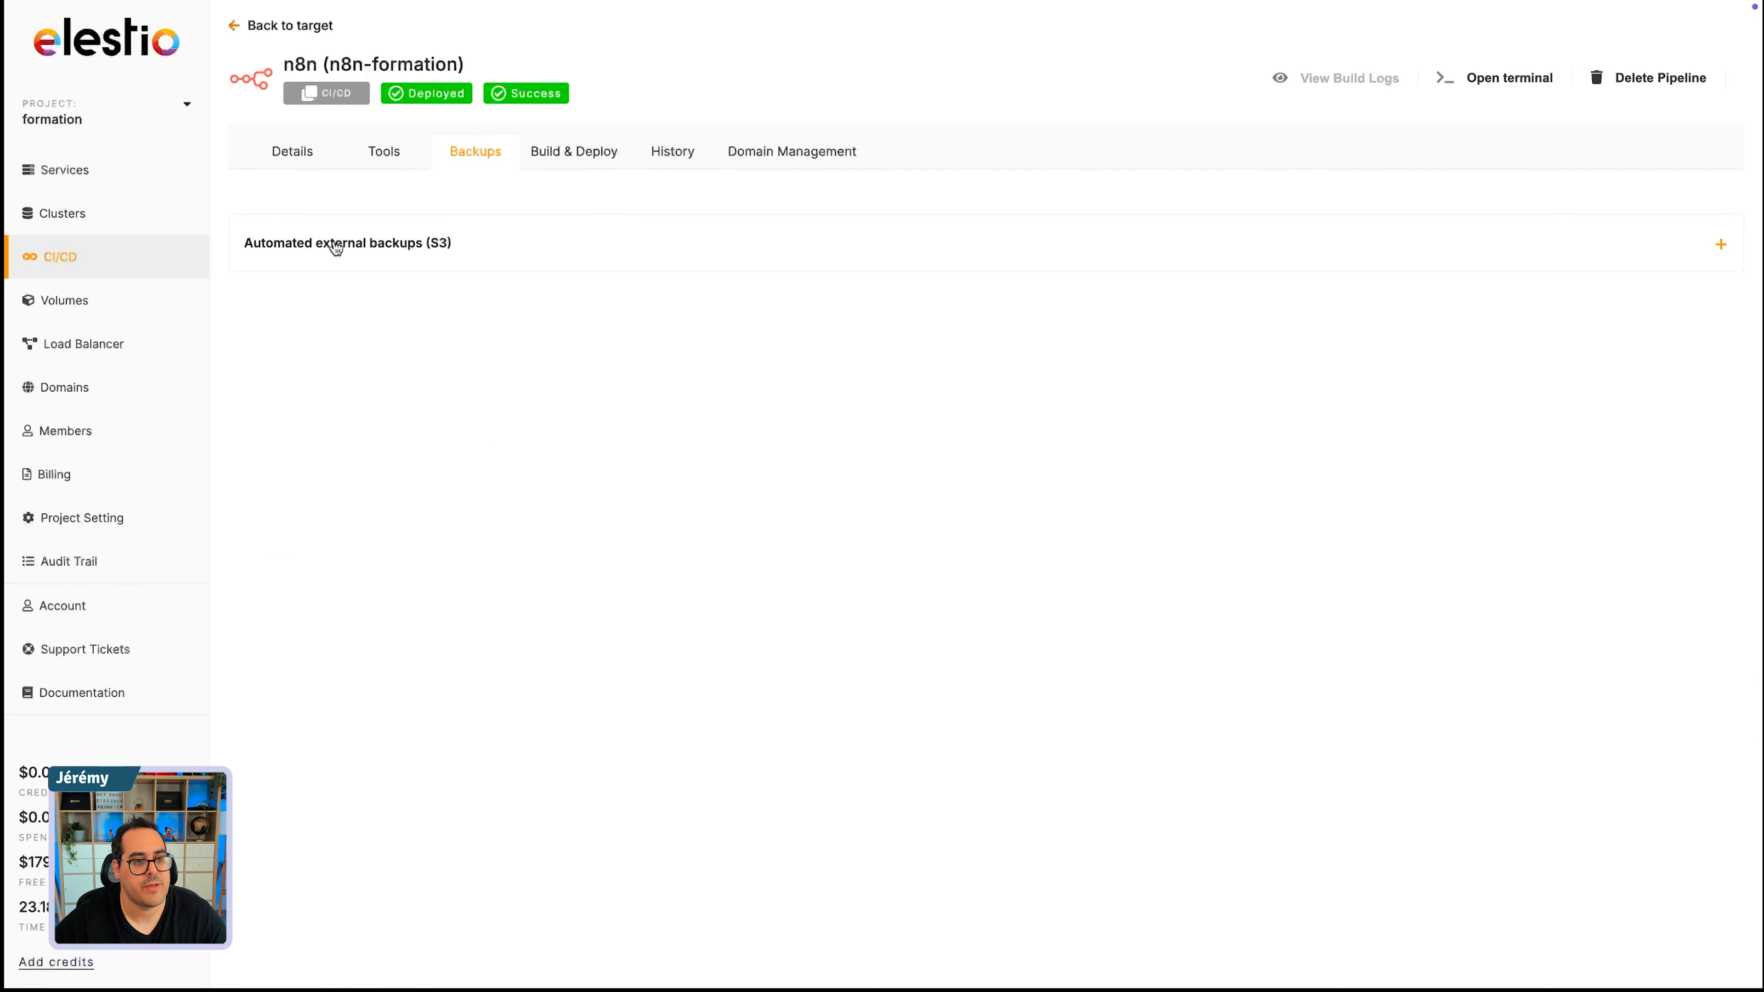
click(356, 244)
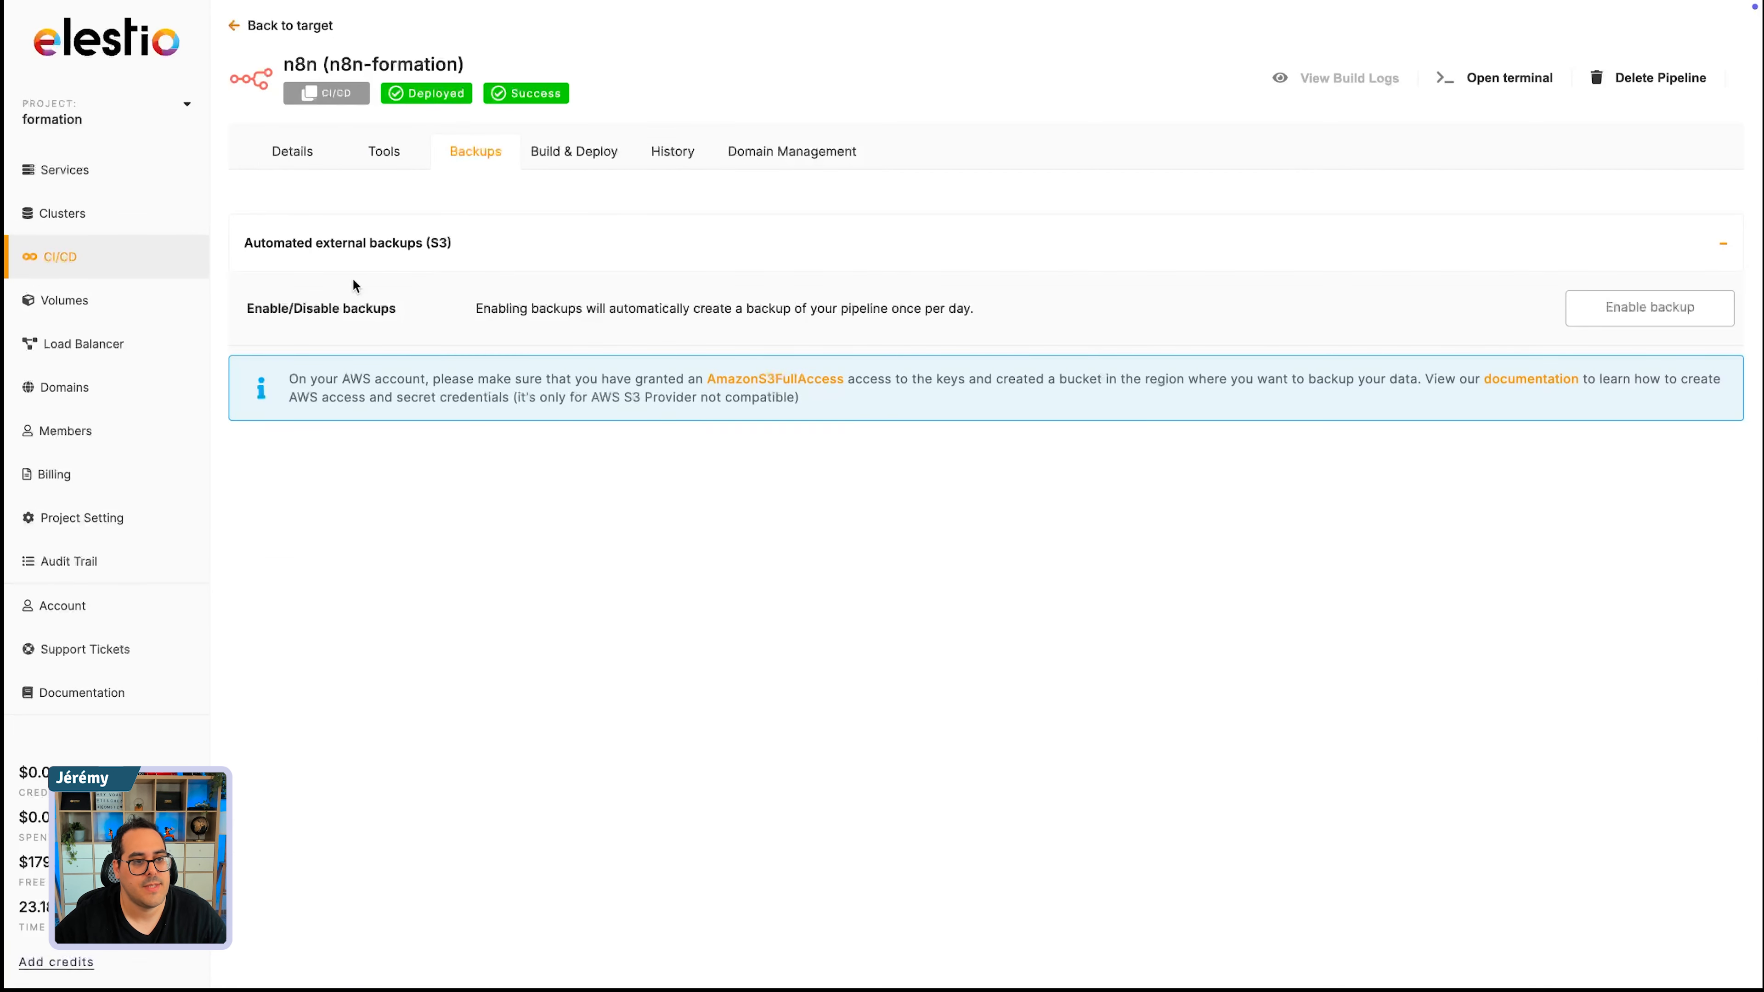
click(1661, 308)
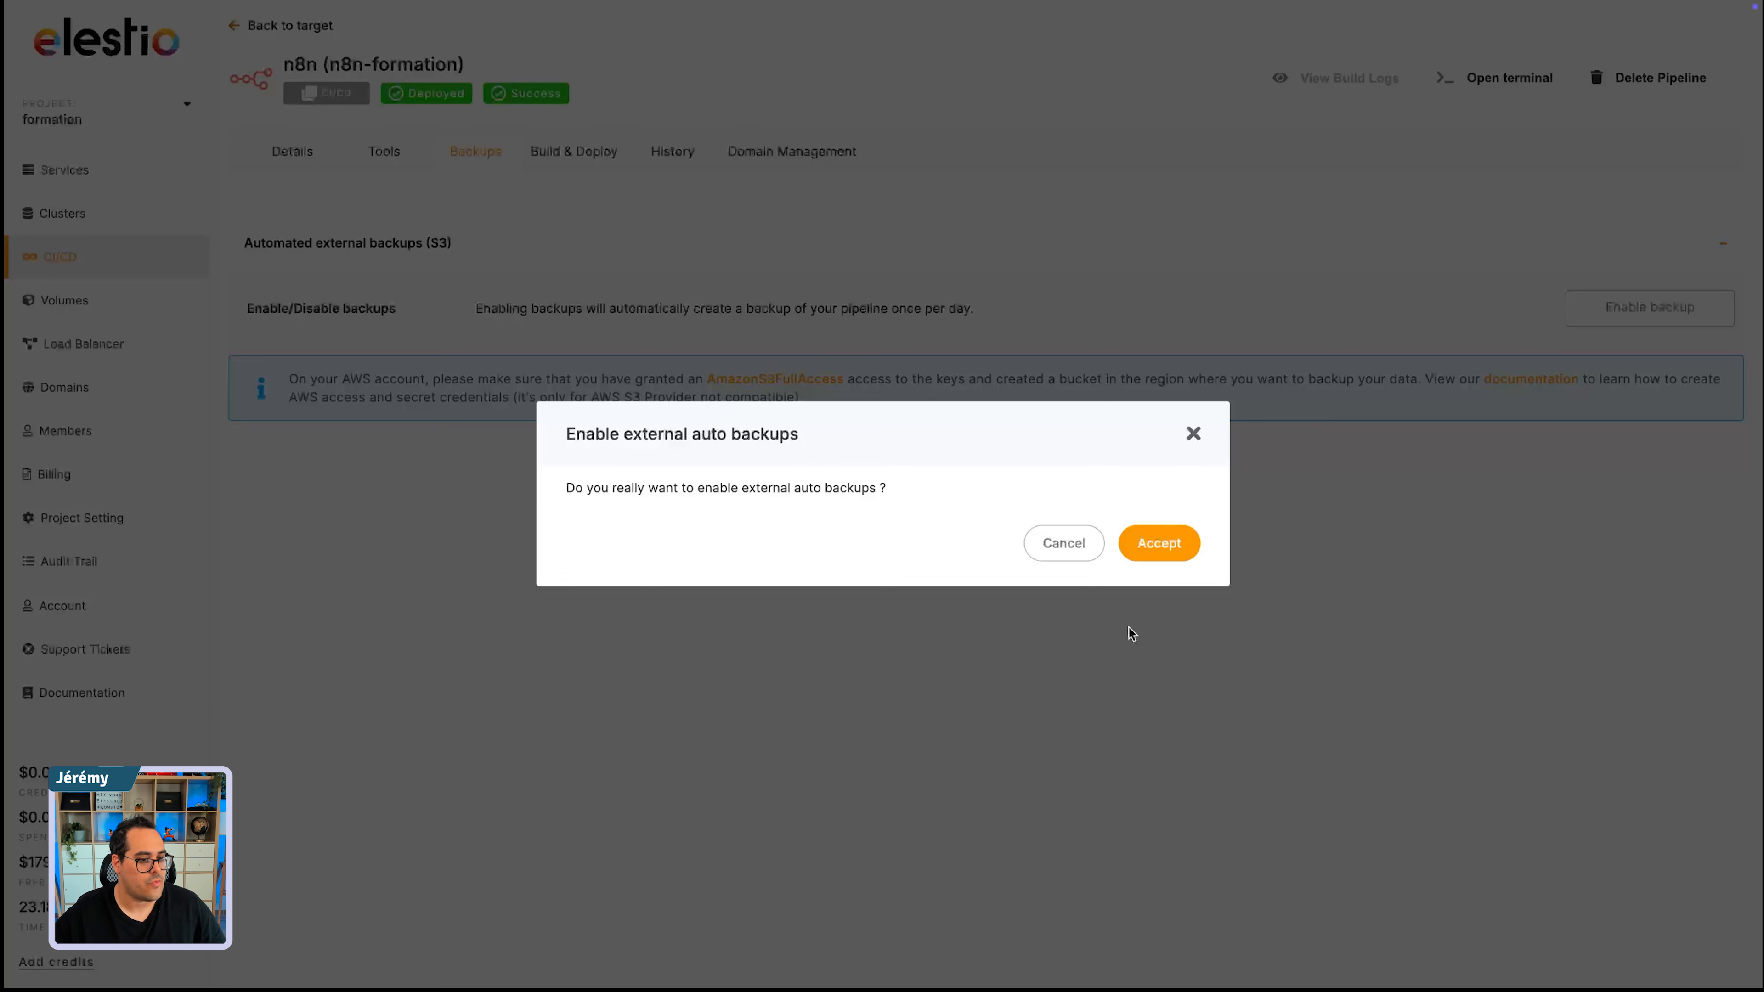
click(1190, 434)
- Examine the pipeline's docker-compose.yaml build configuration and its deployment history
click(570, 155)
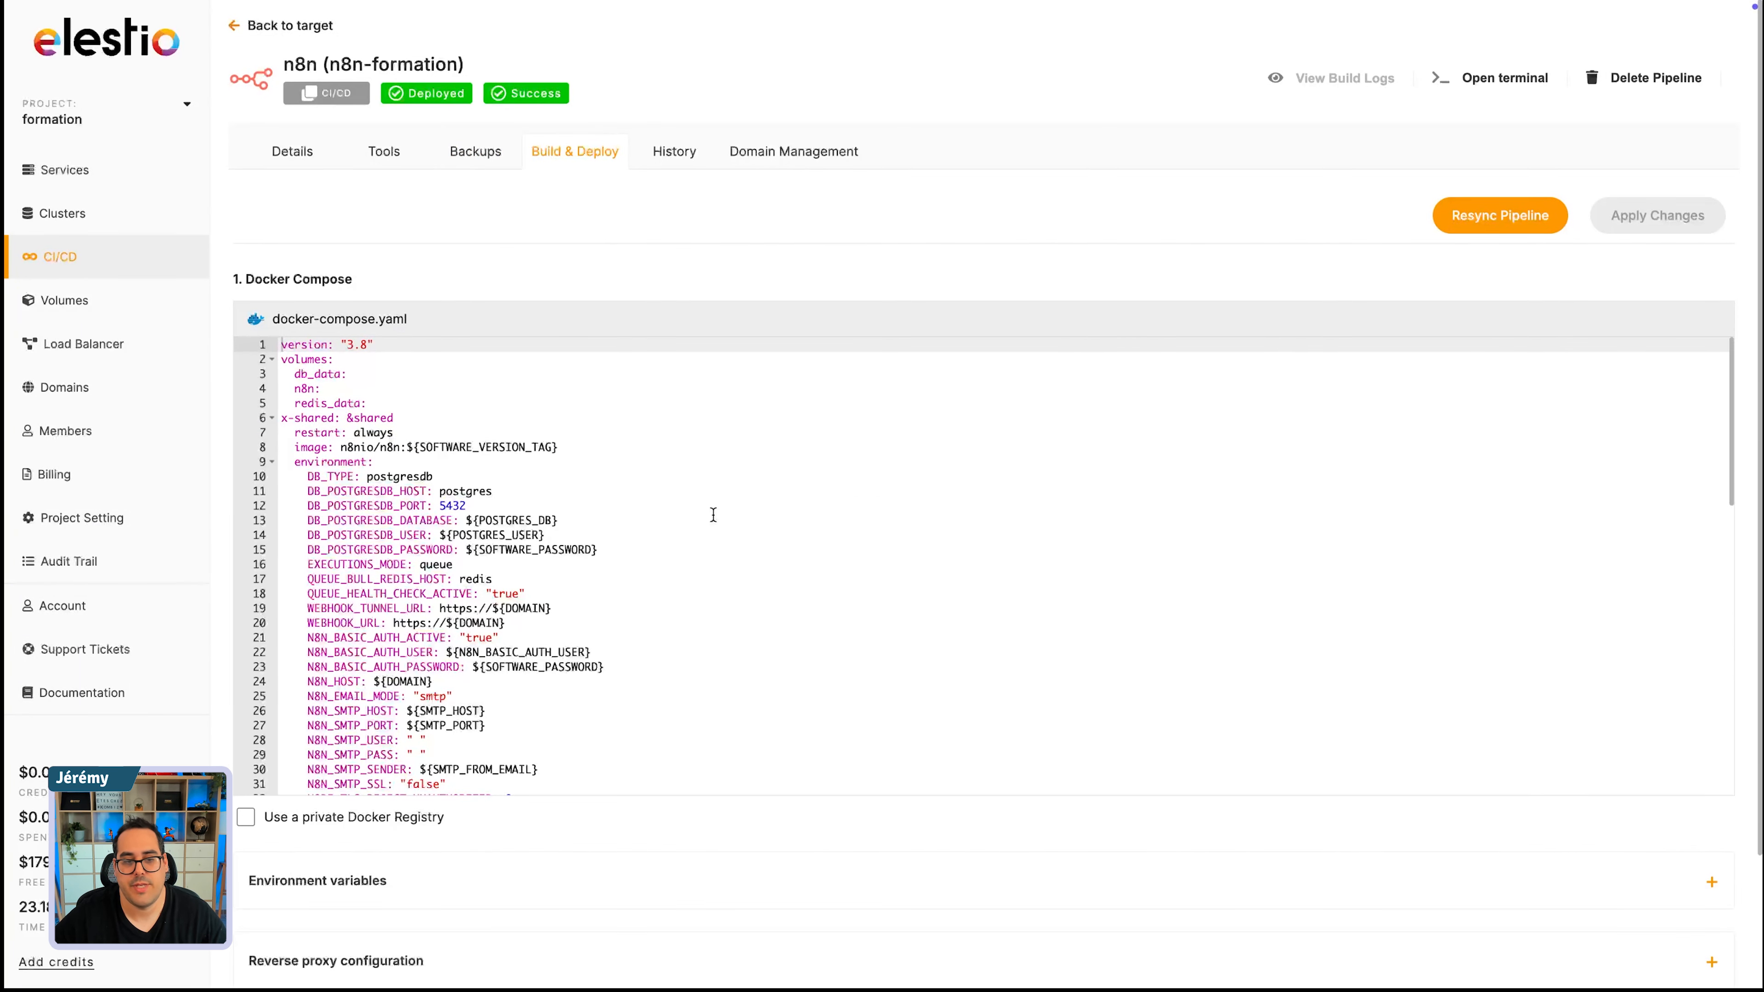
scroll(713, 516, down, 5)
click(684, 167)
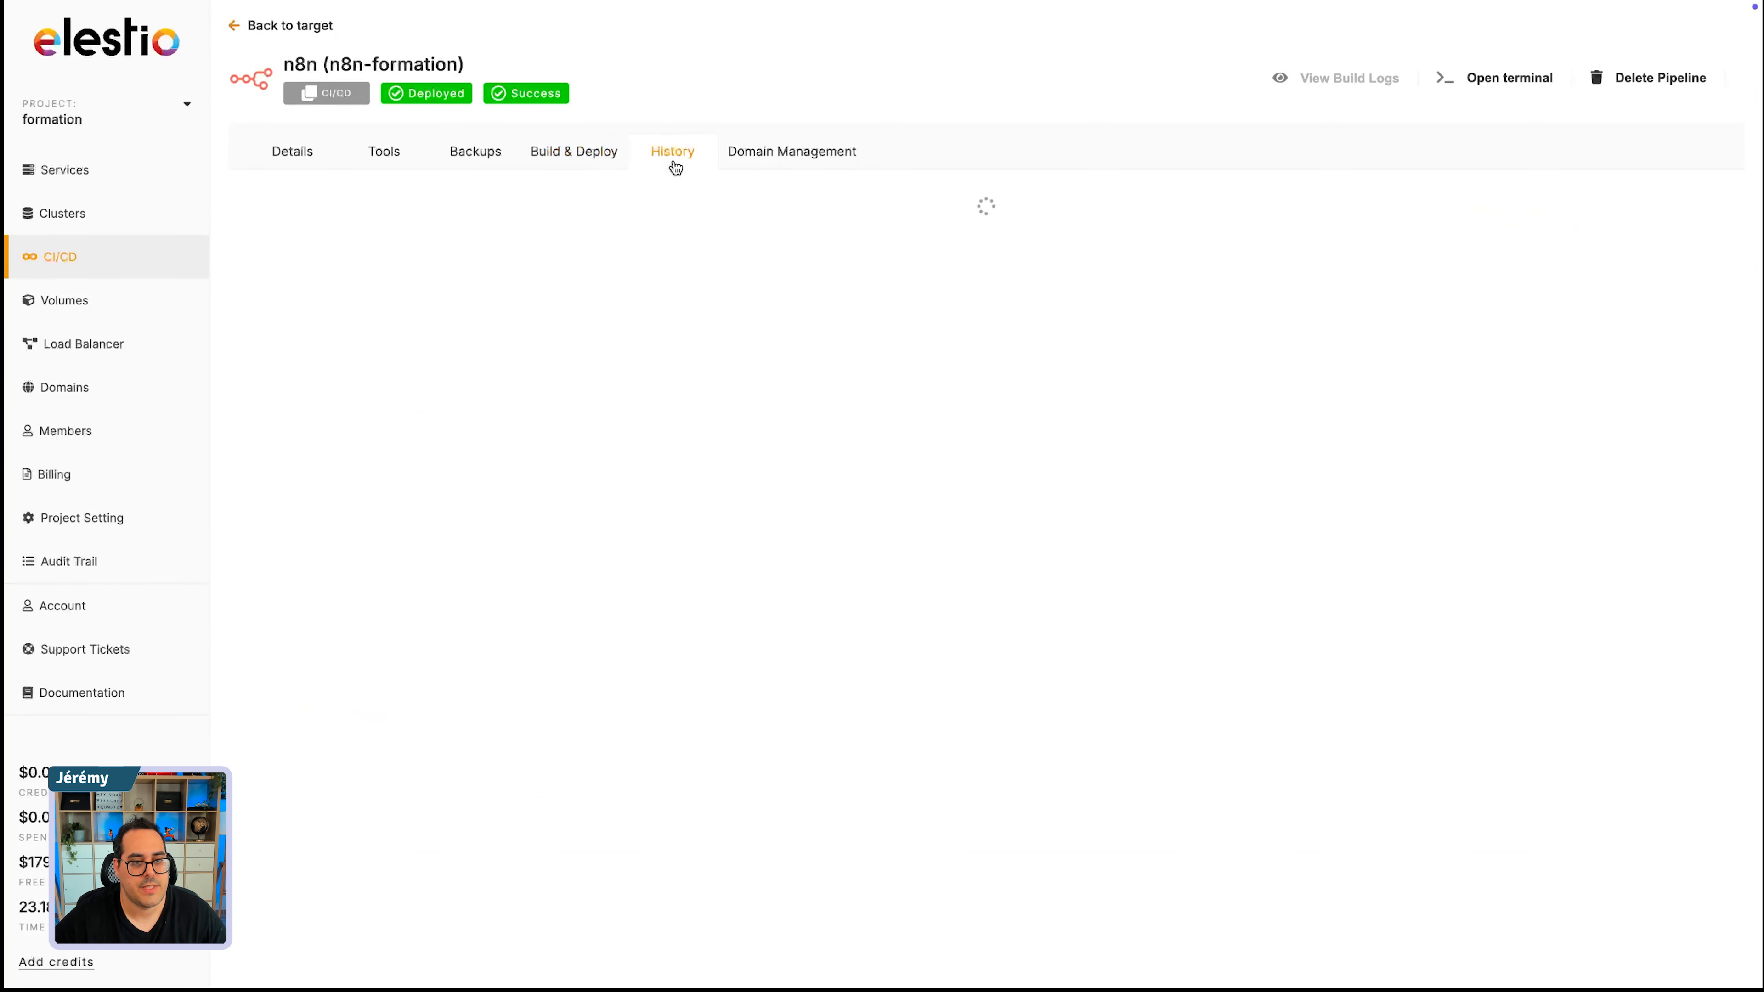
- Open the pipeline's custom domain configuration and copy the IP address given for the A record, 49.13.5.12
click(799, 151)
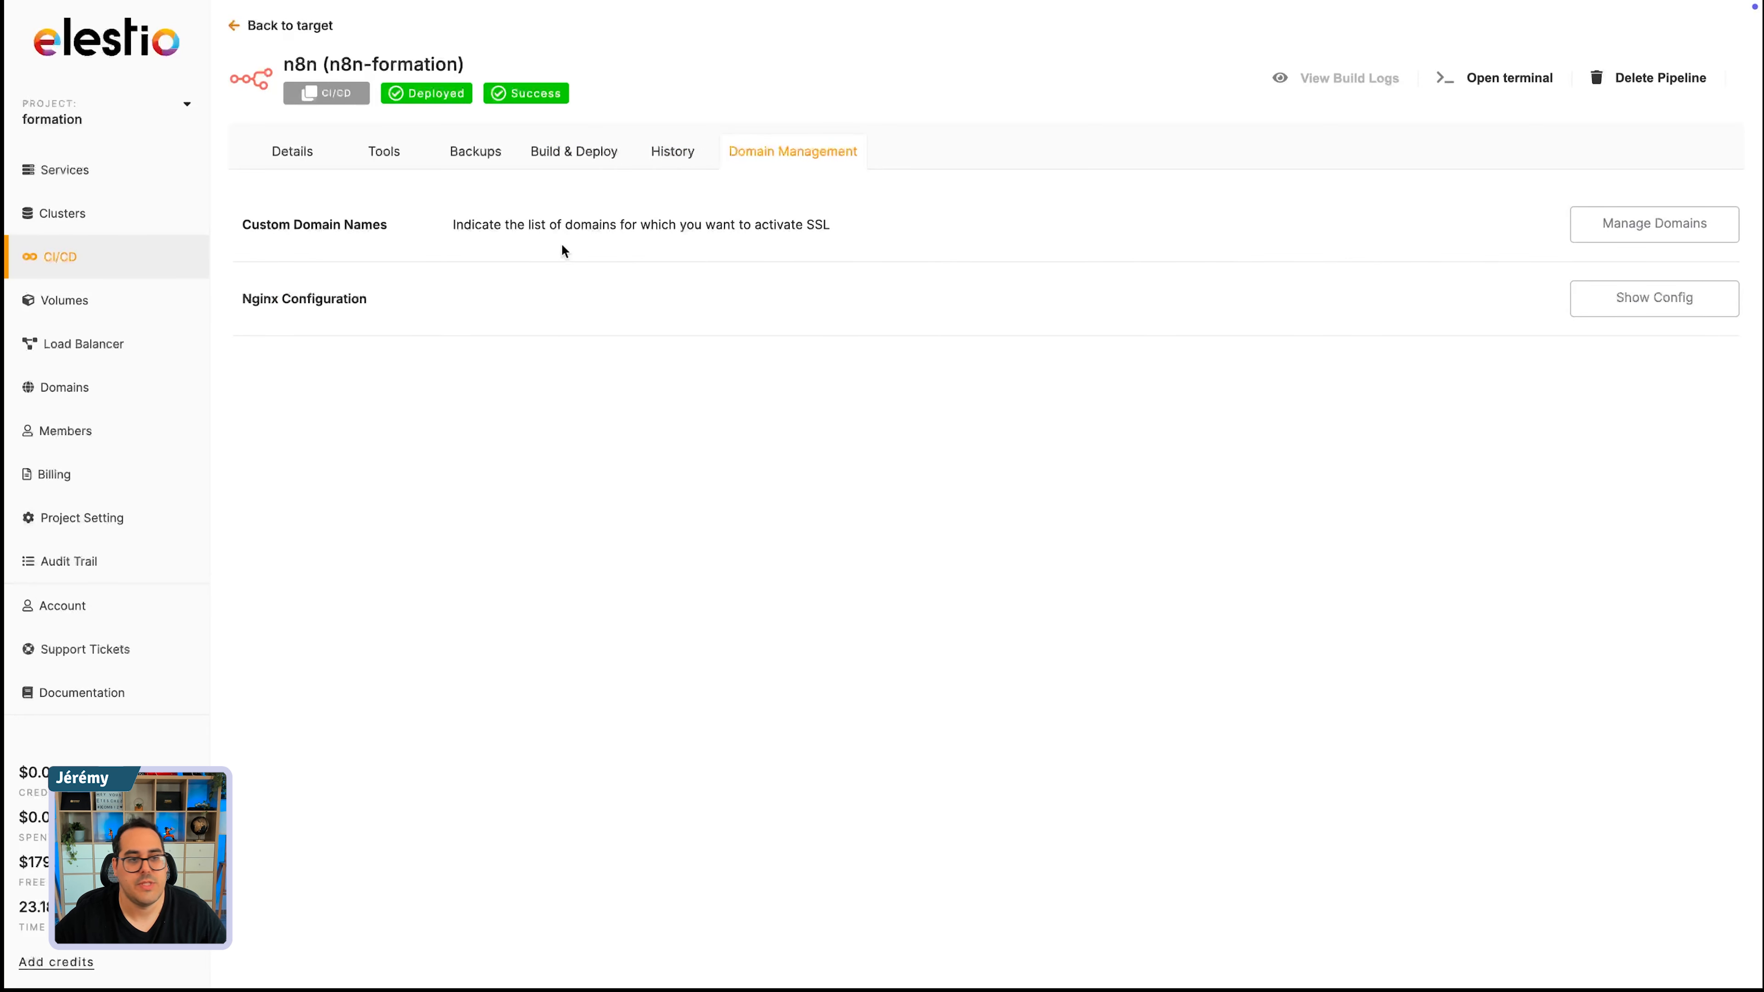
click(1674, 224)
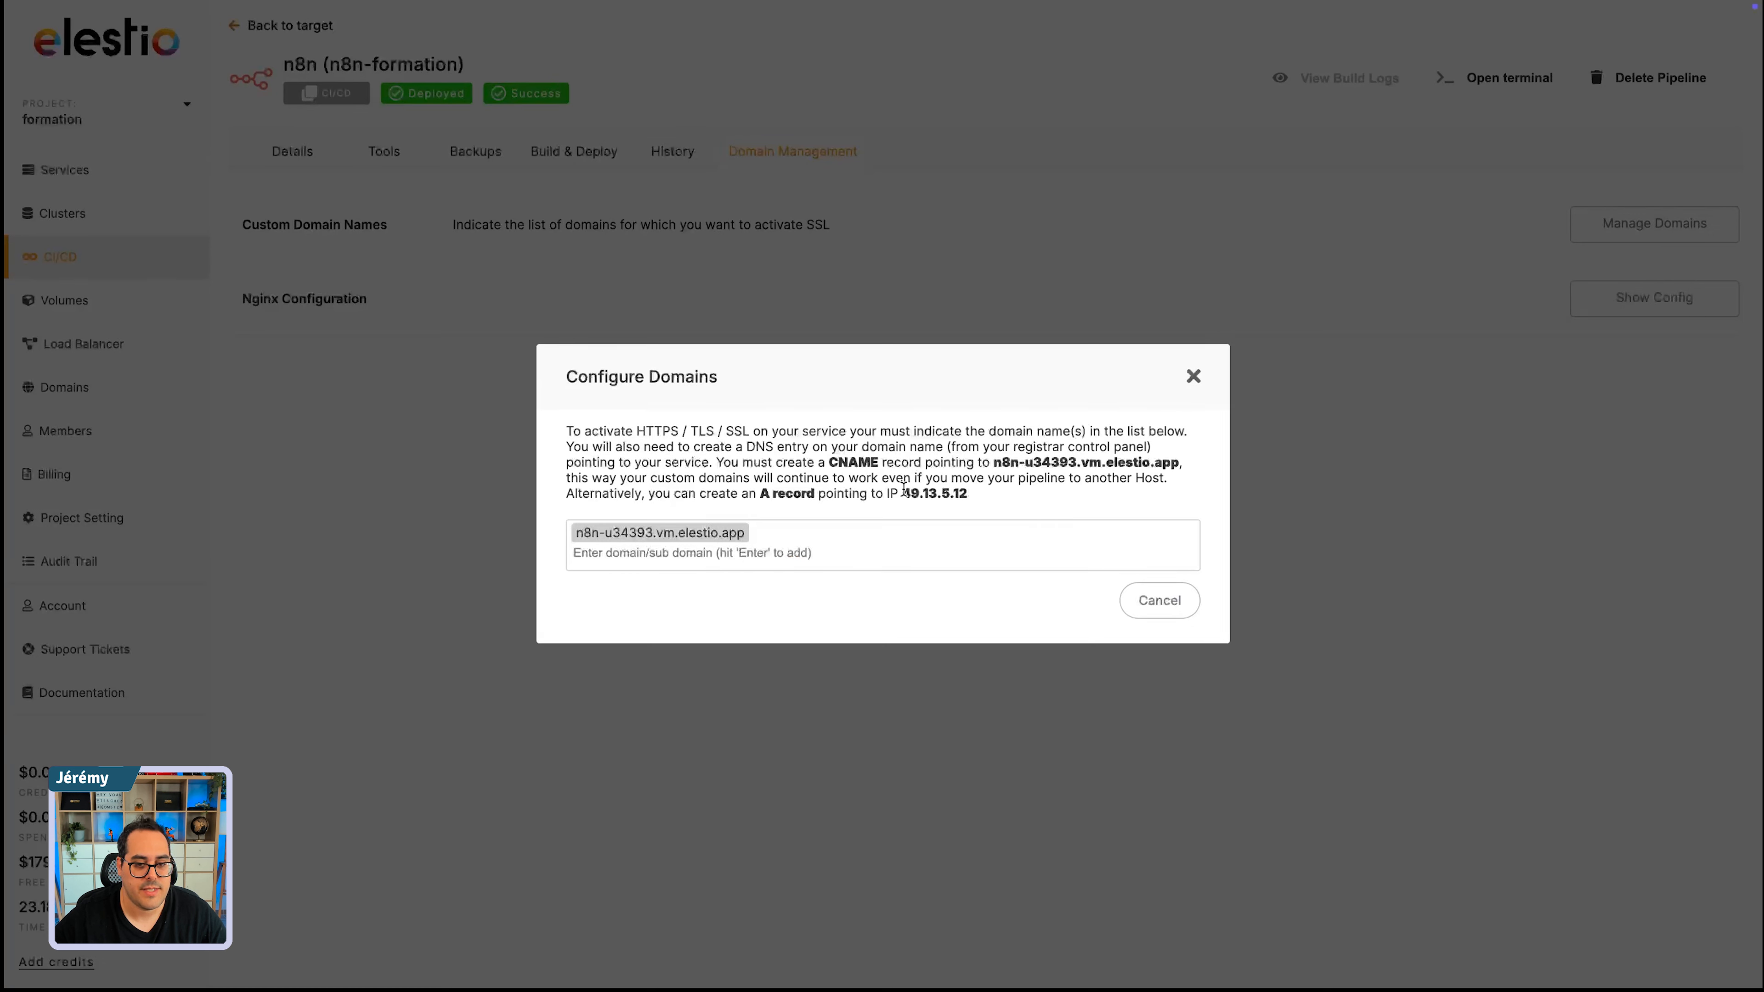
drag(903, 488, 963, 487)
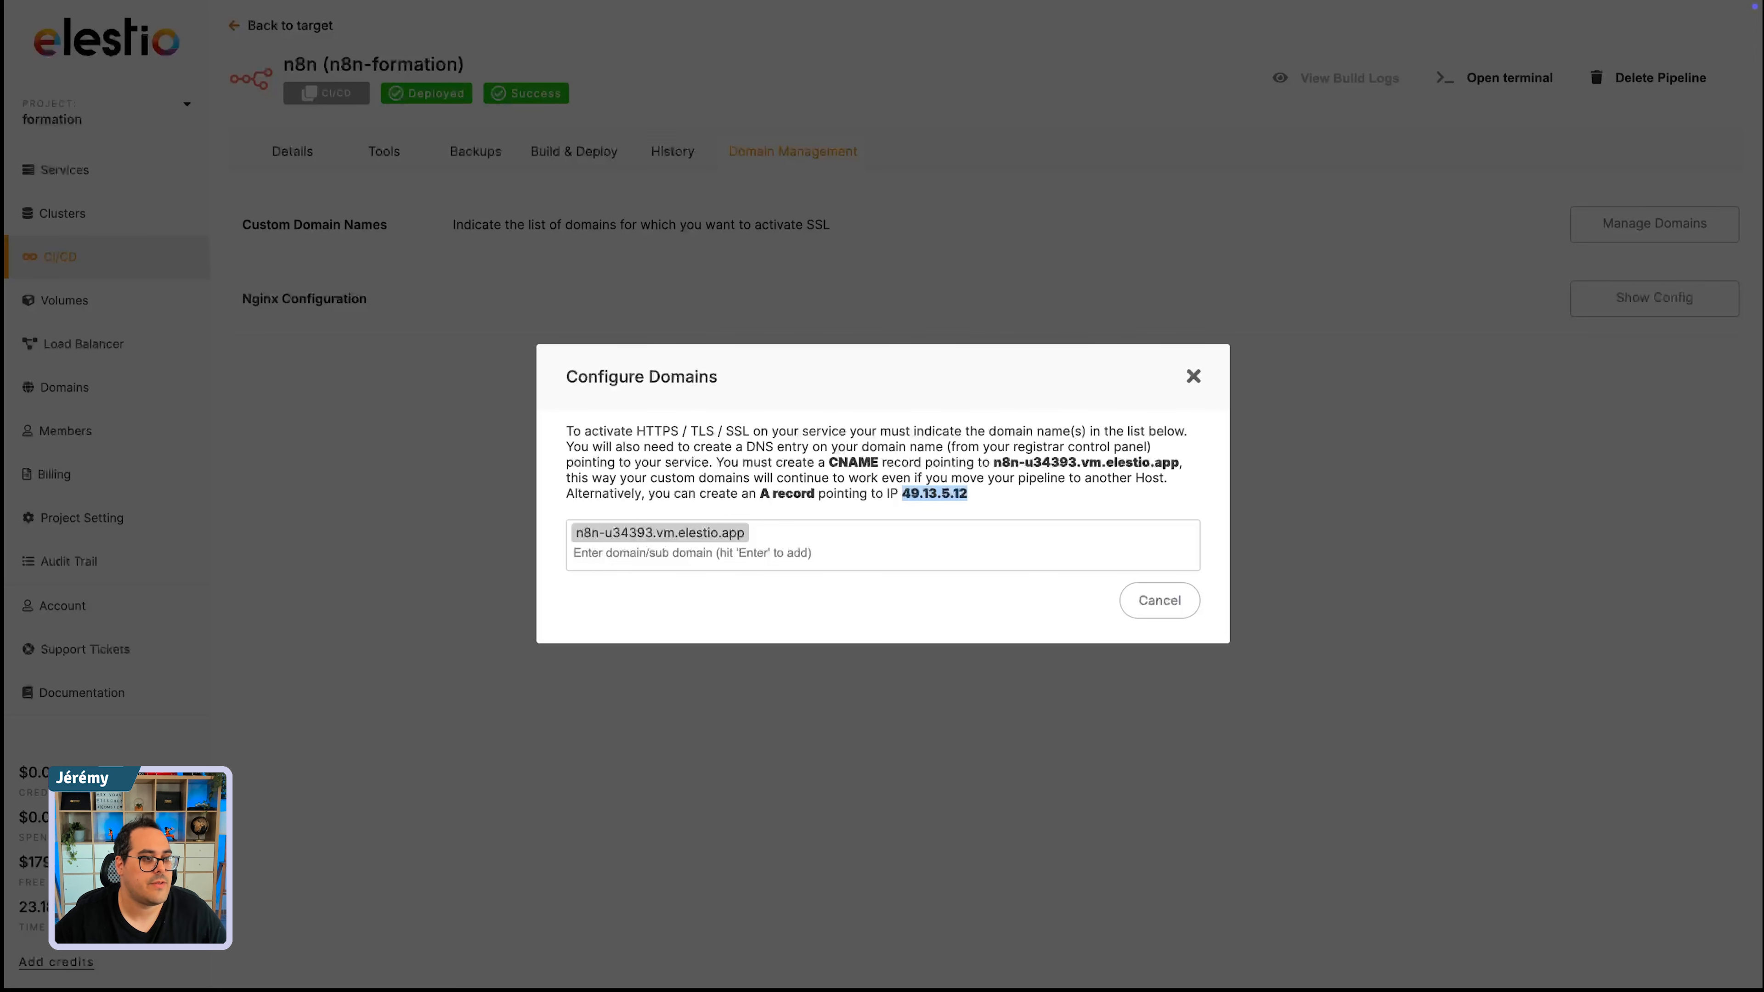
- Switch to OVHcloud, open the DNS zone of kombiz.net and start adding a new A record
mouse_move(3, 105)
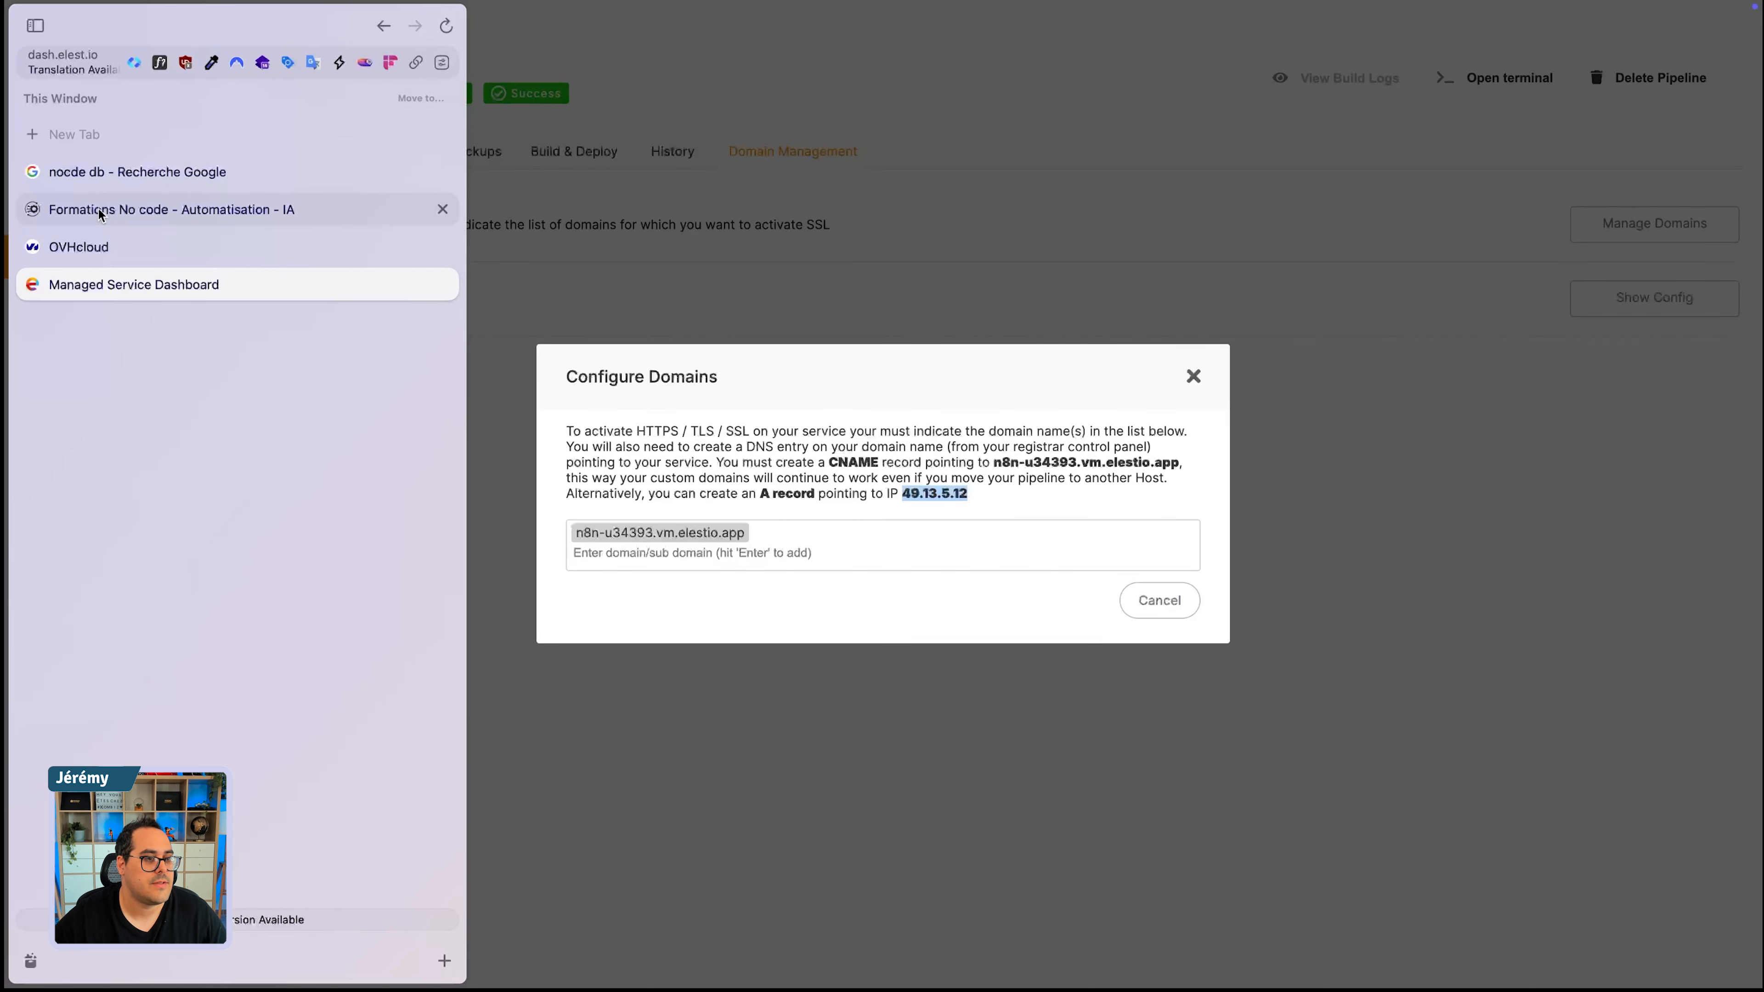
click(90, 245)
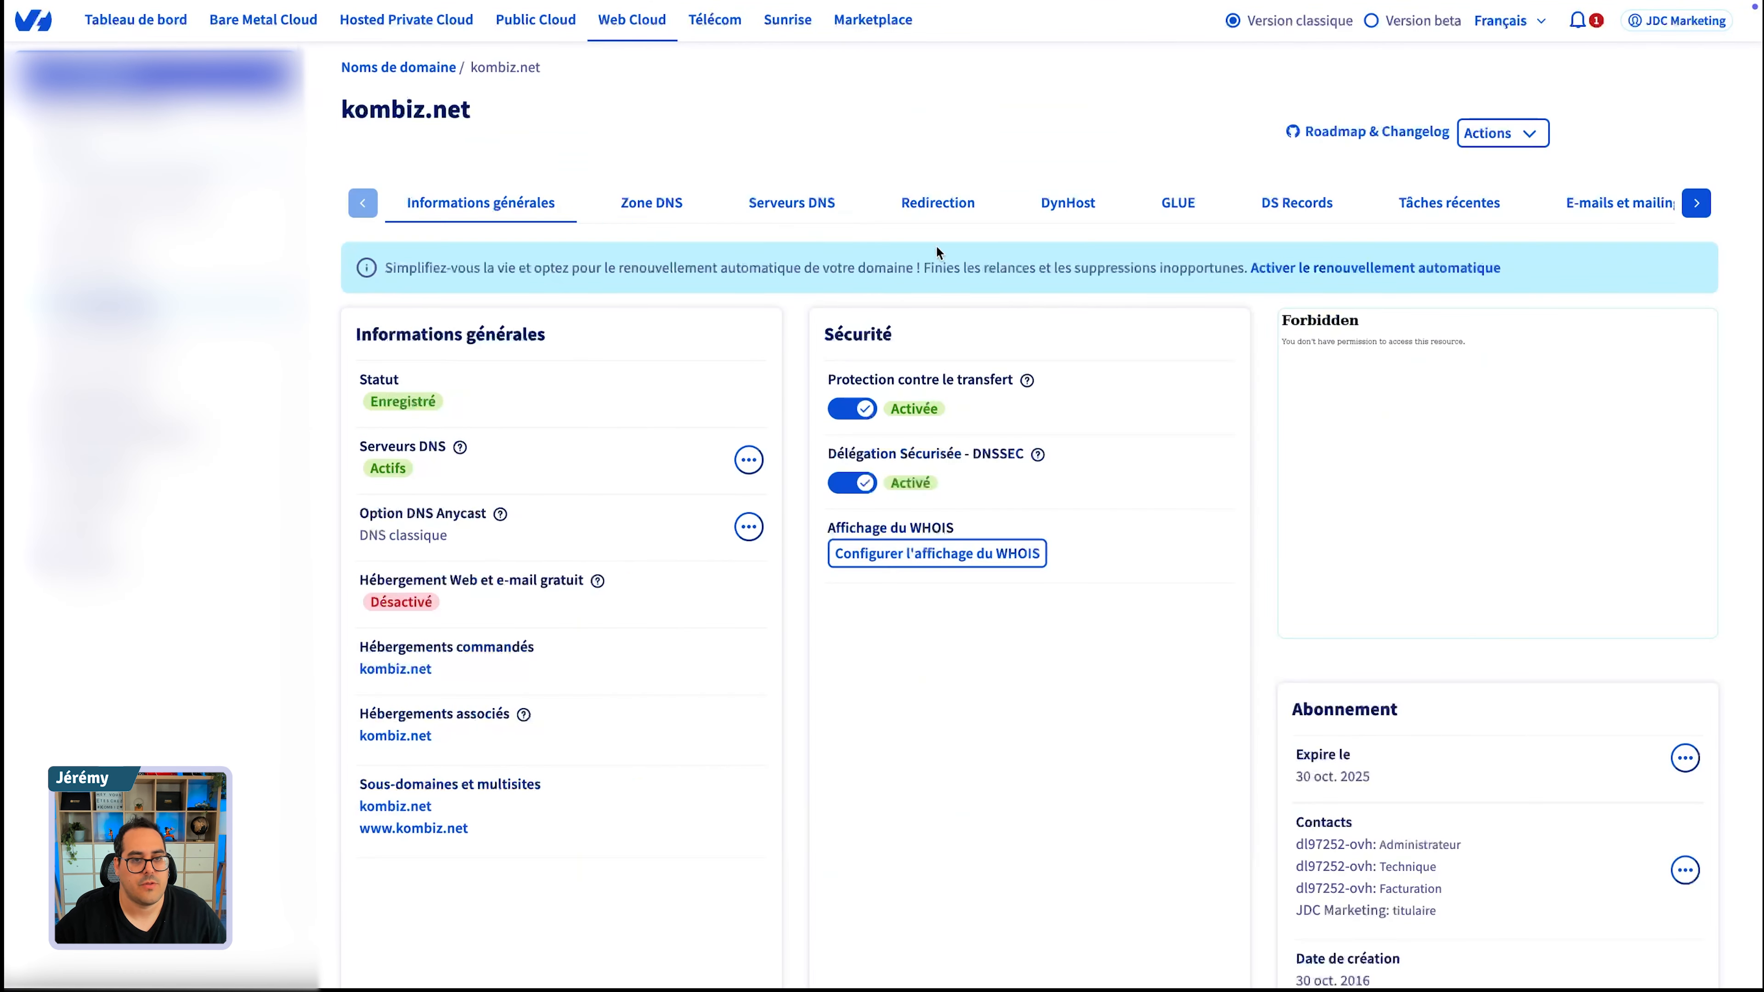
click(695, 212)
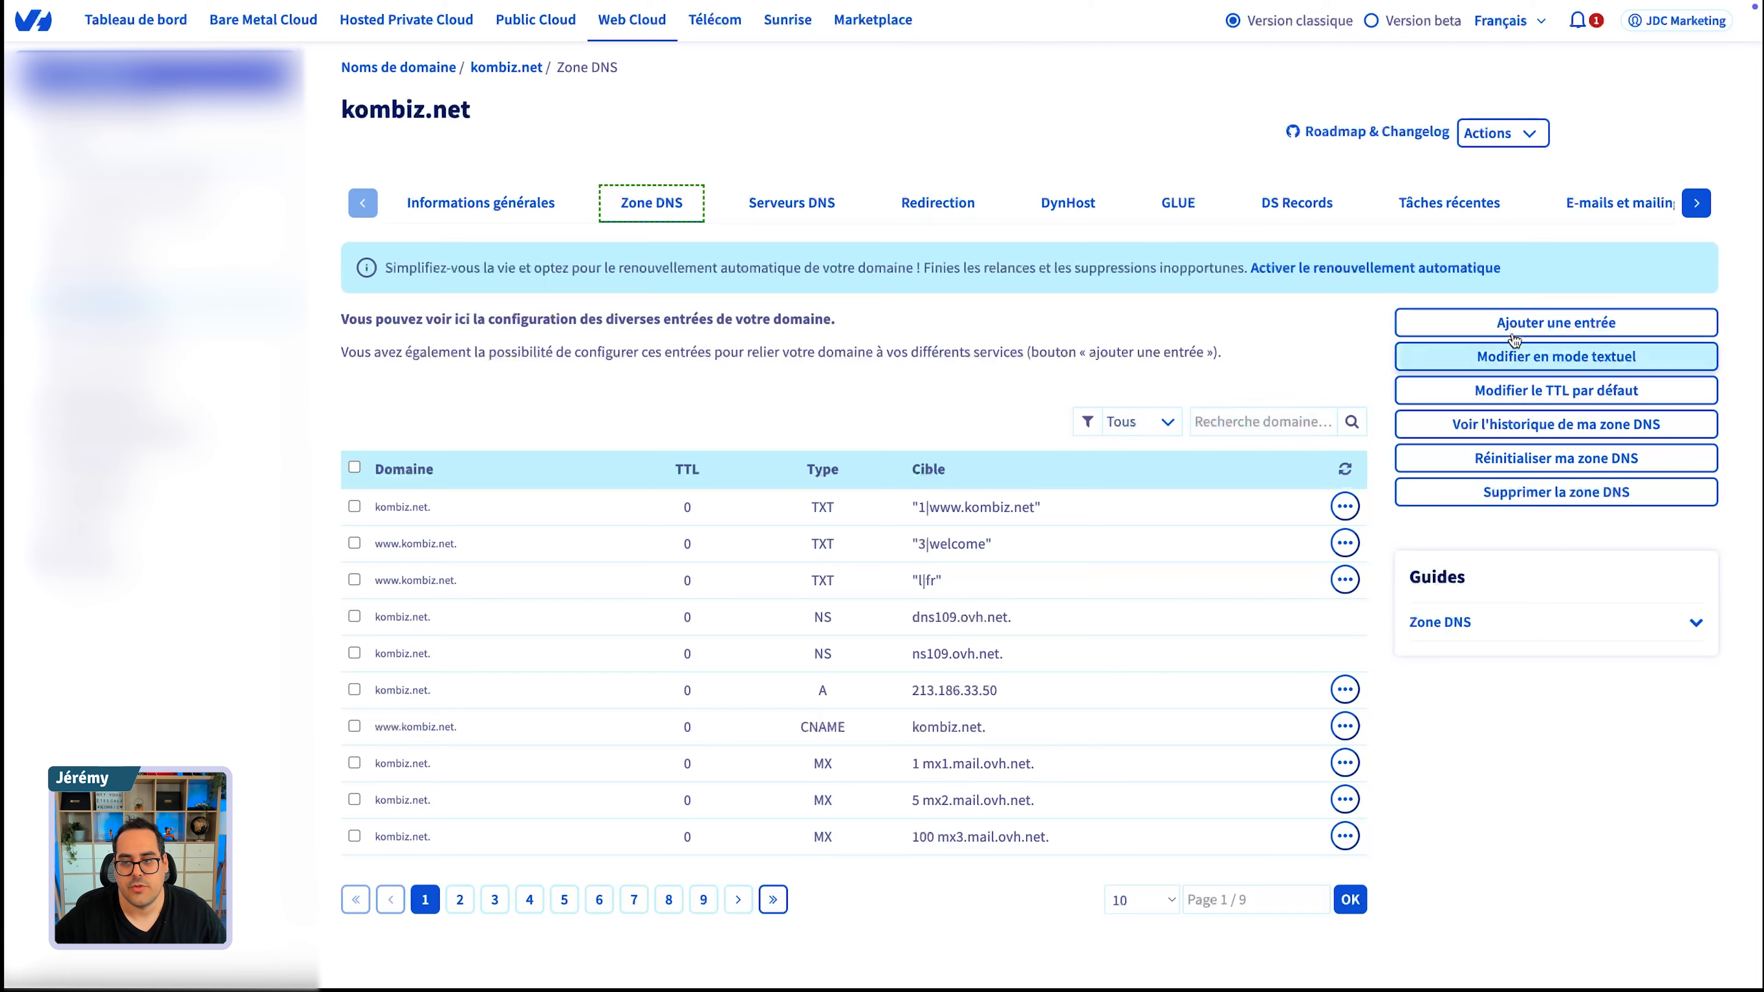
click(1555, 322)
click(799, 240)
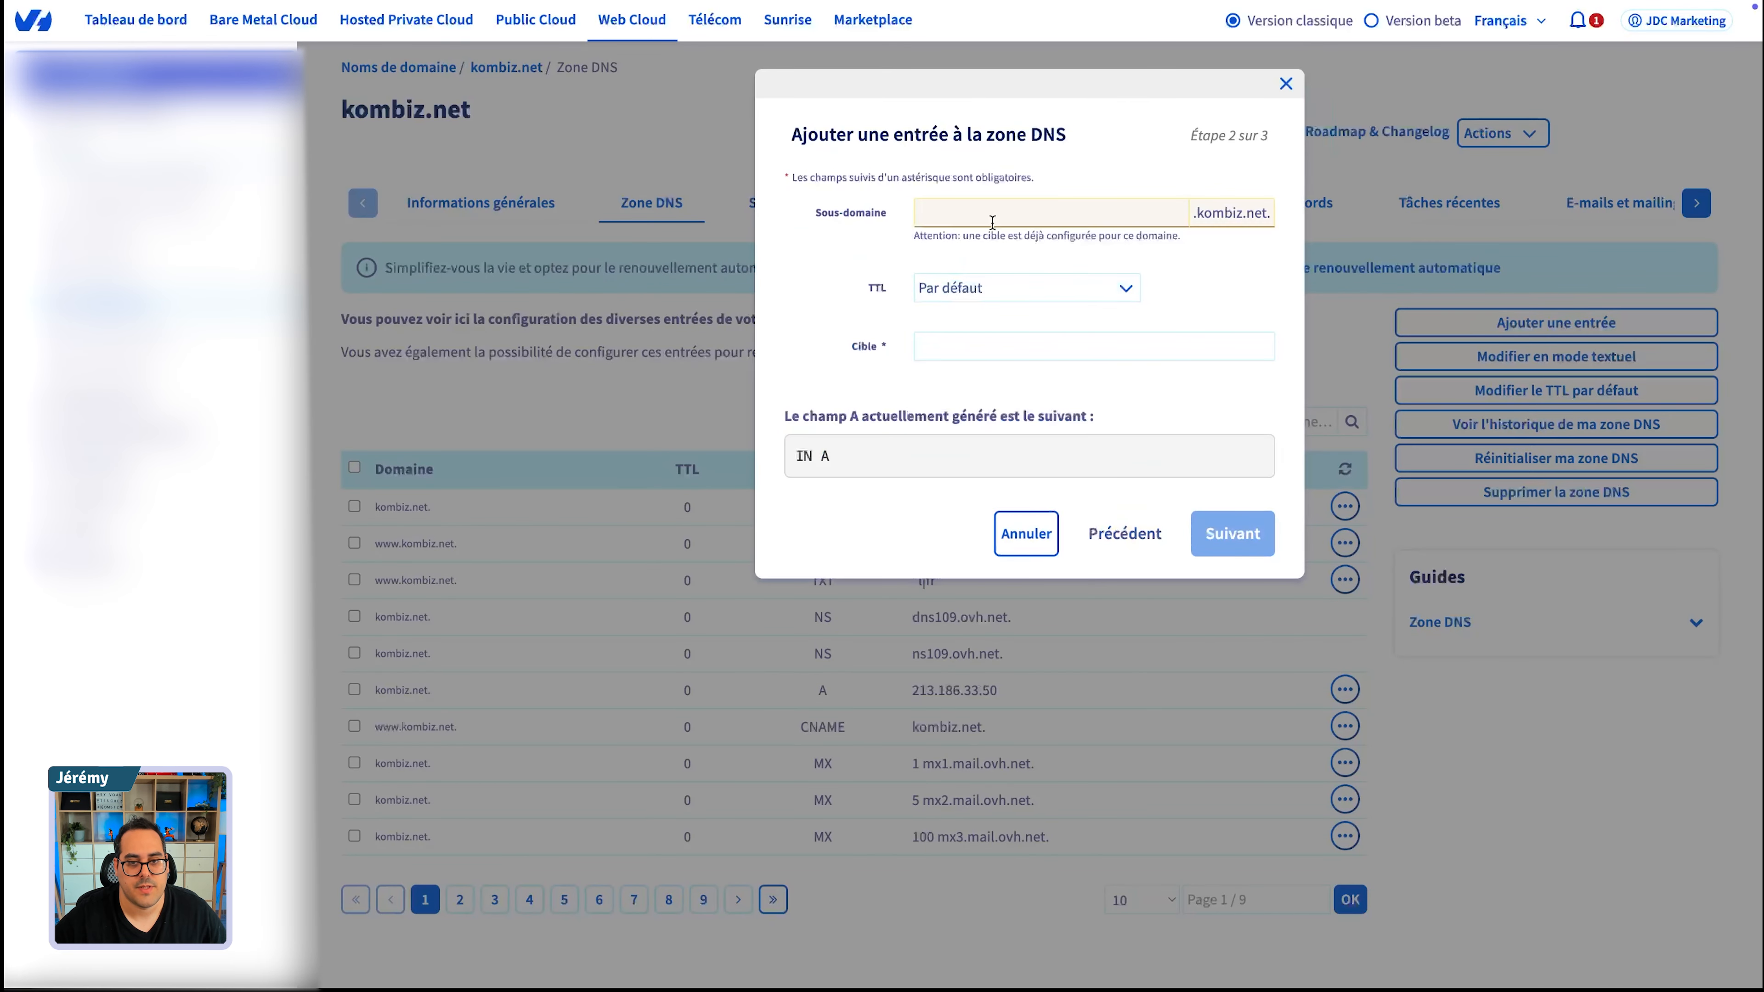
- Add the A record with subdomain elestioformationn8n, default TTL and target 49.13.5.12, copying the subdomain before validating the entry
text(el)
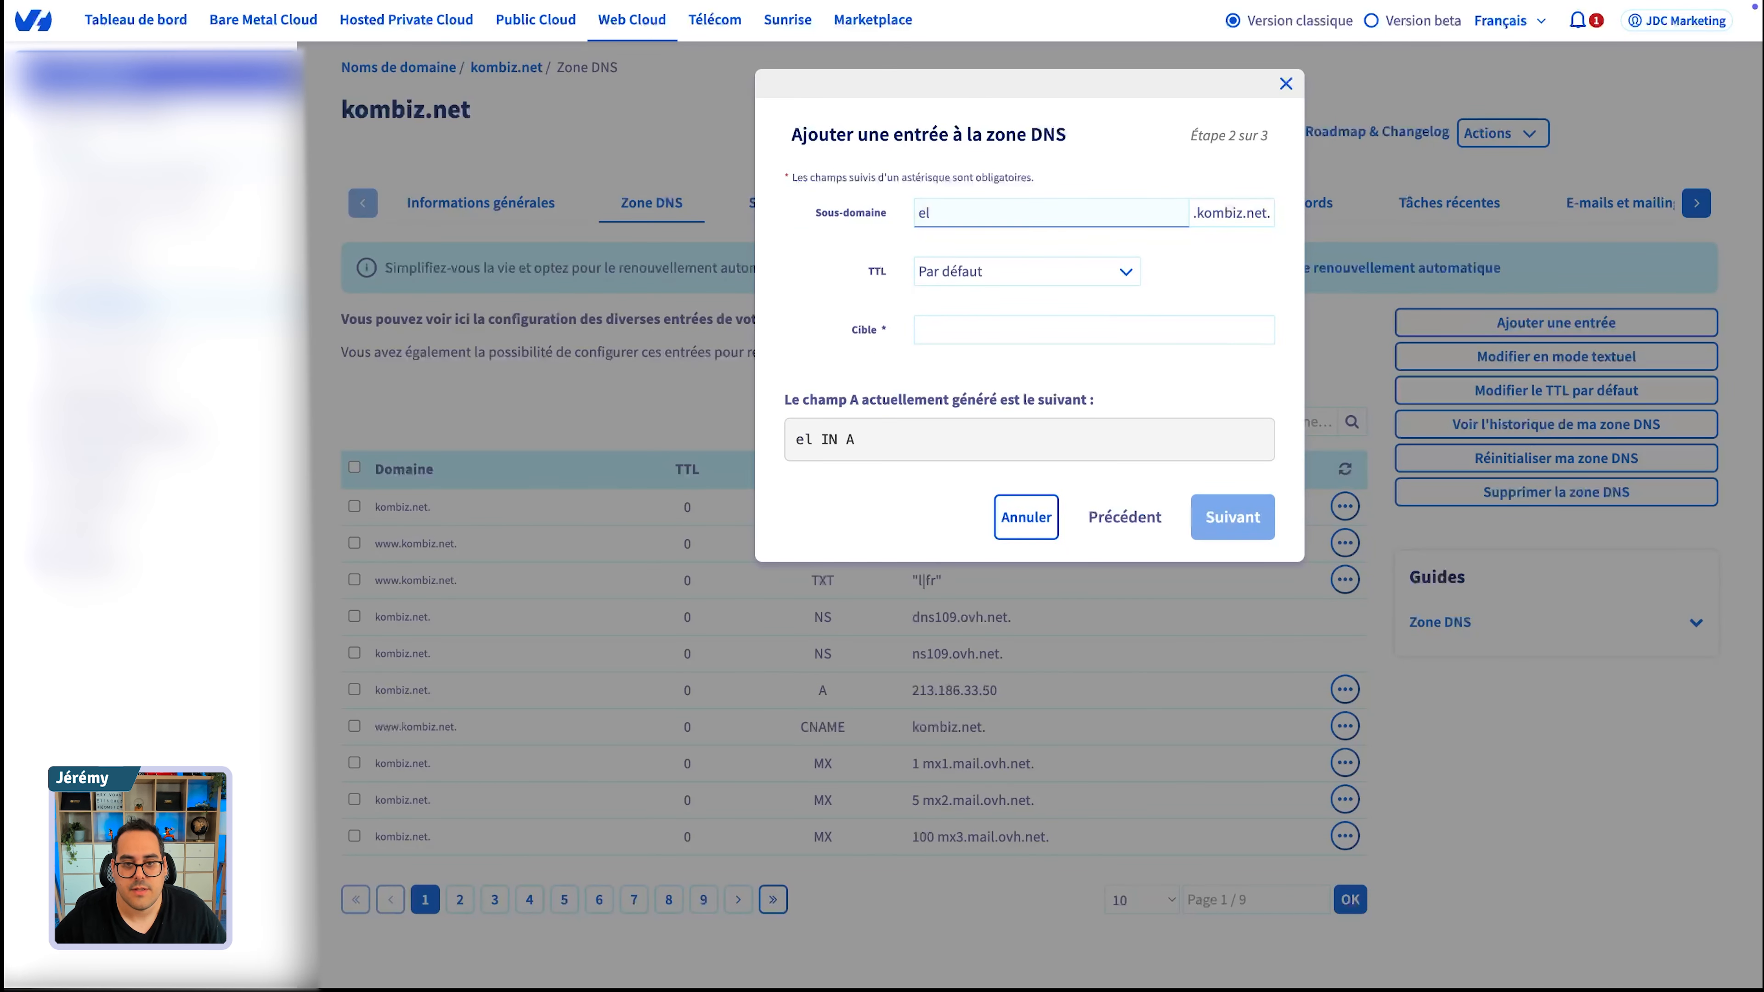
text(estio)
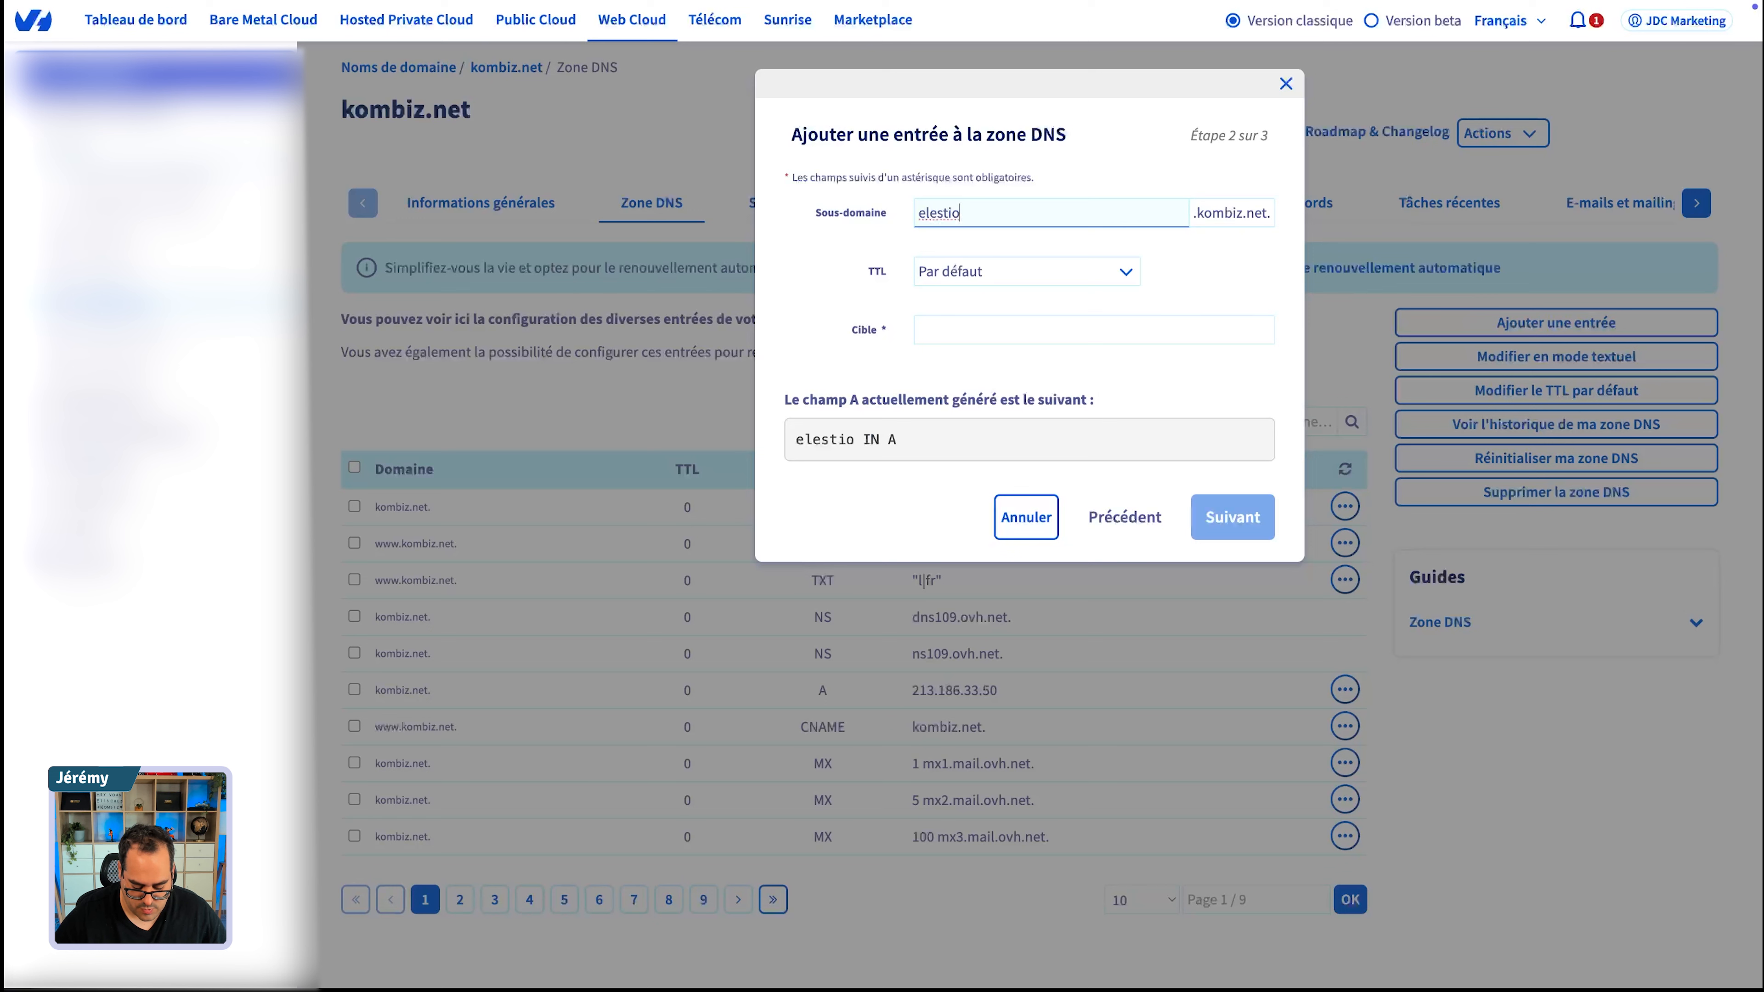
text(formation)
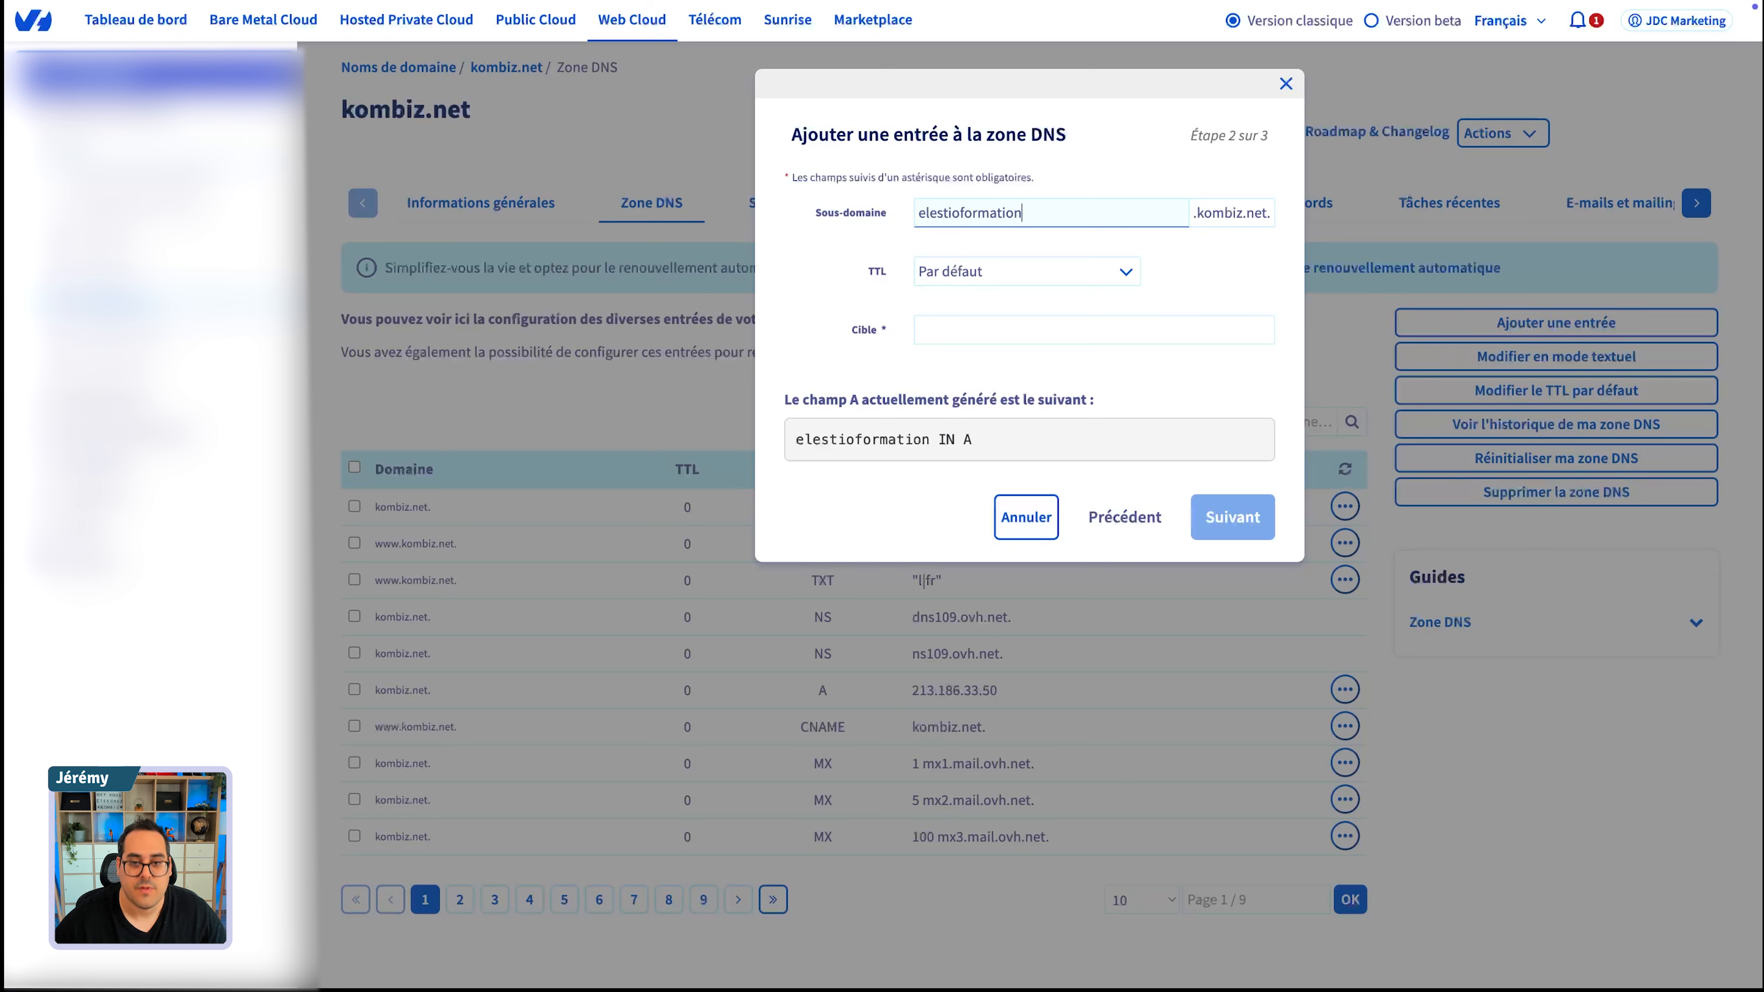
click(1000, 326)
text(49.13.5.12)
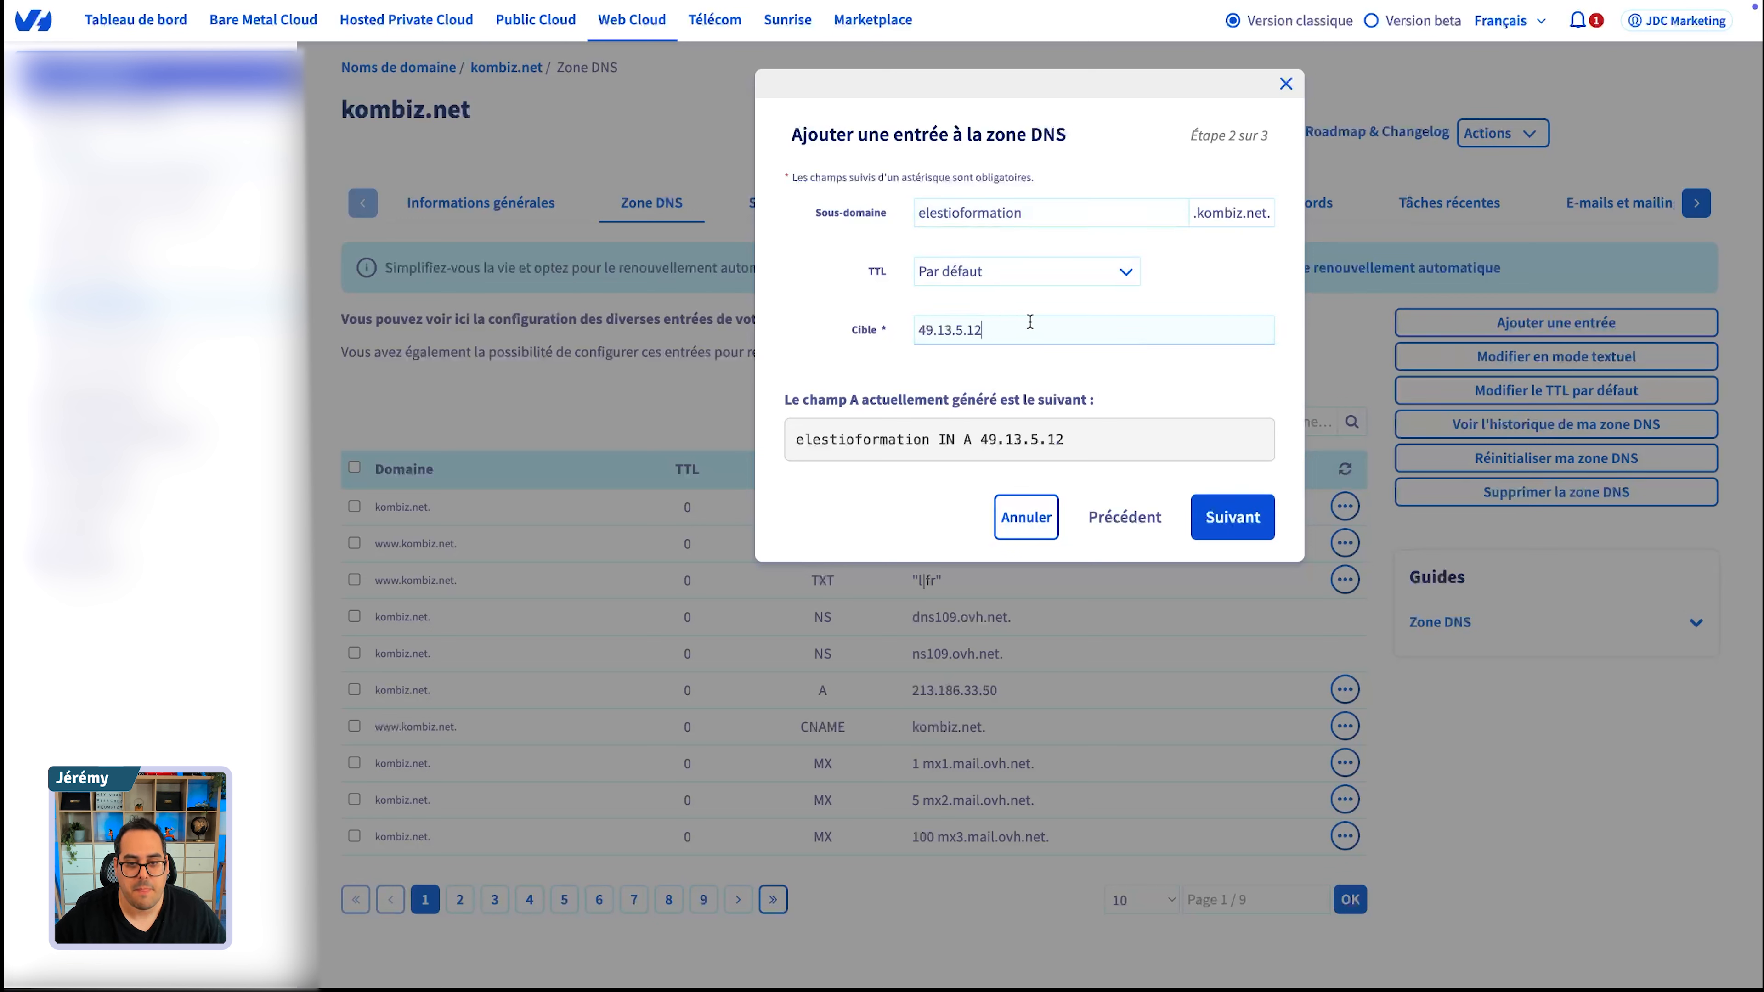
click(1030, 213)
text(n8n)
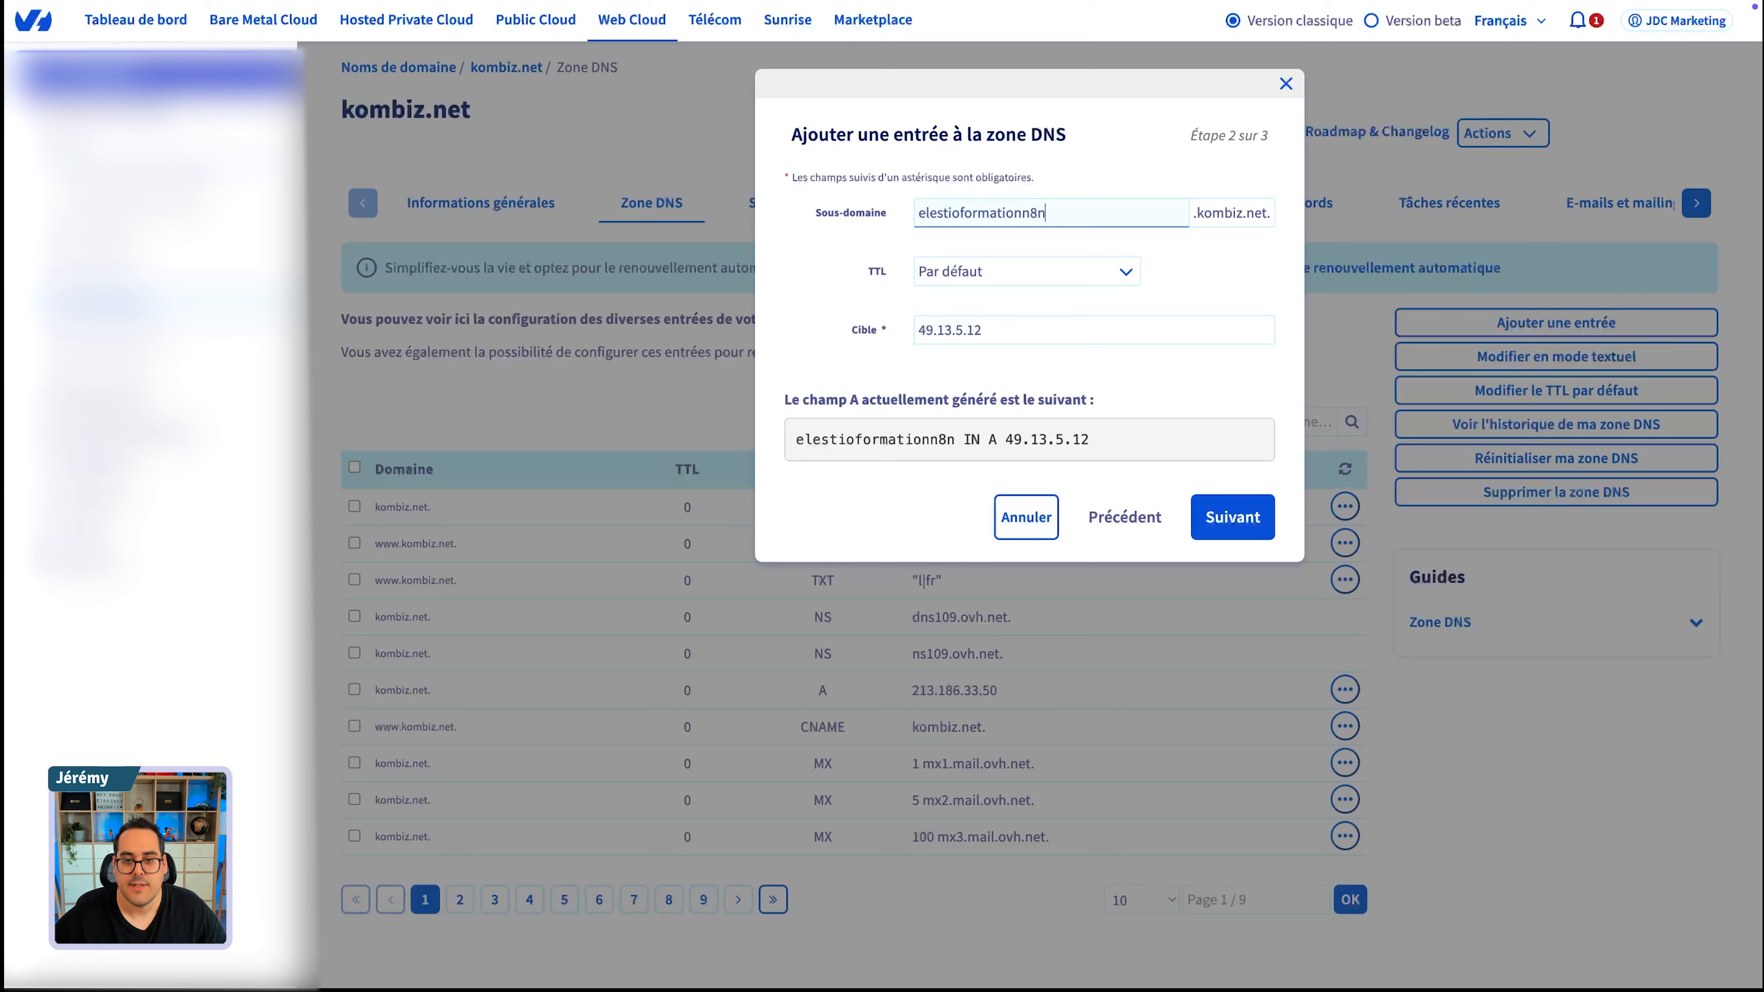
click(914, 330)
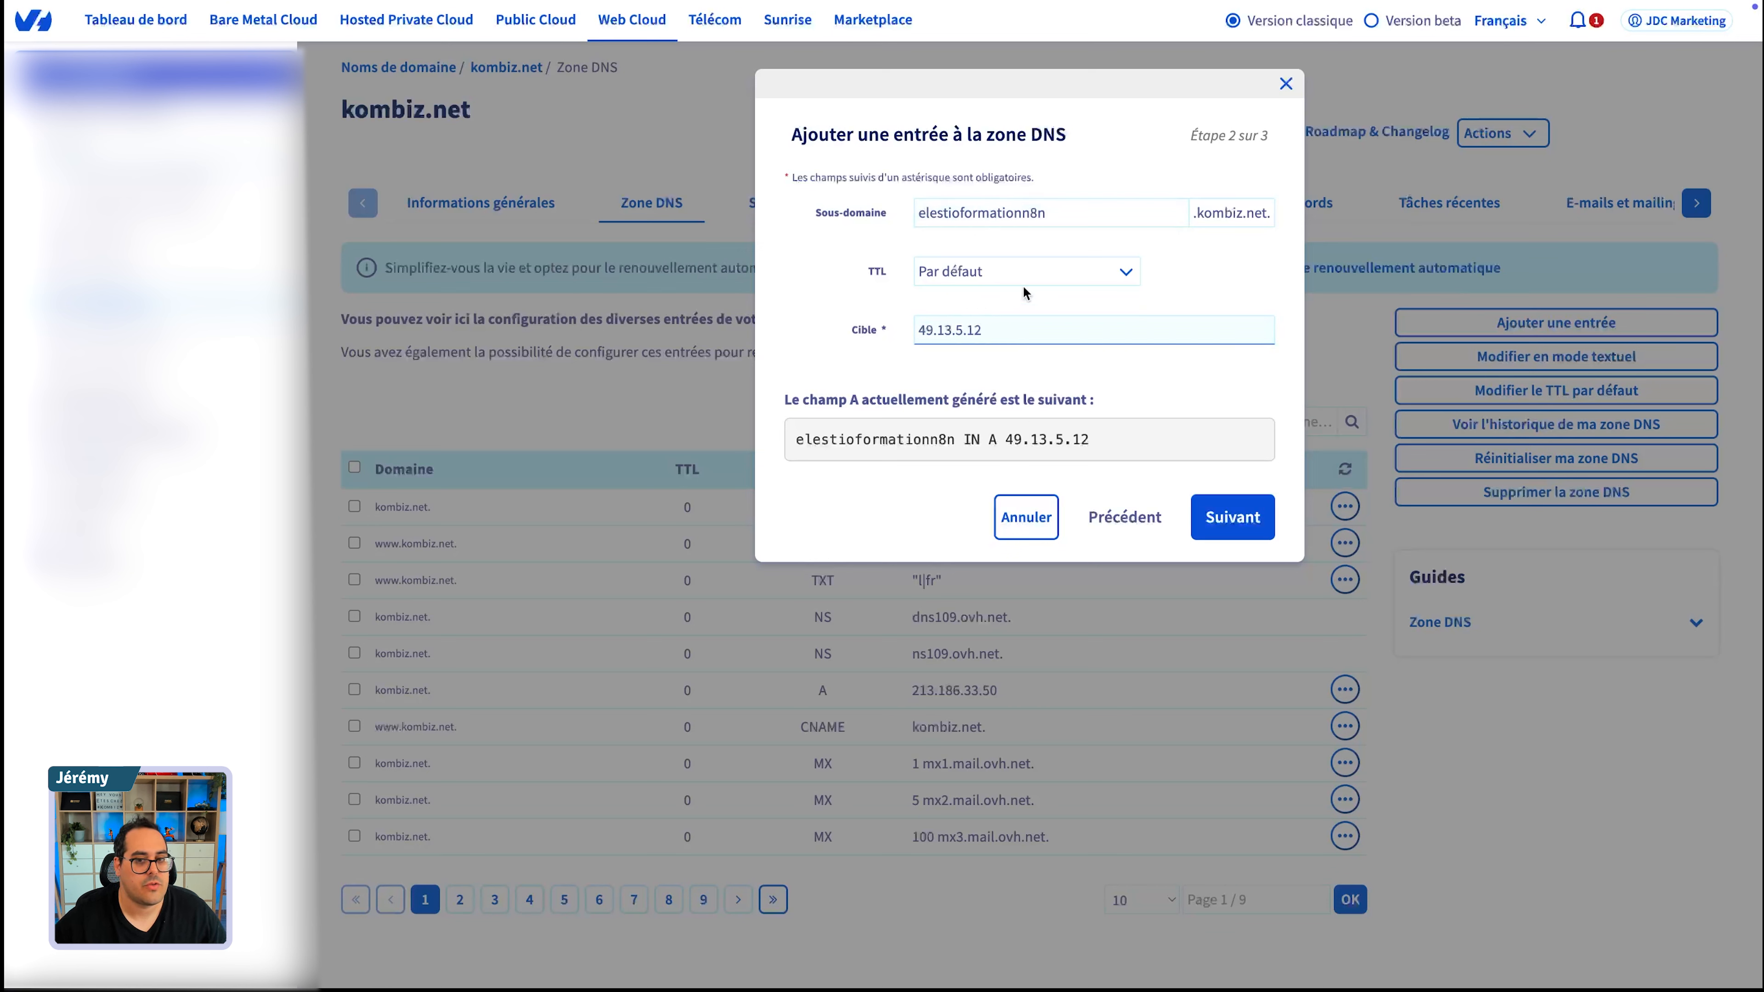
double_click(1085, 212)
key(super+c)
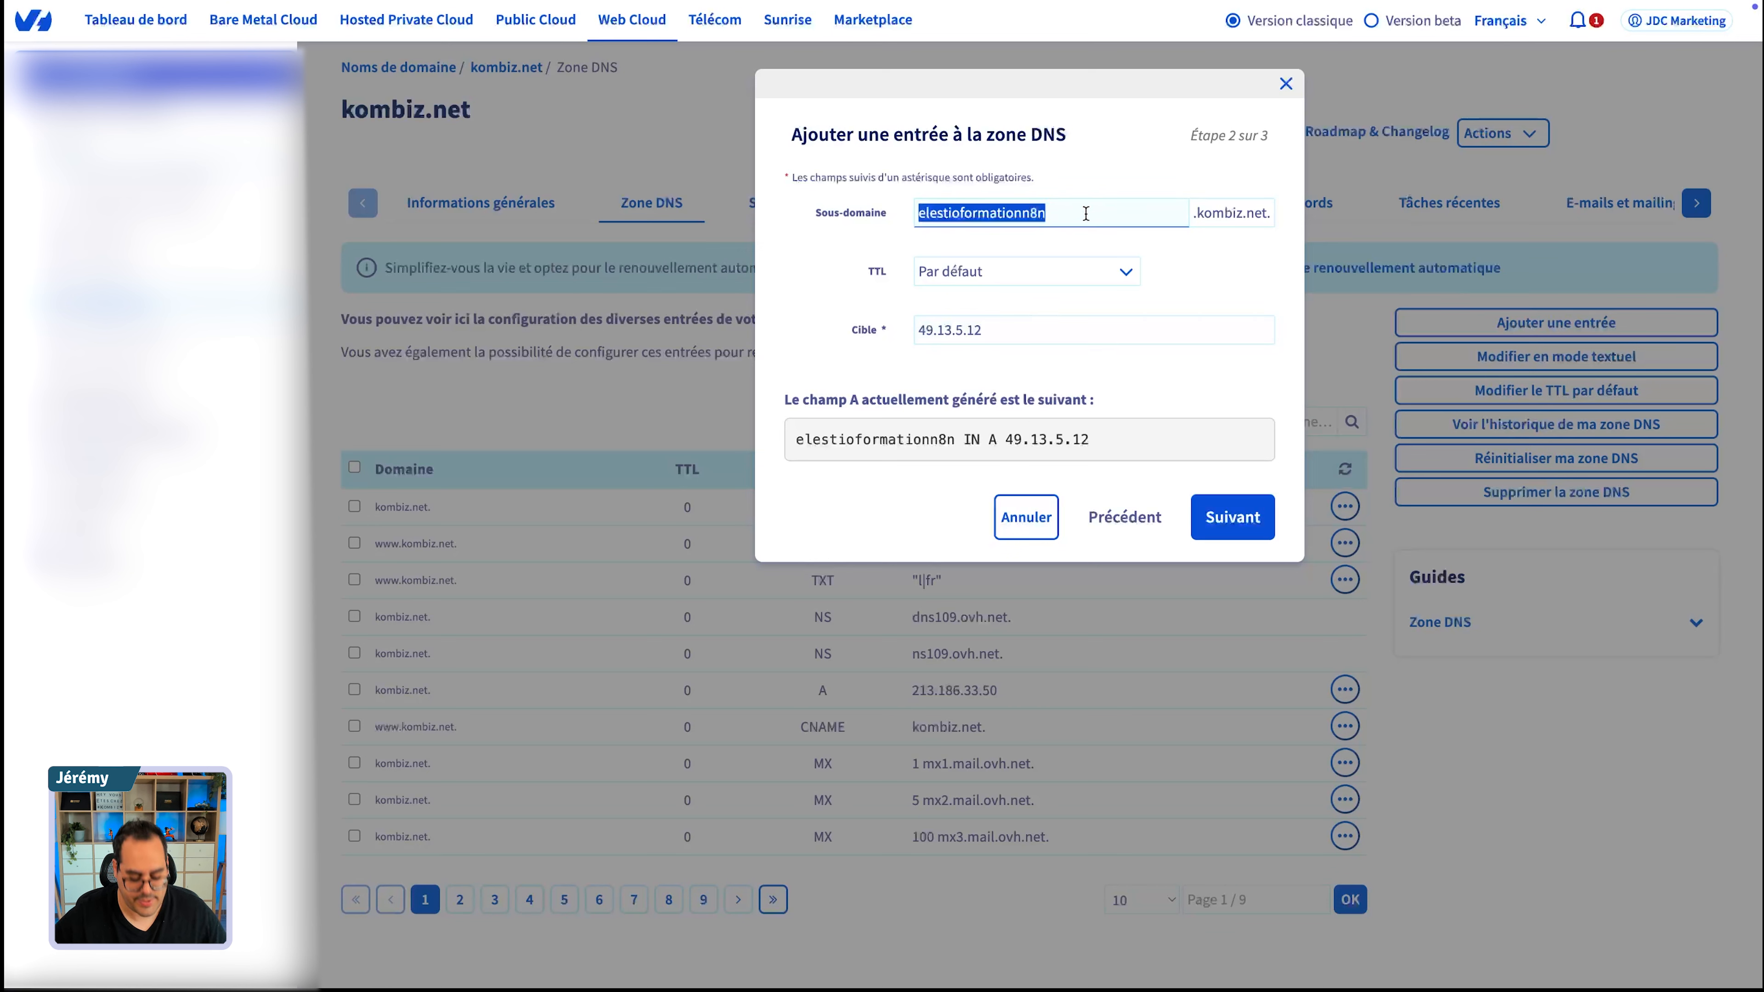
click(1250, 519)
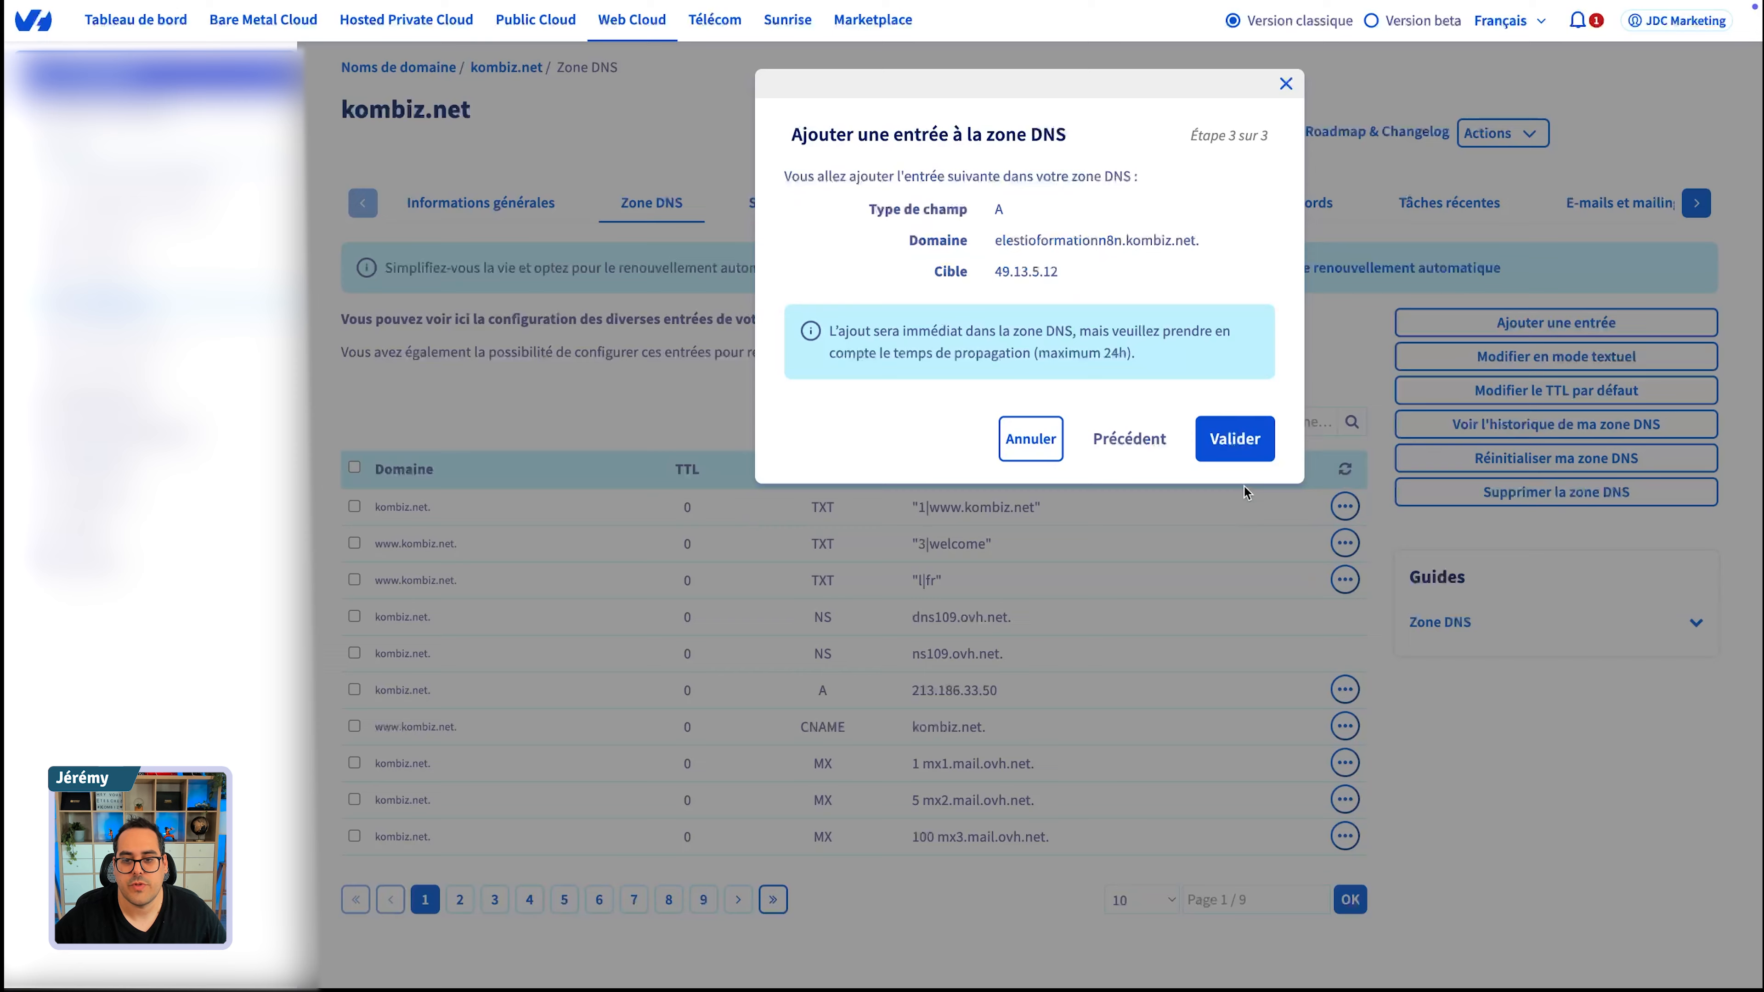
click(1248, 433)
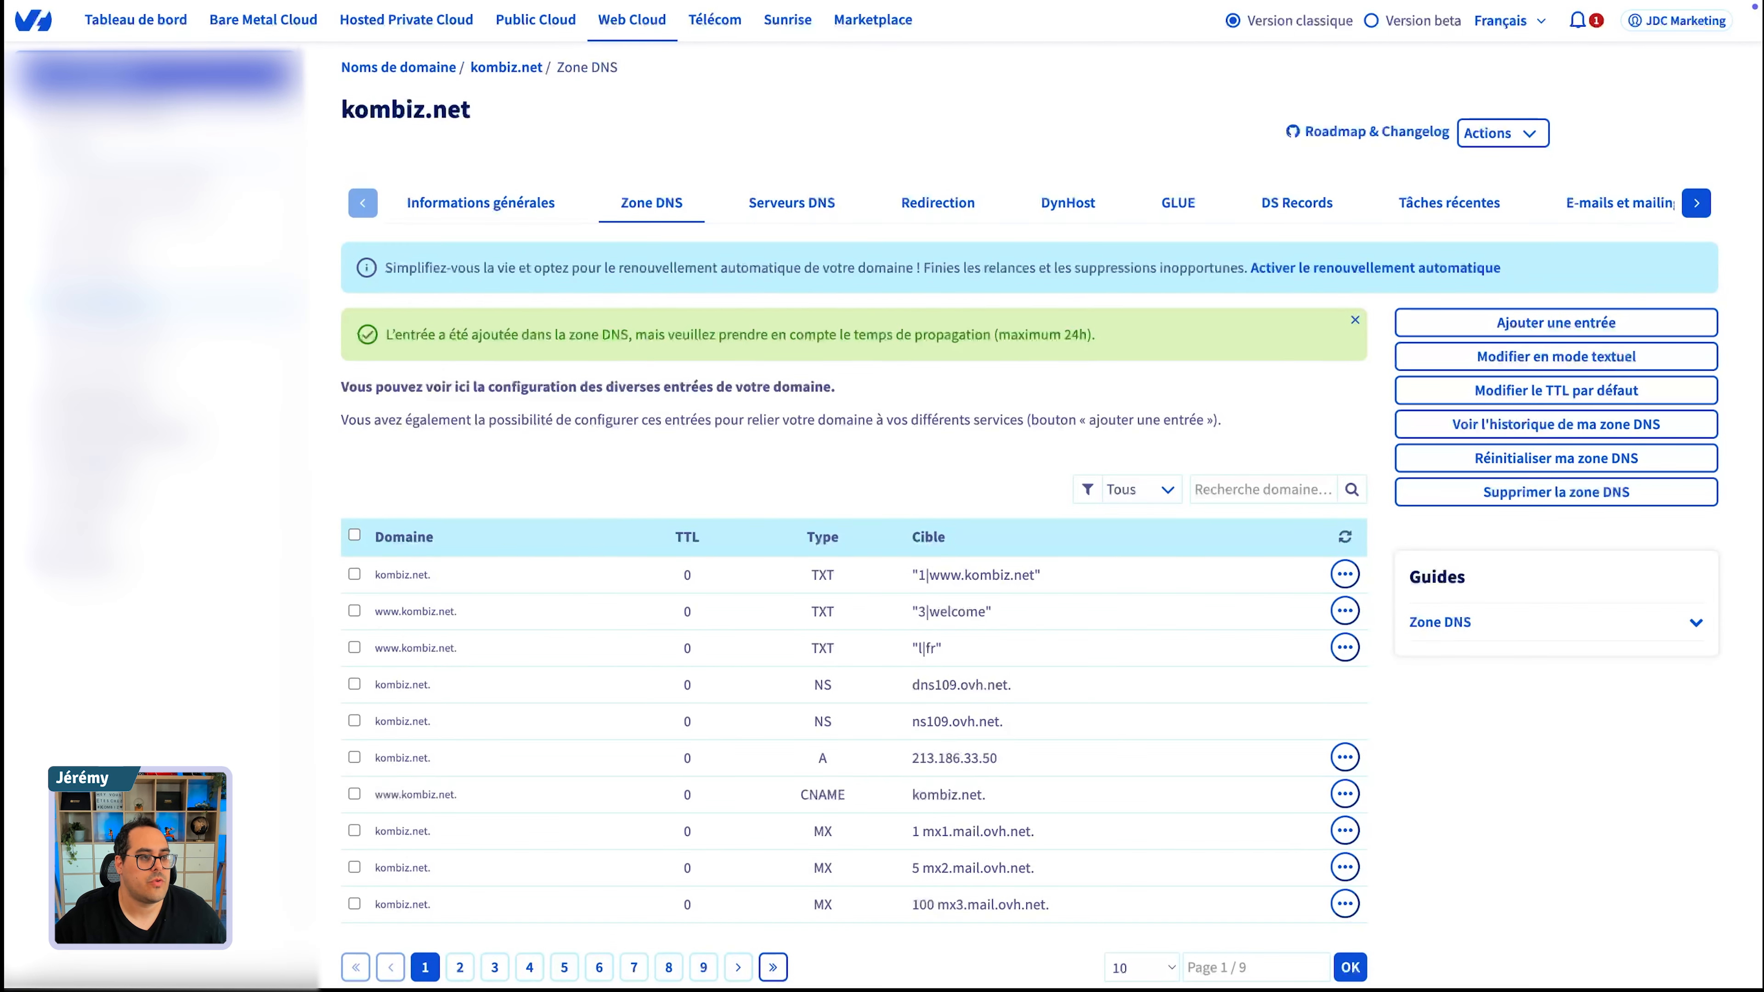
- Switch back to Elestio, add elestioformationn8n.kombiz.net to the pipeline's custom domains and close the domain configuration
mouse_move(8, 208)
click(107, 285)
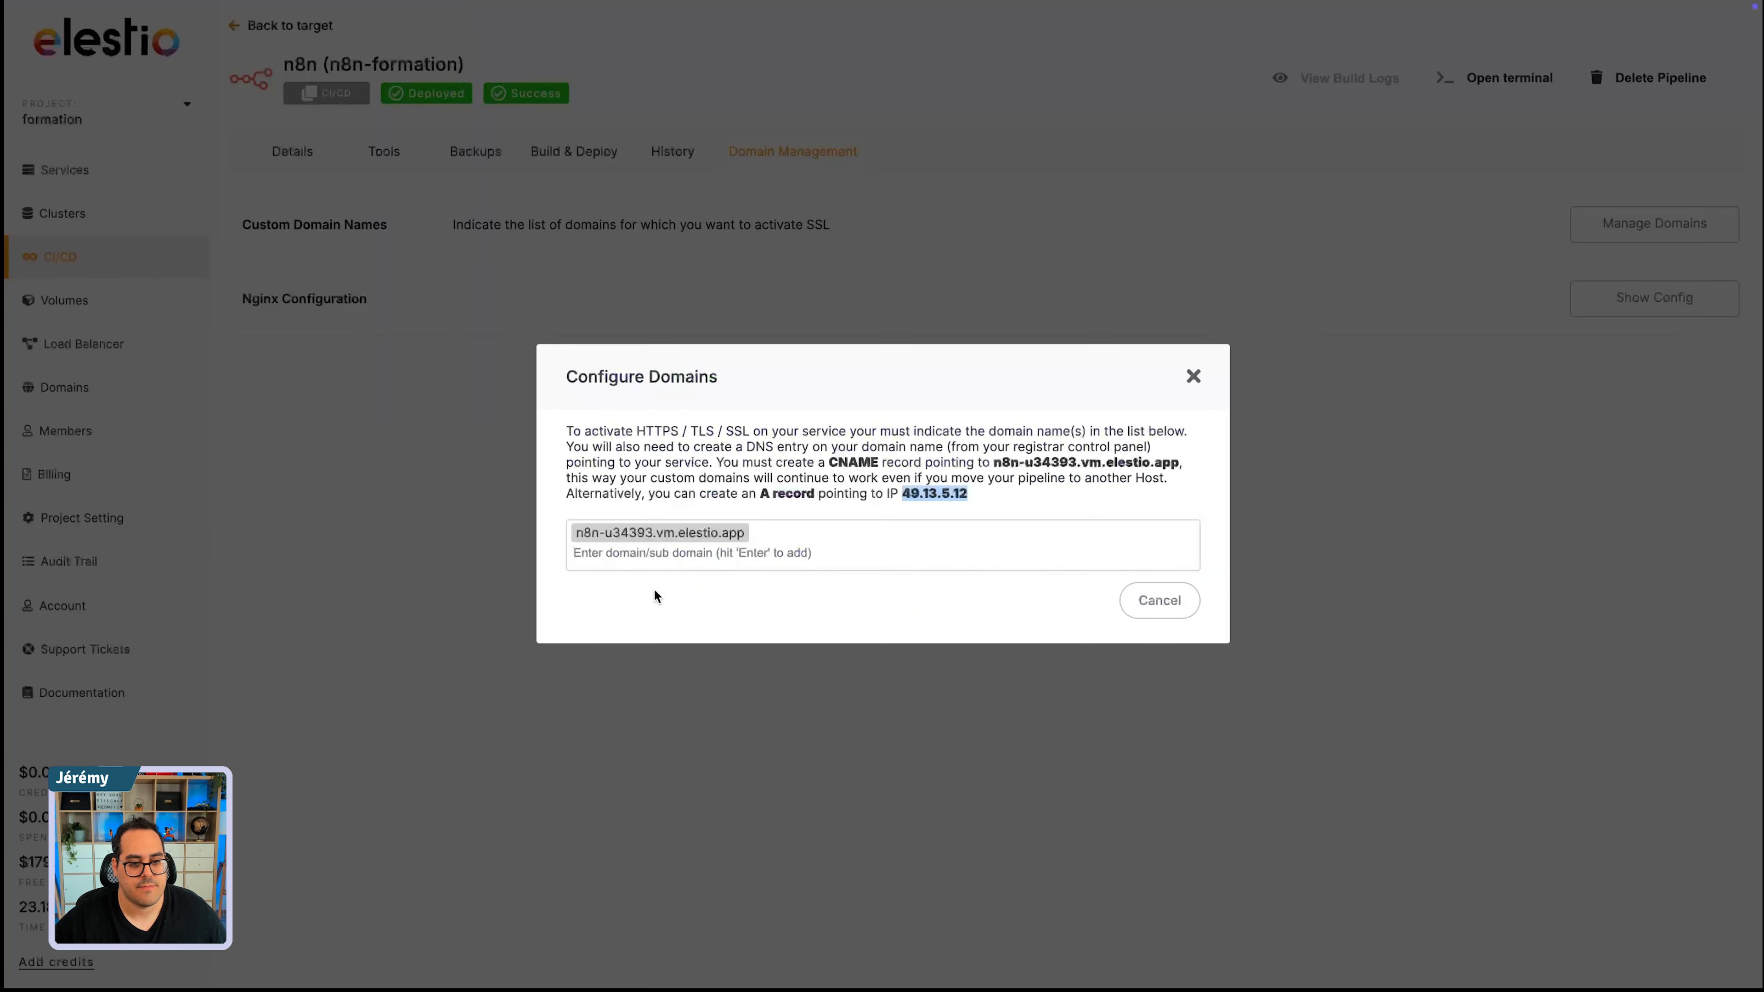
click(640, 556)
key(super+v)
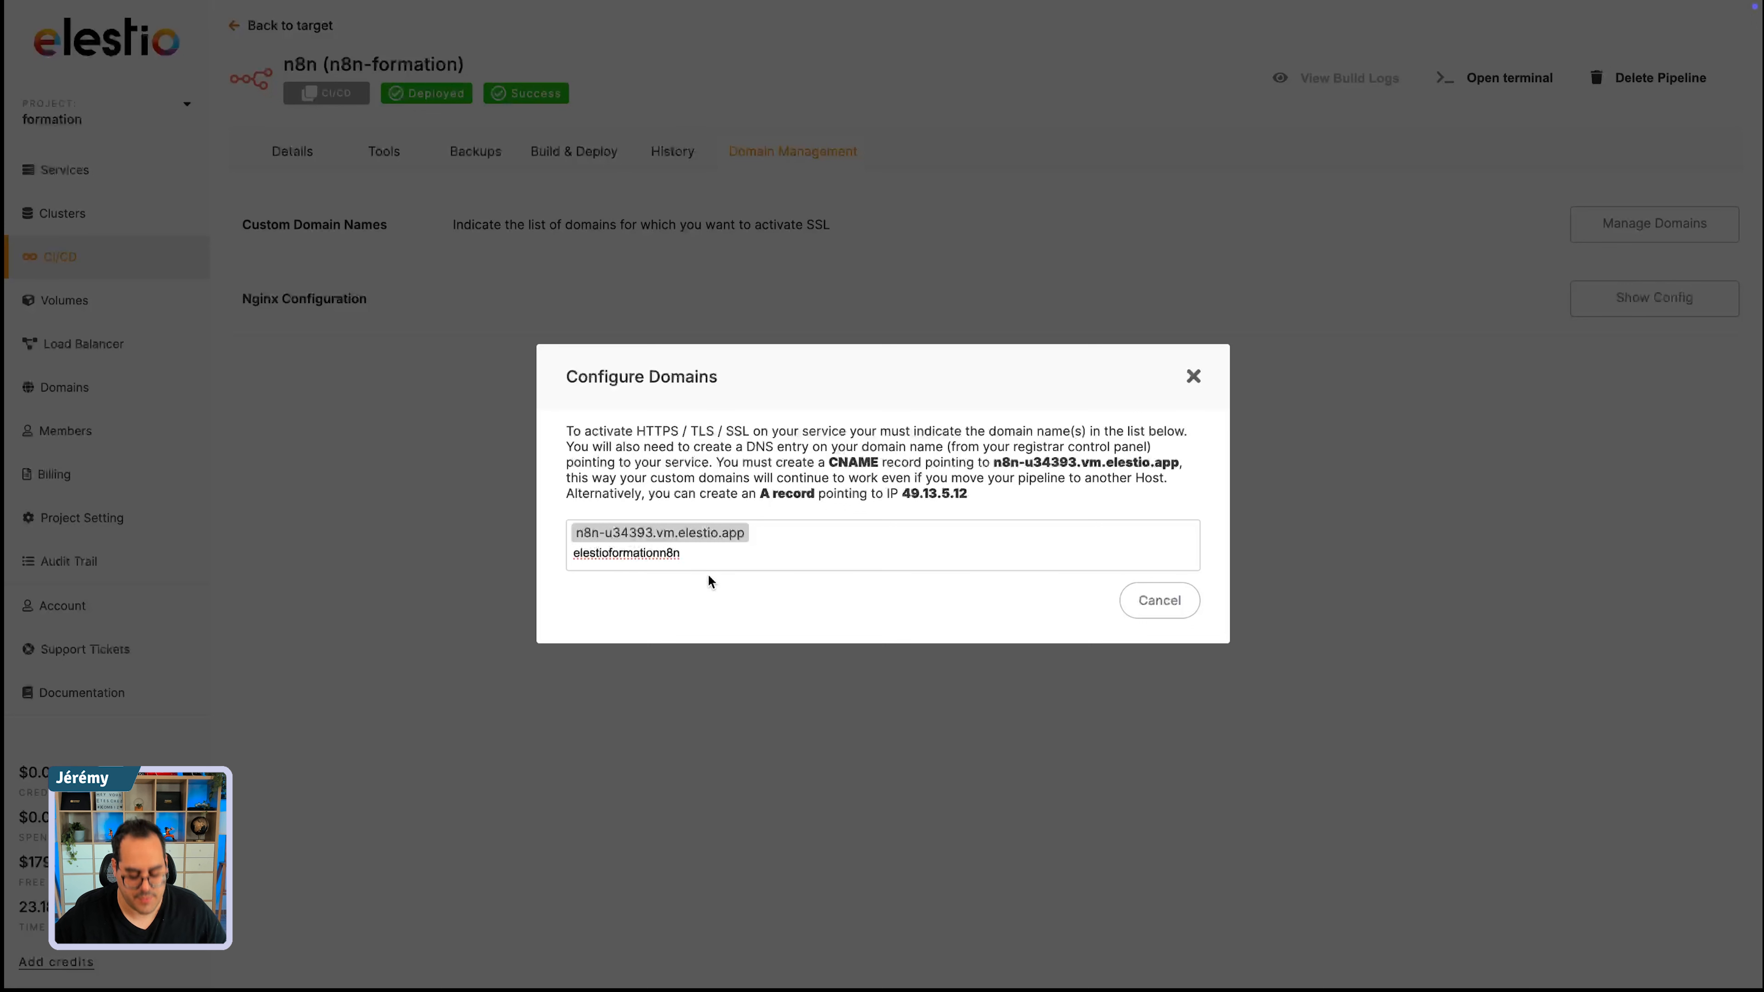
text(.kombiz.net)
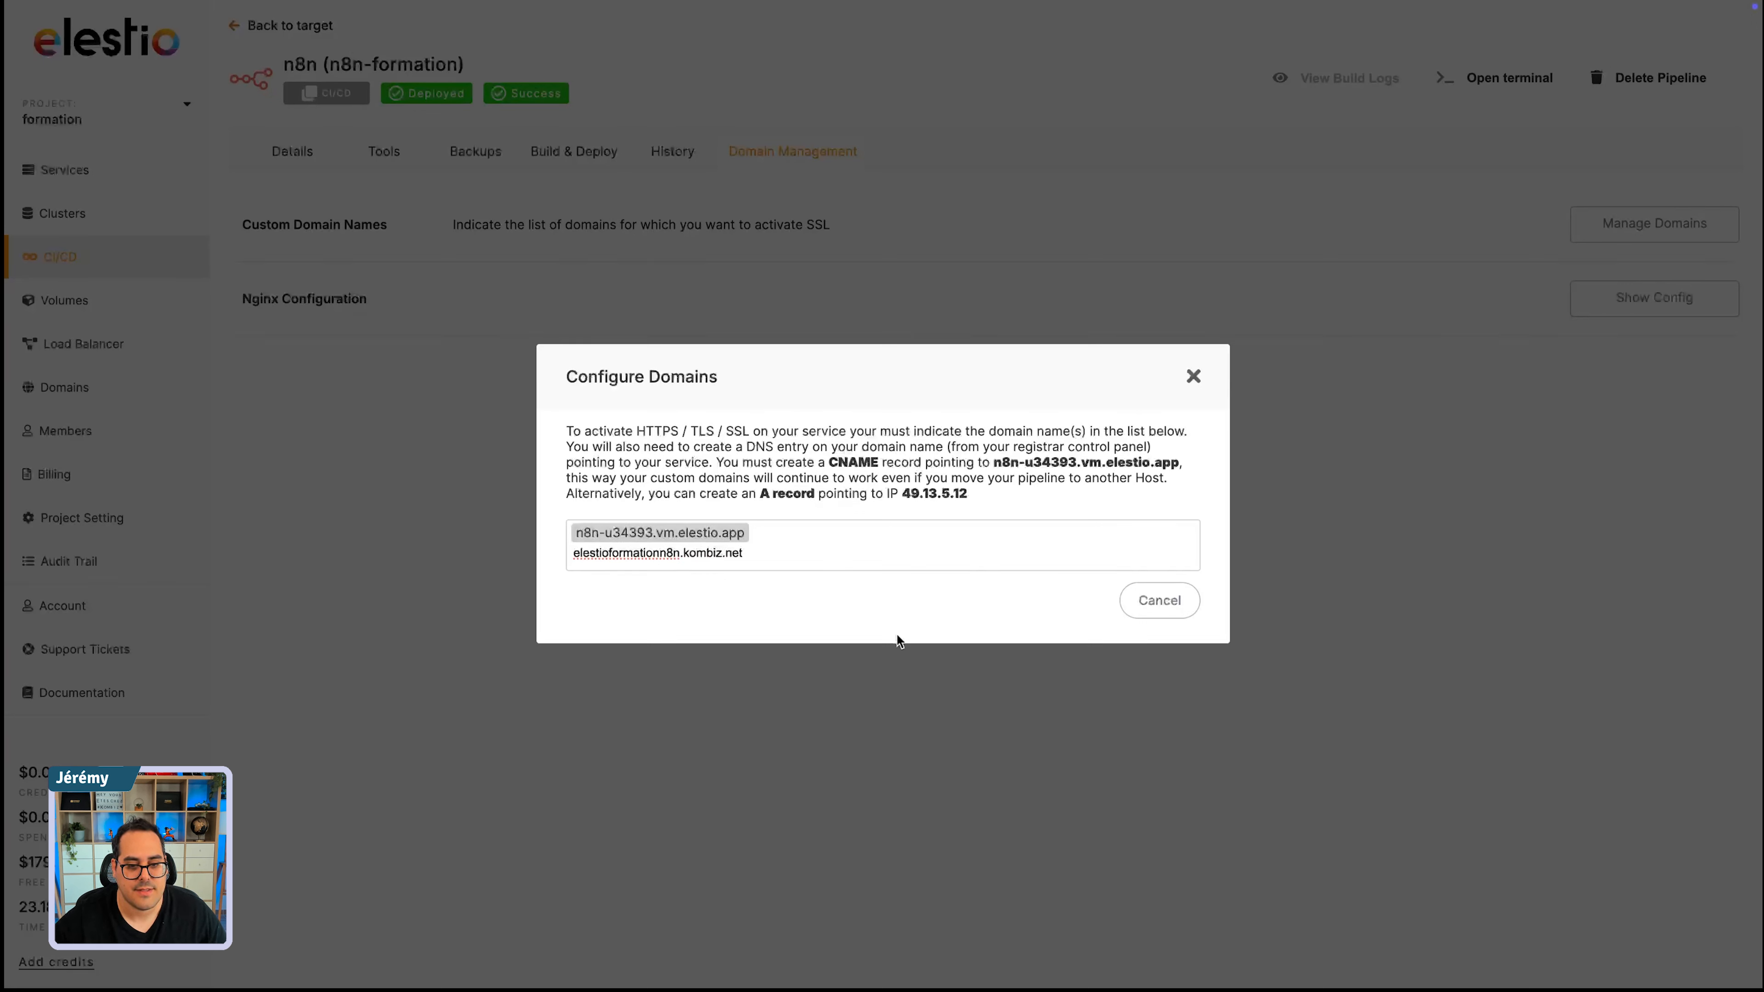
key(Return)
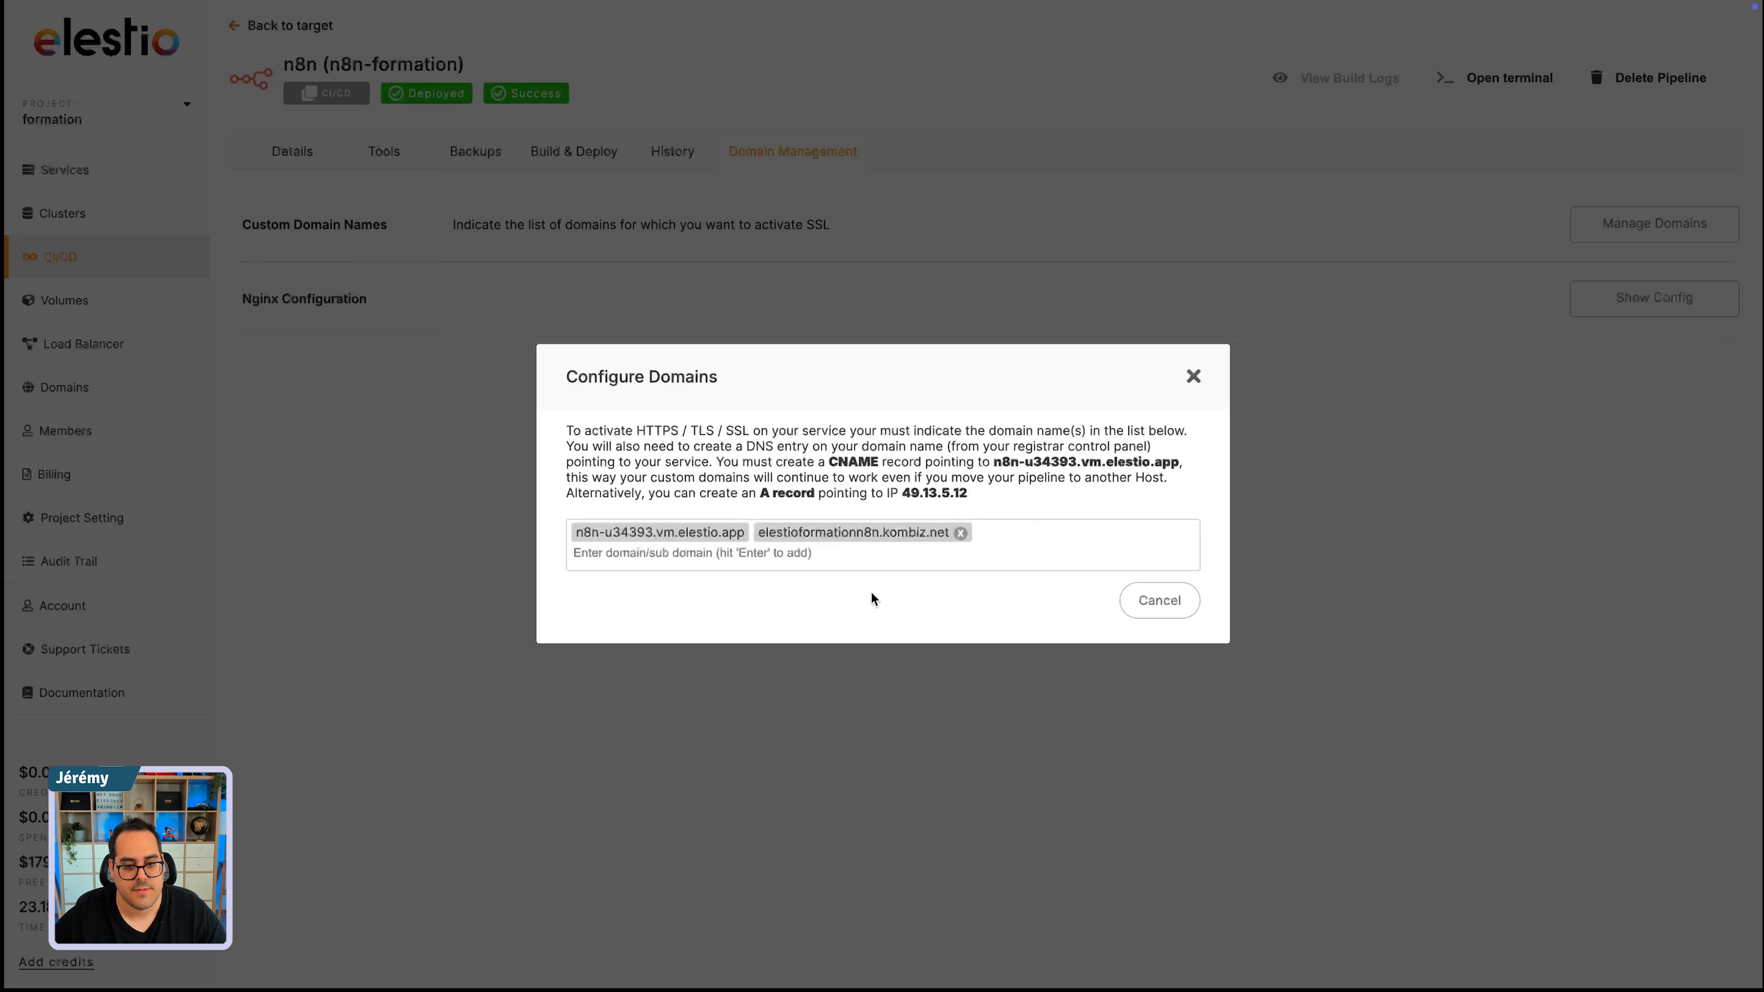
click(1189, 373)
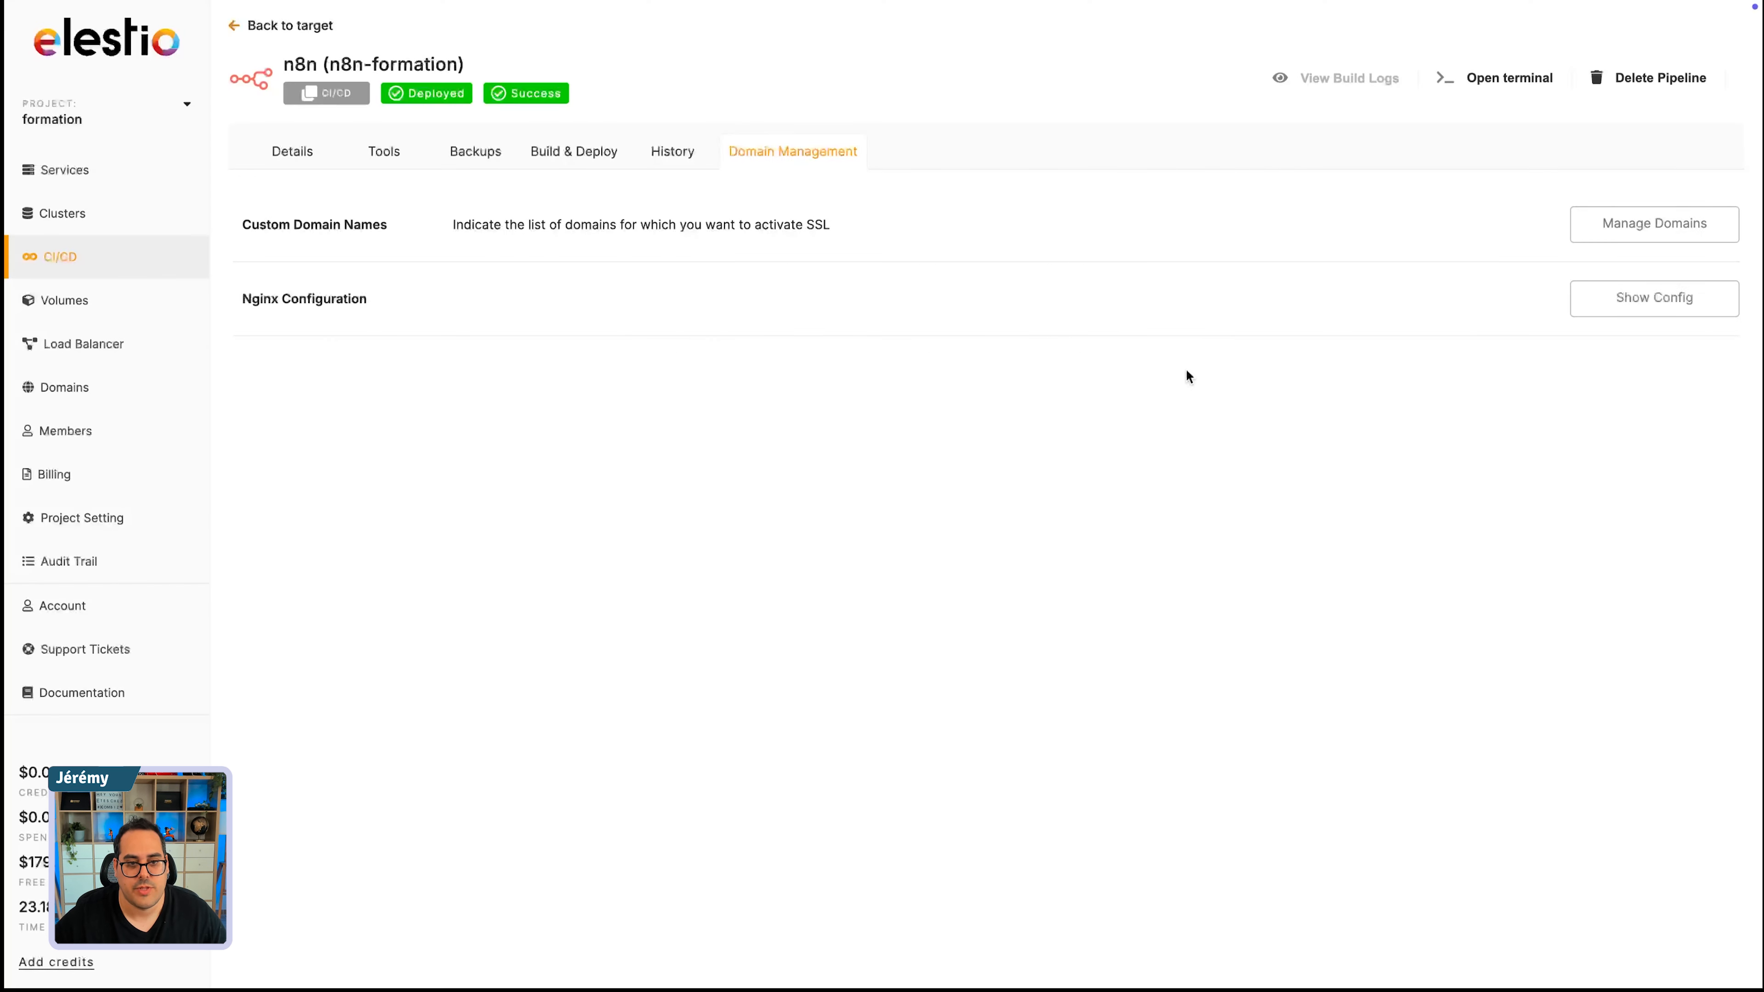
- Check the pipeline's custom domain list for the added domain and return to the pipeline's details
click(1656, 223)
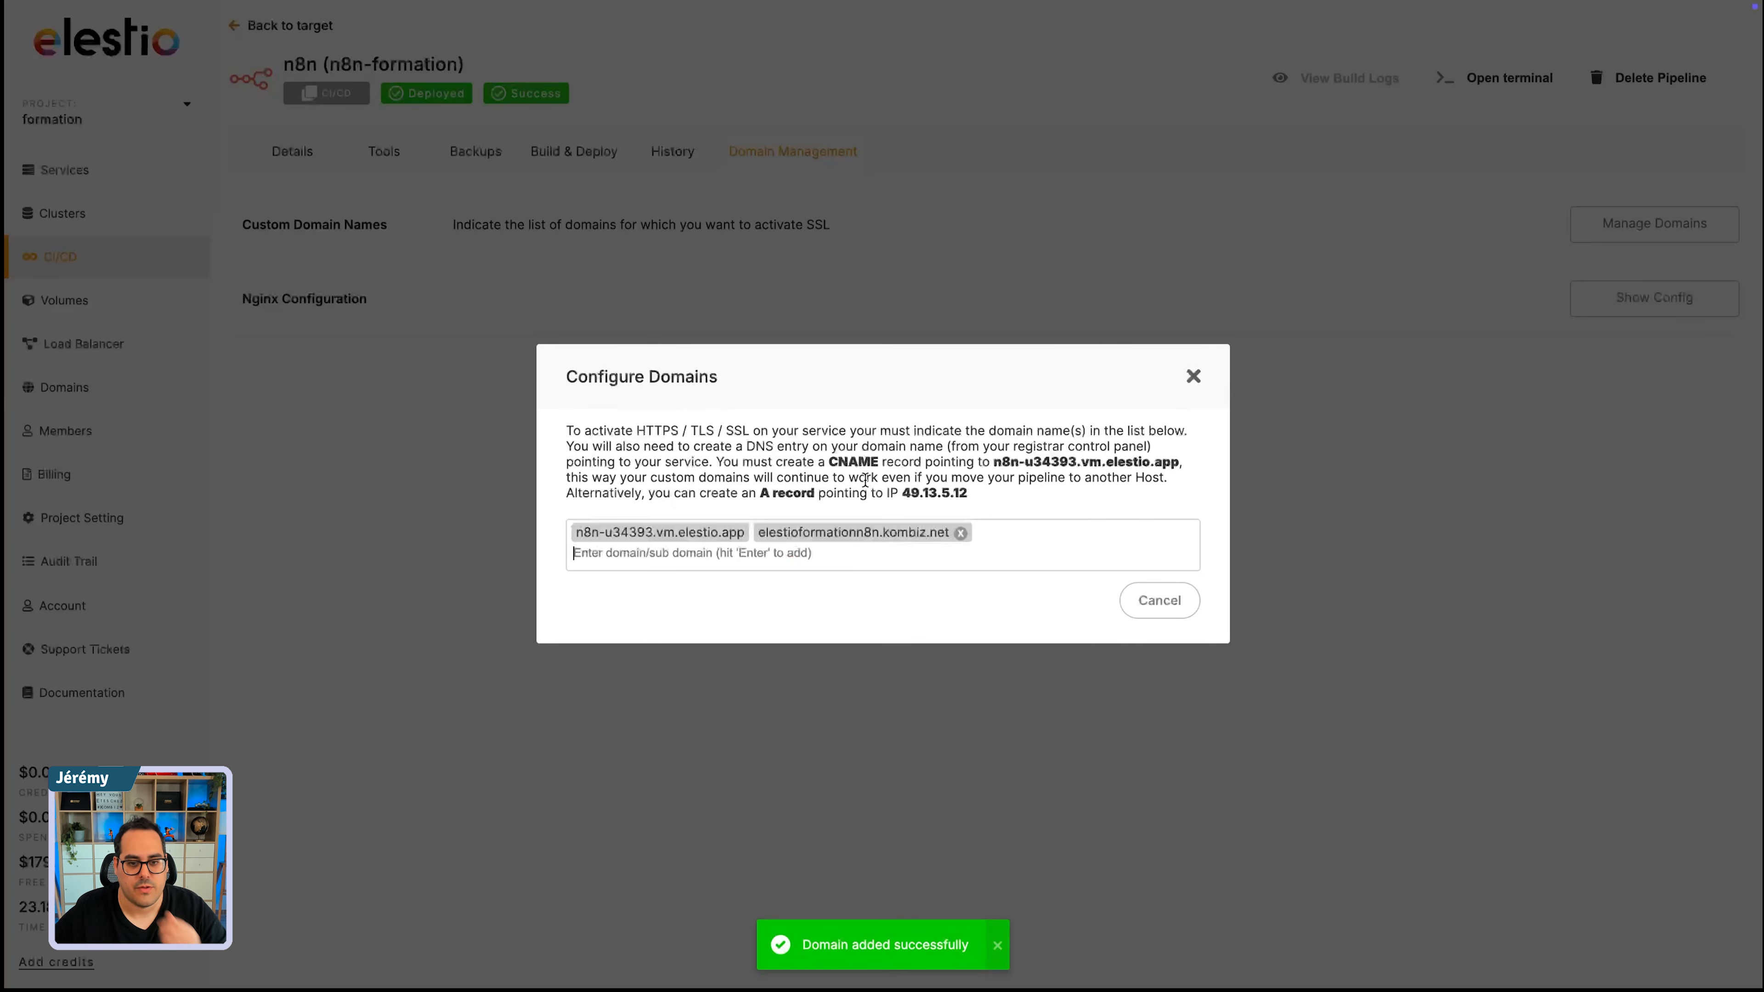
click(1192, 375)
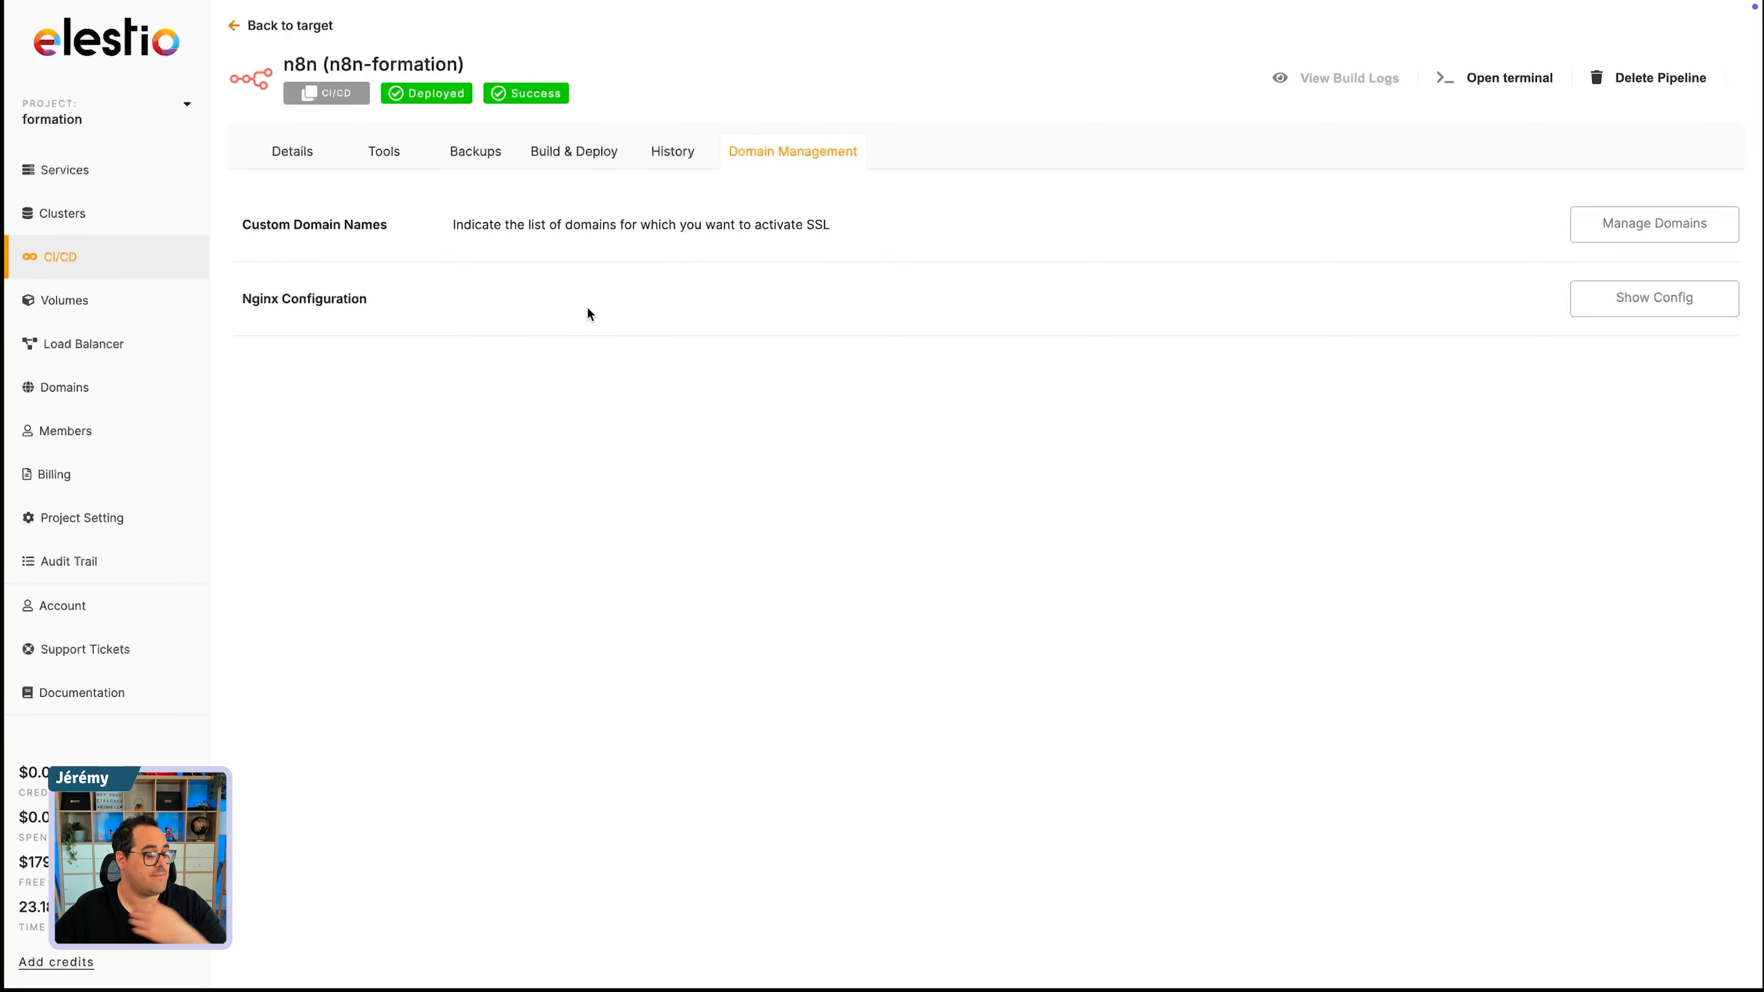
click(290, 159)
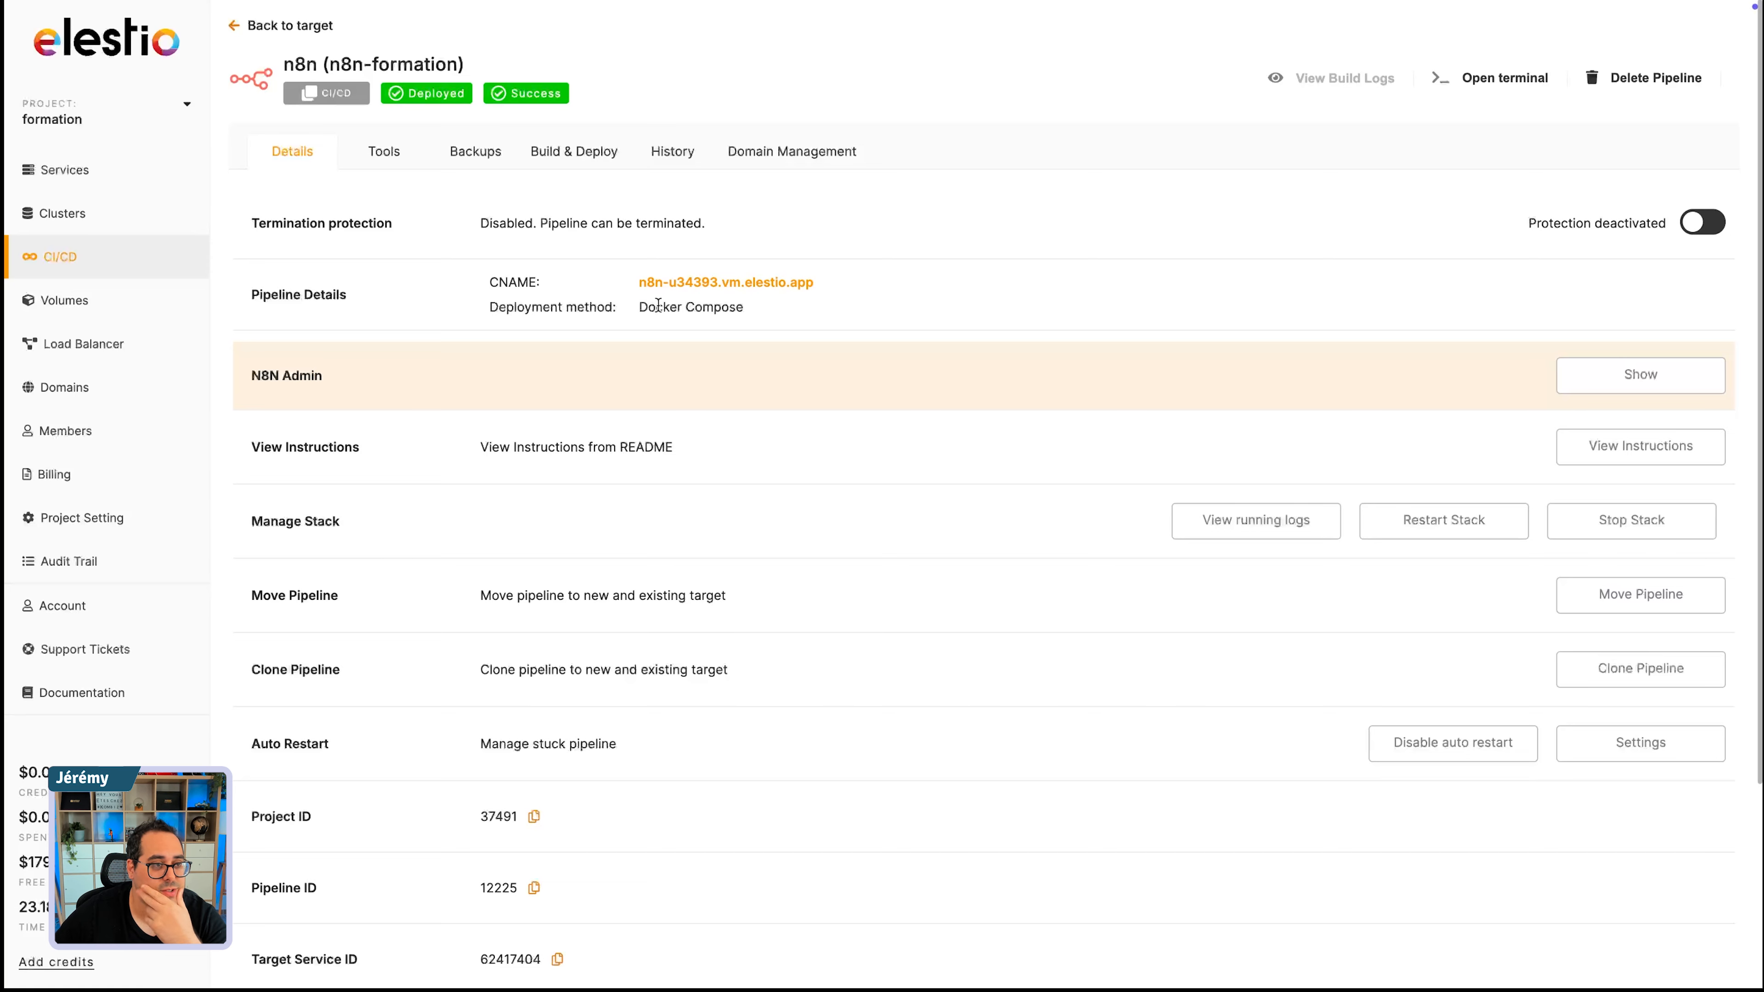
- Look over the management options and identifiers on the n8n pipeline's details page
scroll(1061, 605, down, 3)
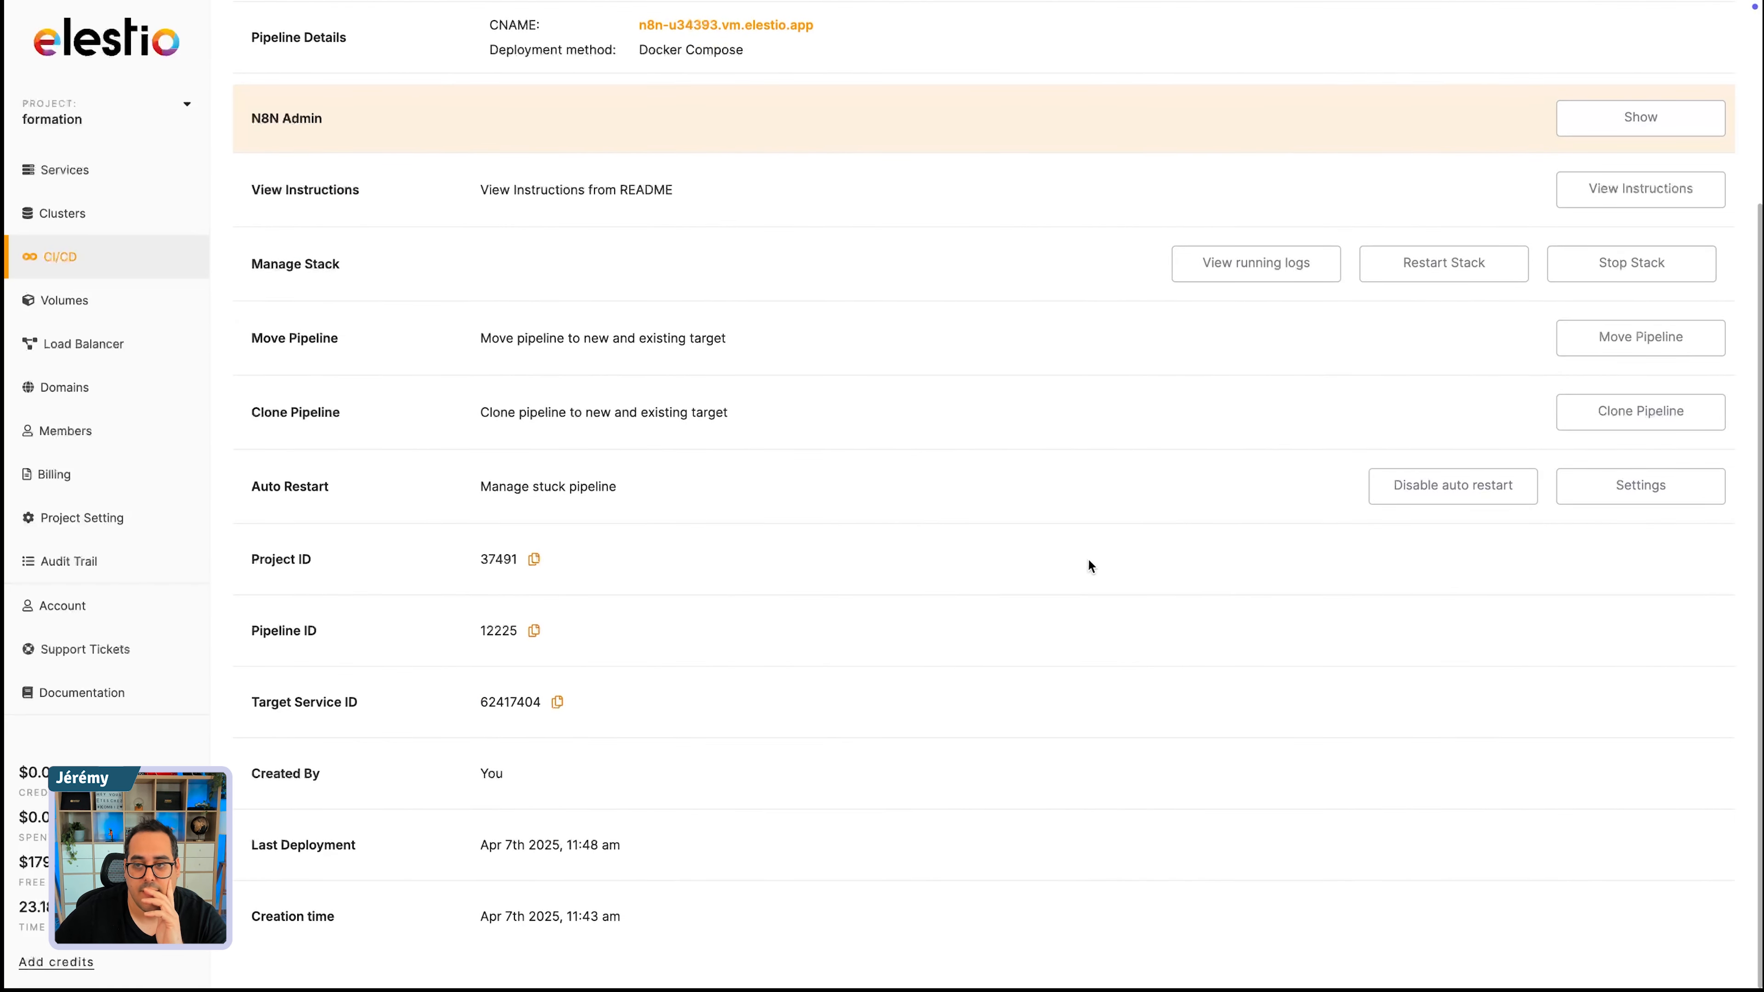
scroll(1104, 563, up, 3)
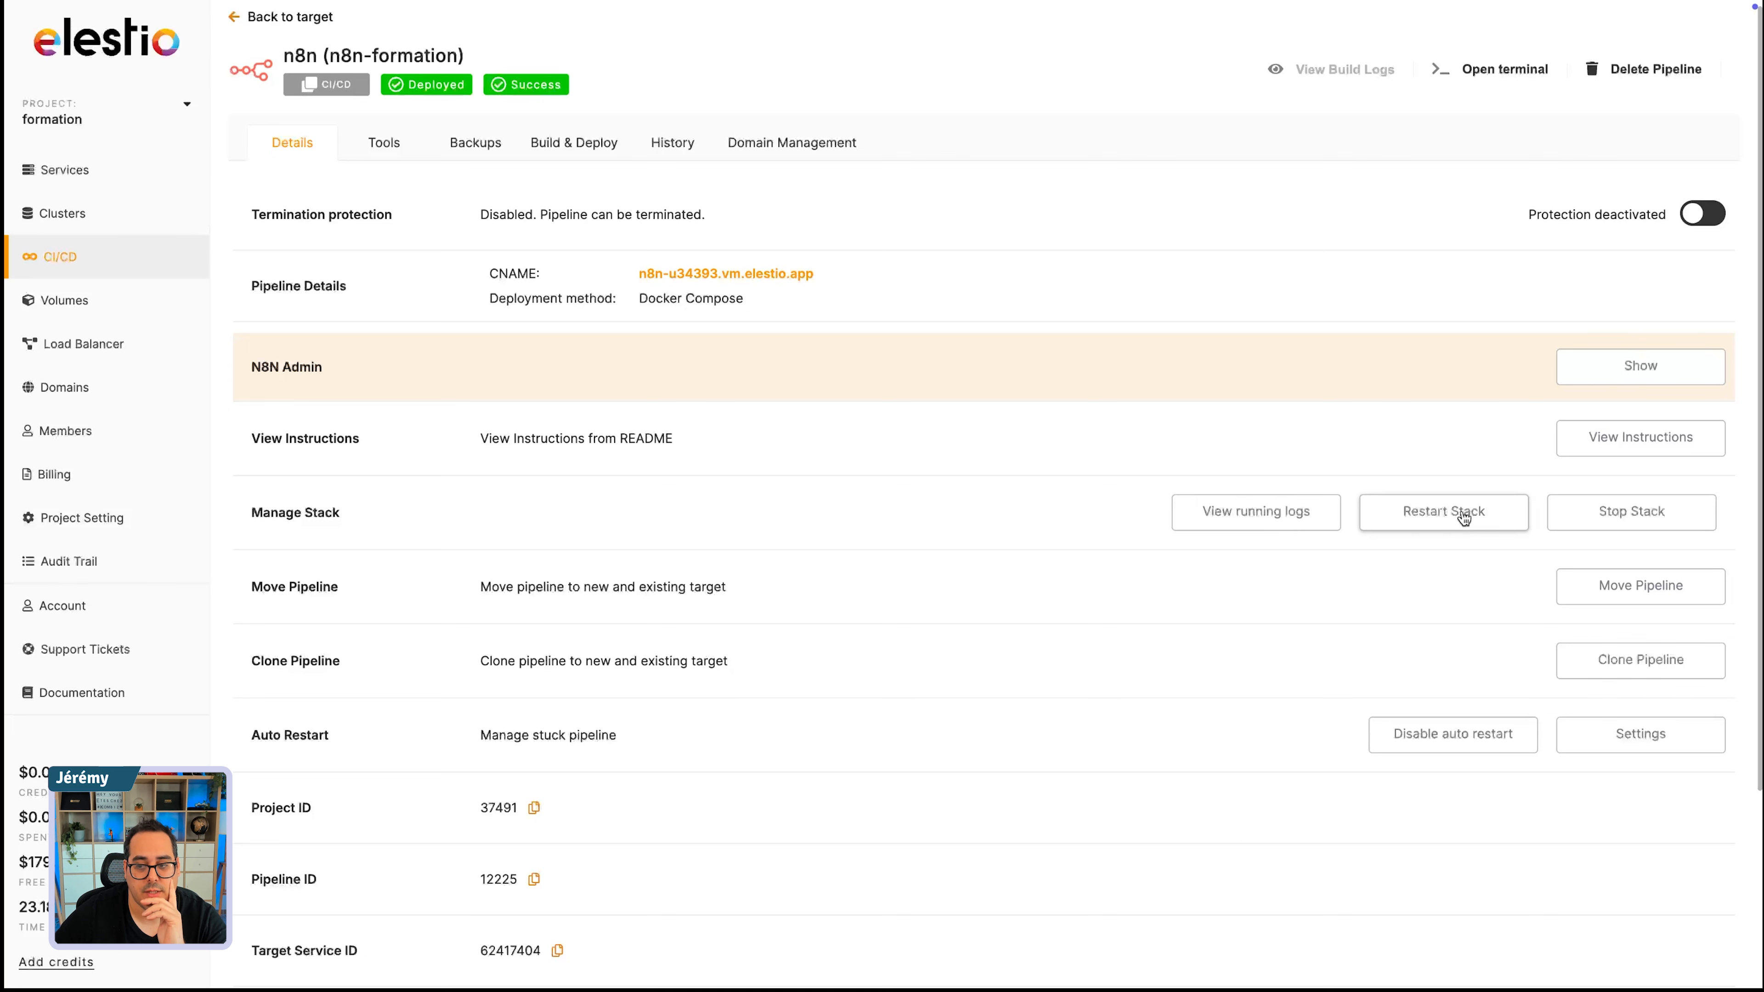
scroll(1625, 590, down, 2)
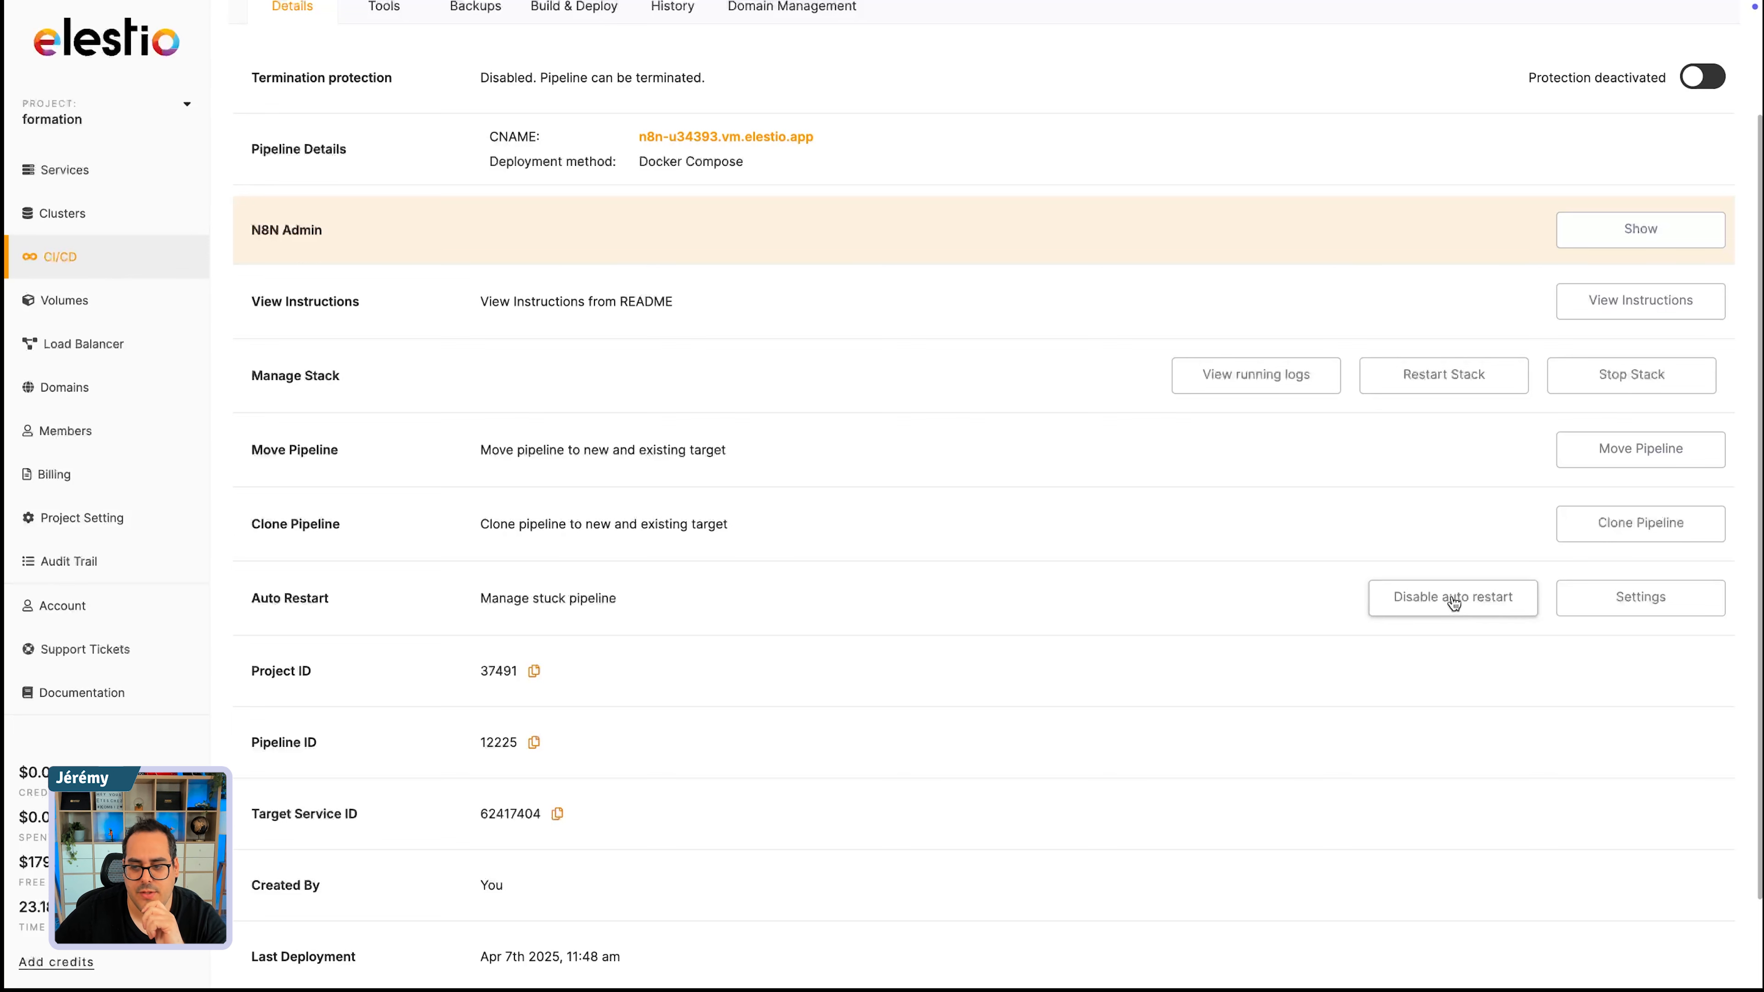
- Try an auto-restart time of 19 minutes in the pipeline's auto-restart settings without applying it
click(1675, 602)
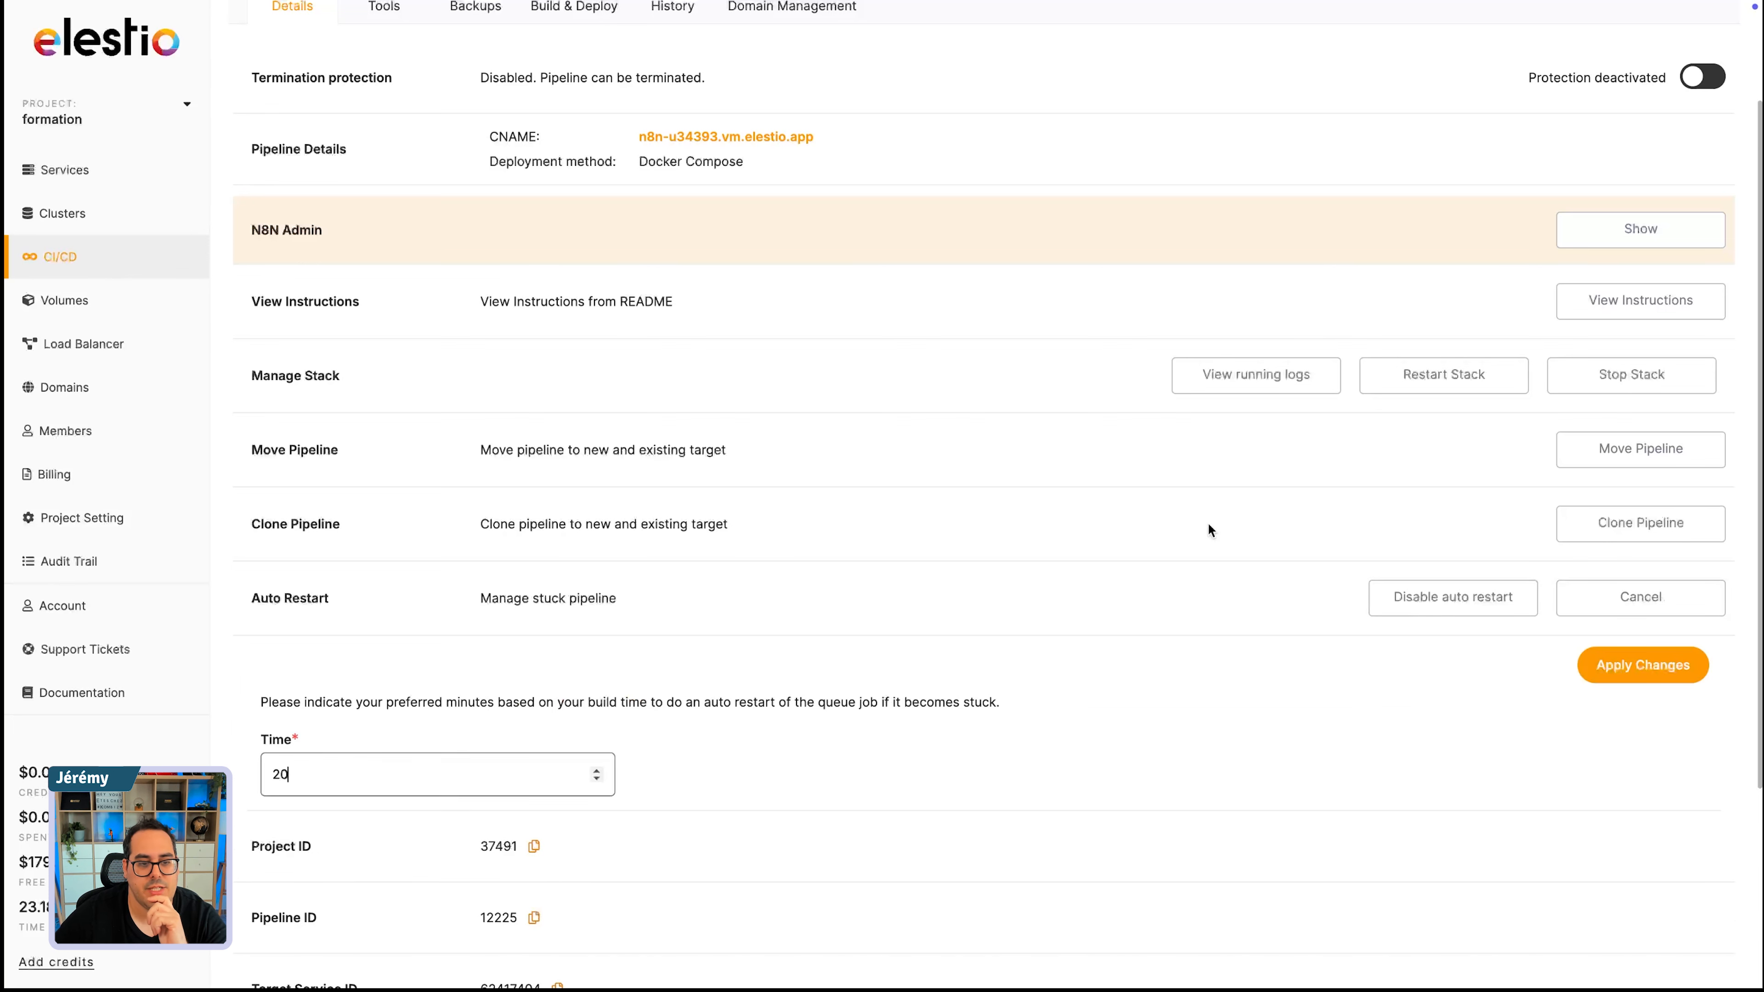
scroll(569, 708, down, 1)
scroll(570, 709, down, 2)
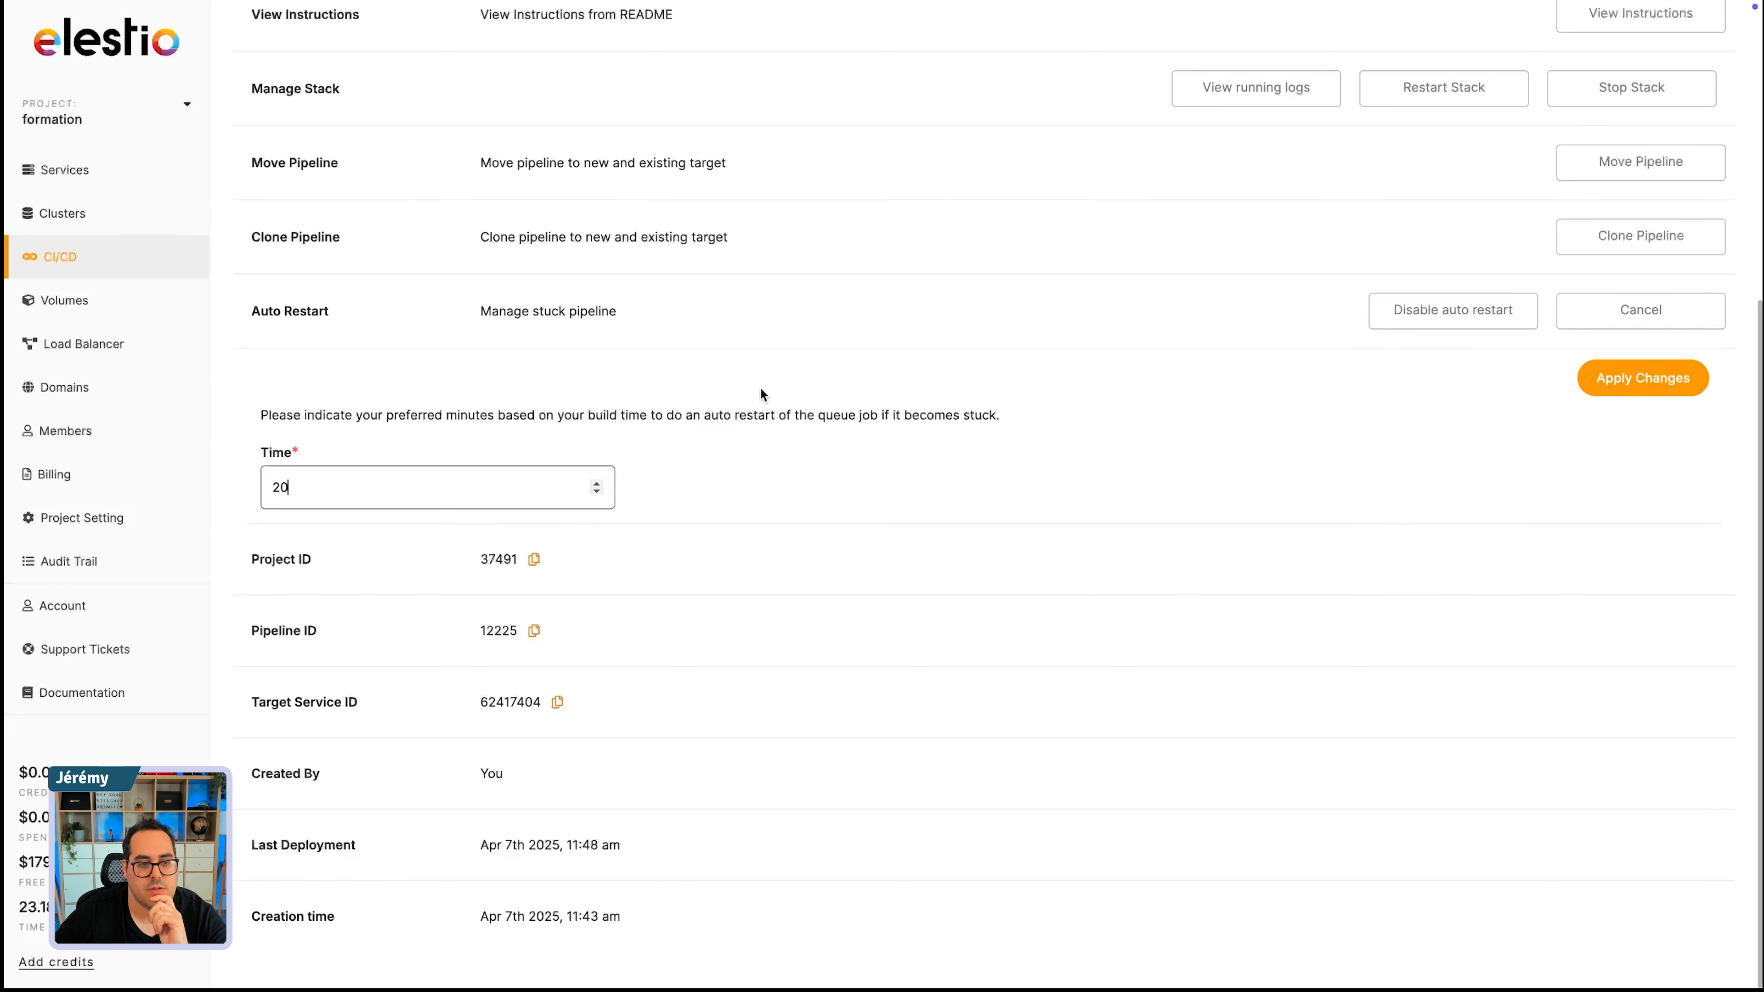
click(596, 492)
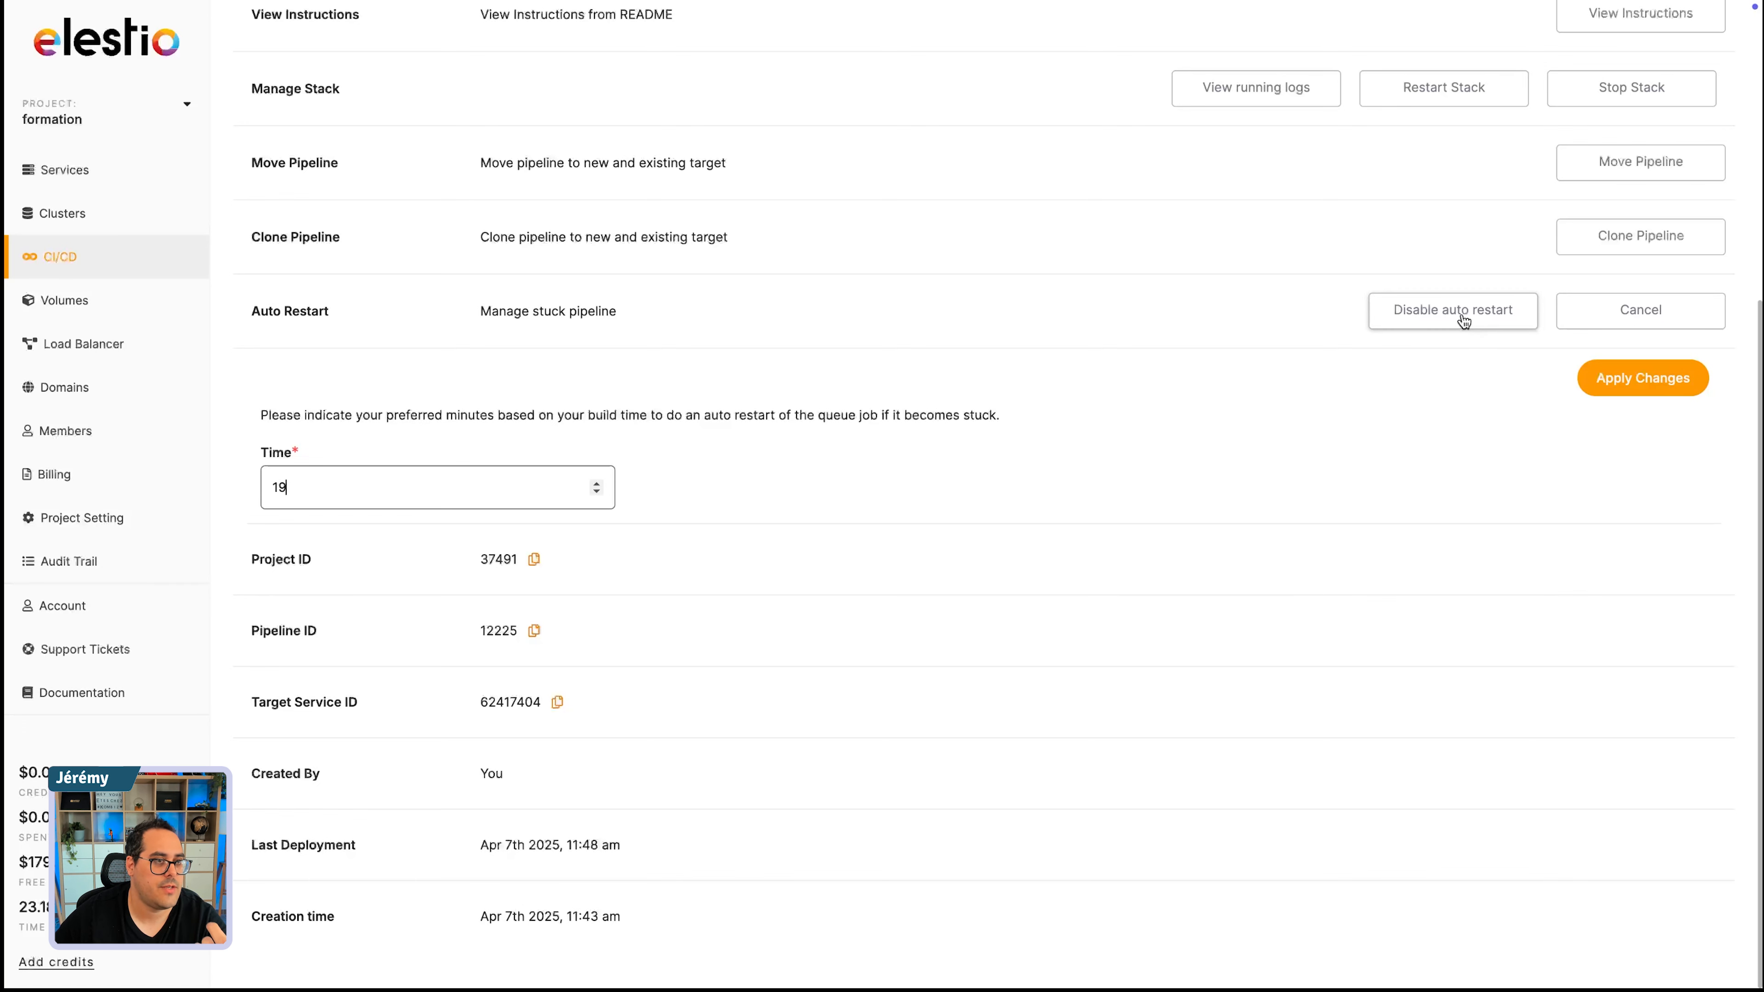
scroll(778, 486, up, 6)
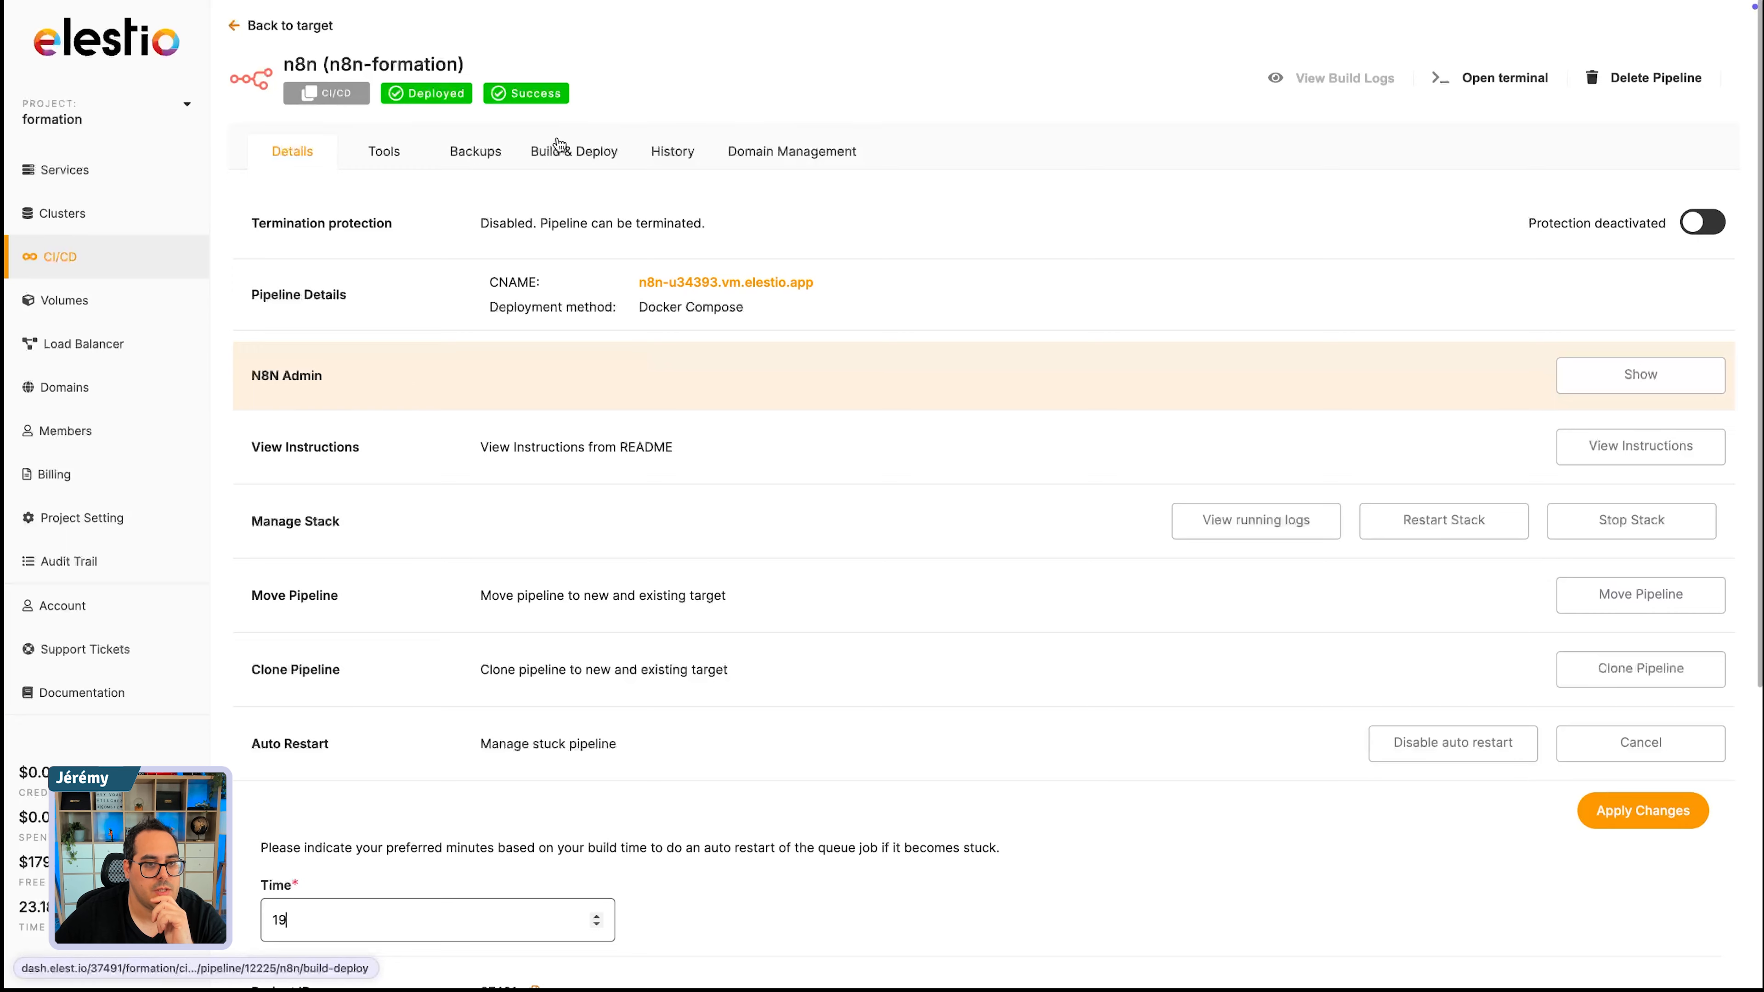
- Review the pipeline's docker-compose.yaml and the build and deploy options below it
click(587, 156)
scroll(507, 625, down, 10)
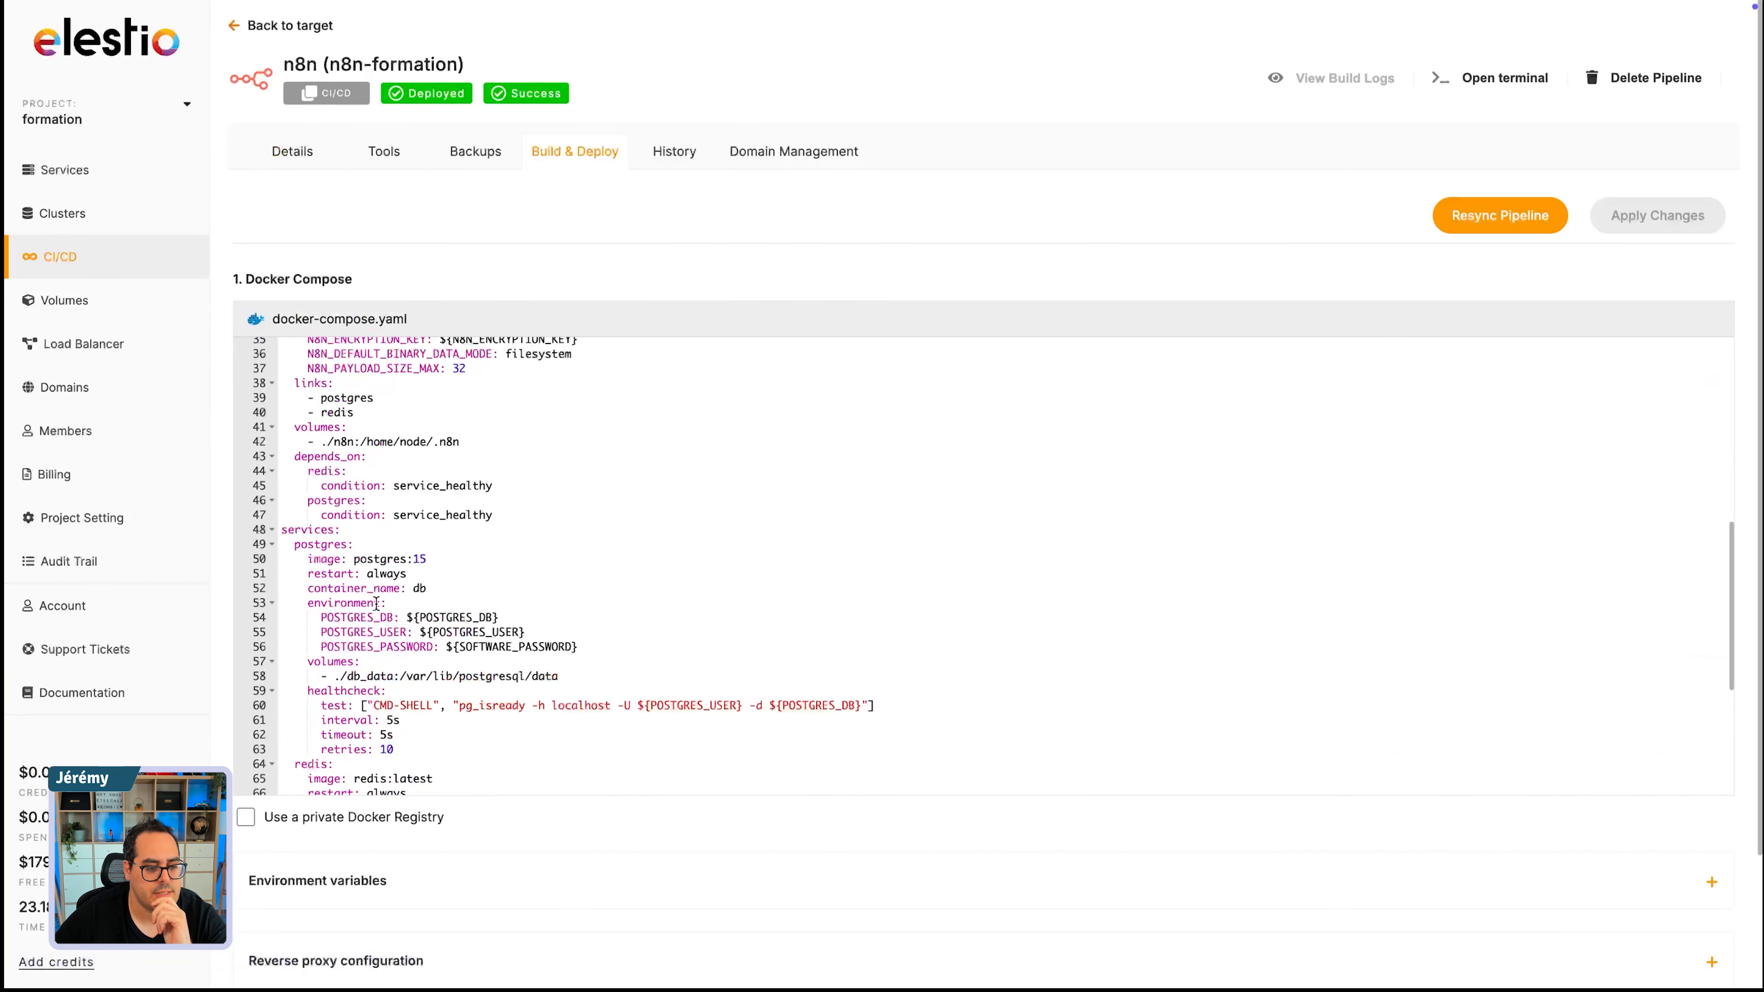
scroll(507, 879, up, 2)
scroll(636, 424, down, 2)
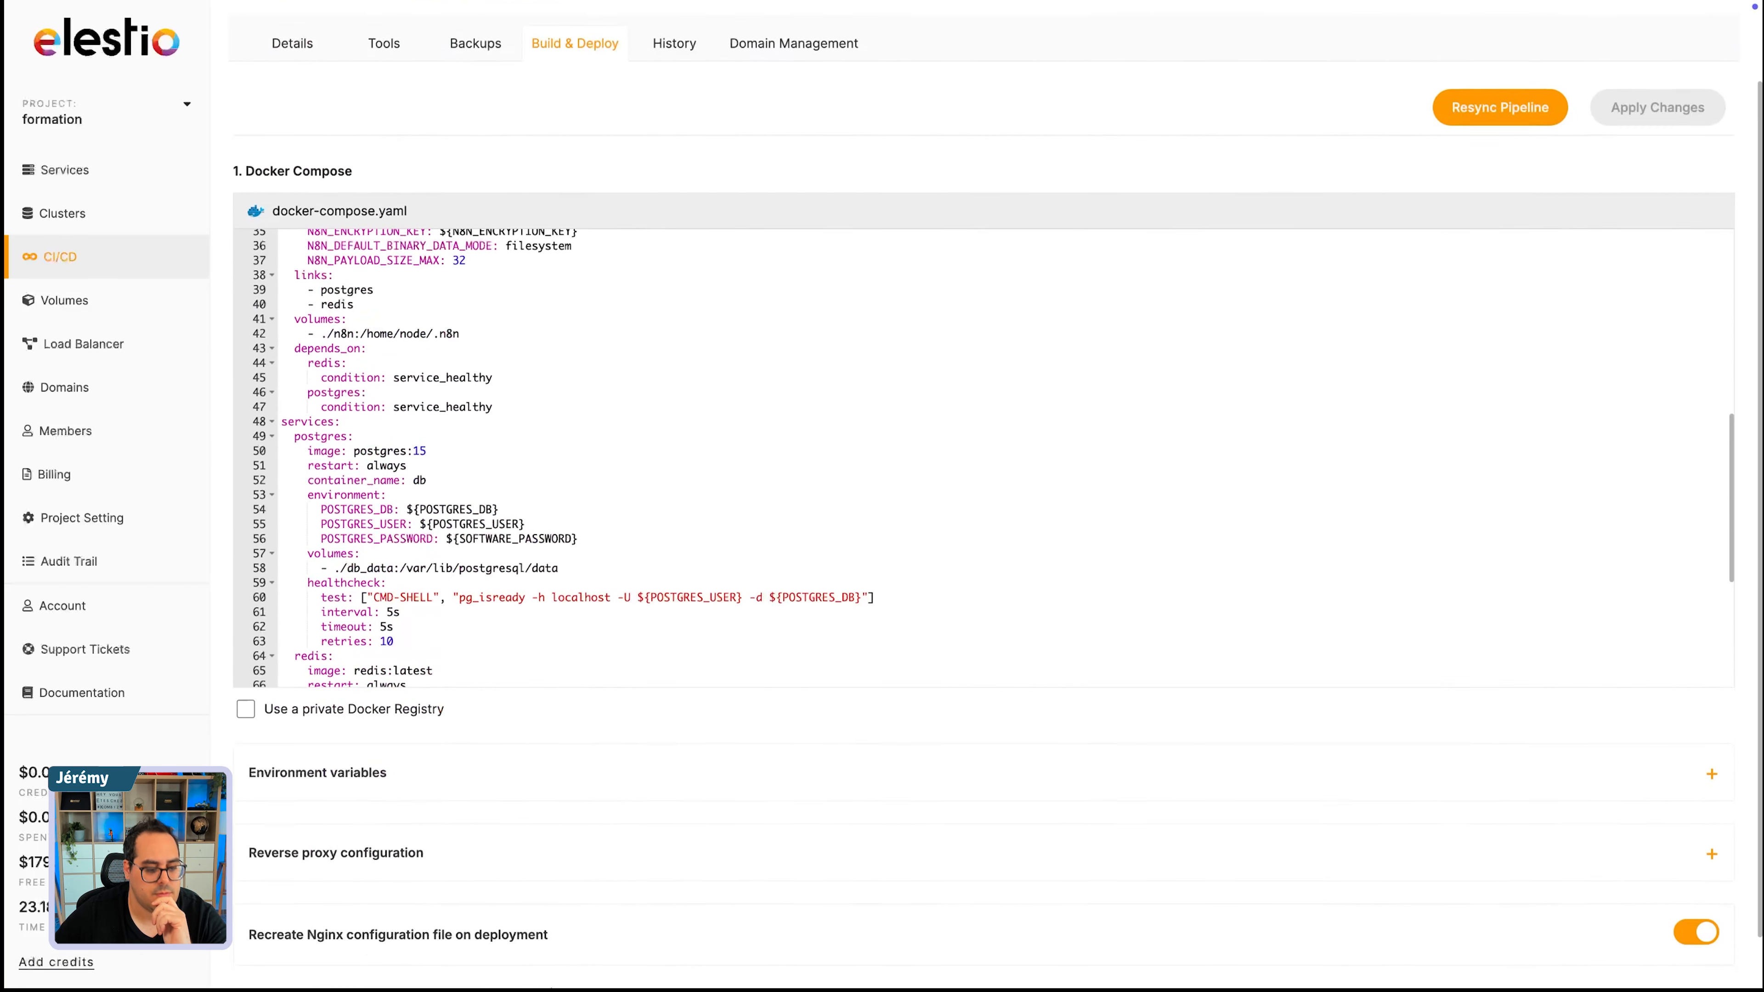
scroll(899, 448, up, 7)
scroll(799, 299, up, 3)
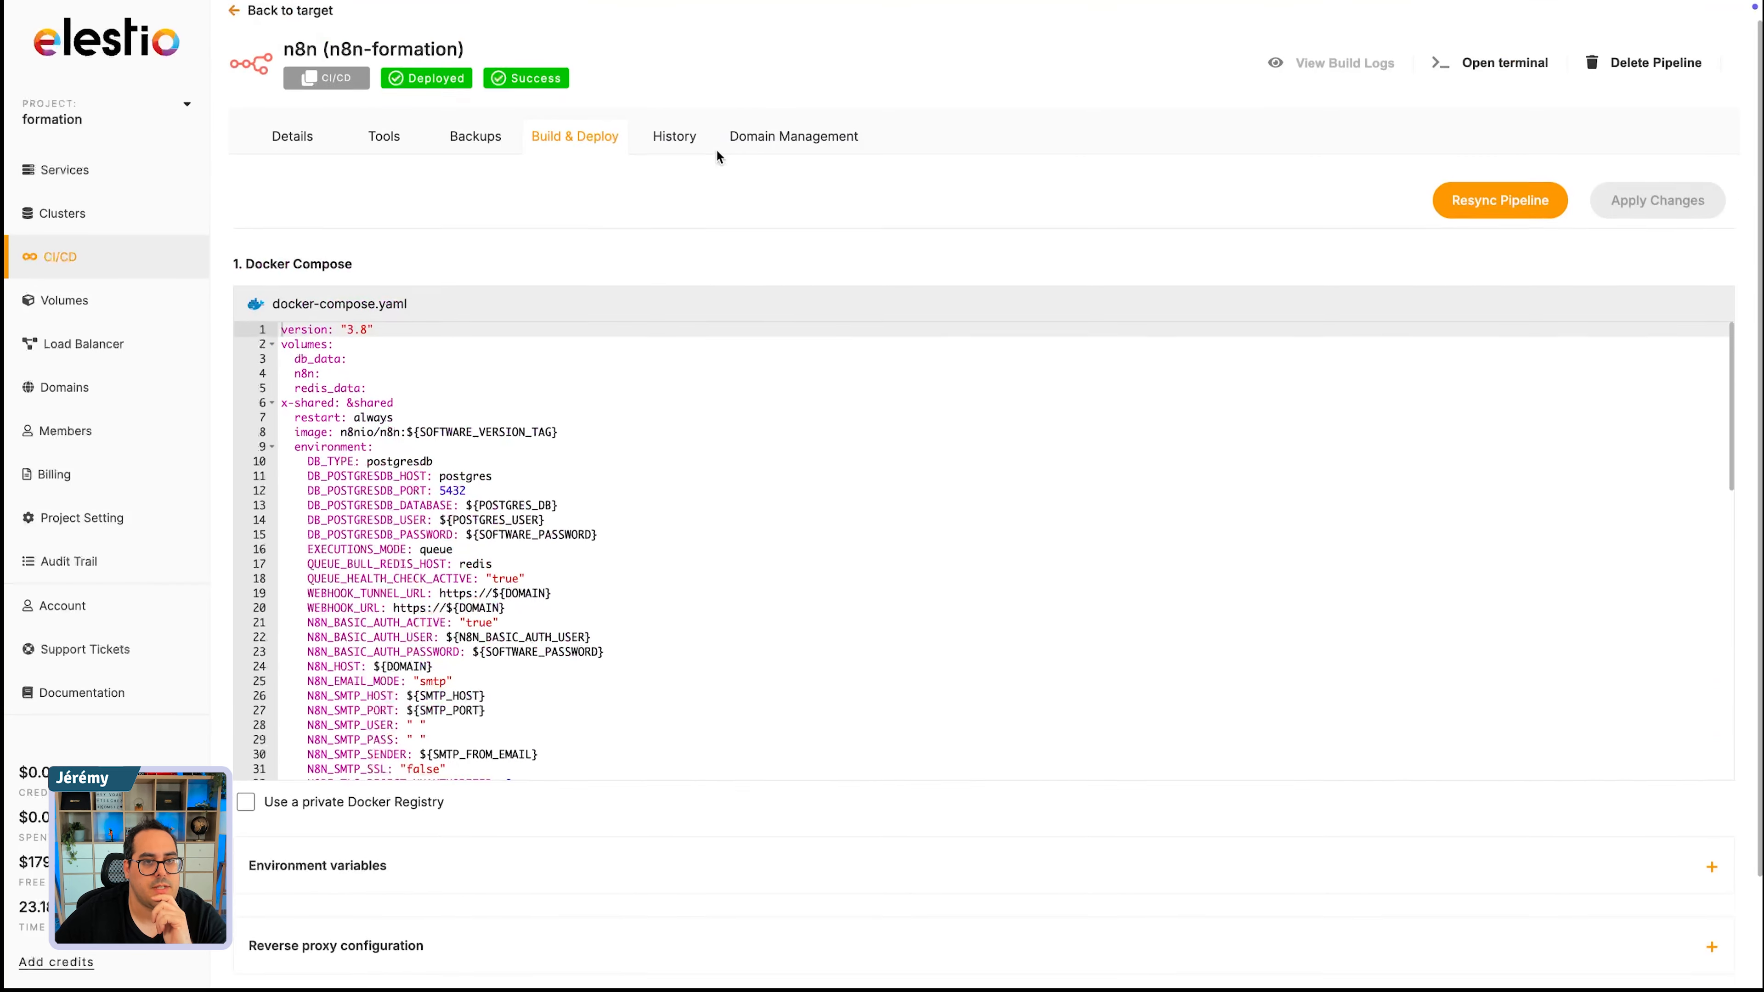
- Check the pipeline's backups and tools pages and return to its details
click(477, 154)
click(366, 157)
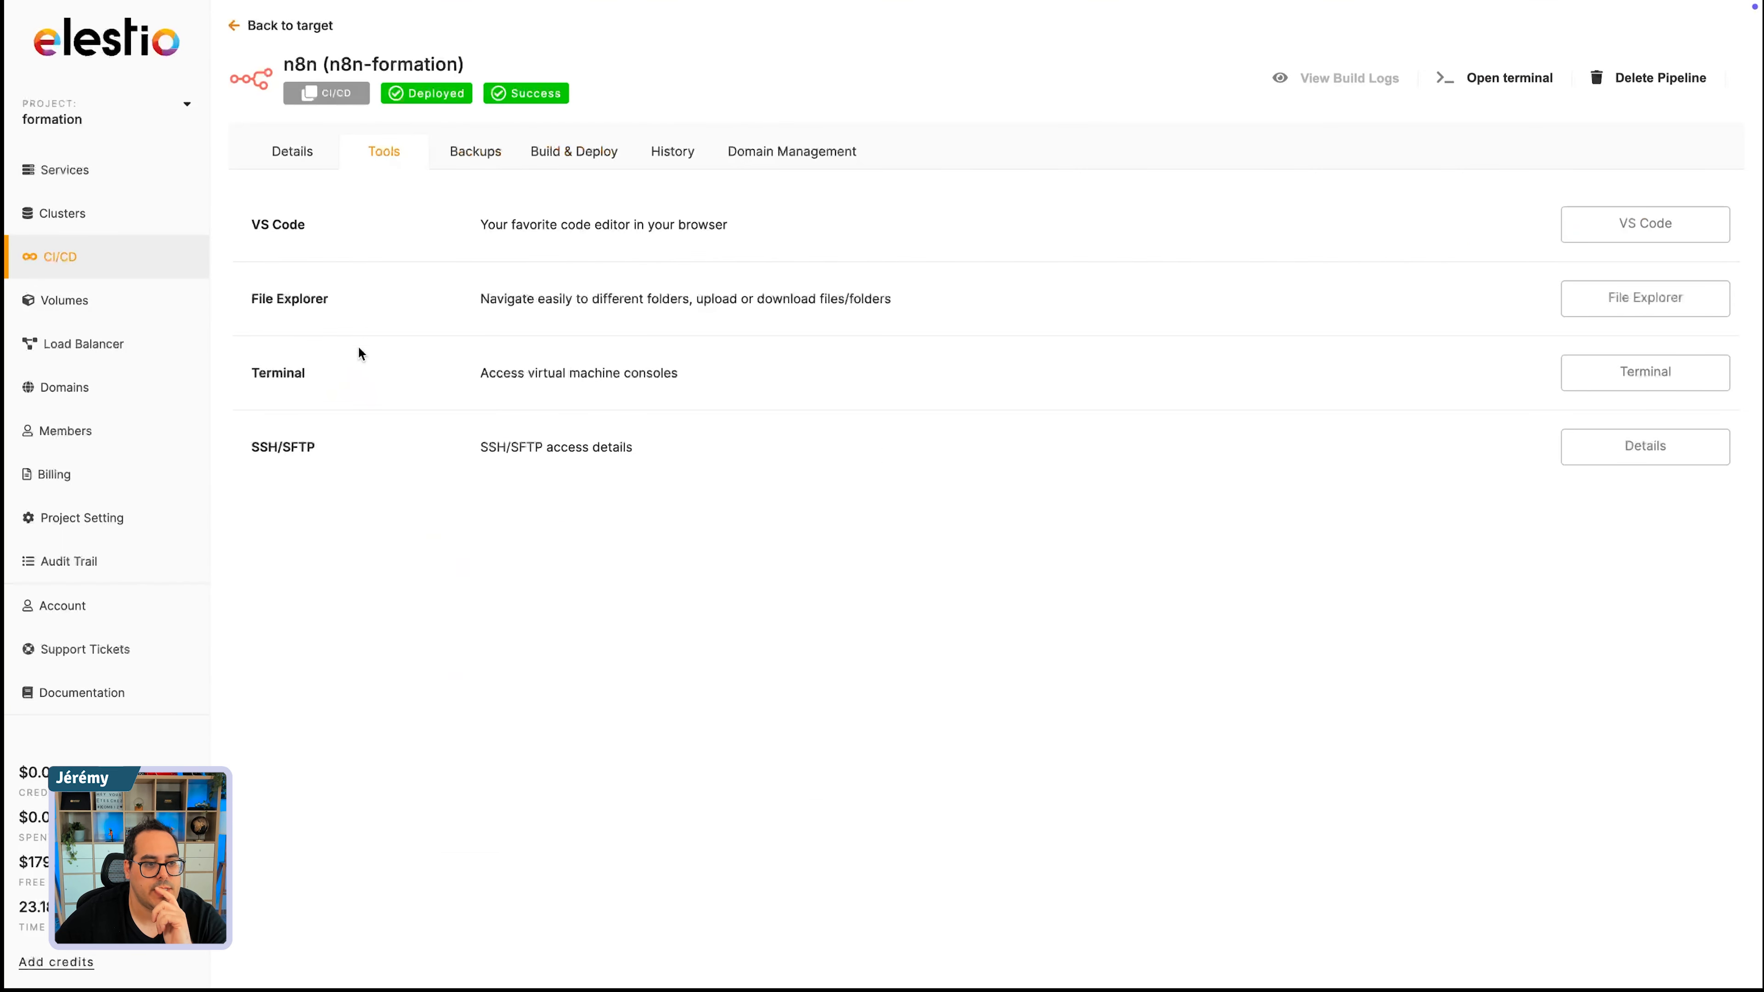
click(292, 151)
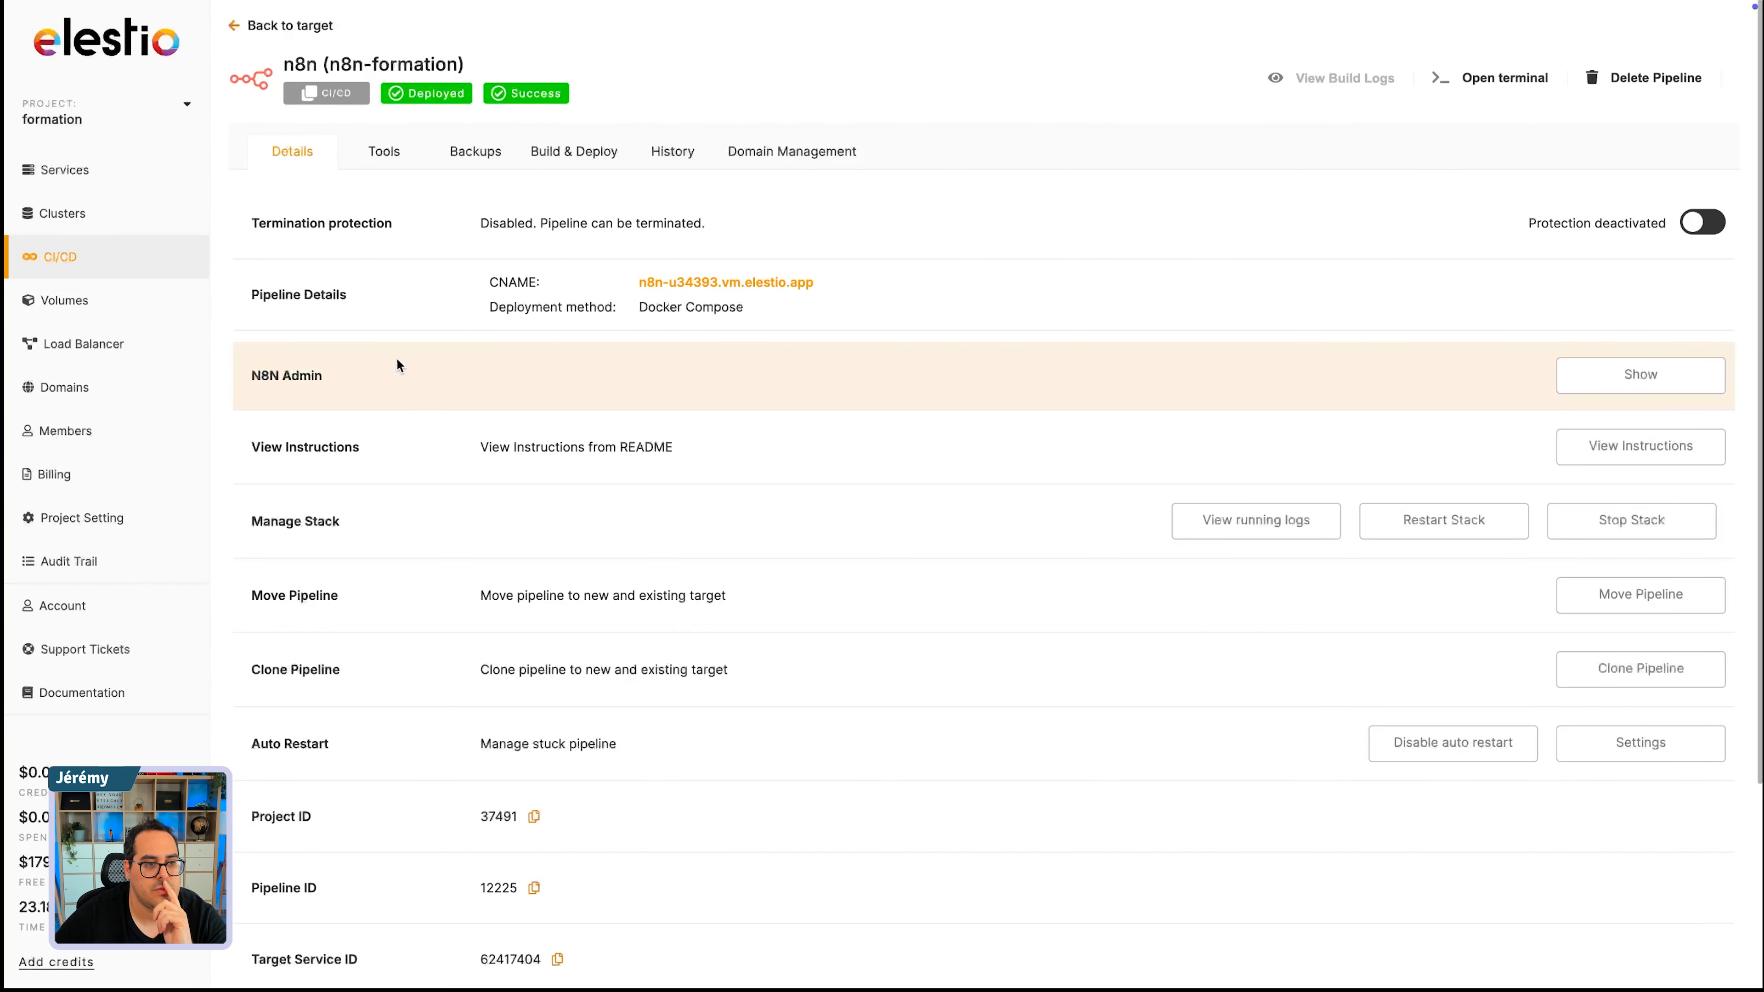
scroll(403, 509, down, 3)
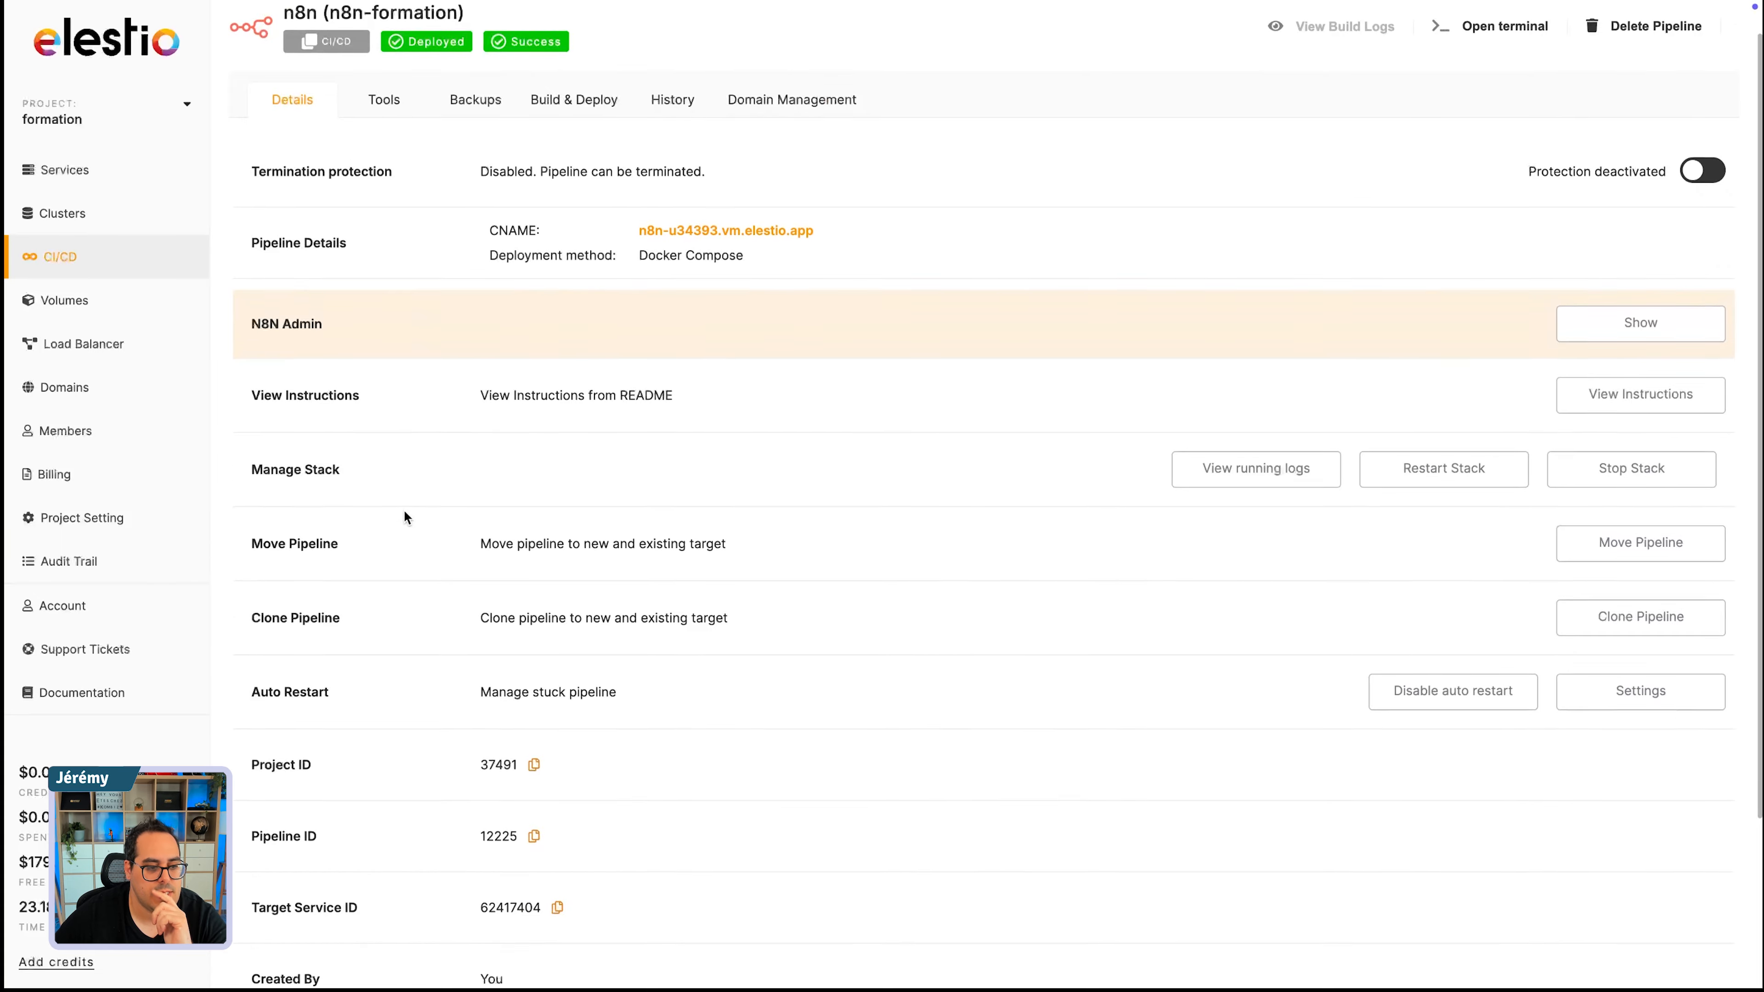
scroll(404, 509, up, 3)
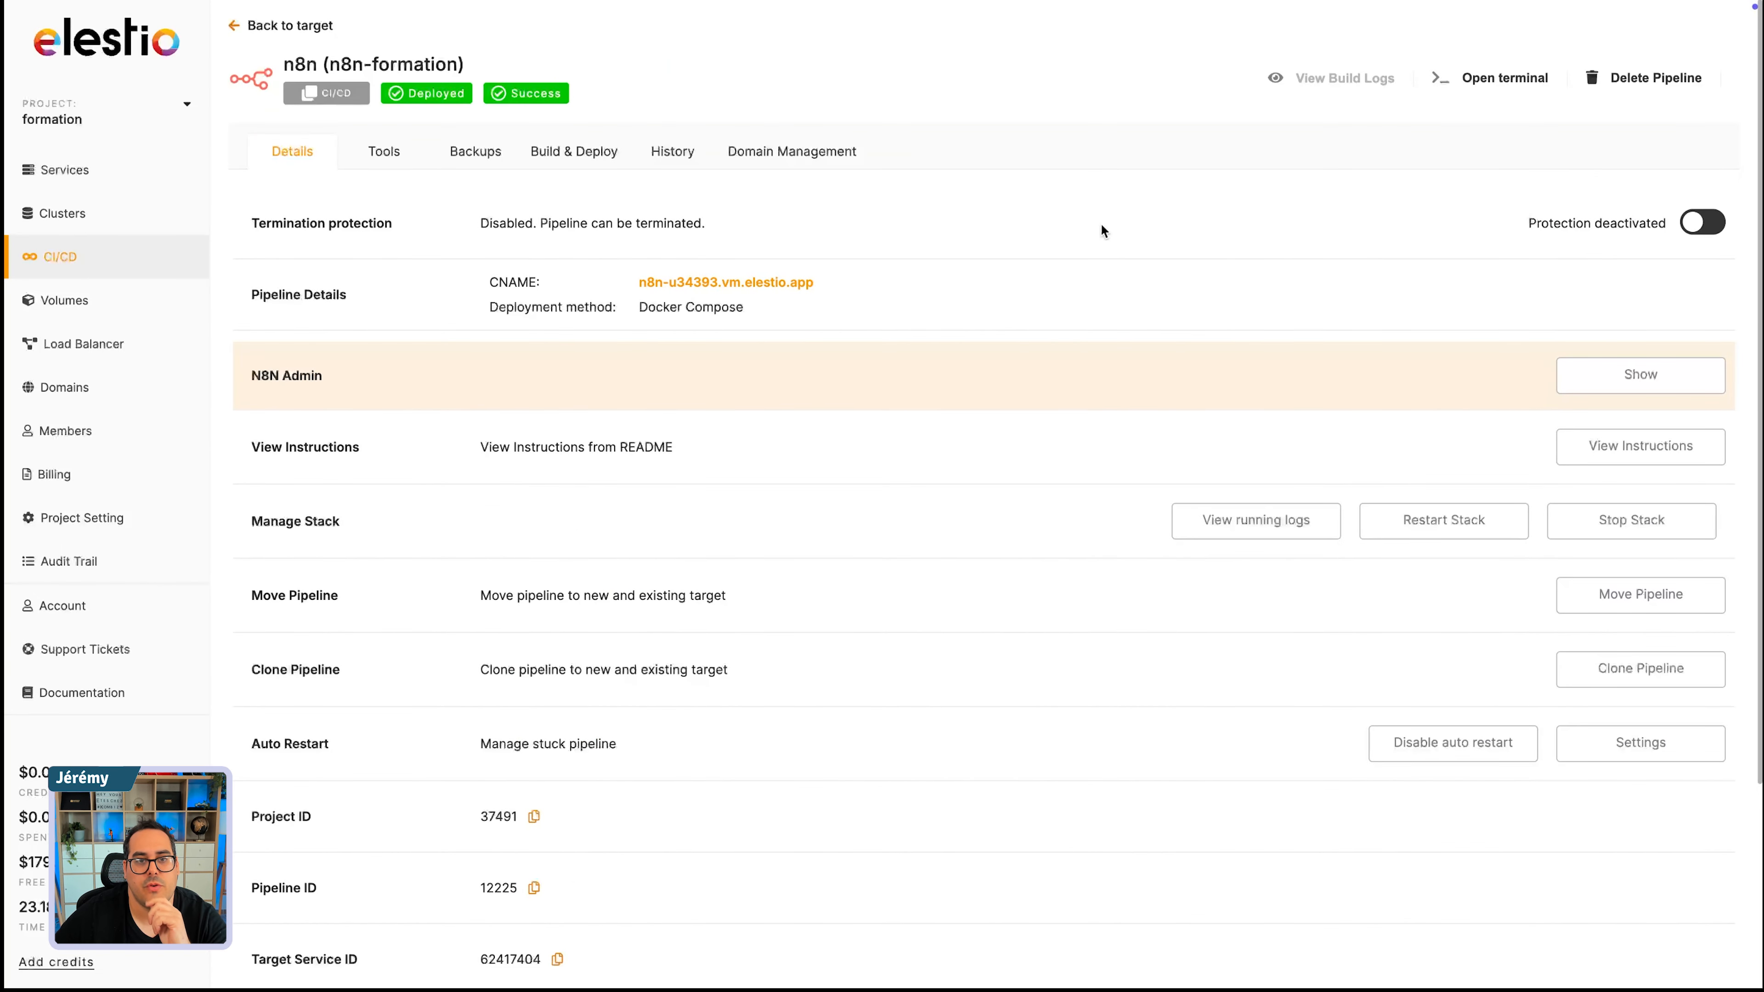
- View the auto-restart settings and reopen the n8n pipeline from the CI/CD pipeline list
click(1647, 760)
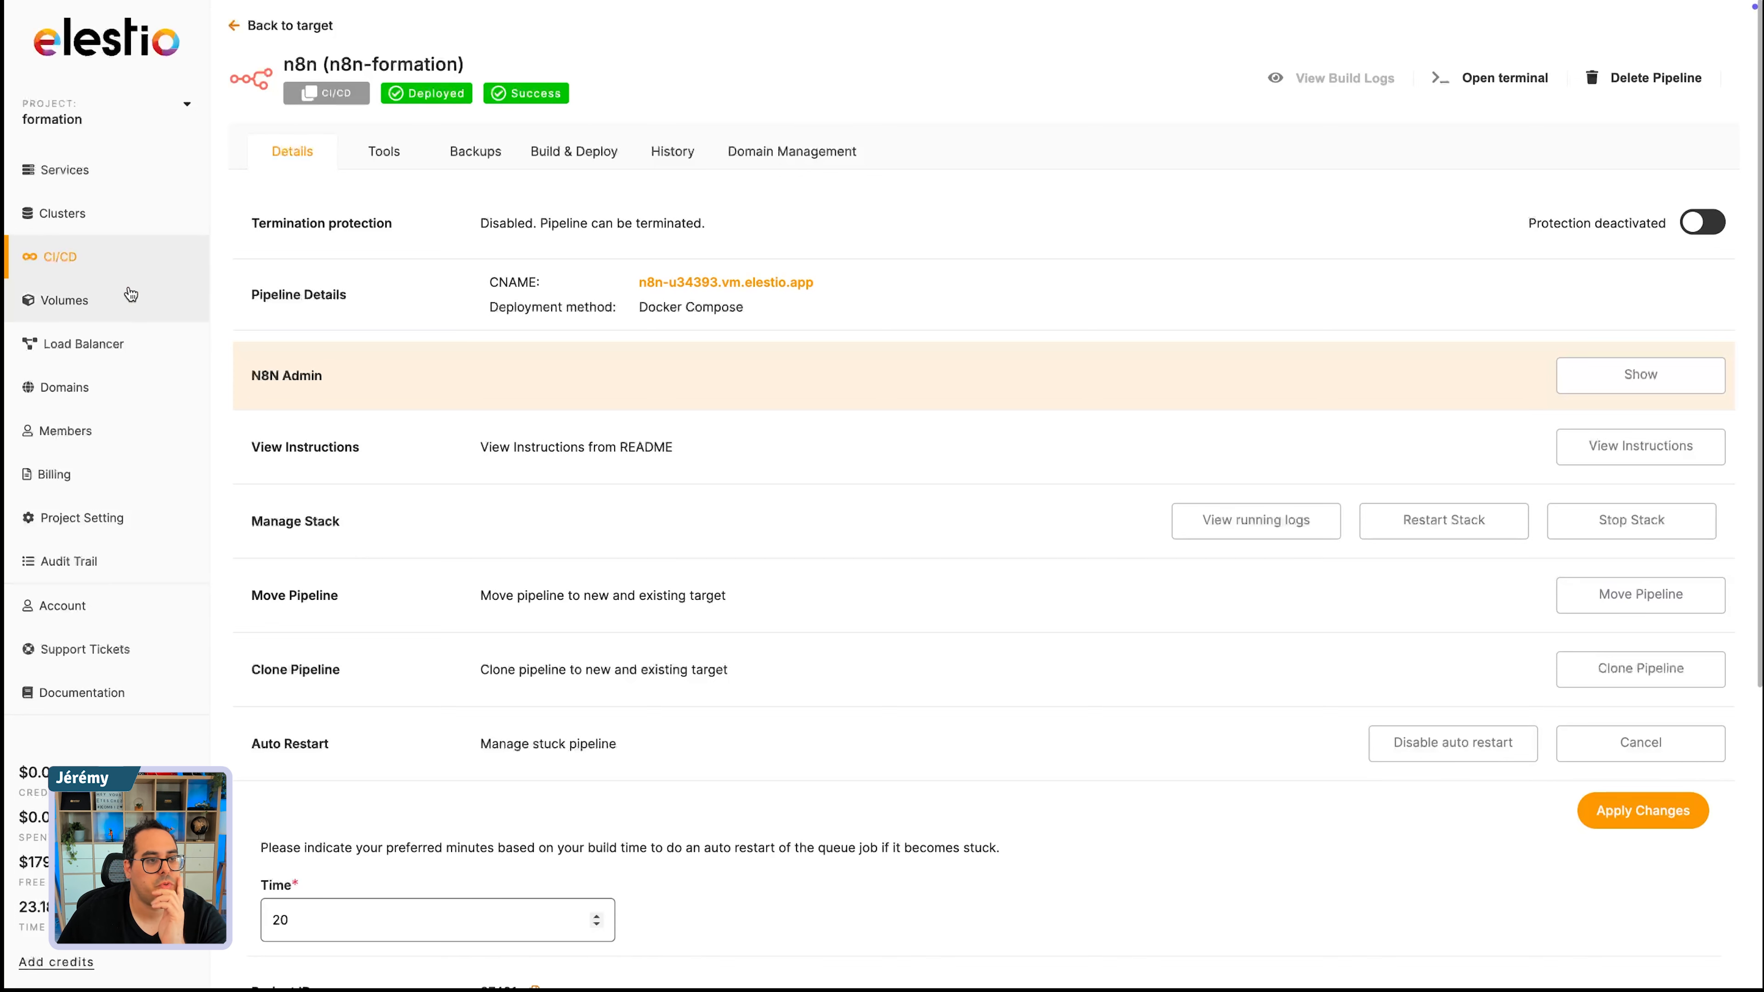
click(83, 271)
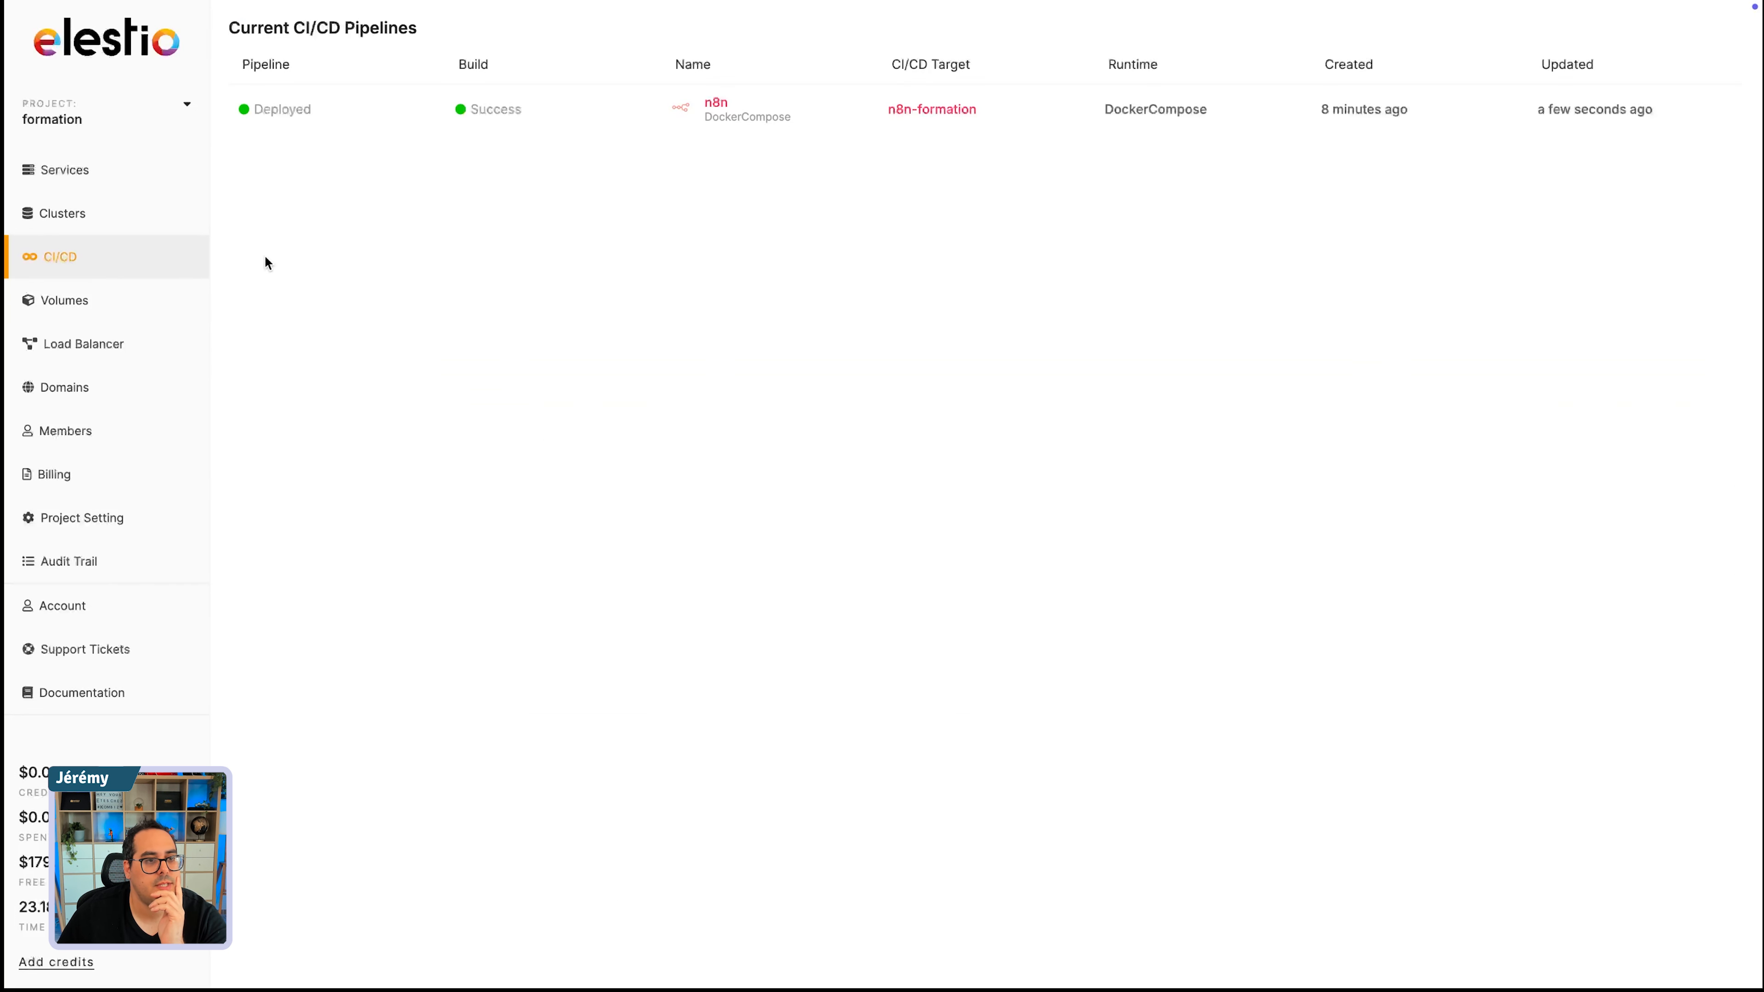
click(318, 112)
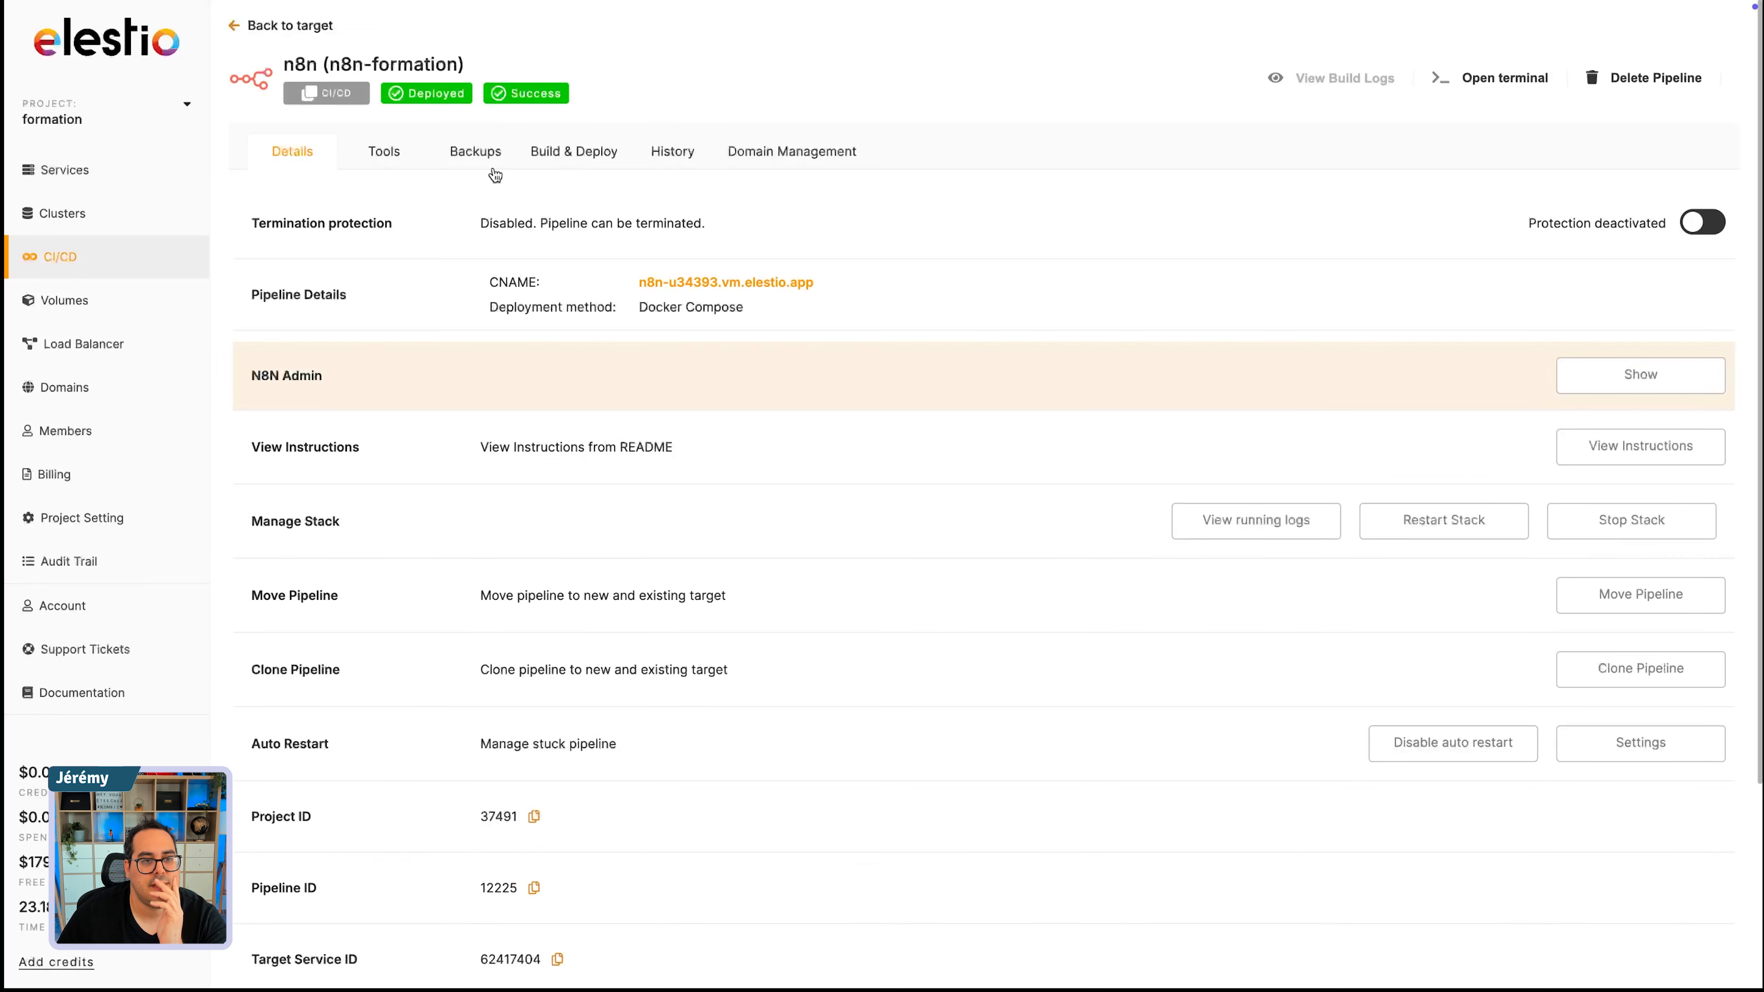
- Look through the build and deploy and tools pages again and inspect the auto-restart settings on the details page
click(574, 157)
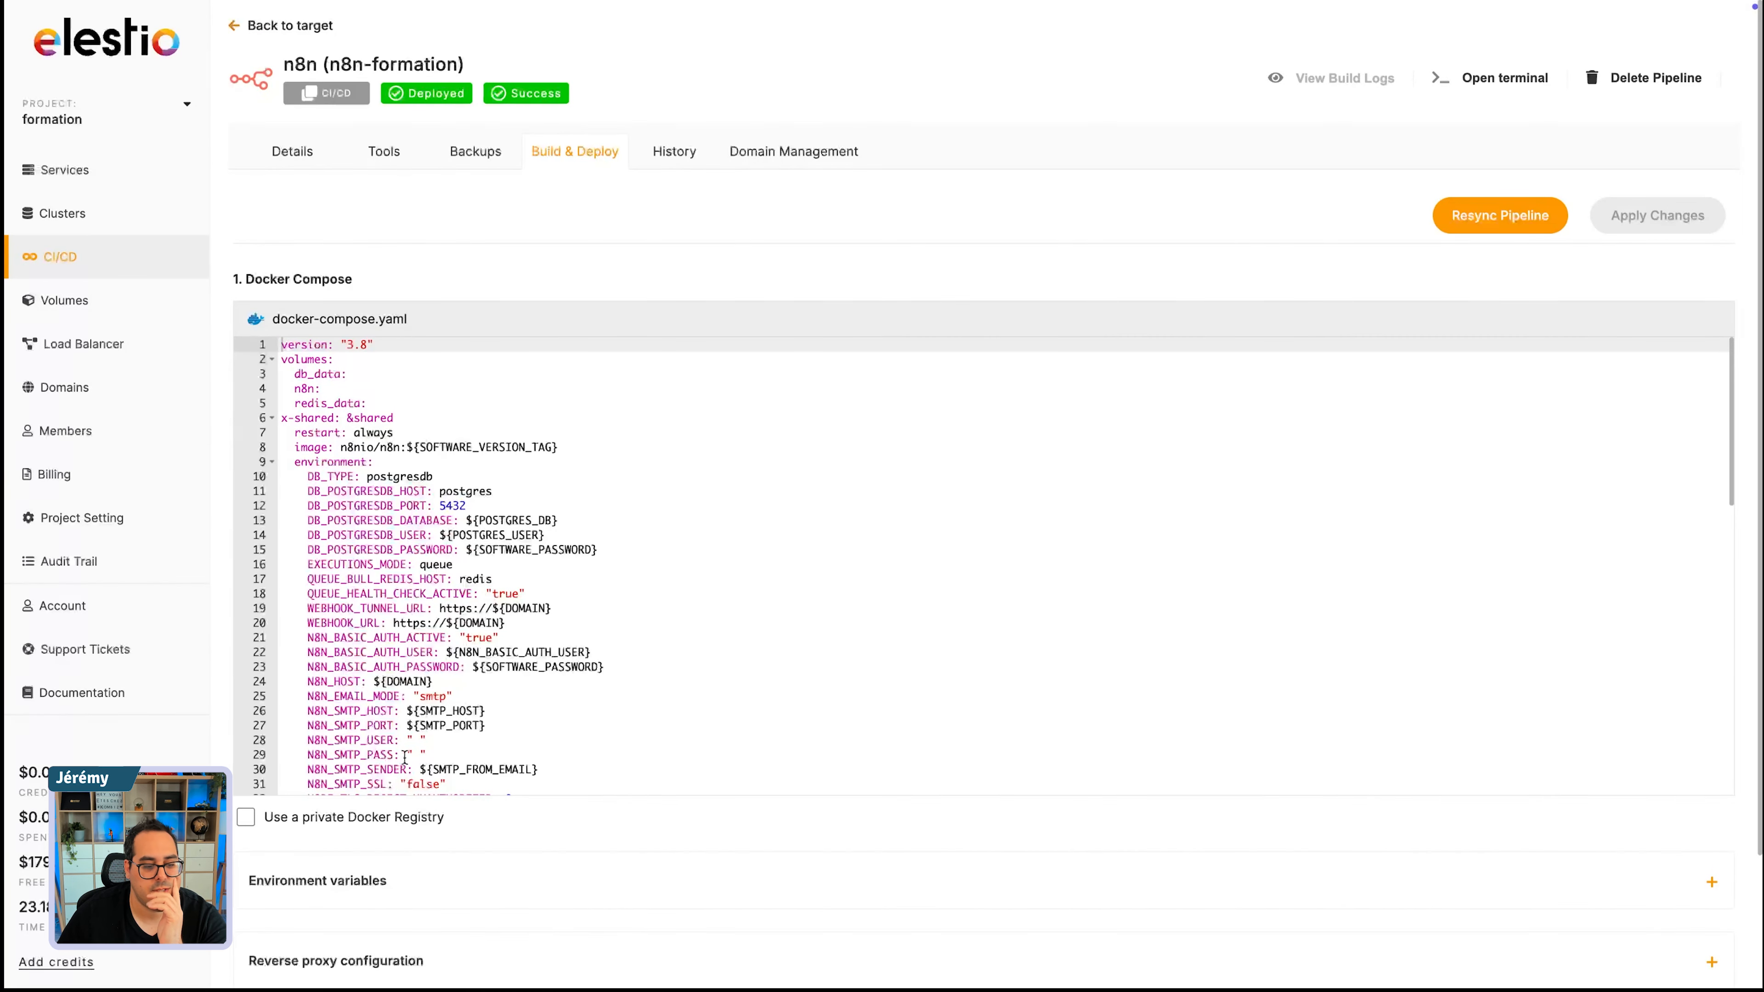
click(384, 151)
click(292, 152)
scroll(584, 606, down, 1)
scroll(584, 606, down, 3)
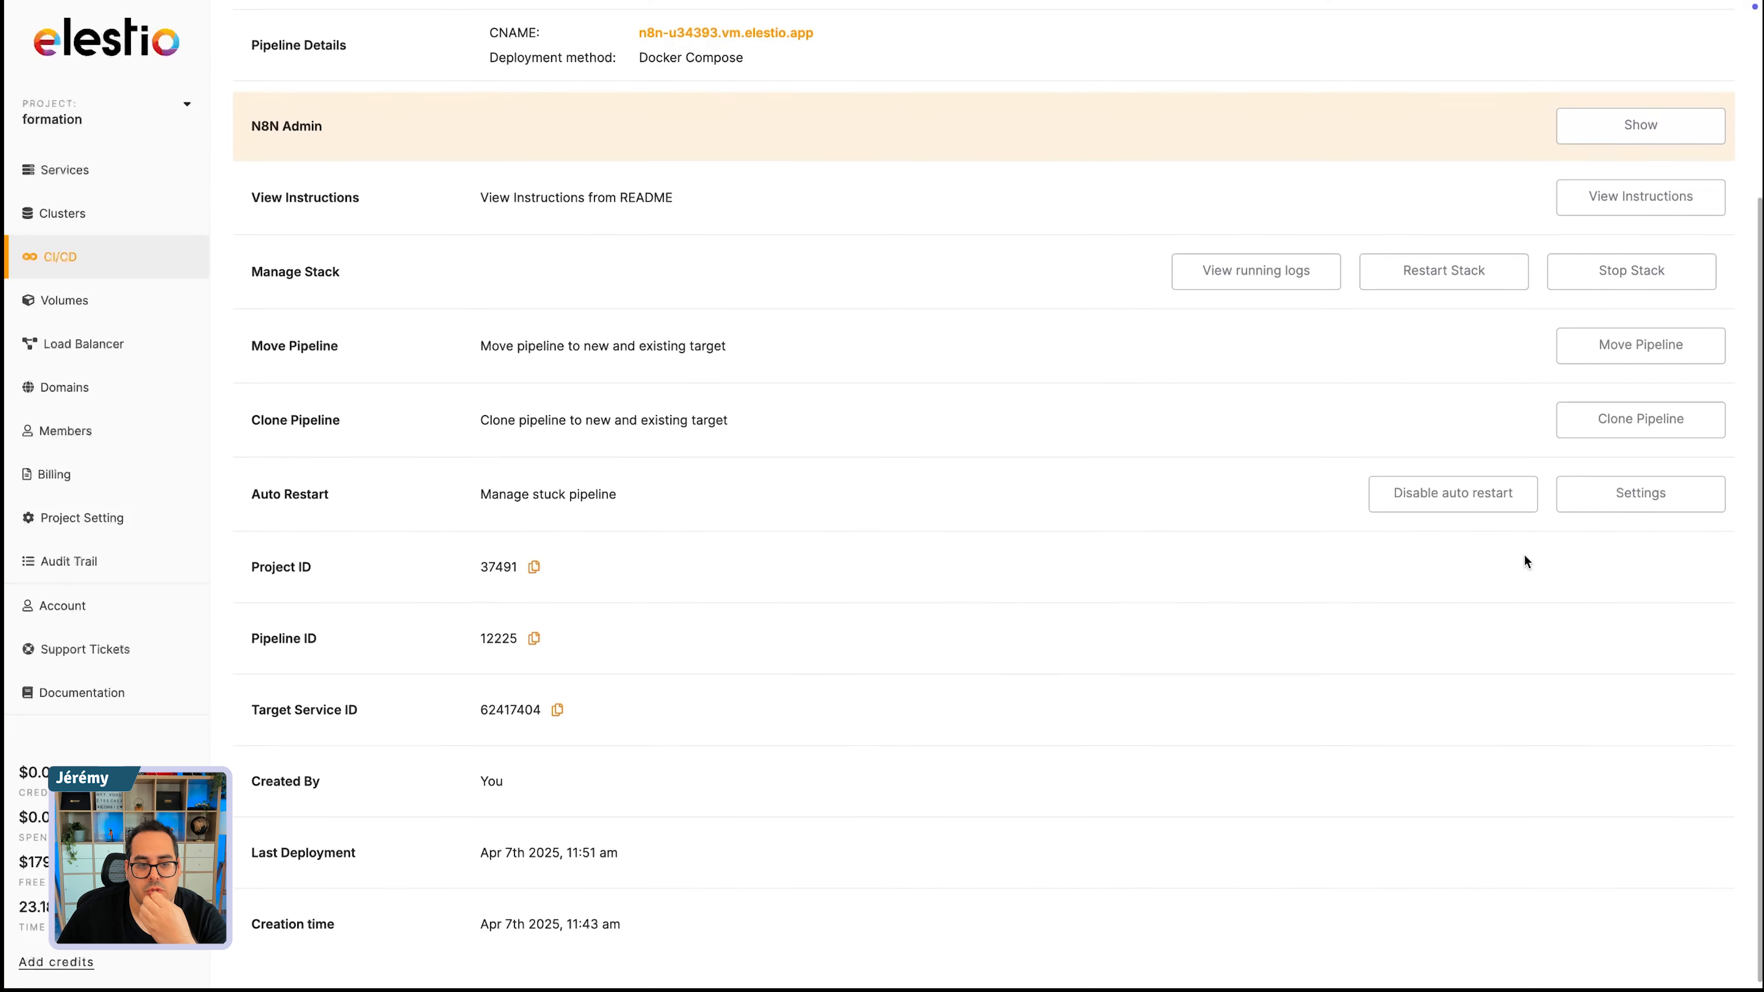
click(1634, 513)
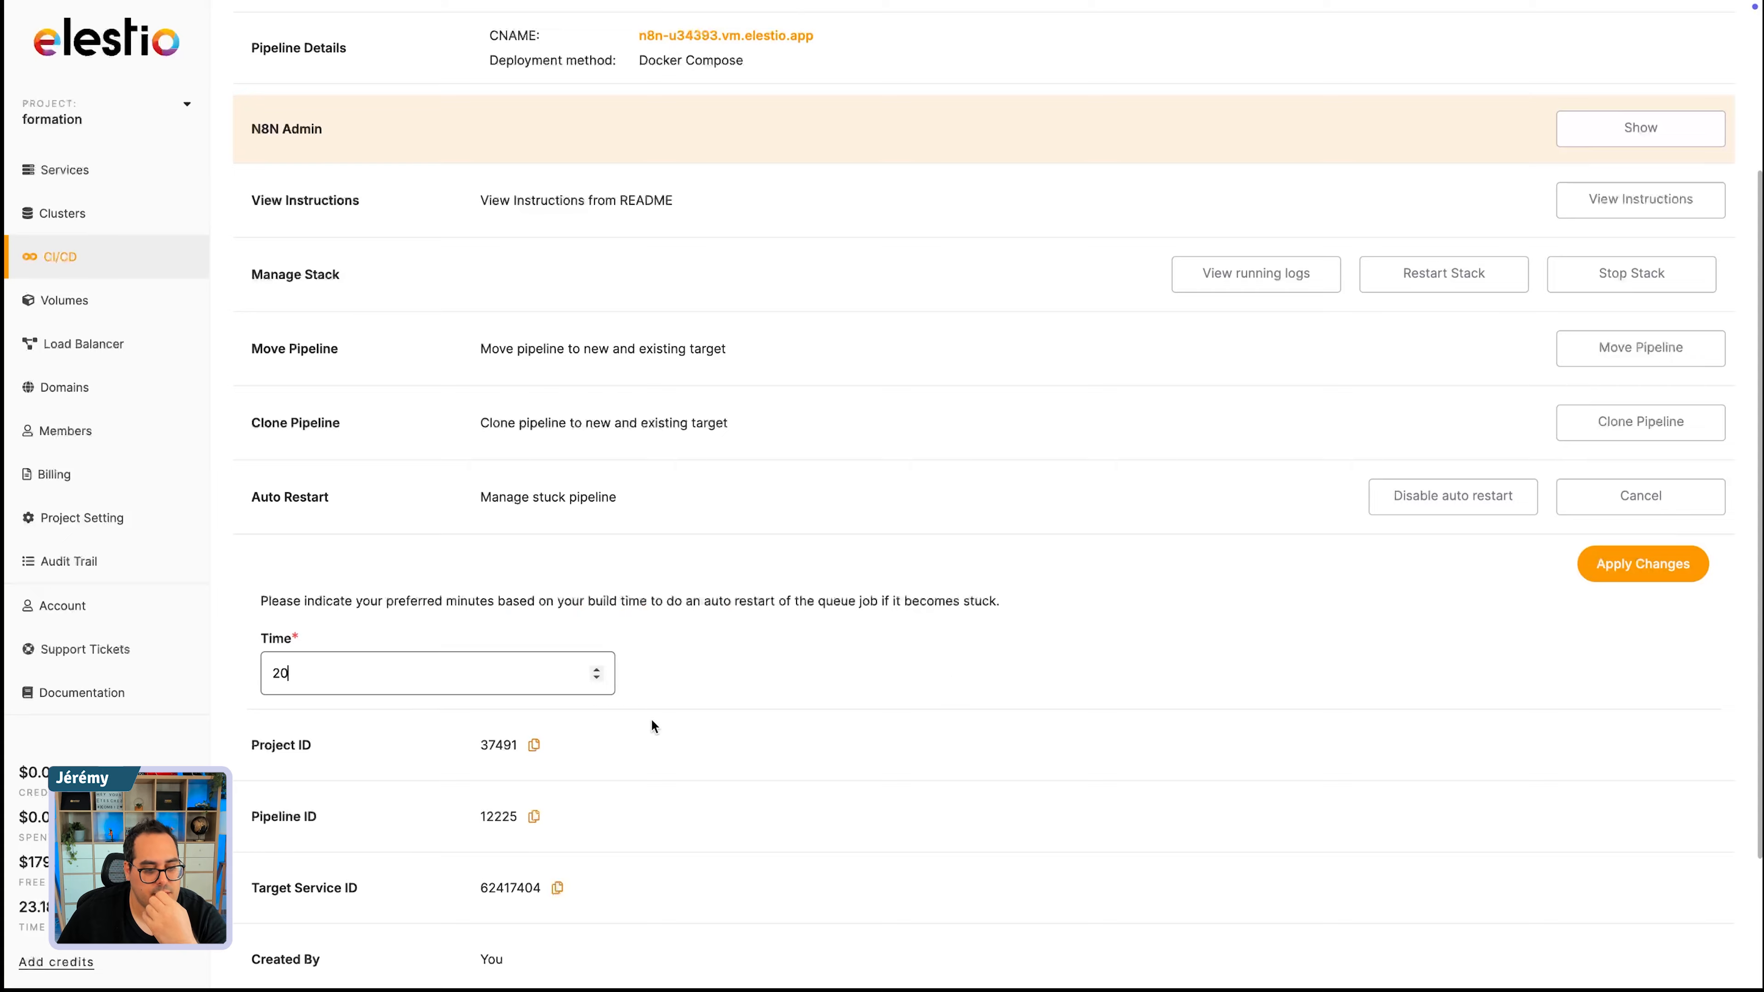
scroll(652, 721, down, 3)
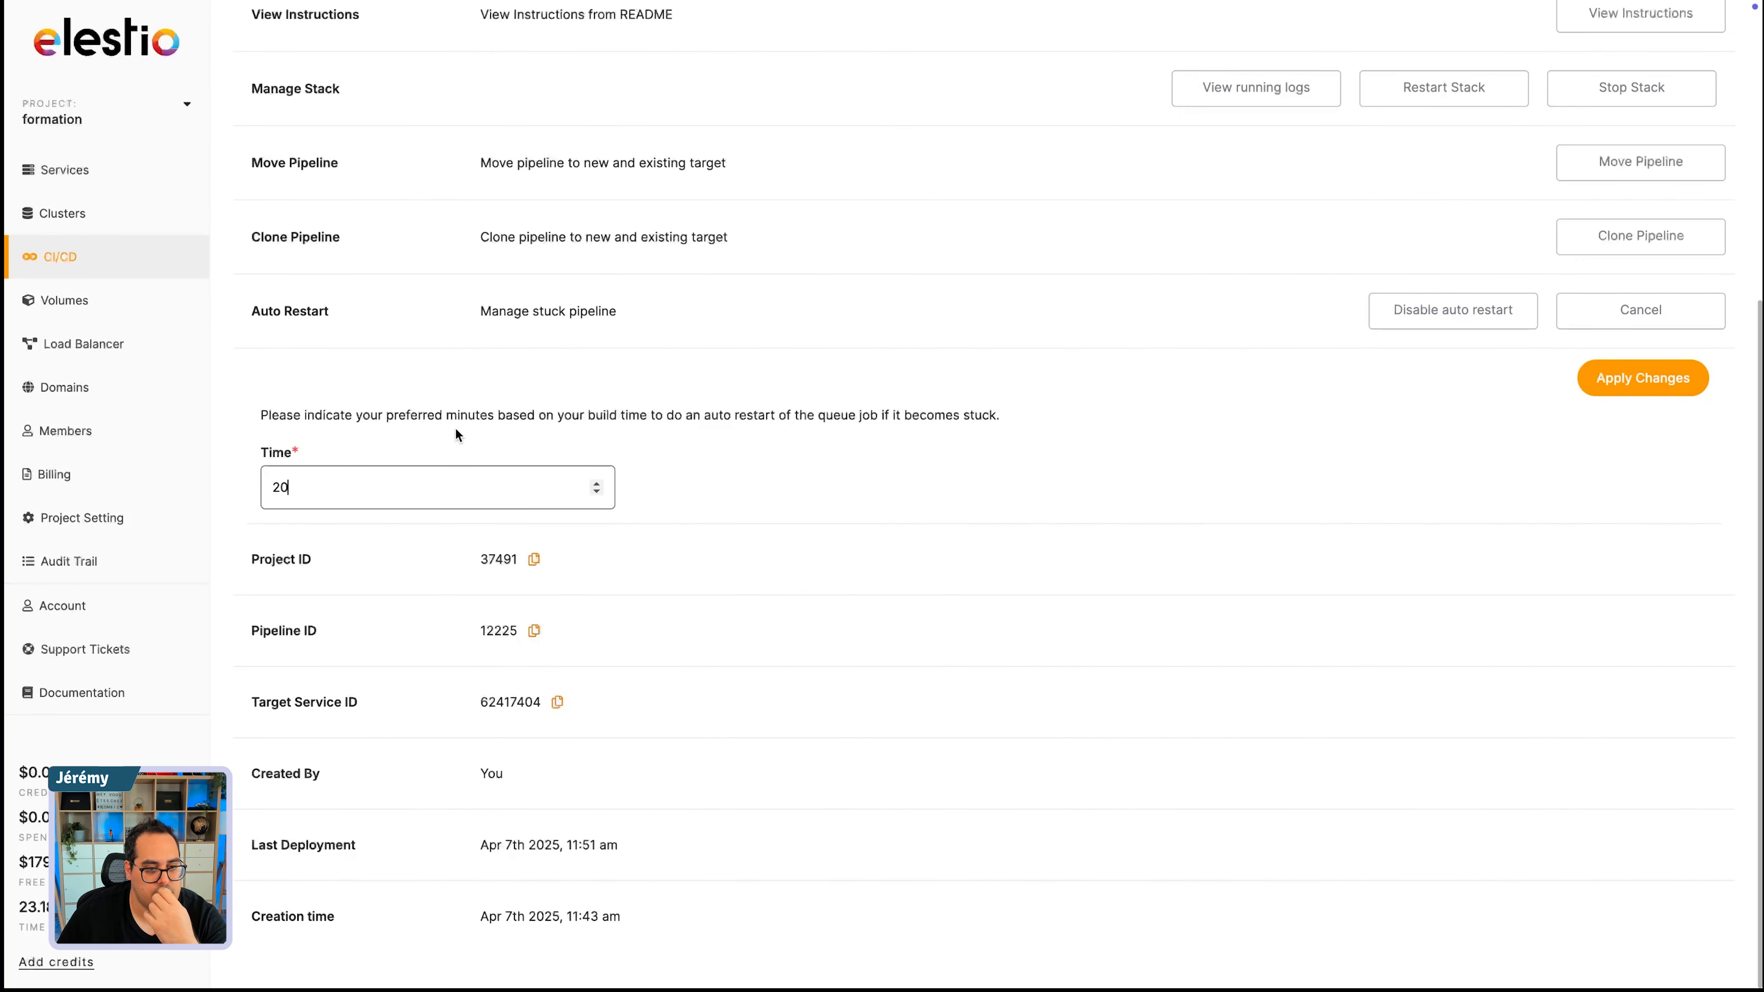
scroll(836, 492, up, 6)
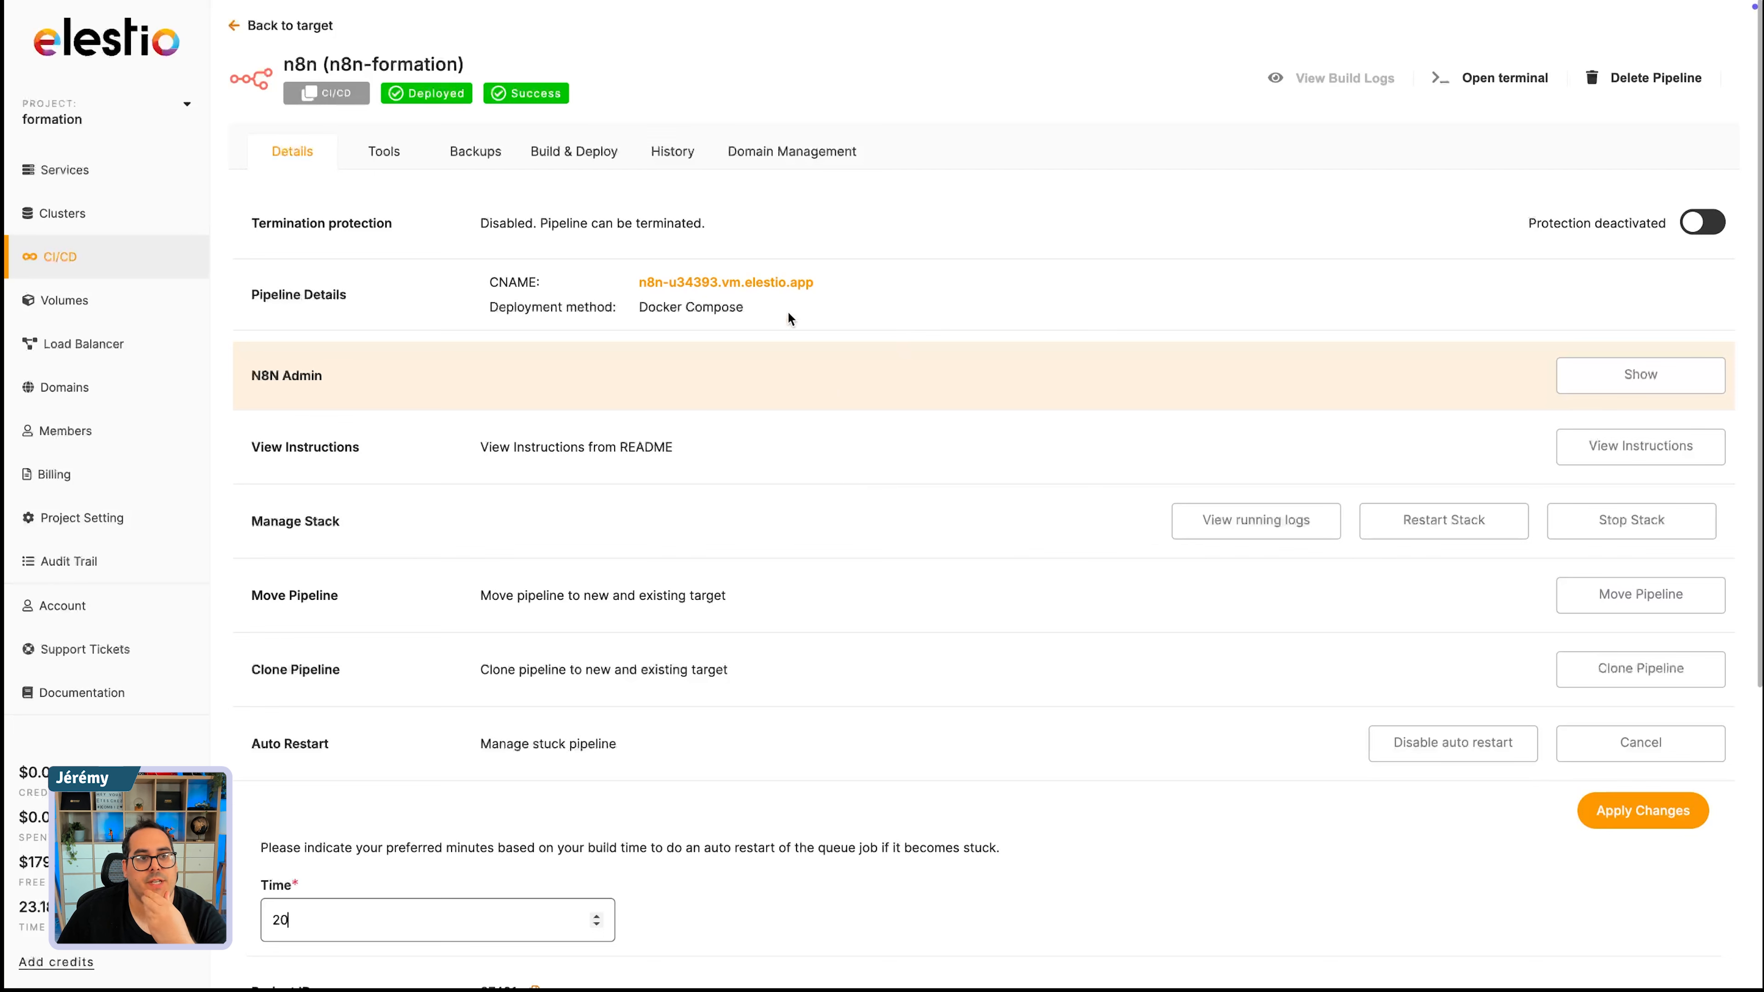
- Browse the pipeline's tools, backups, history and domain management pages and reopen the n8n pipeline from the CI/CD list
click(381, 163)
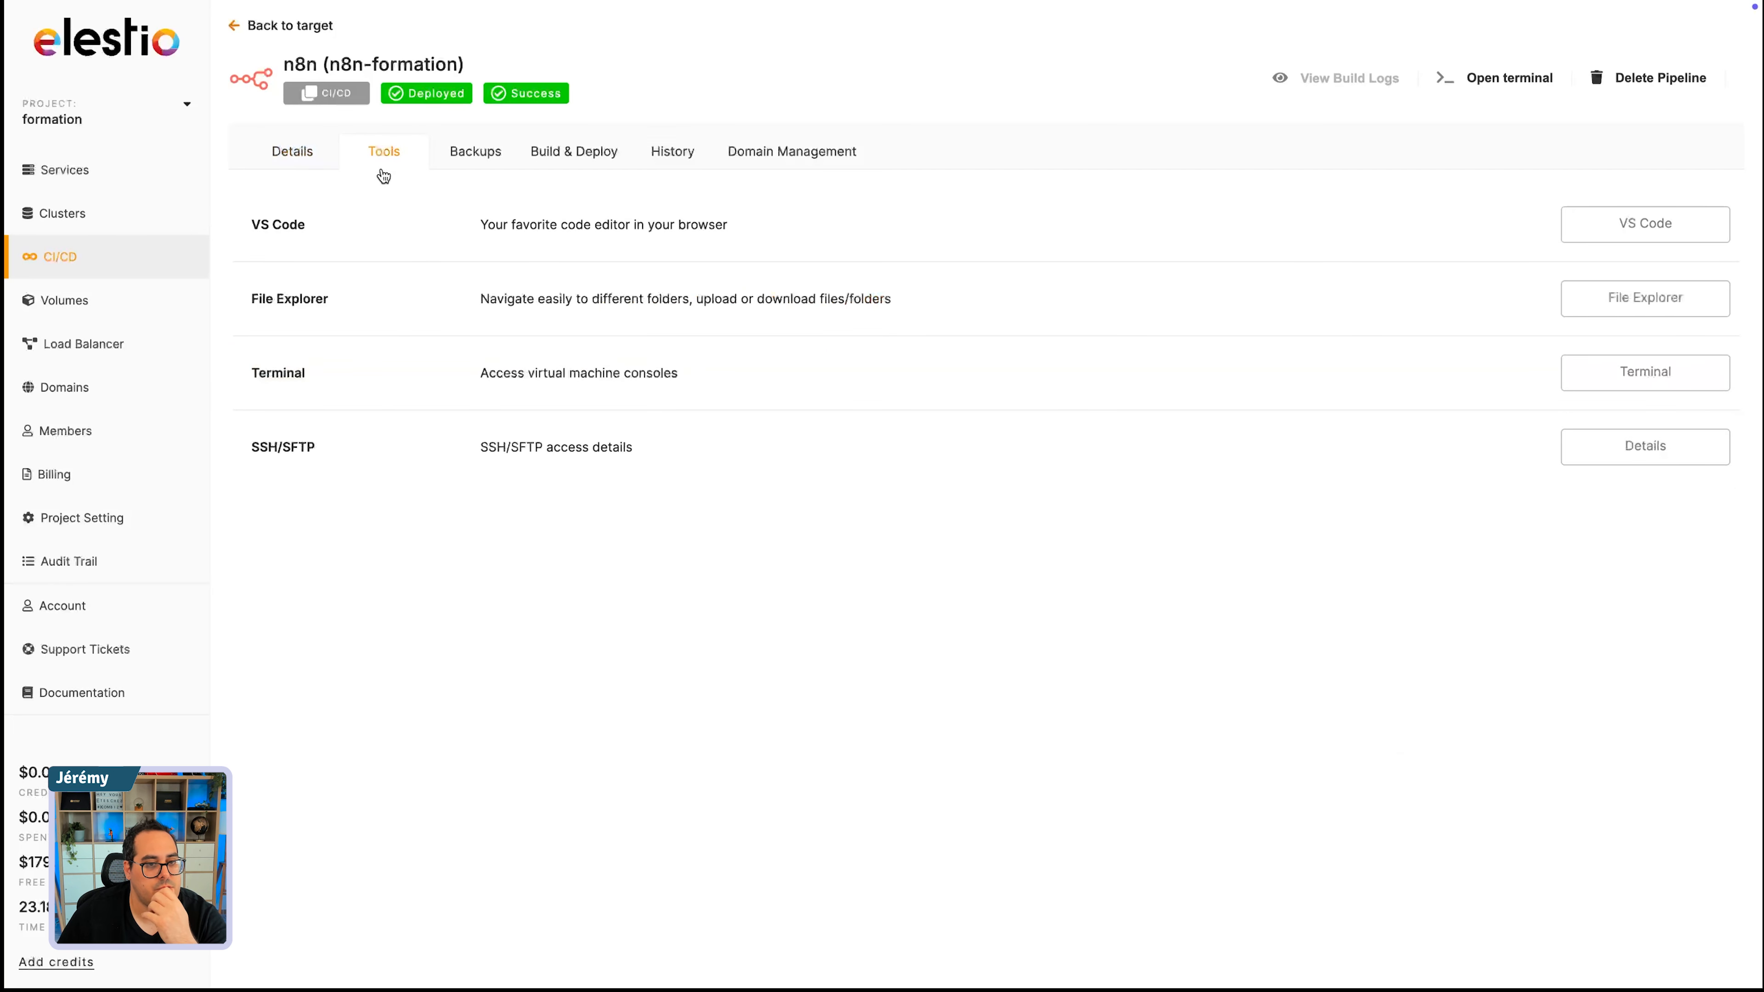
click(473, 165)
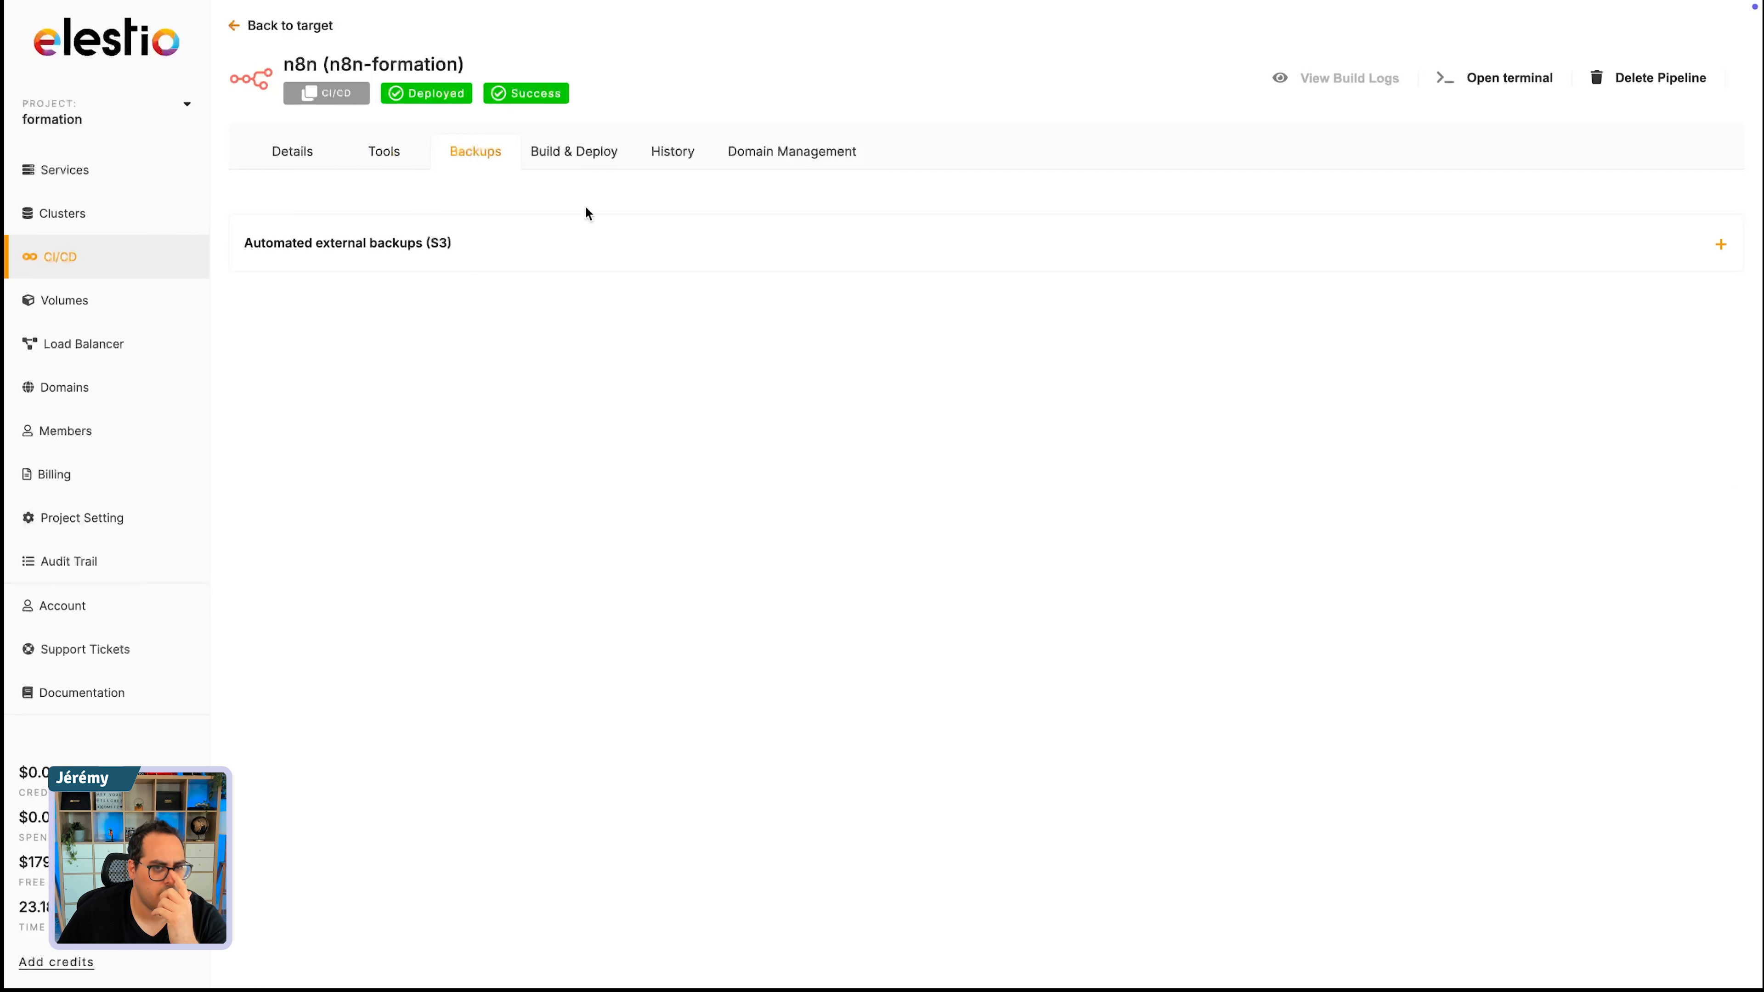
click(672, 153)
click(766, 157)
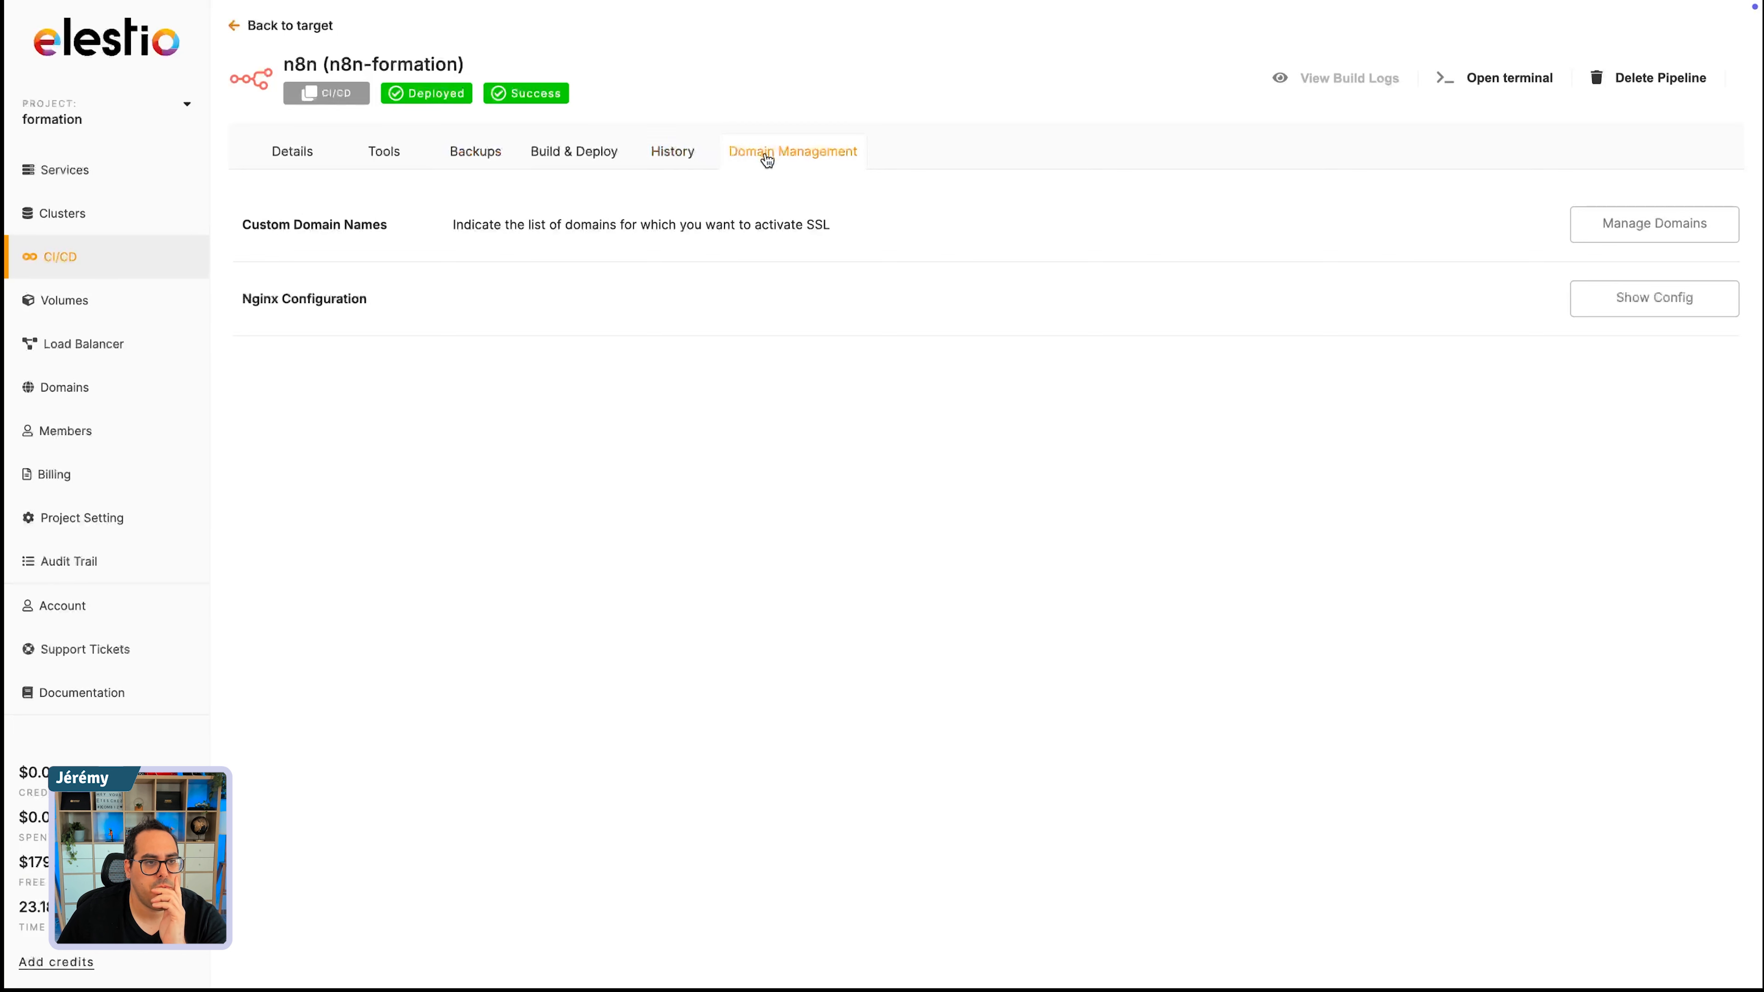
click(64, 258)
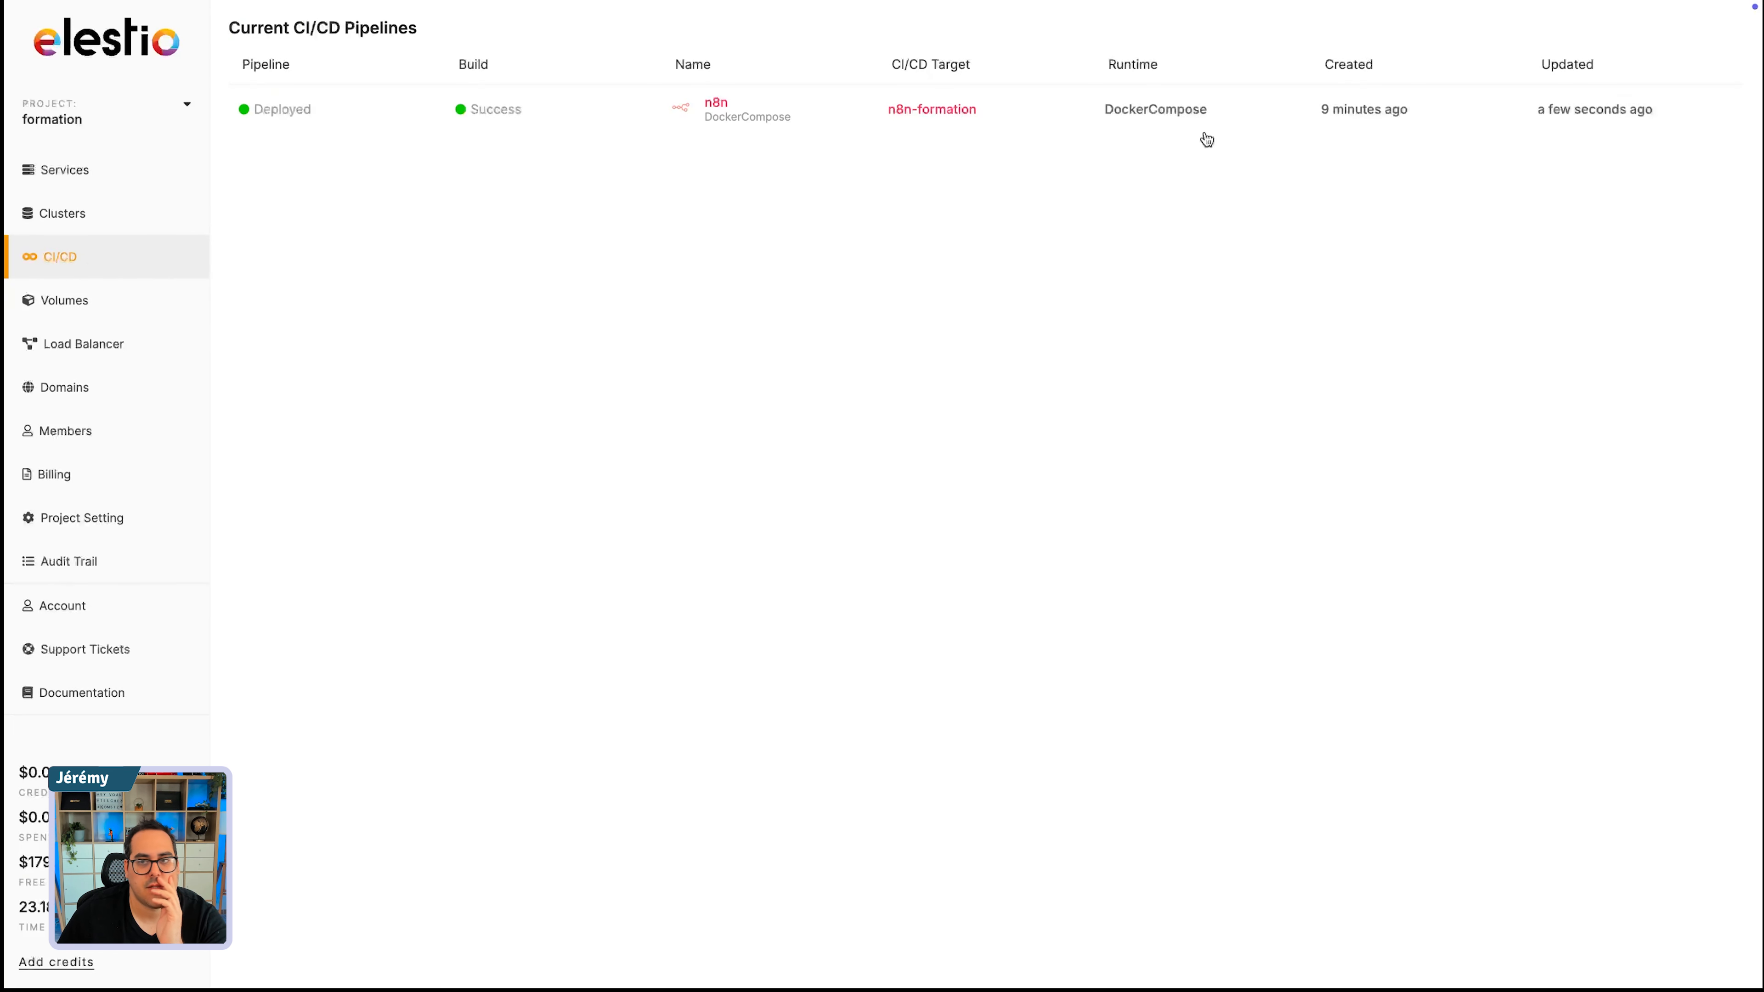
click(302, 111)
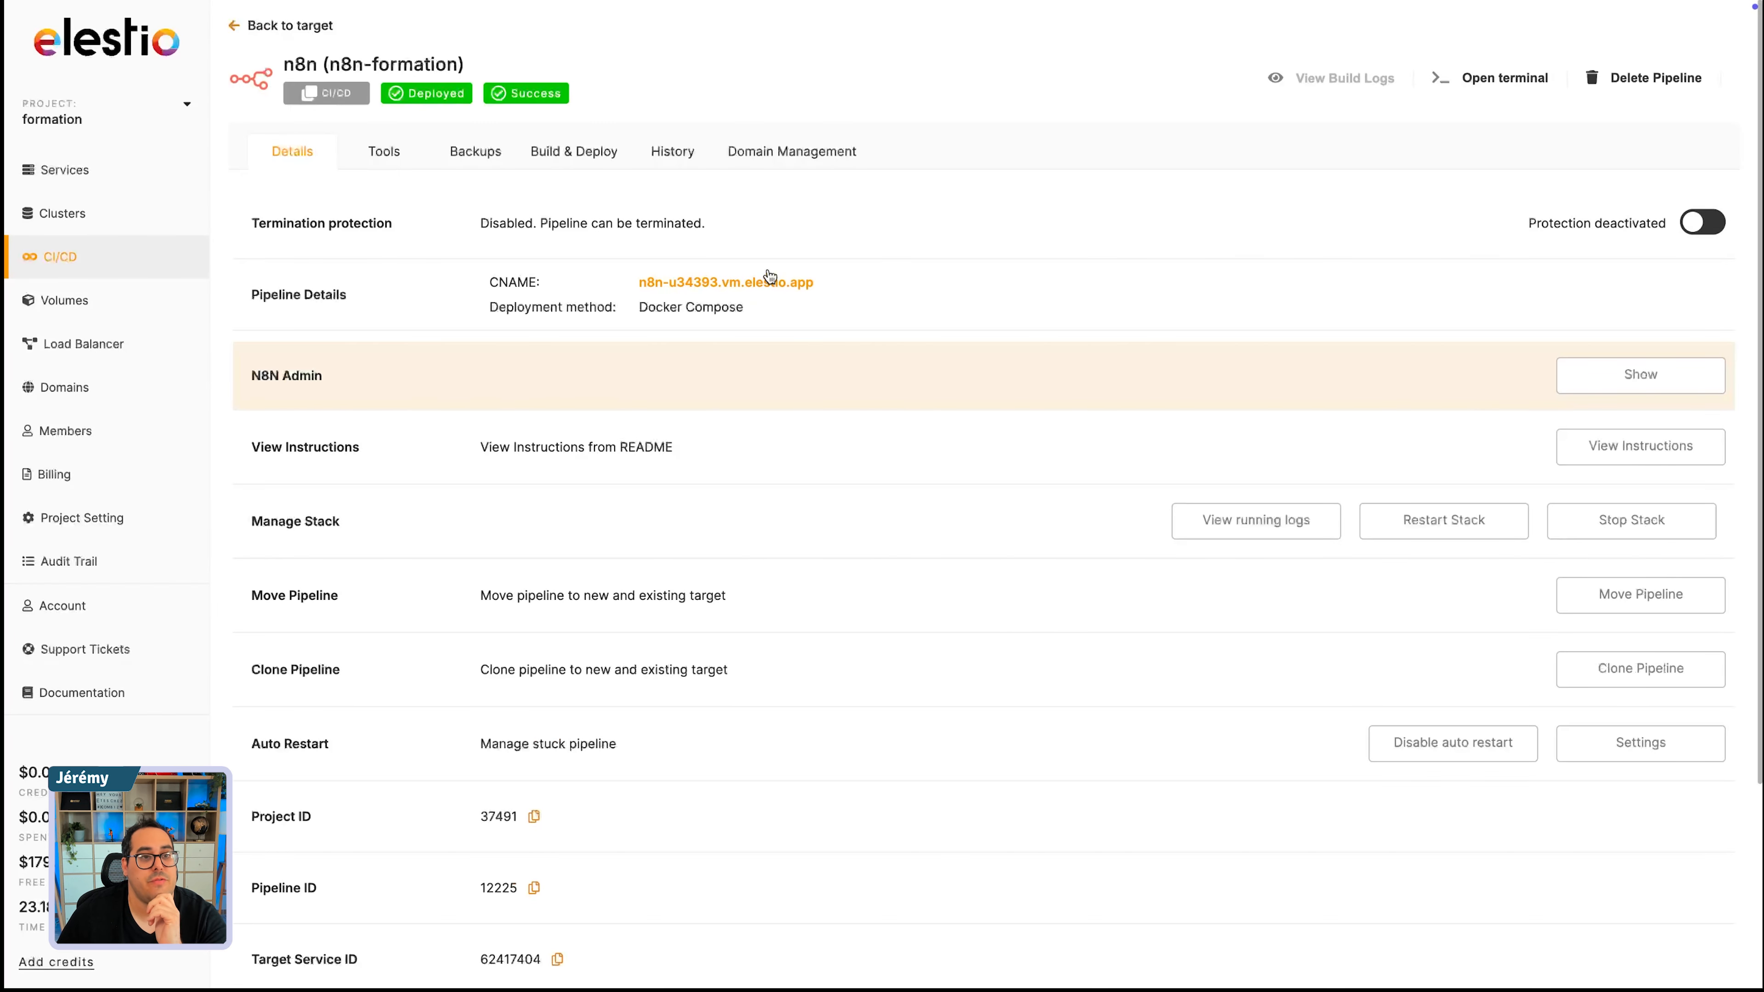
- Revisit the pipeline's tools, backups, and build and deploy pages and go back to its details
click(367, 156)
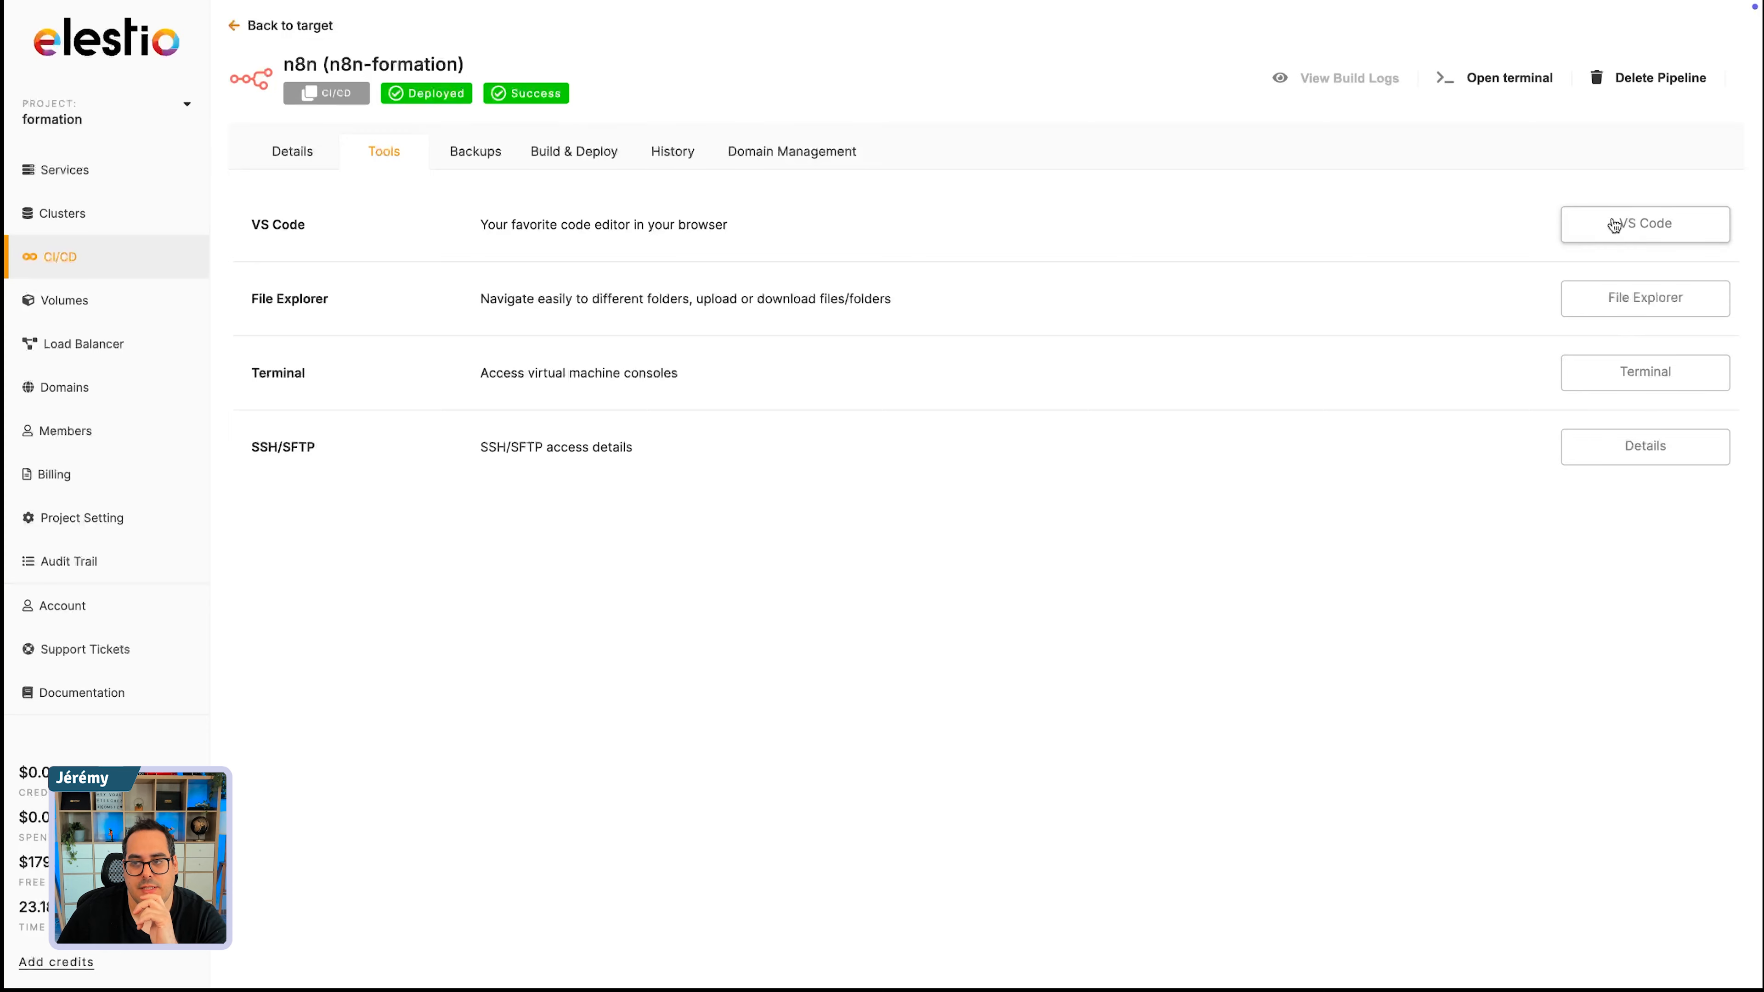
click(490, 159)
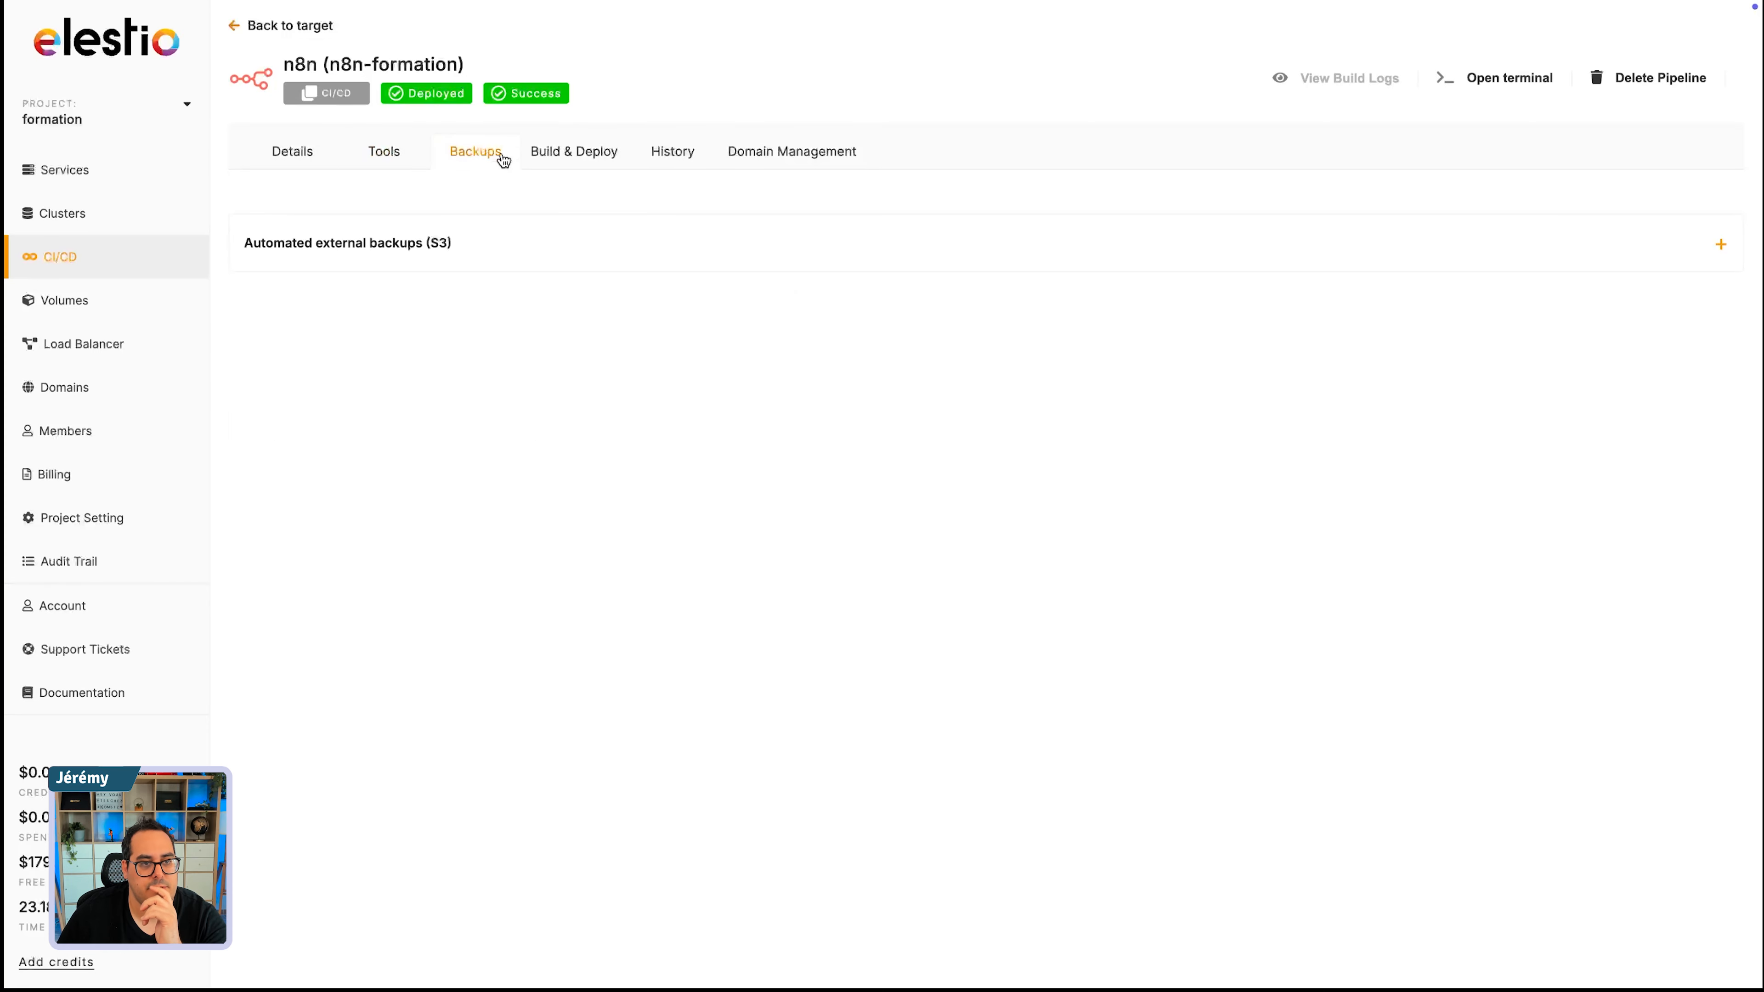
click(611, 162)
scroll(486, 799, down, 3)
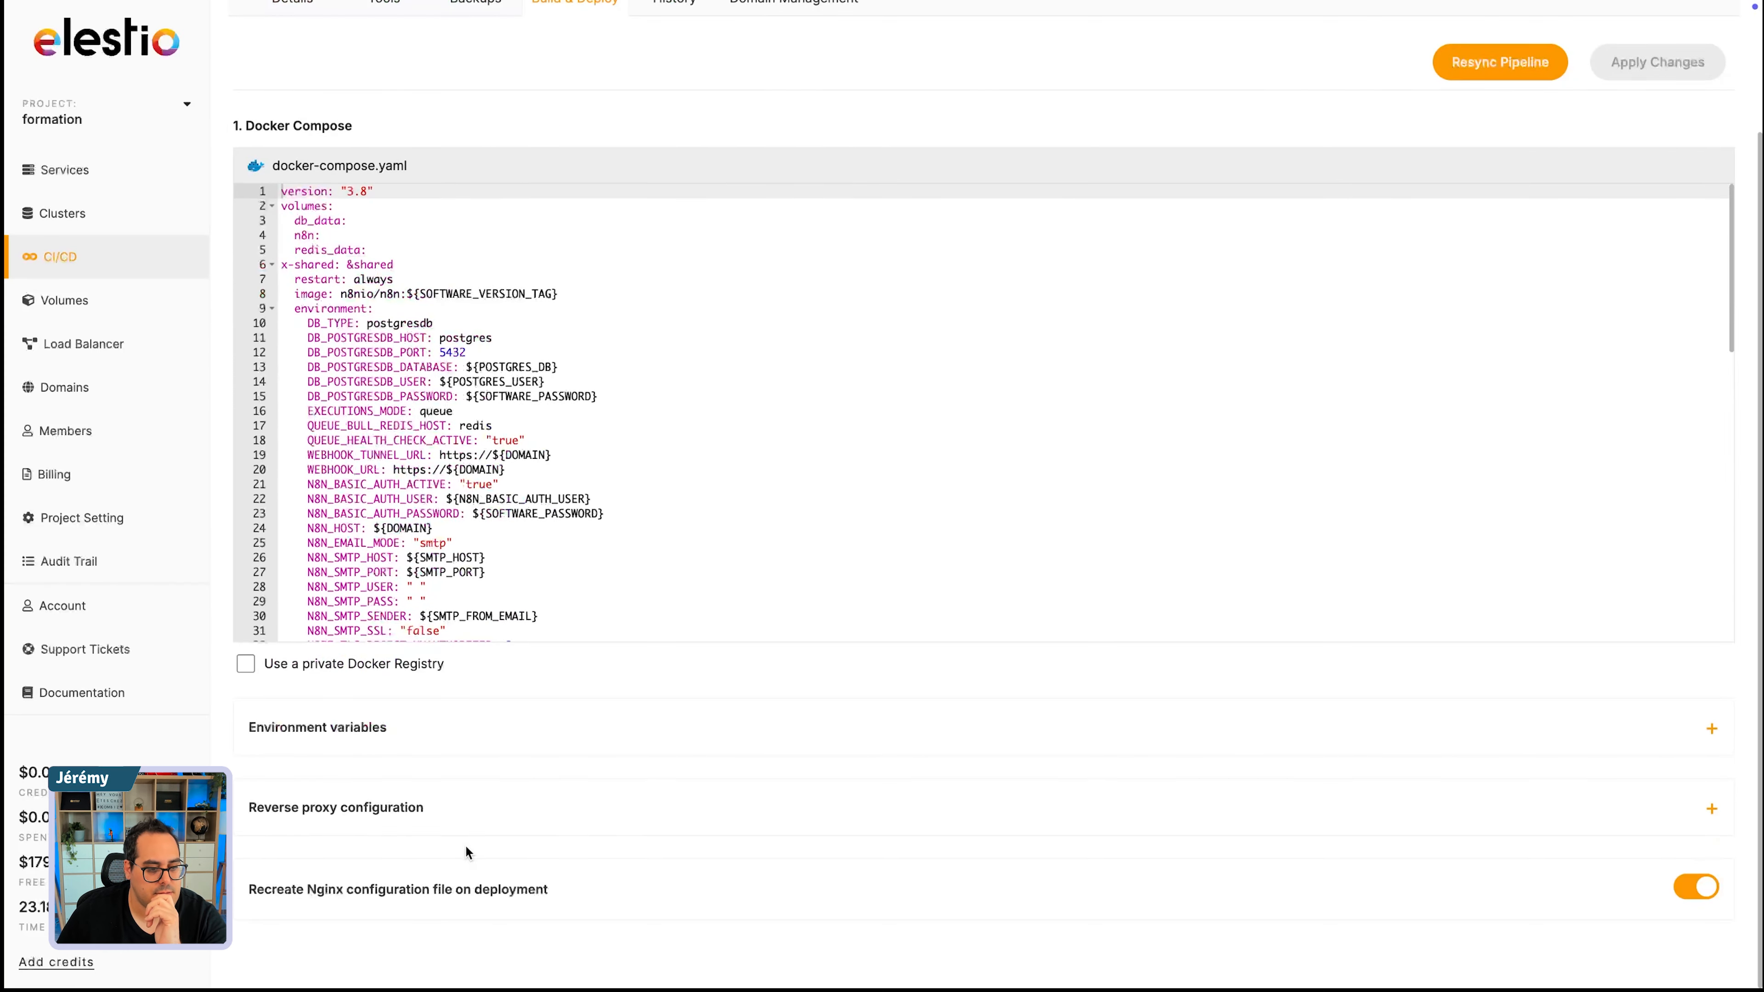
scroll(551, 787, up, 3)
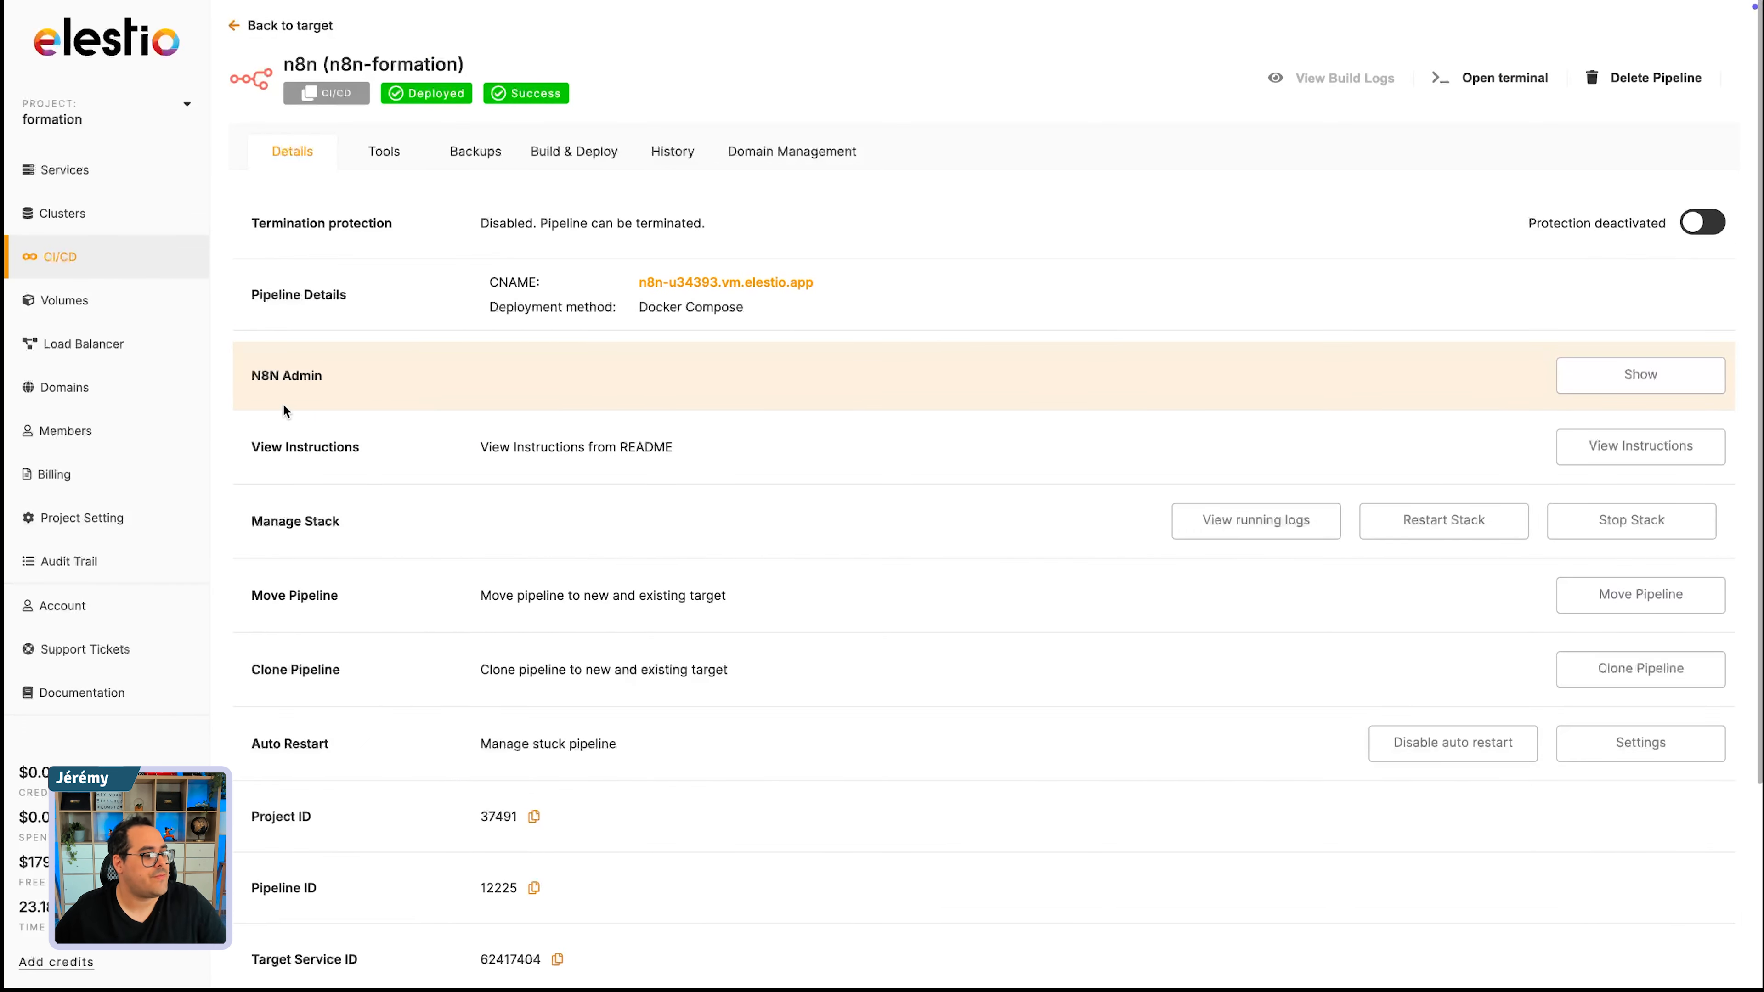
- Show the N8N Admin access details and open the n8n instance's URL in a new tab
click(1620, 378)
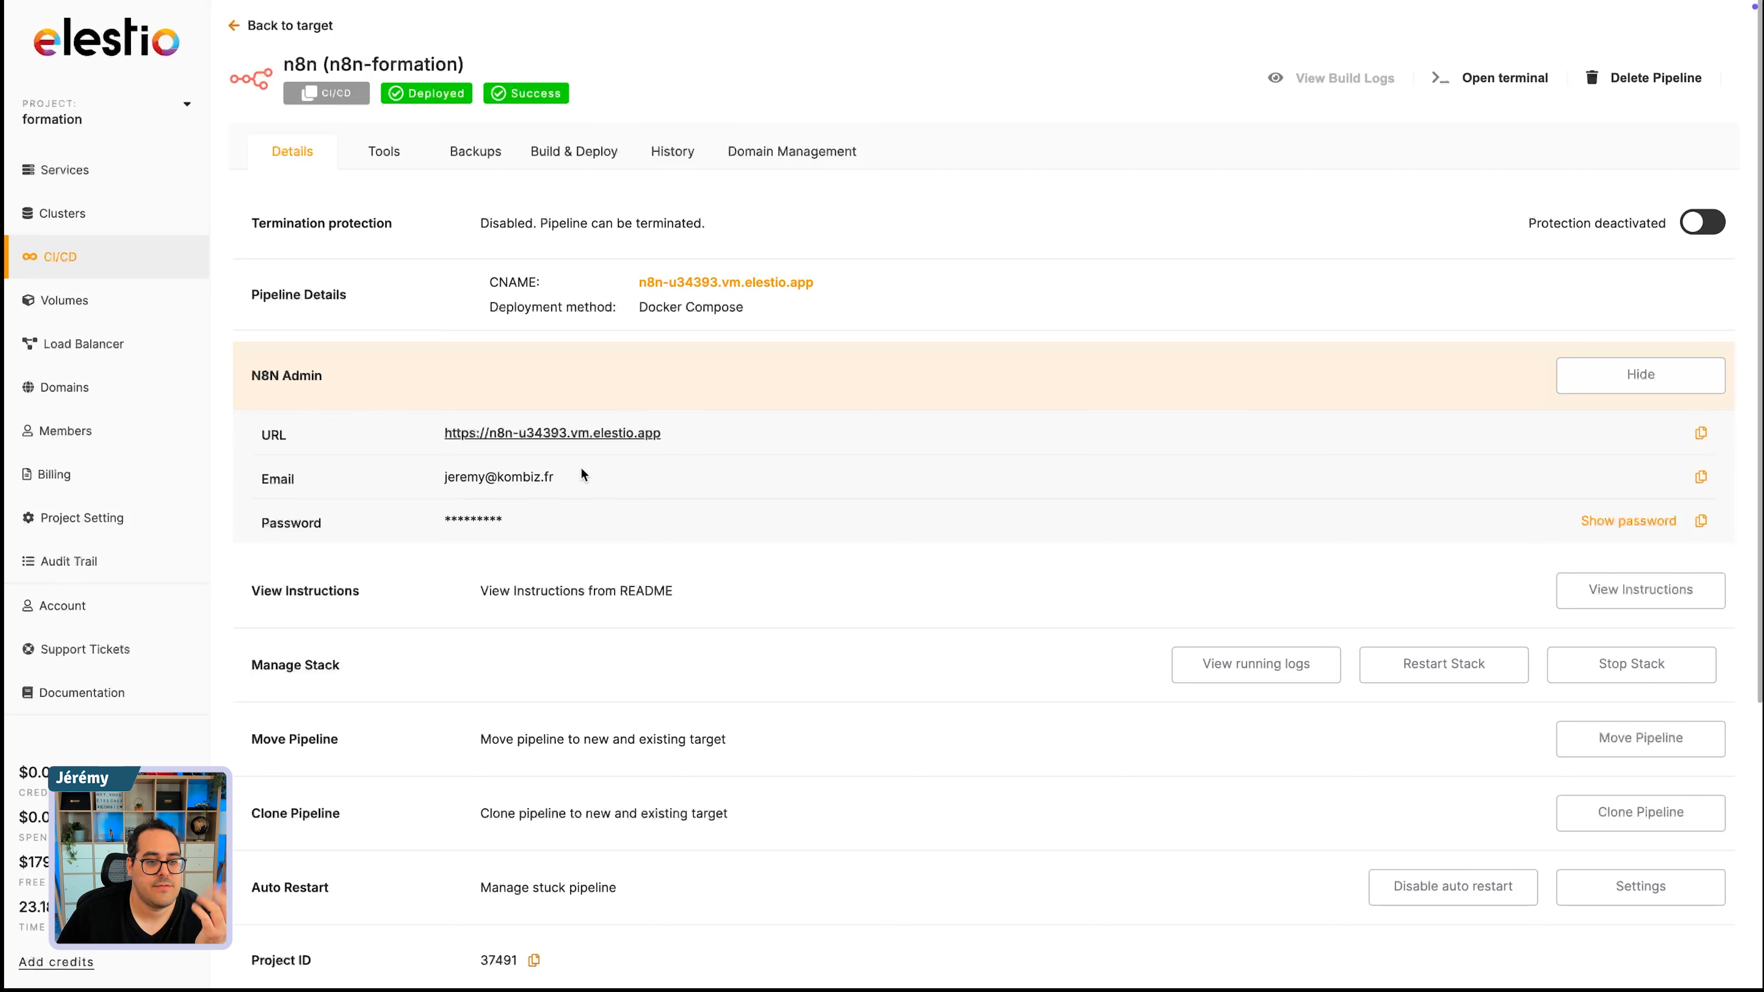
right_click(613, 436)
click(694, 435)
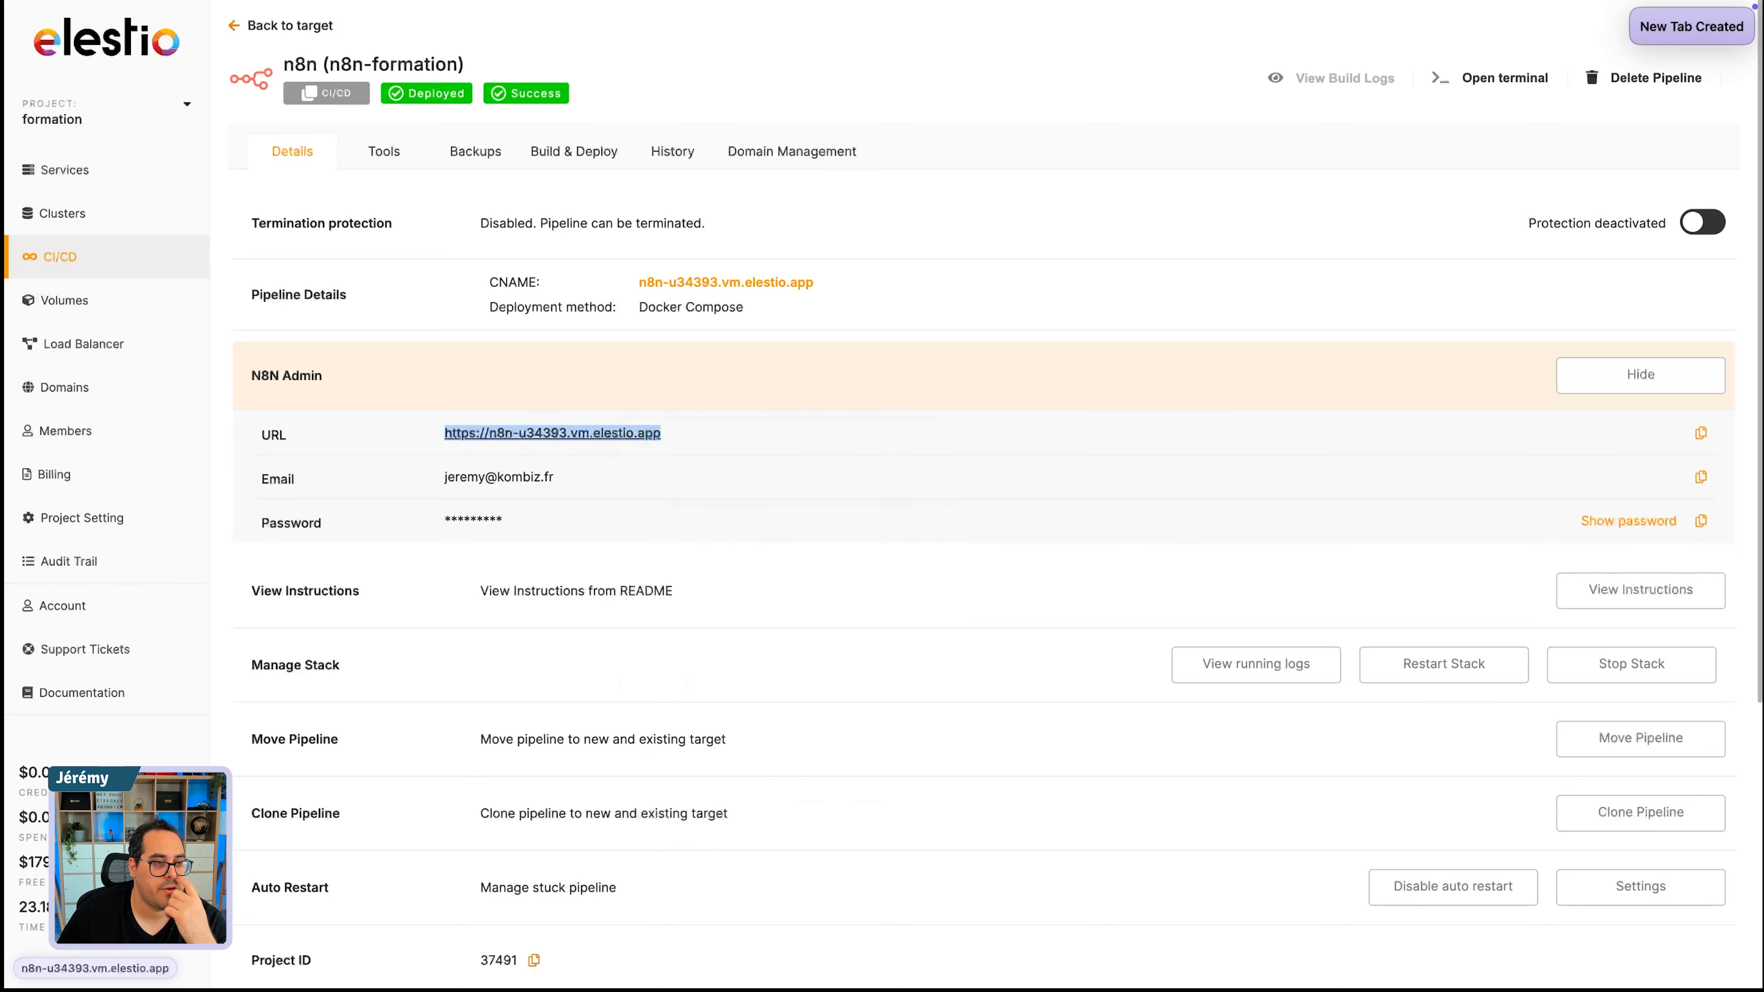
mouse_move(4, 320)
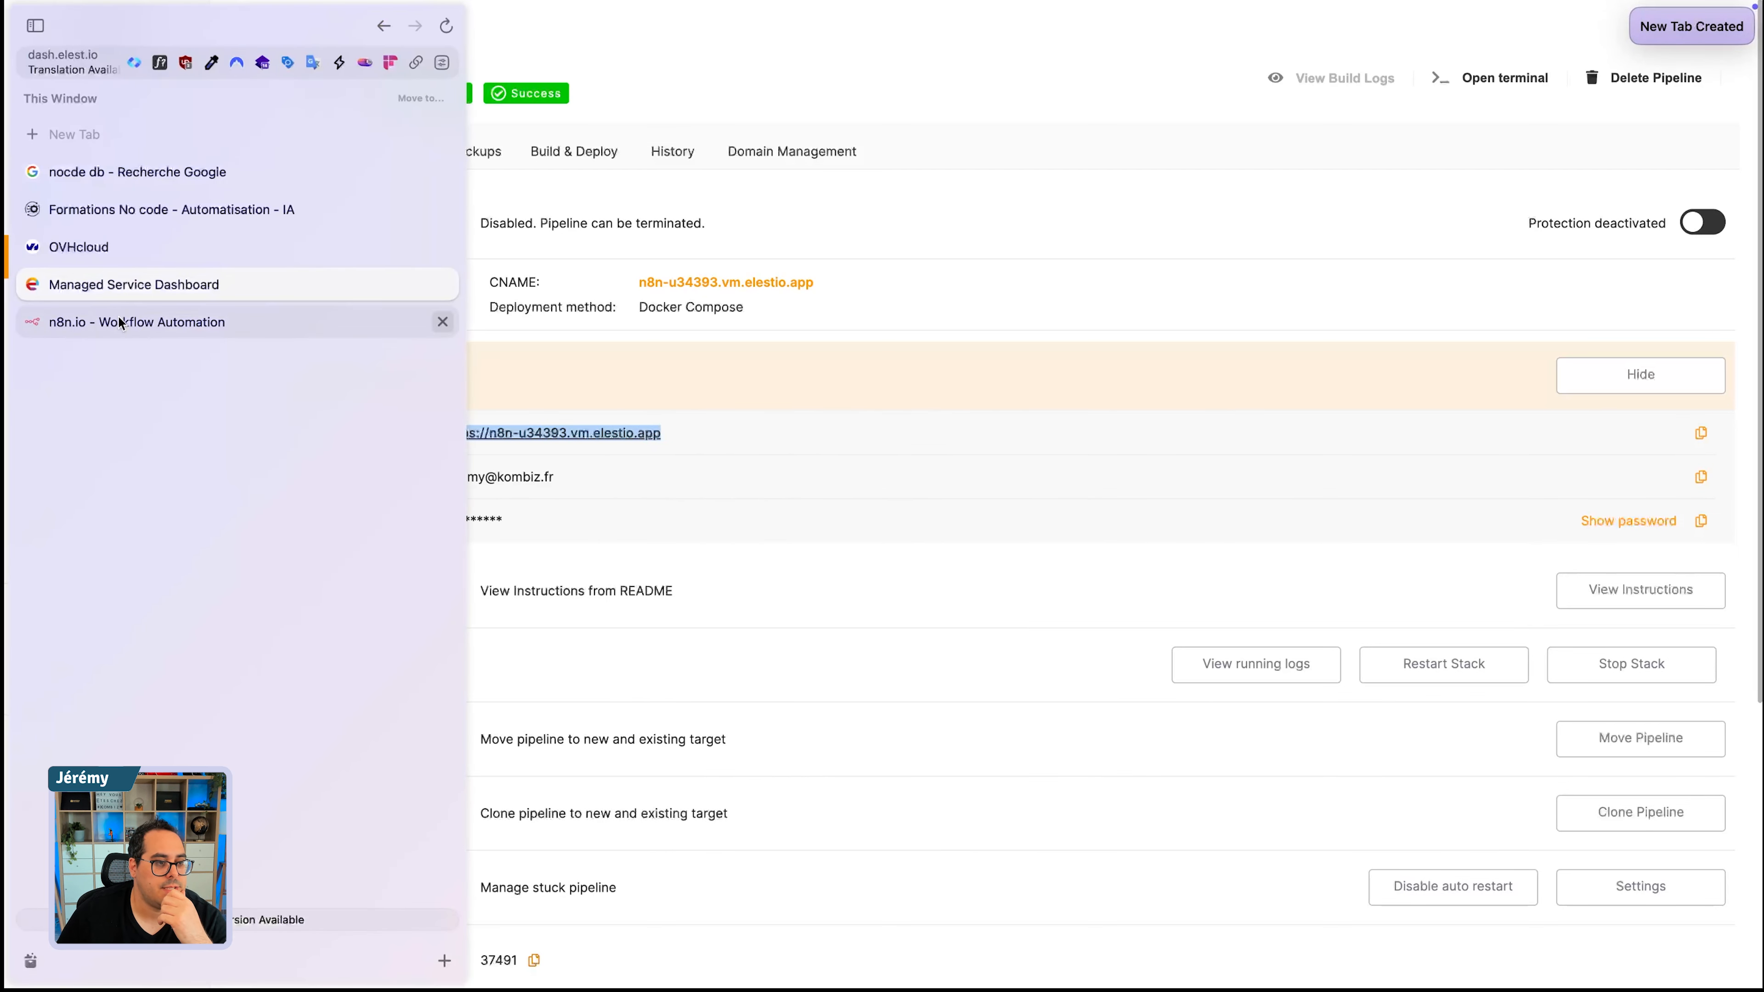
click(417, 321)
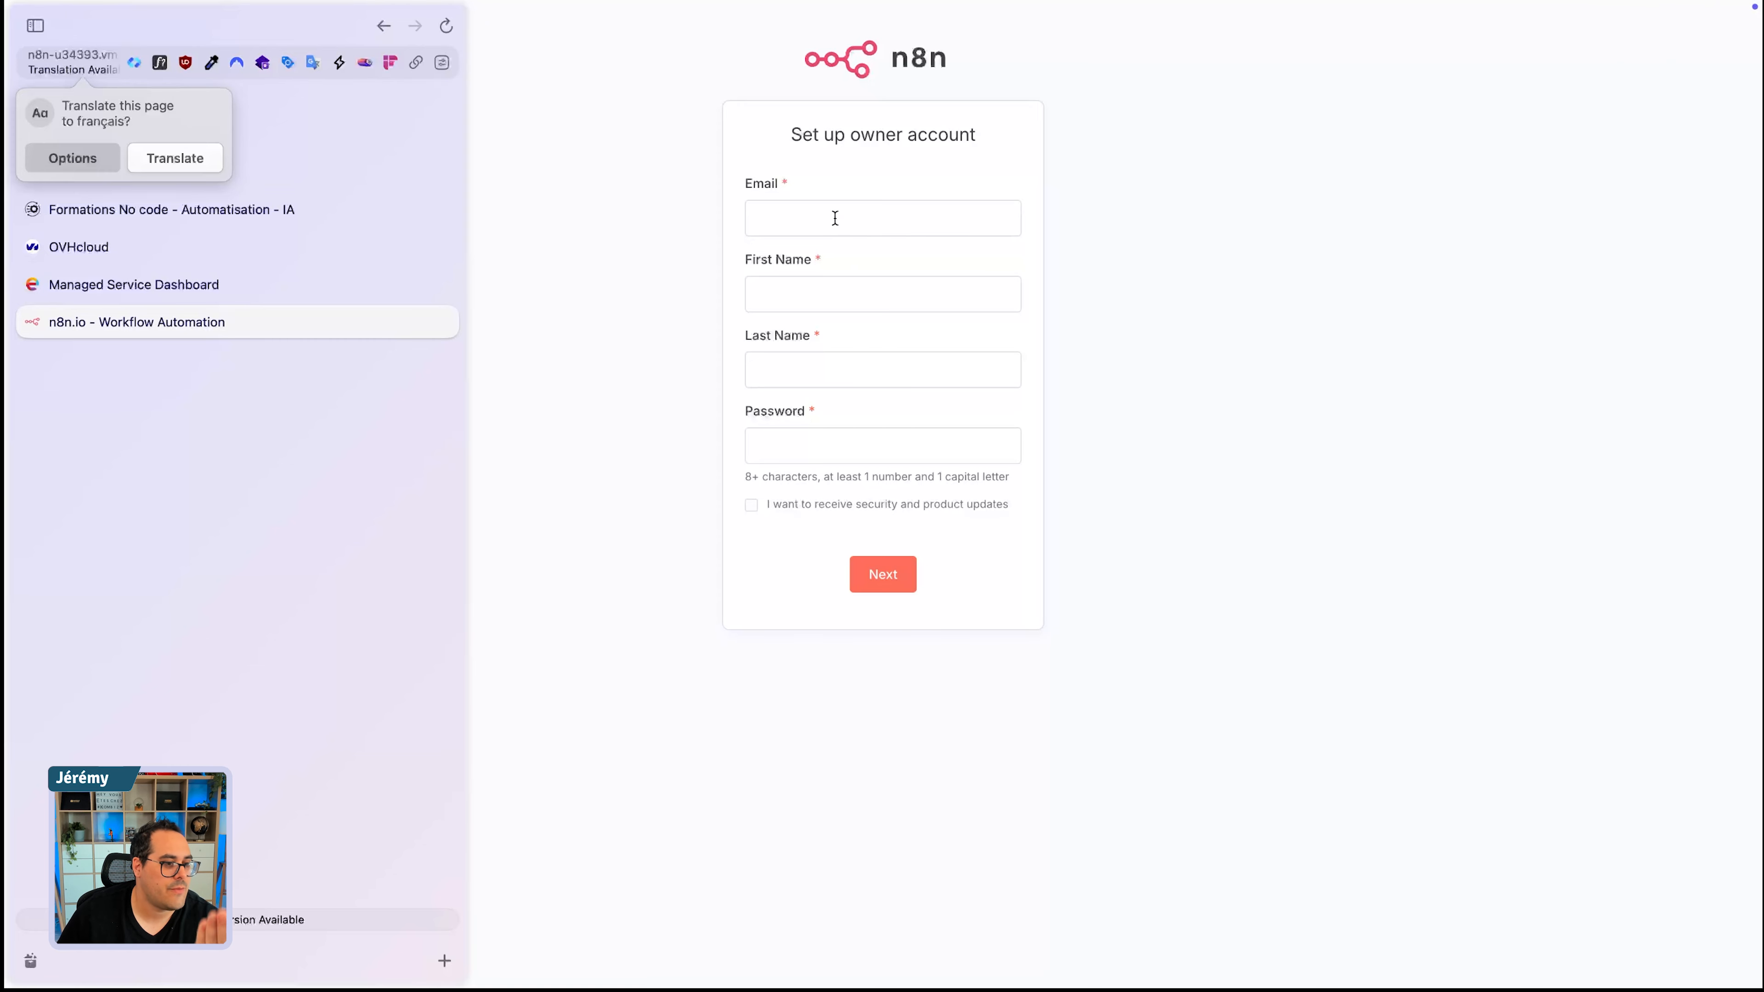
- Switch back to the Elestio dashboard to consult the N8N admin email and password
click(313, 285)
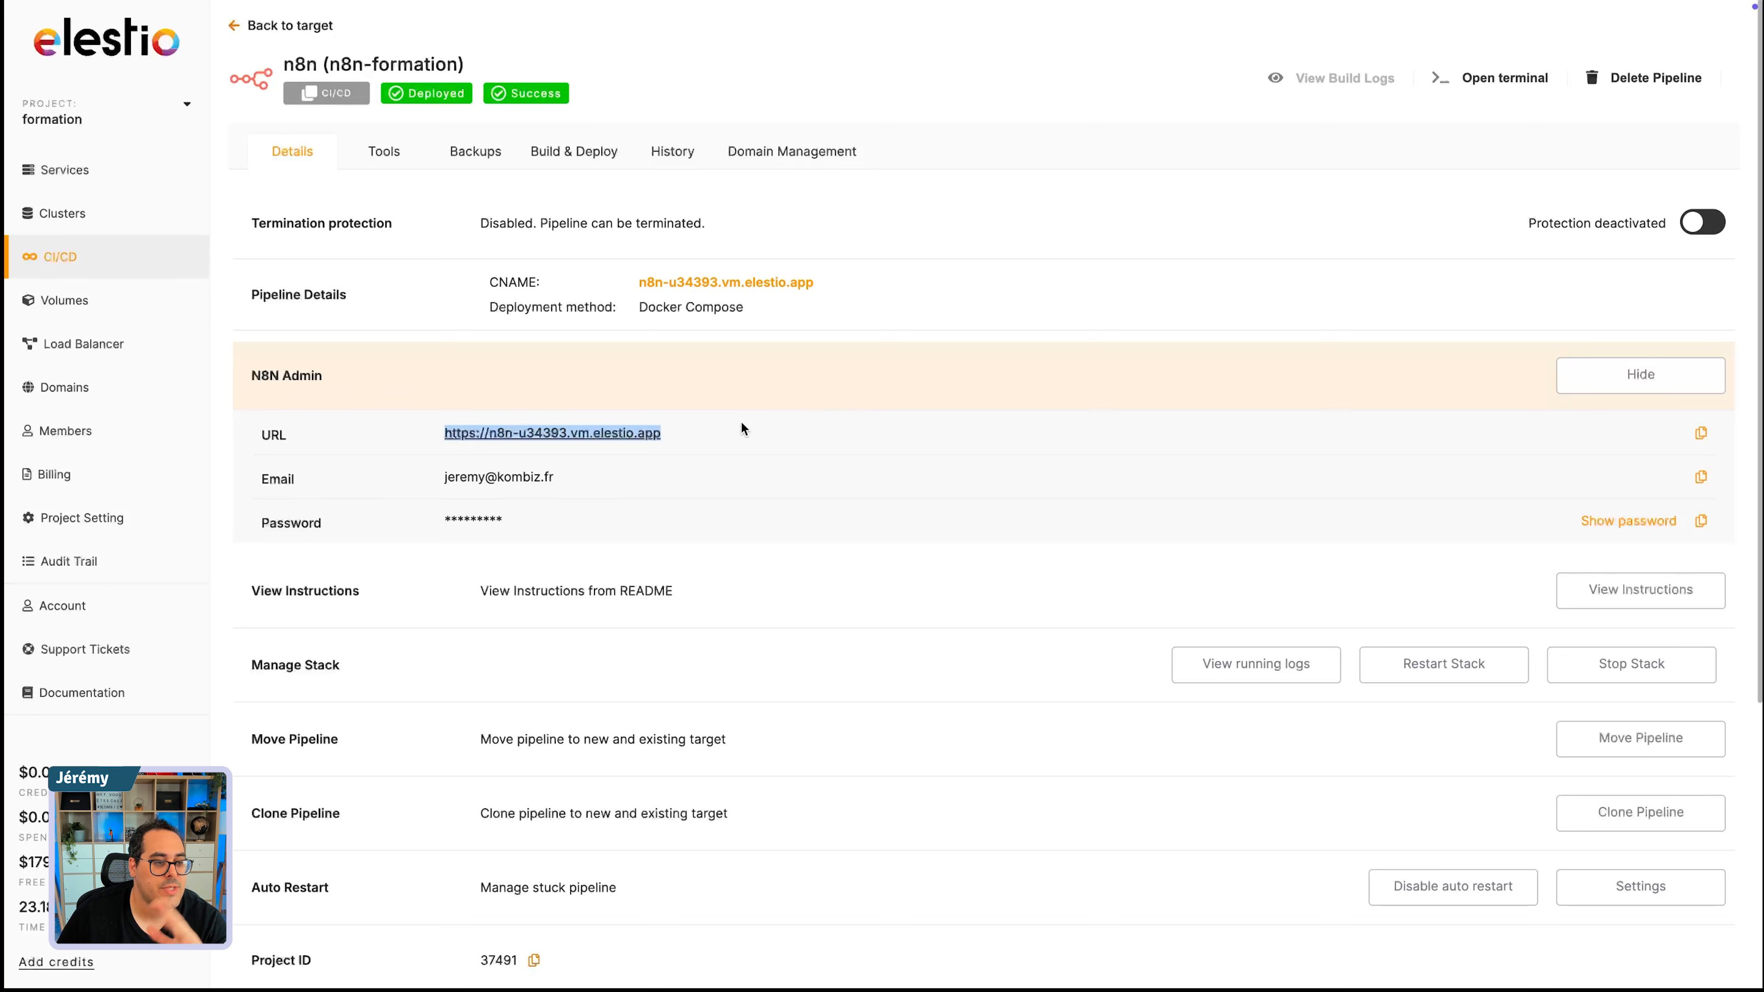
click(484, 536)
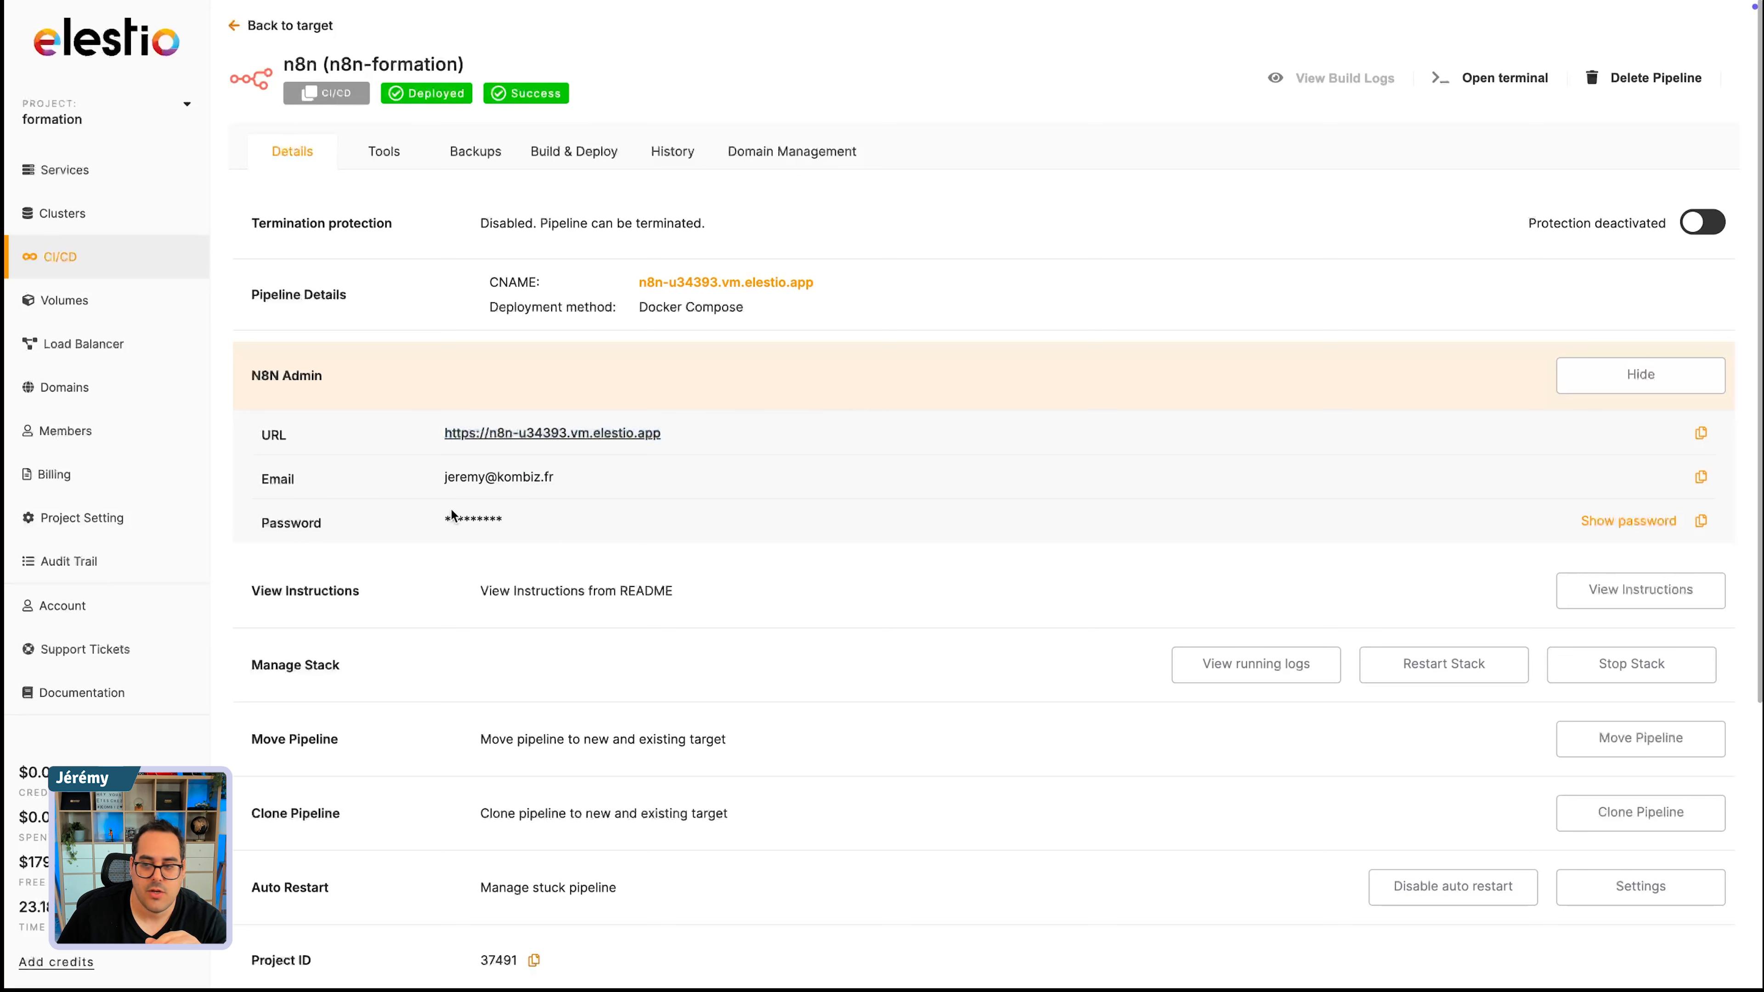